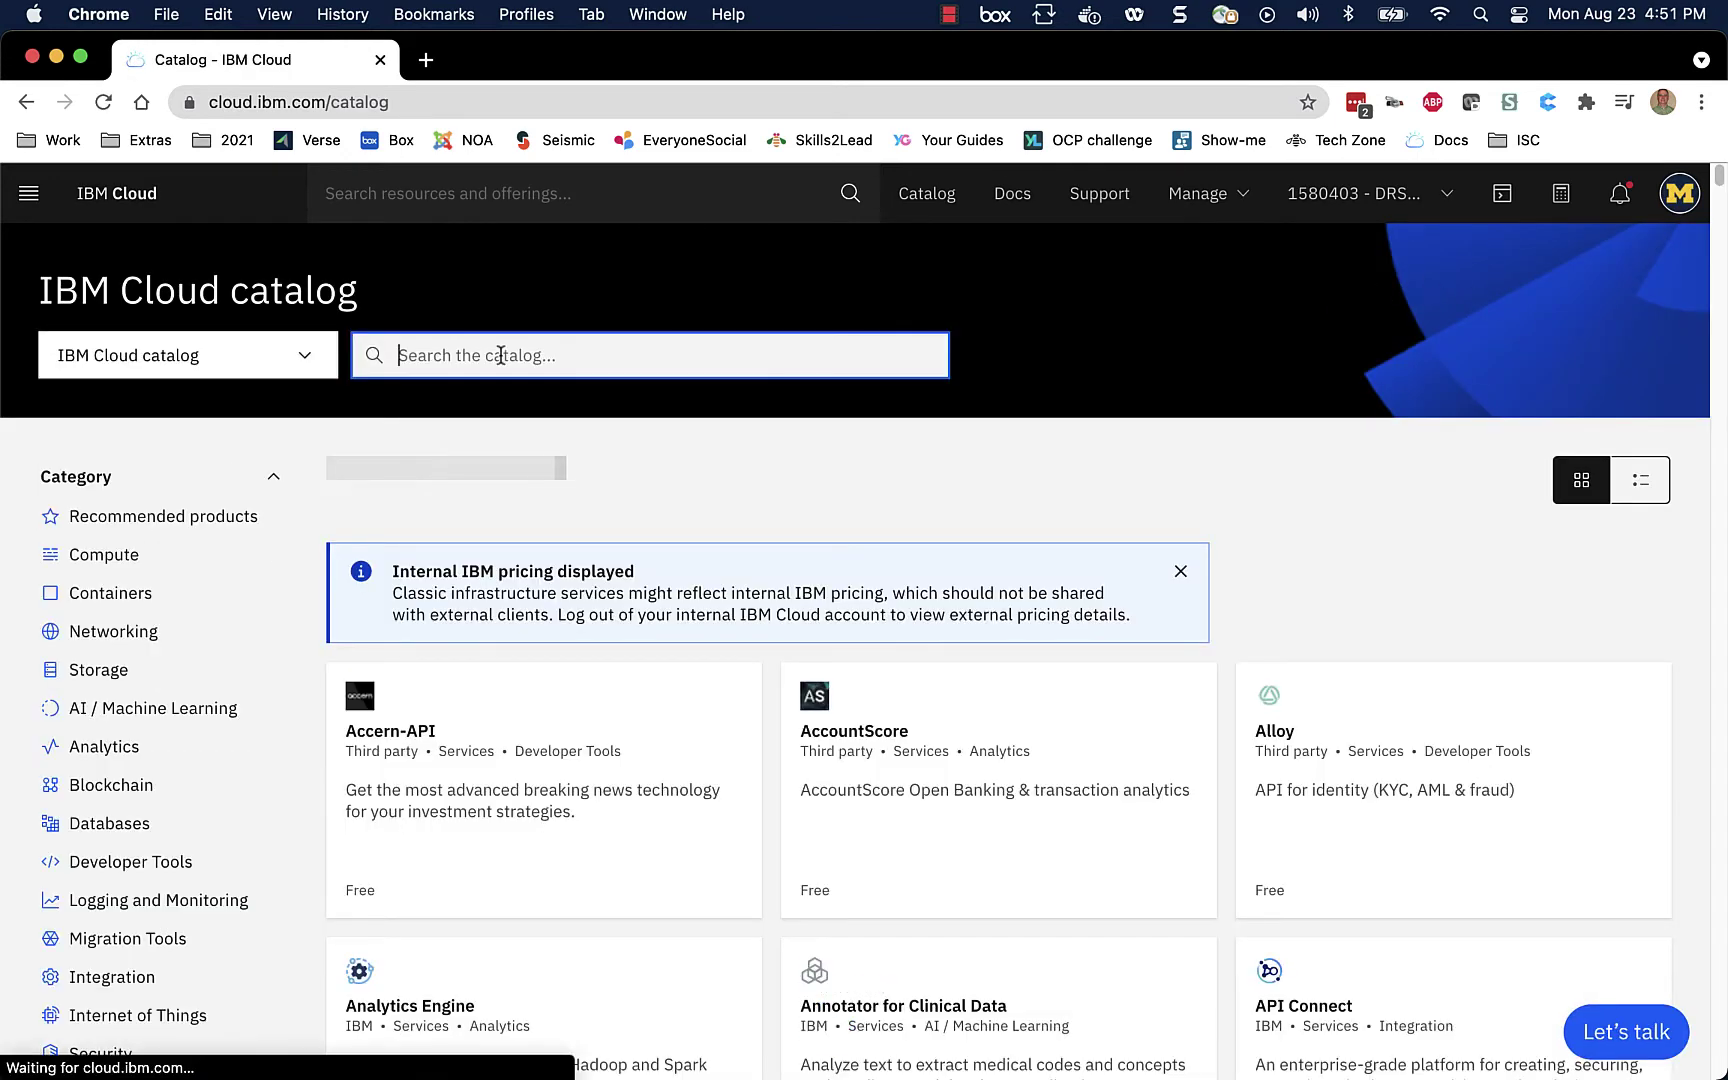
Step: Search the catalog for "opensh", open Red Hat OpenShift on IBM Cloud, and review the OpenShift versions on offer
{"action": "type", "text": "opensh"}
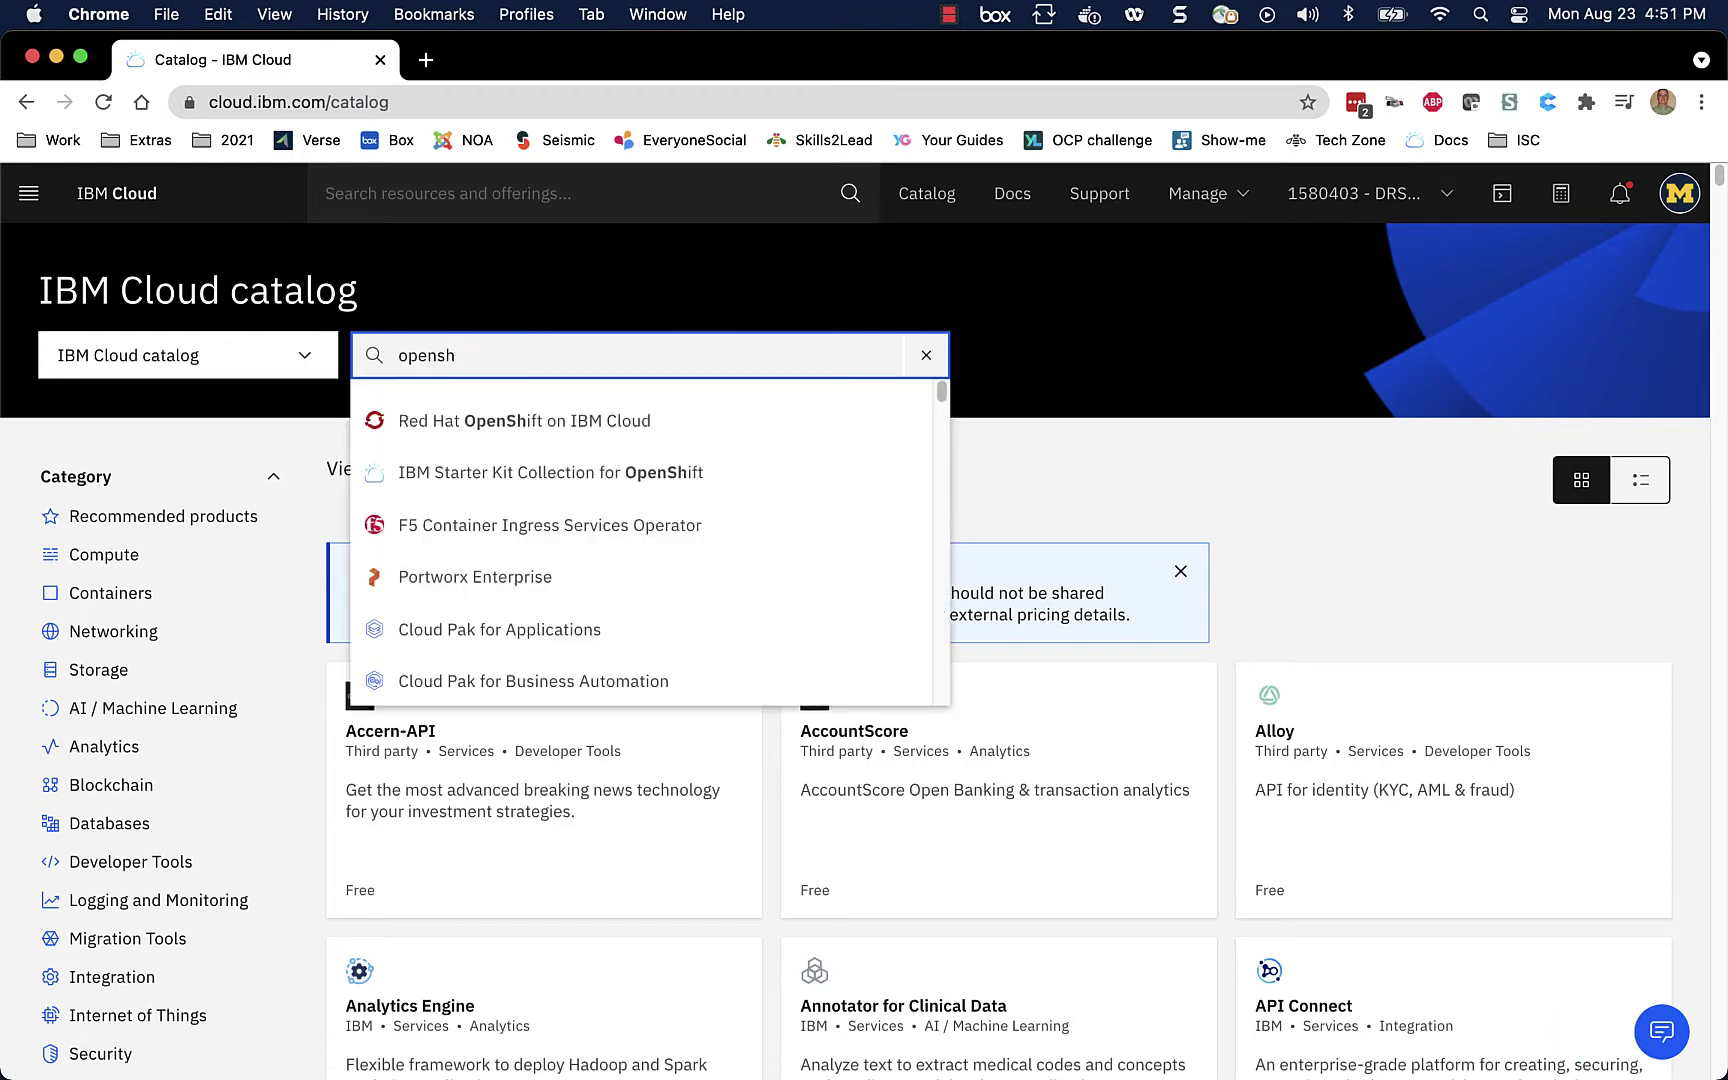
{"action": "left_click", "coordinate": [485, 430]}
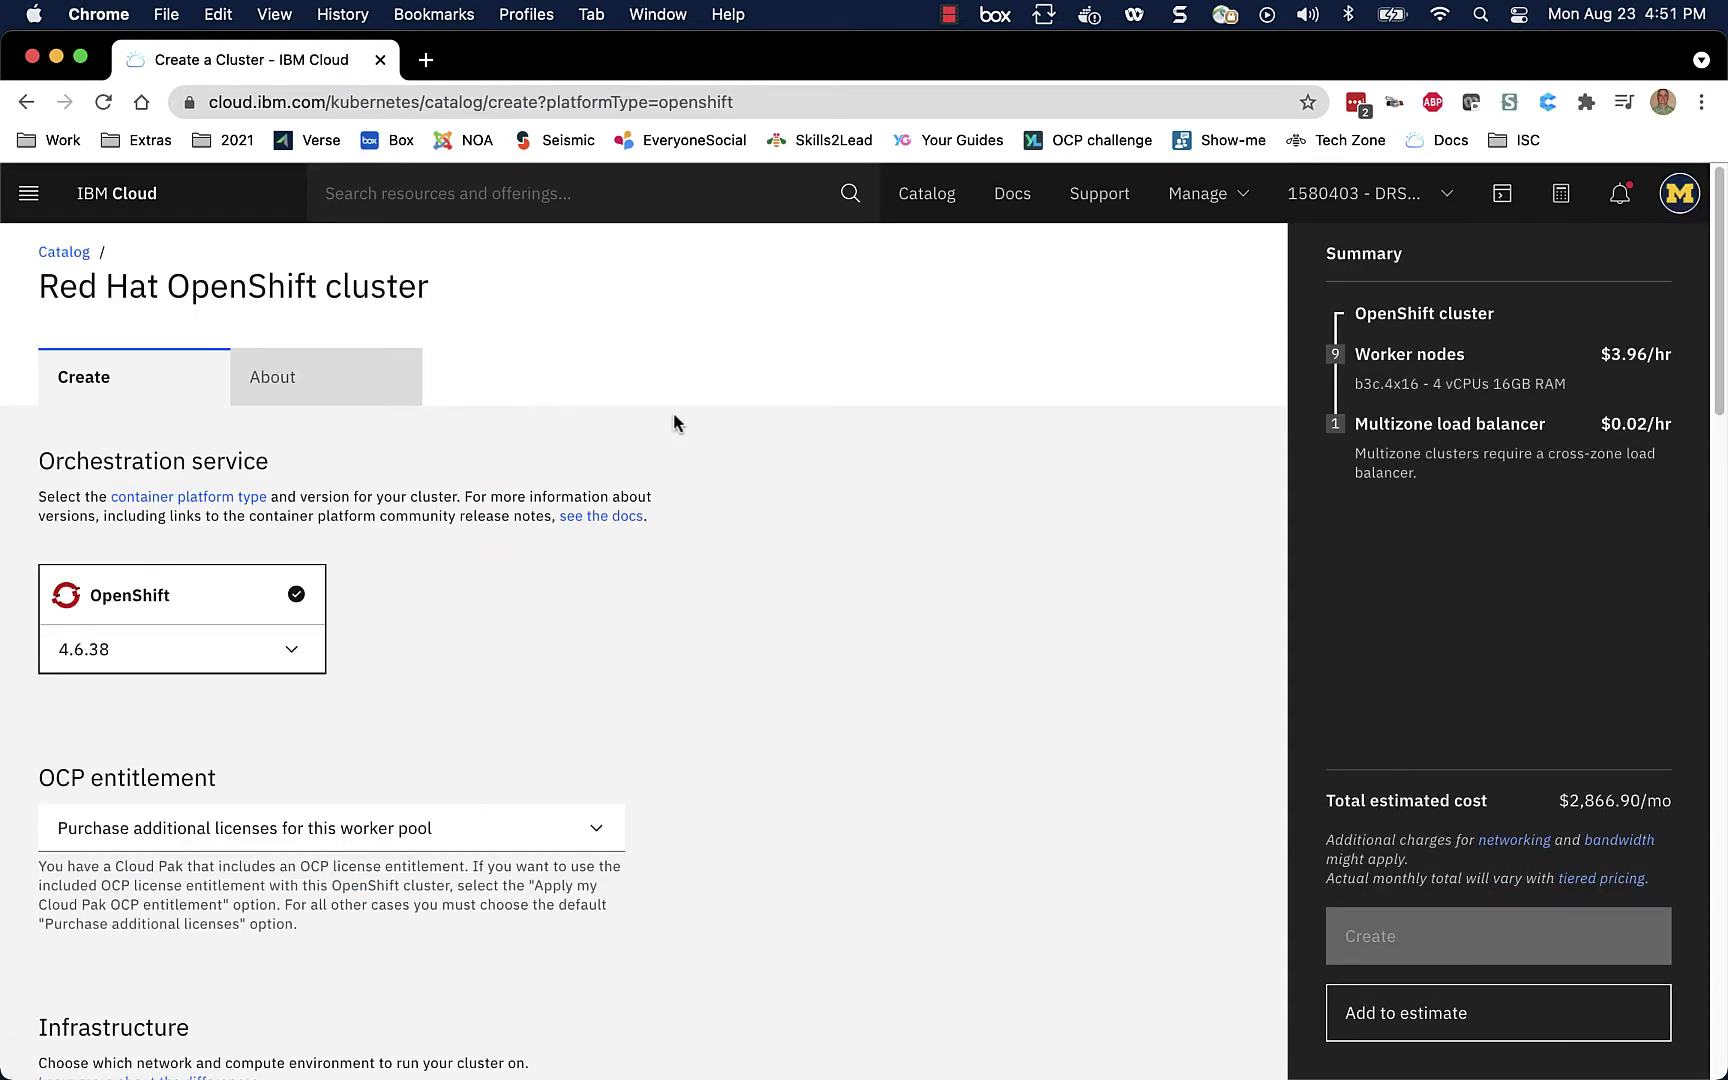
{"action": "left_click", "coordinate": [293, 657]}
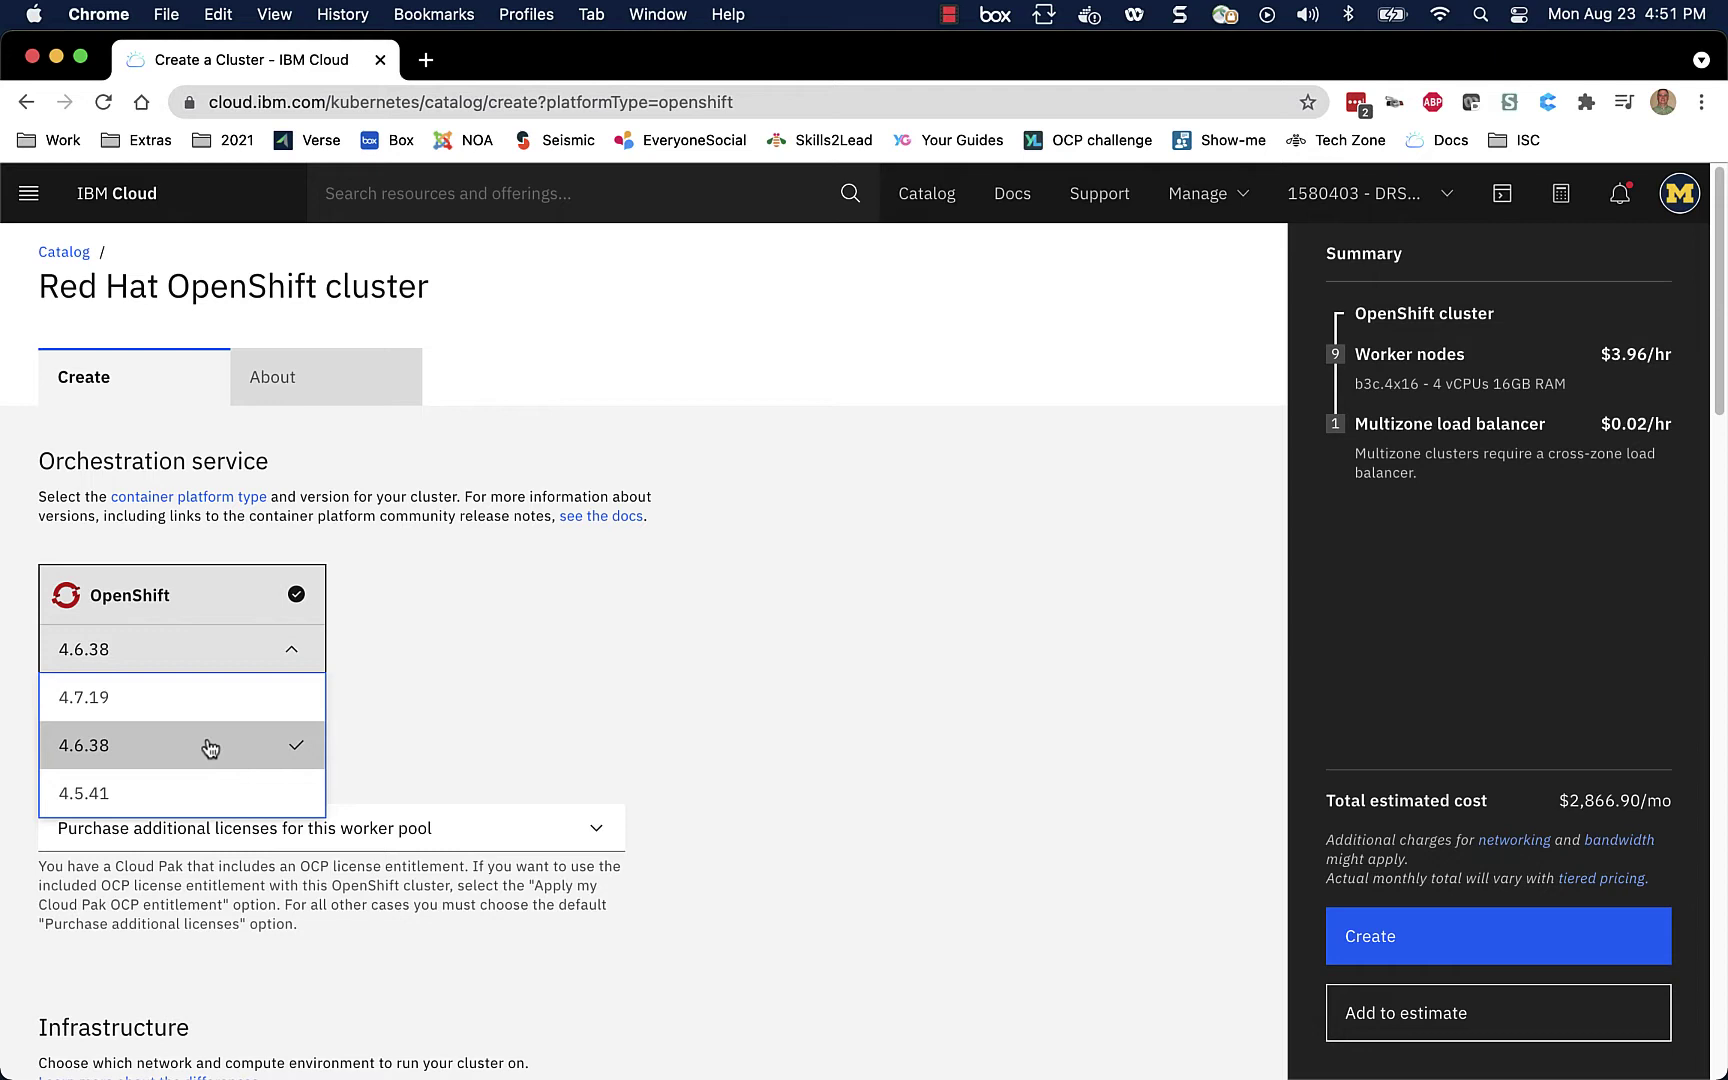
{"action": "left_click", "coordinate": [803, 682]}
Step: Try the Cloud Pak OCP entitlement for the worker pool and switch back to "Purchase additional licenses for this worker pool"
{"action": "scroll", "coordinate": [700, 612], "scroll_direction": "down", "scroll_amount": 1}
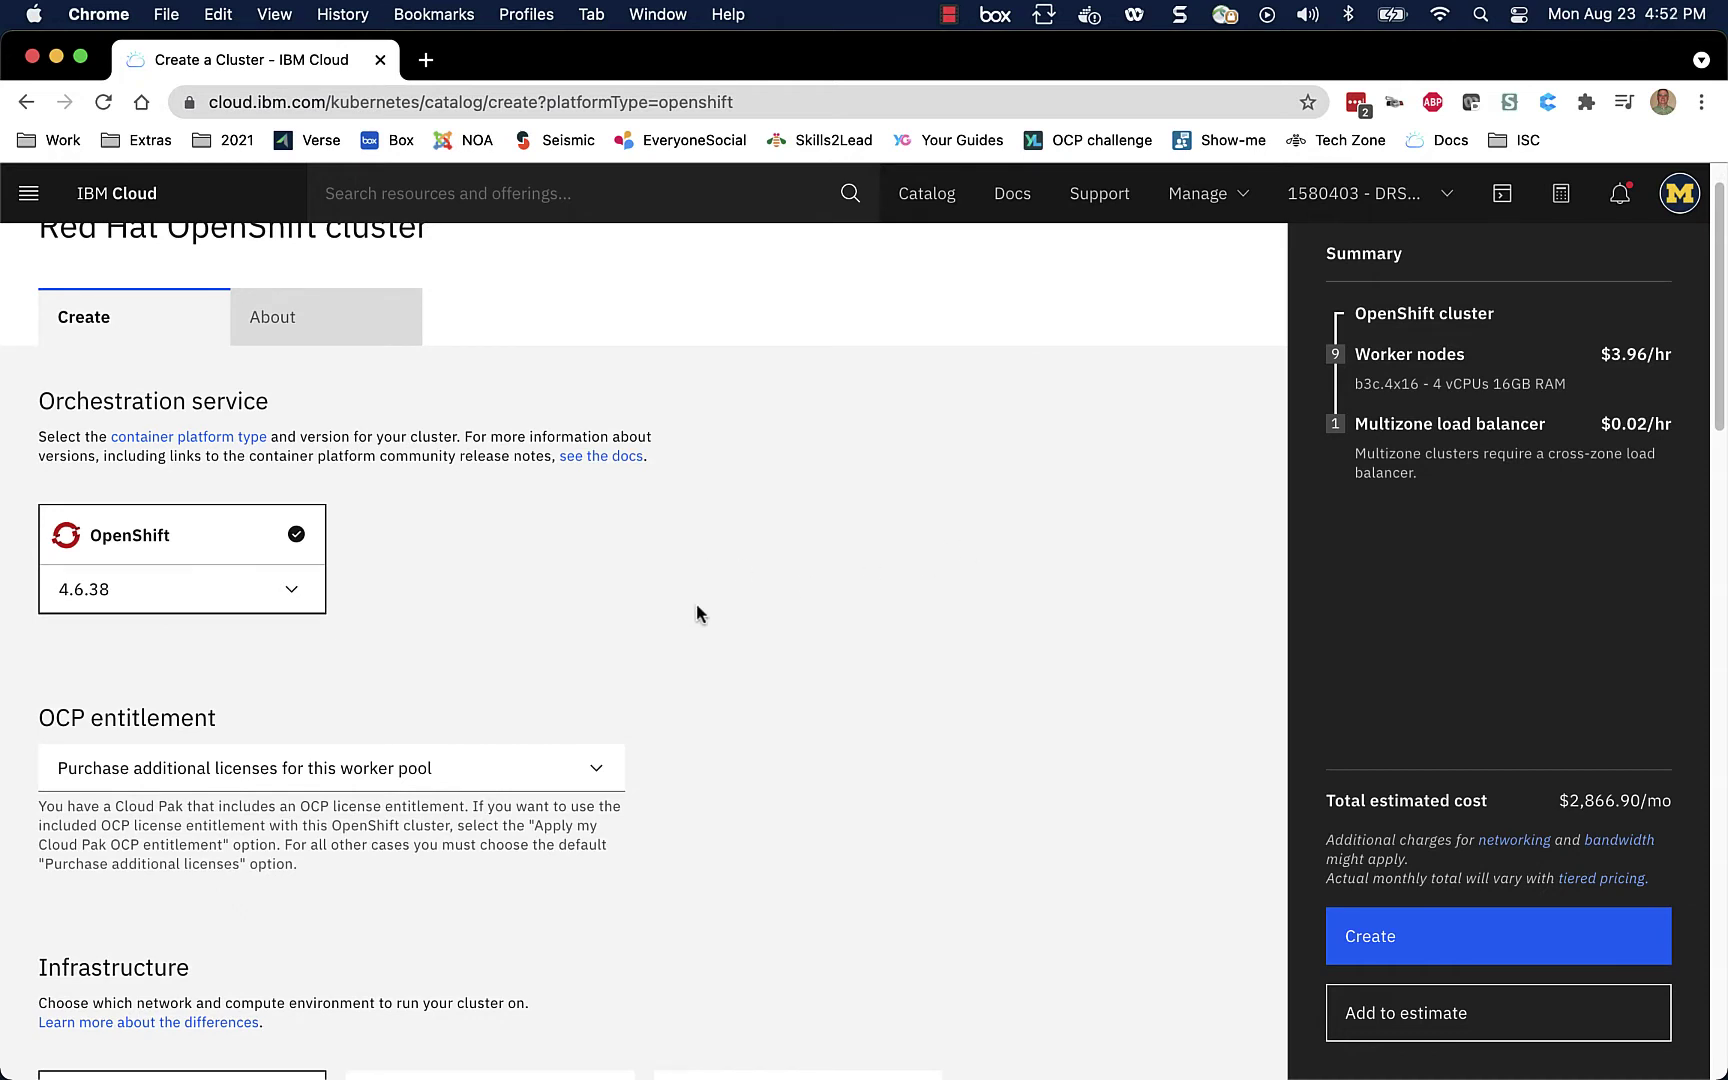
{"action": "left_click", "coordinate": [347, 770]}
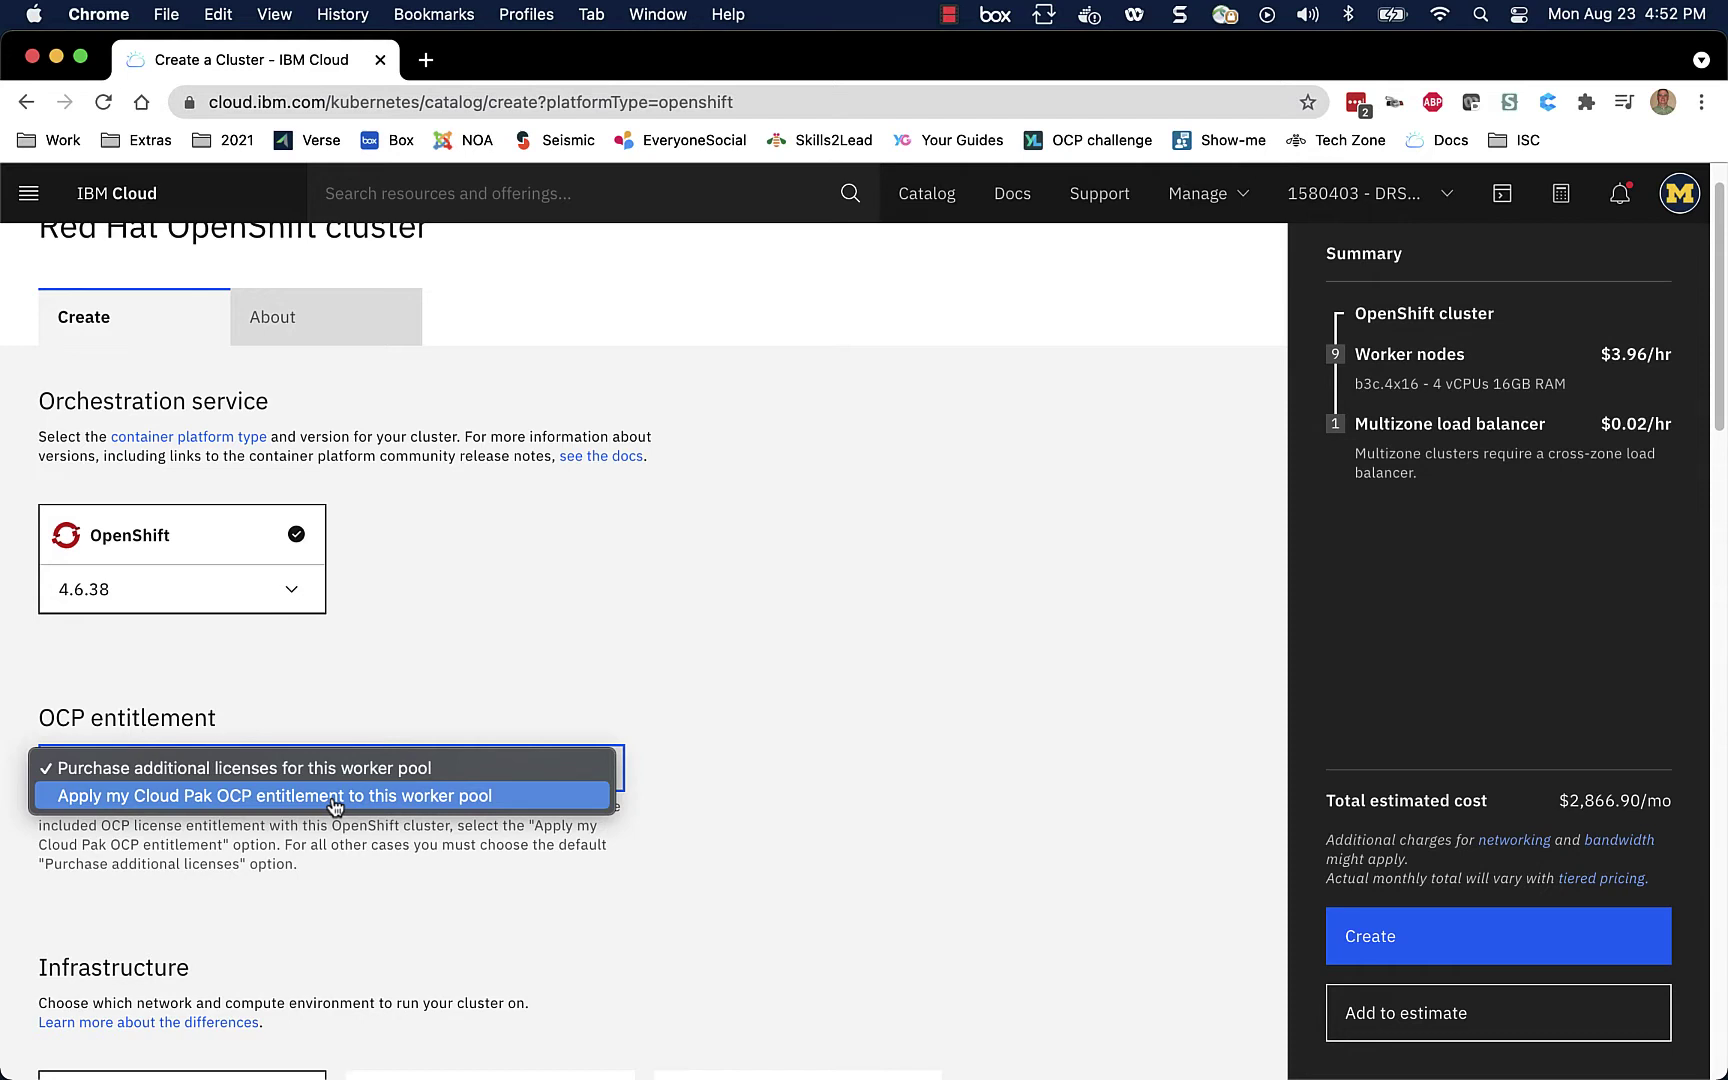
{"action": "left_click", "coordinate": [856, 590]}
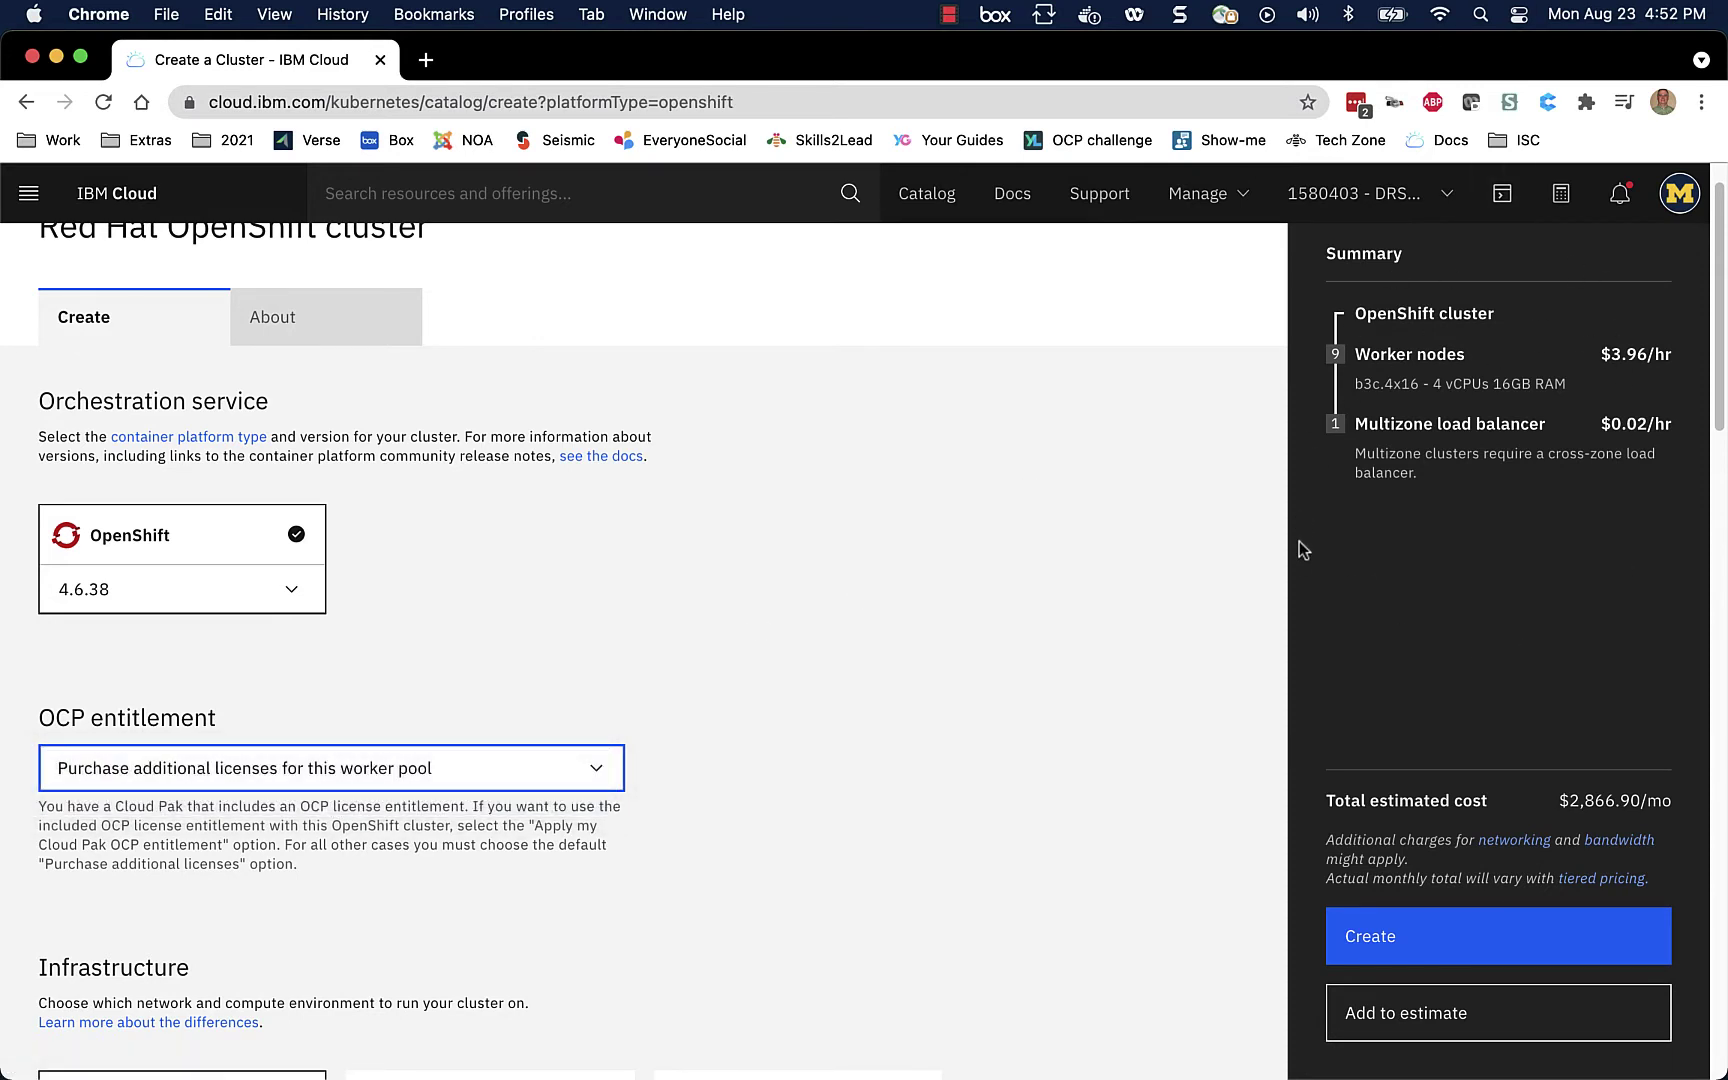
{"action": "left_click", "coordinate": [355, 768]}
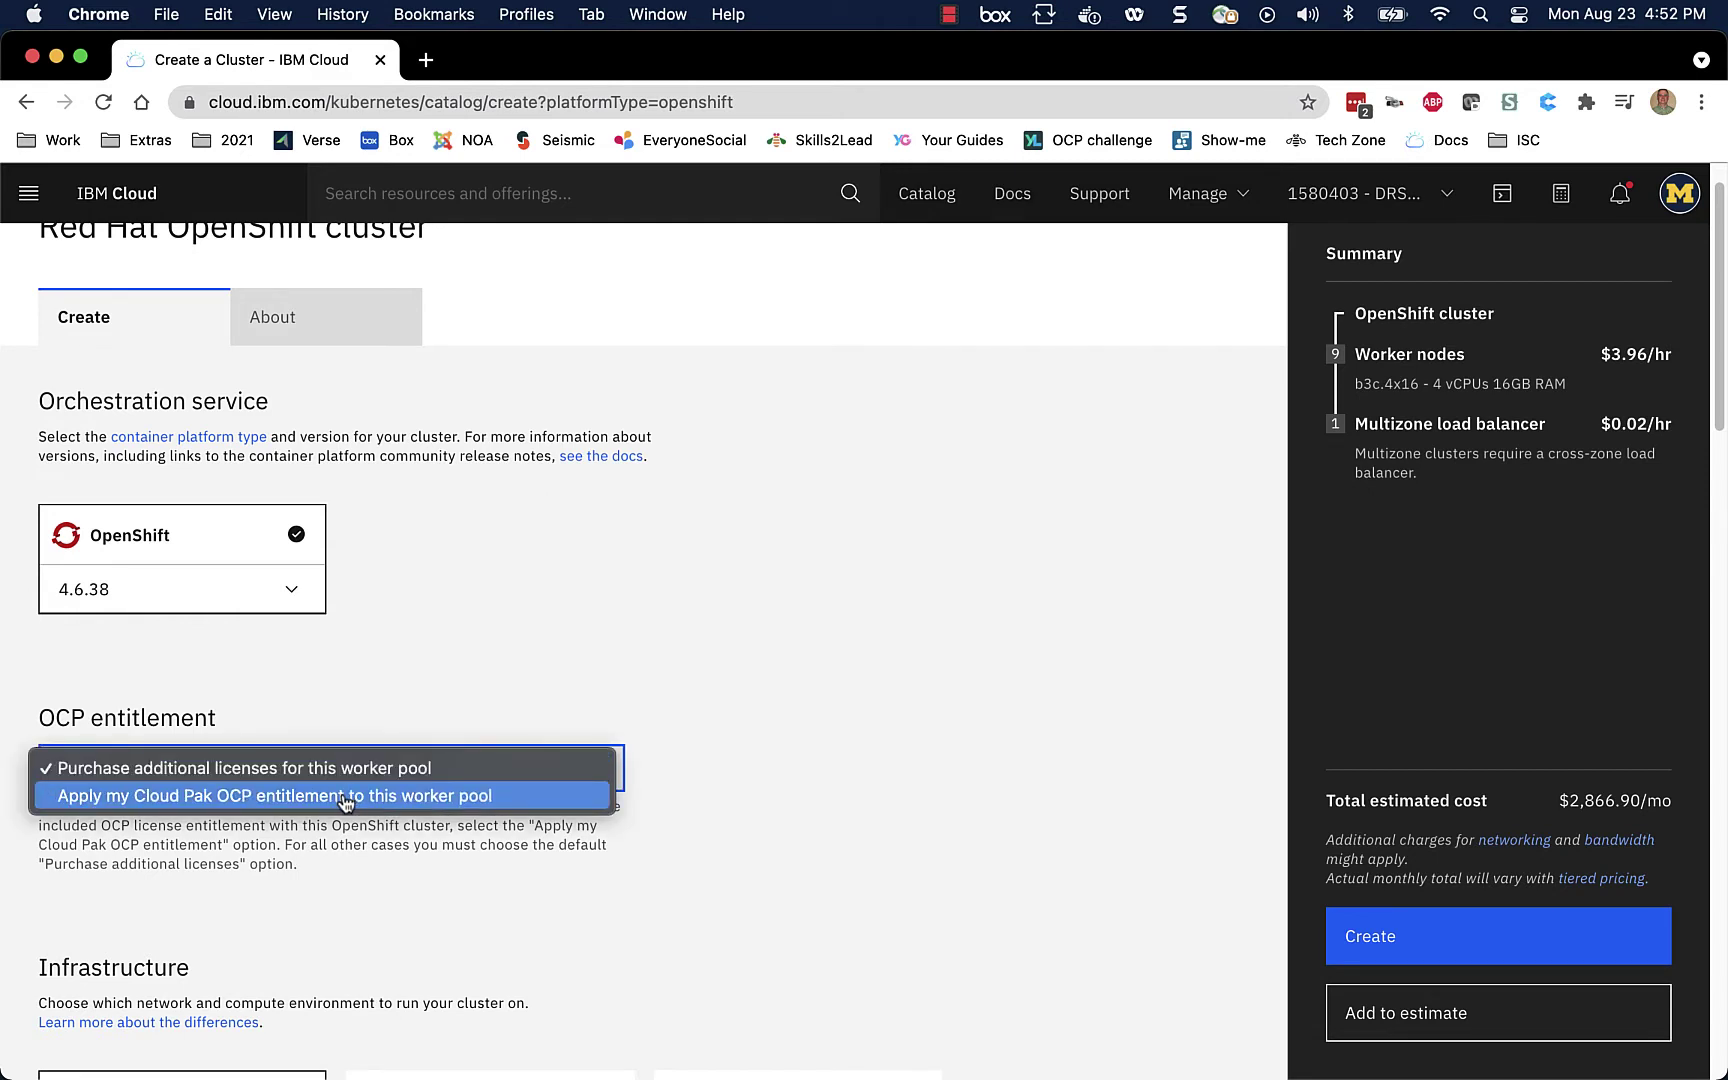
{"action": "left_click", "coordinate": [345, 796]}
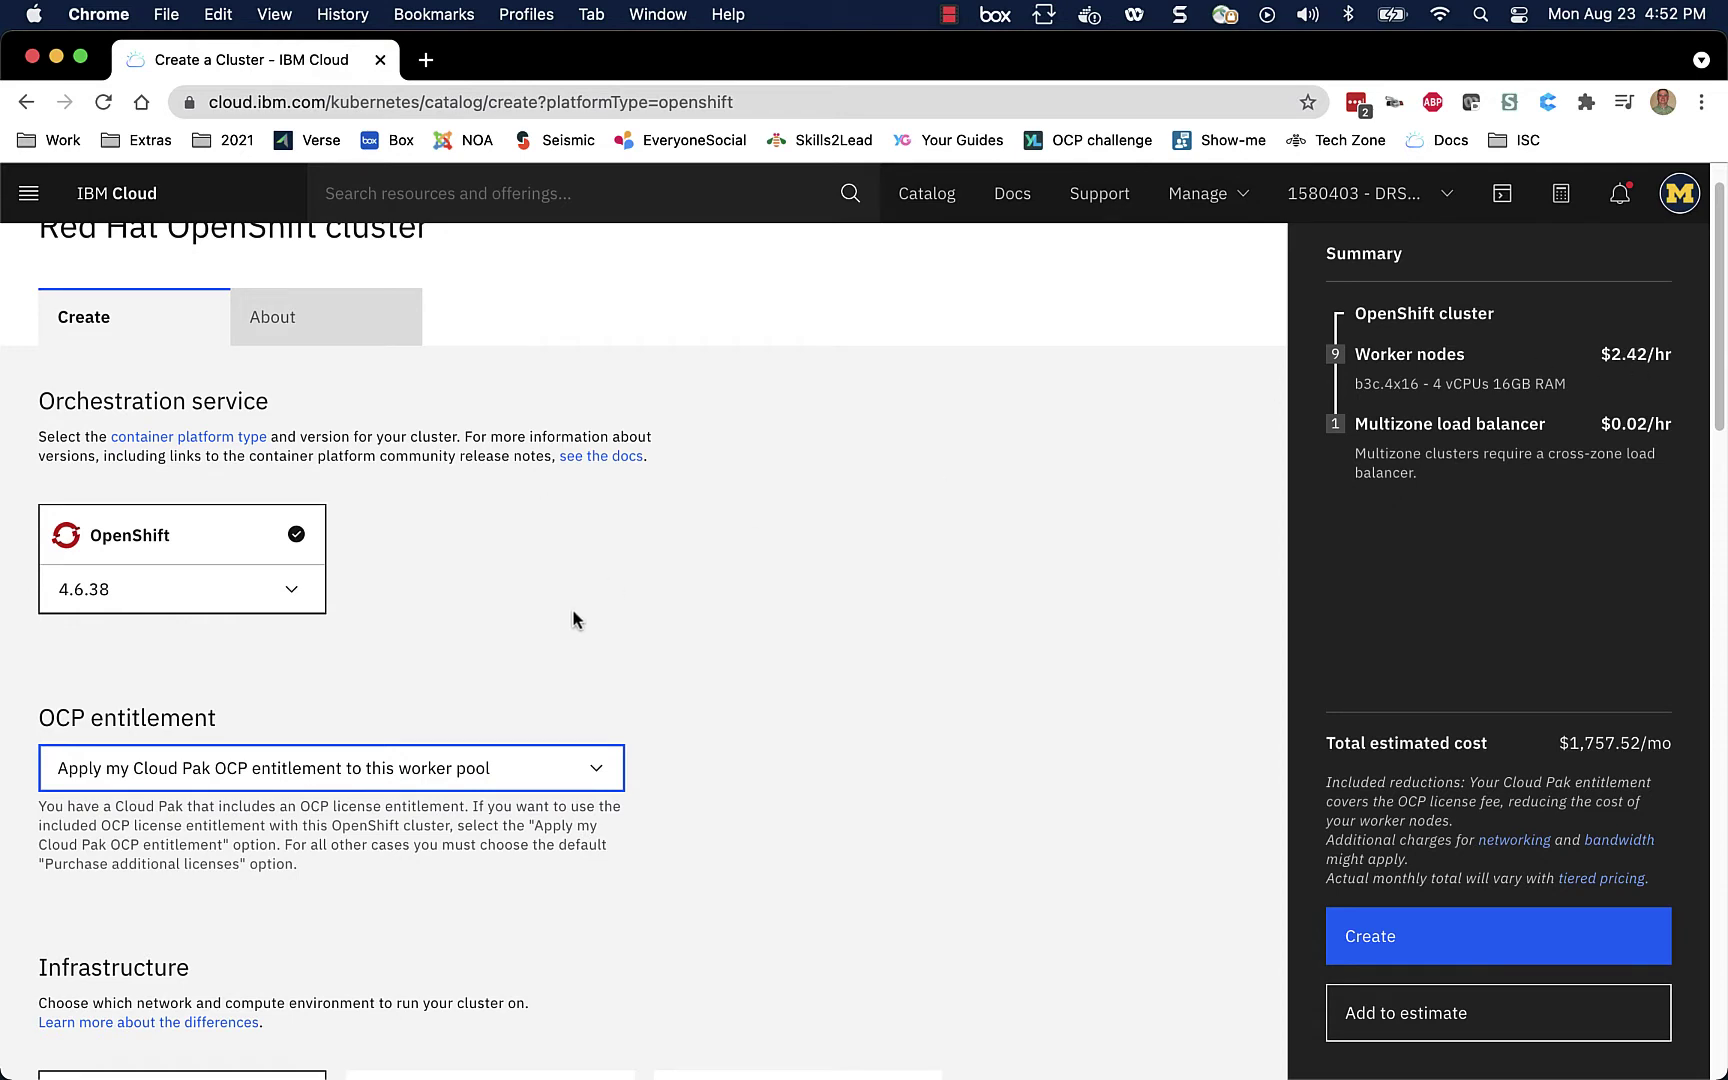
{"action": "left_click", "coordinate": [342, 766]}
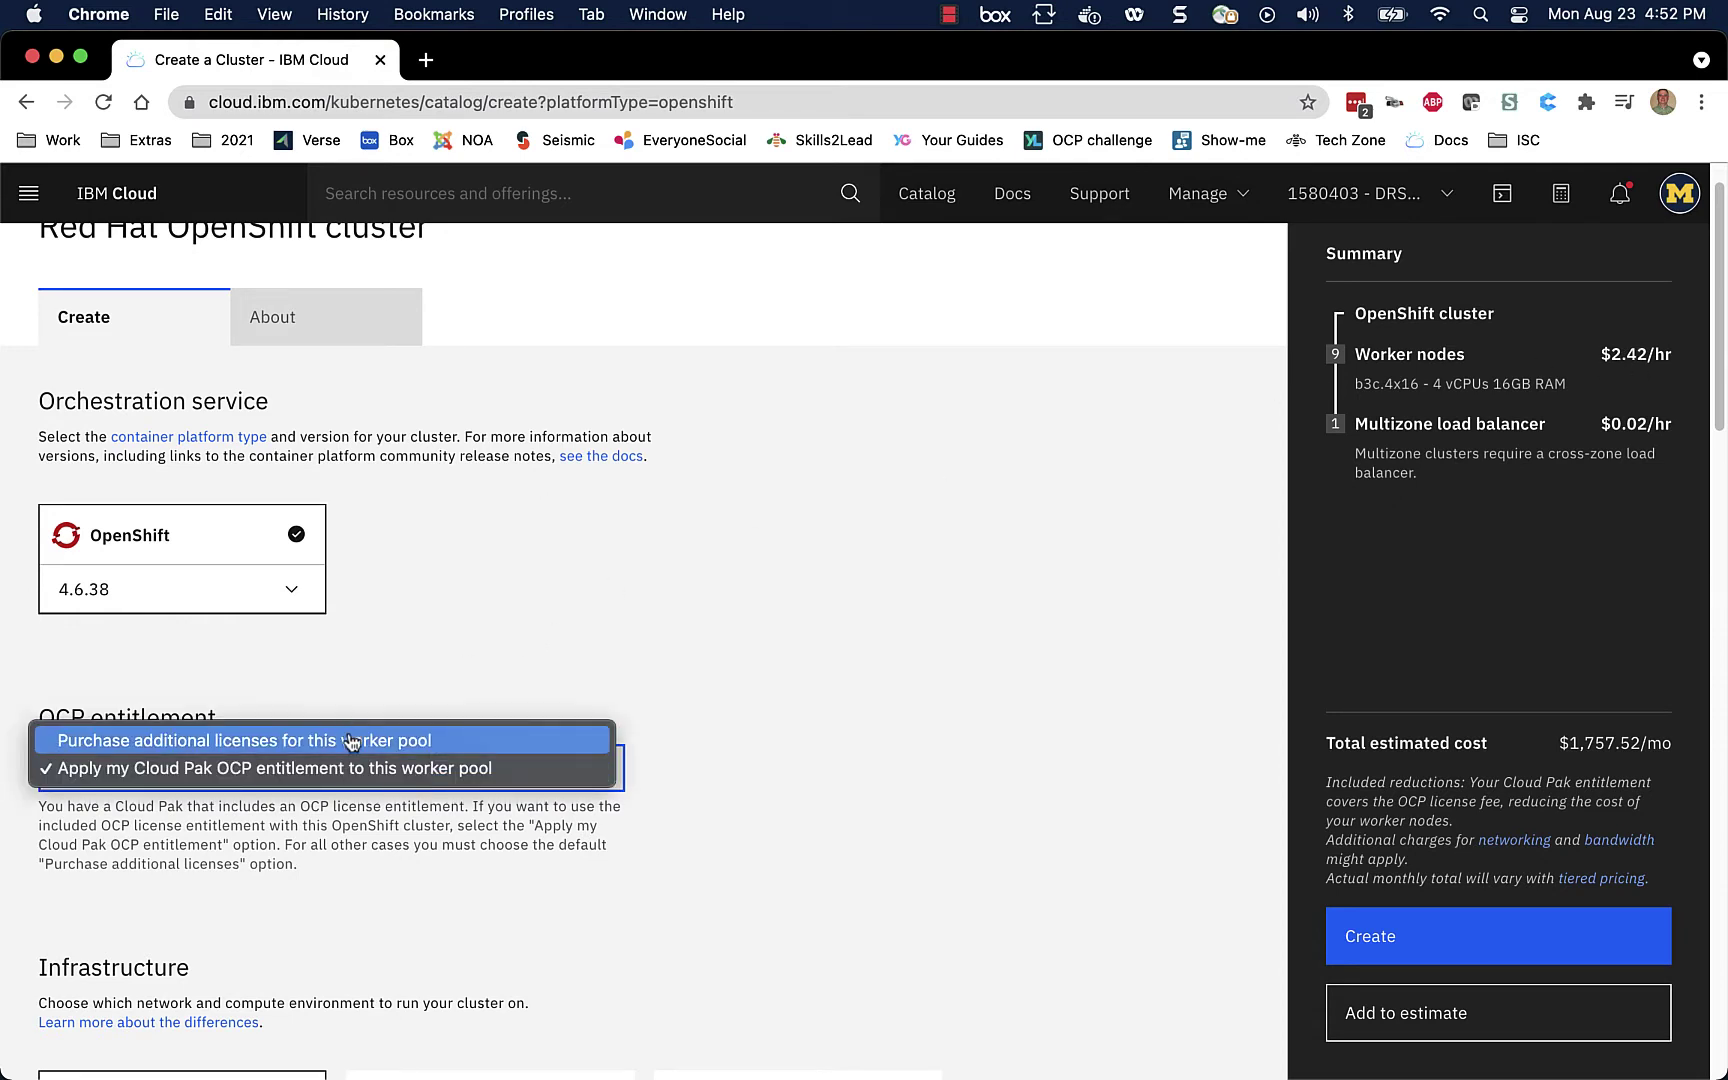
{"action": "left_click", "coordinate": [350, 741]}
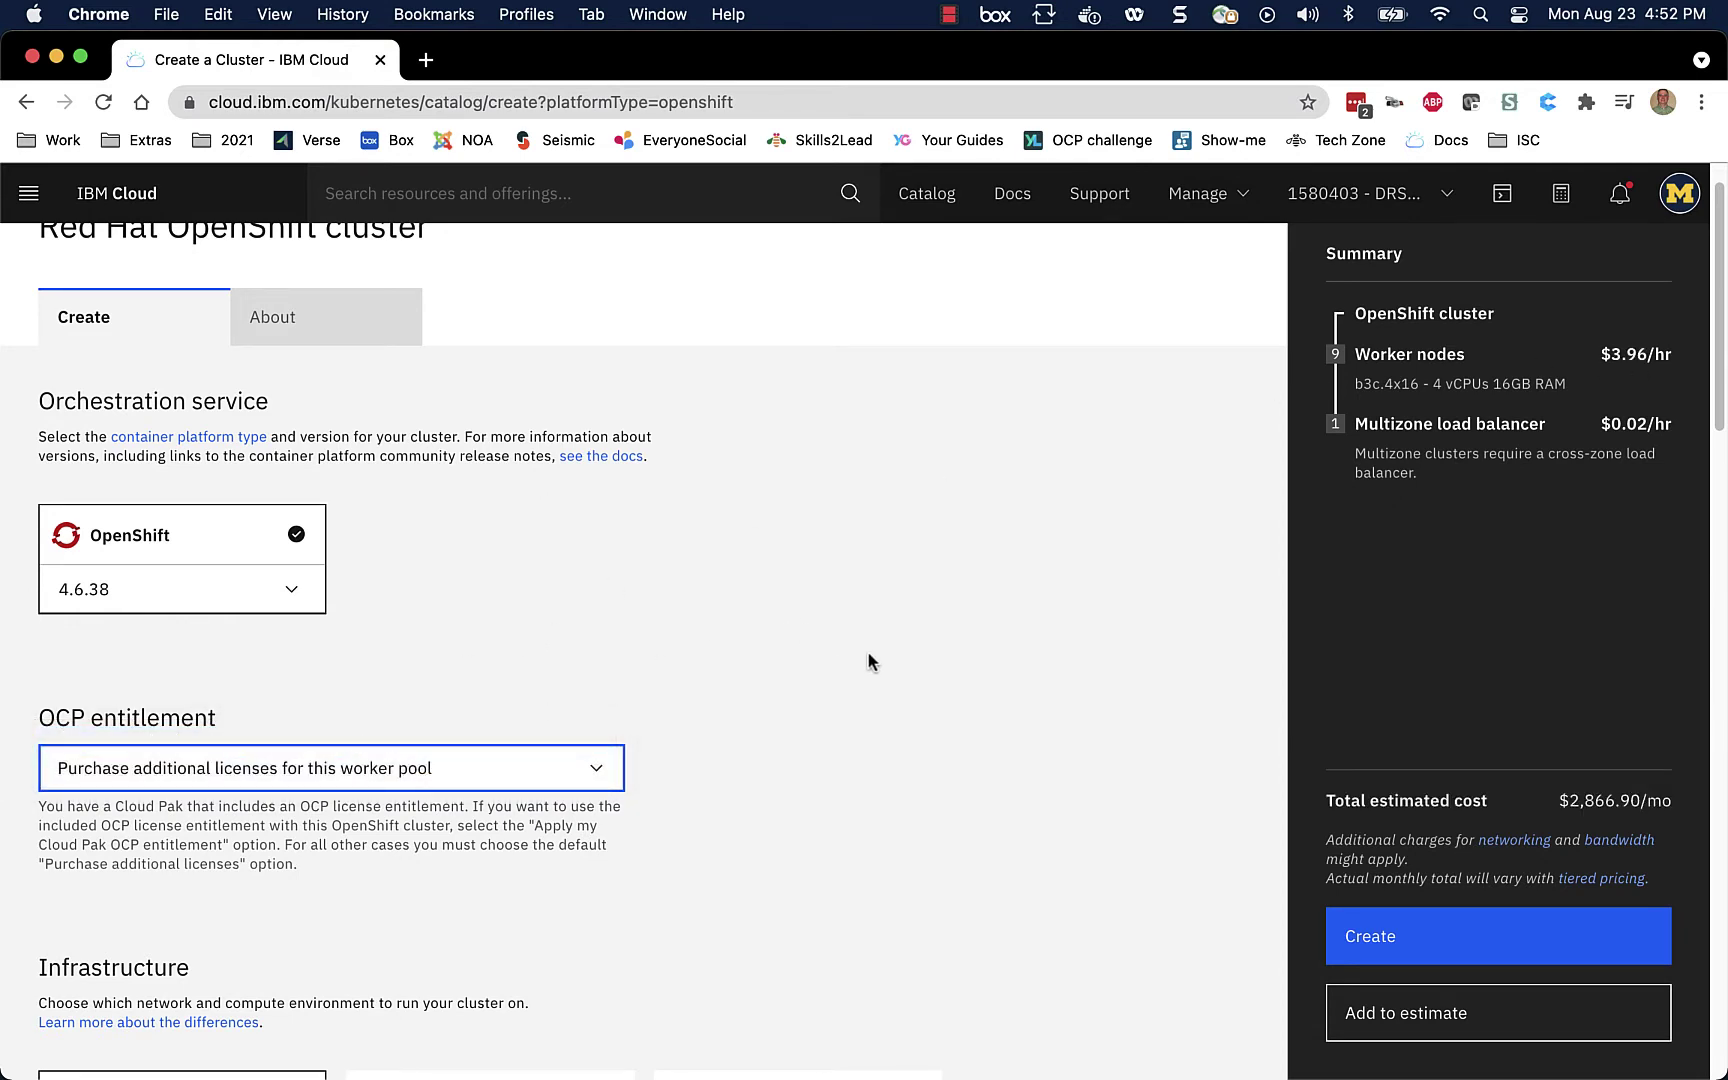
Step: Choose VPC as the cluster infrastructure and select newvpc as its virtual private cloud
{"action": "scroll", "coordinate": [880, 657], "scroll_direction": "down", "scroll_amount": 5}
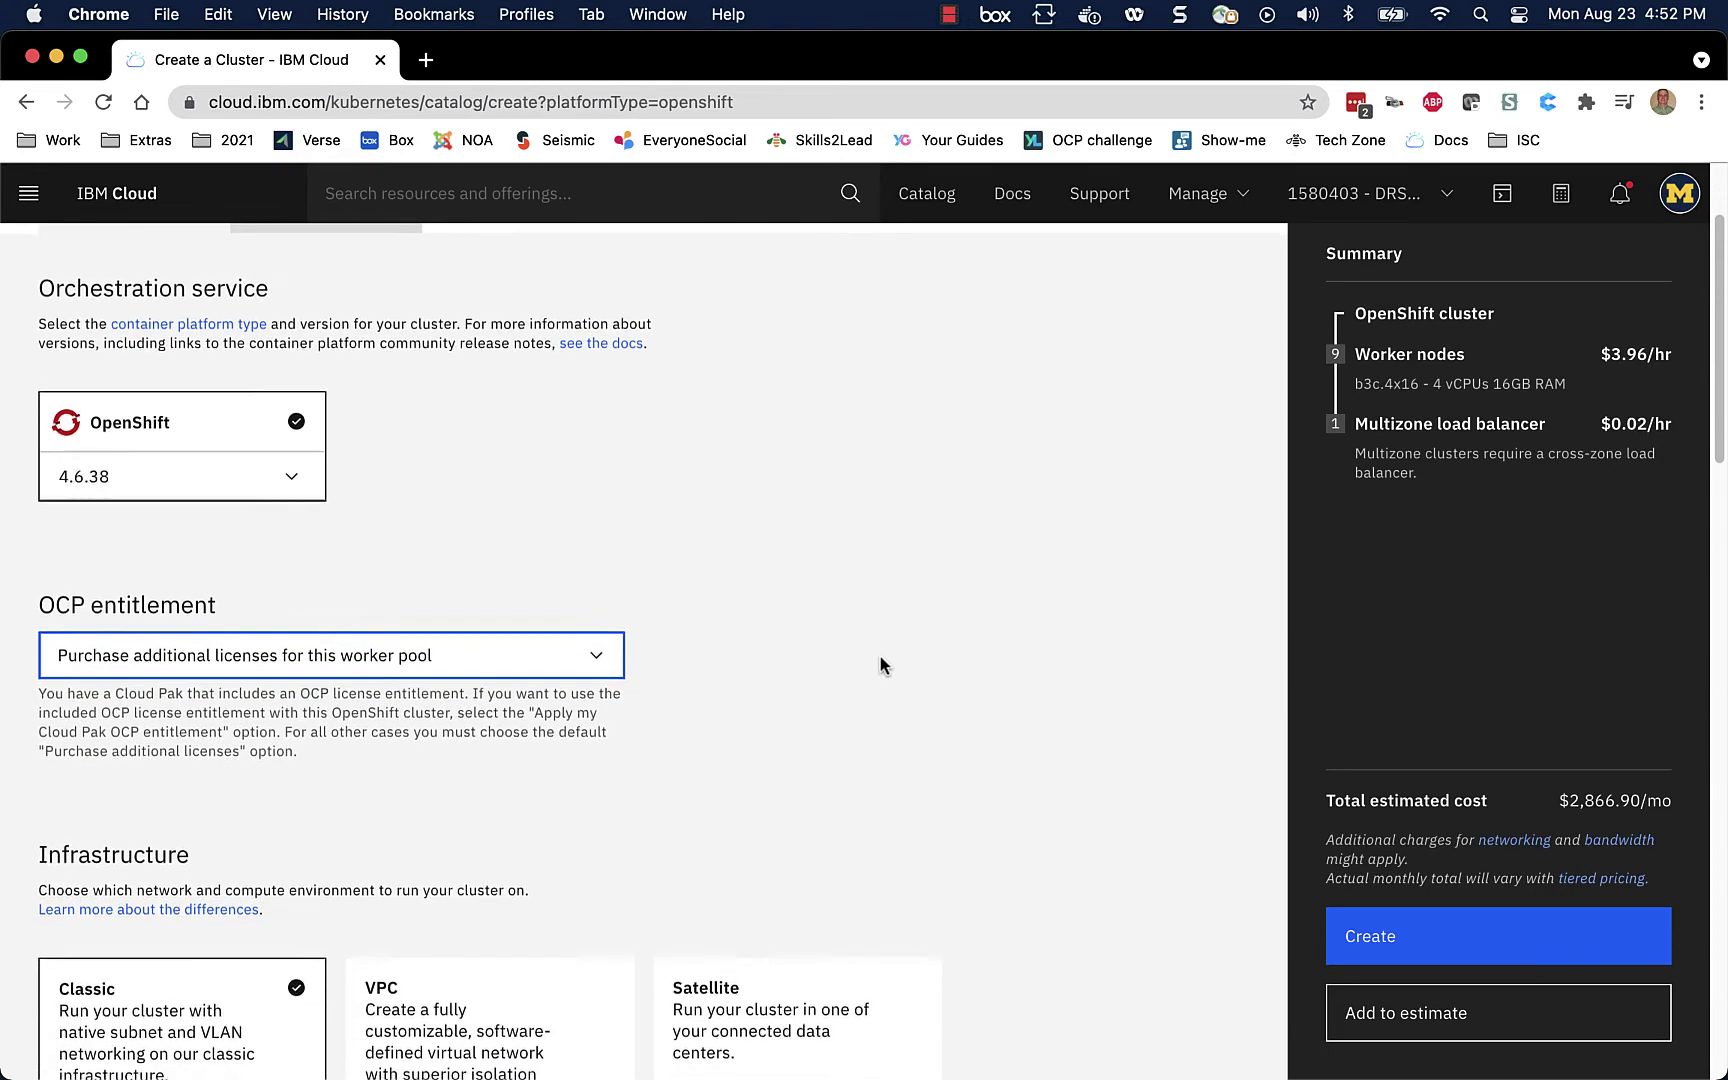
{"action": "scroll", "coordinate": [880, 657], "scroll_direction": "down", "scroll_amount": 2}
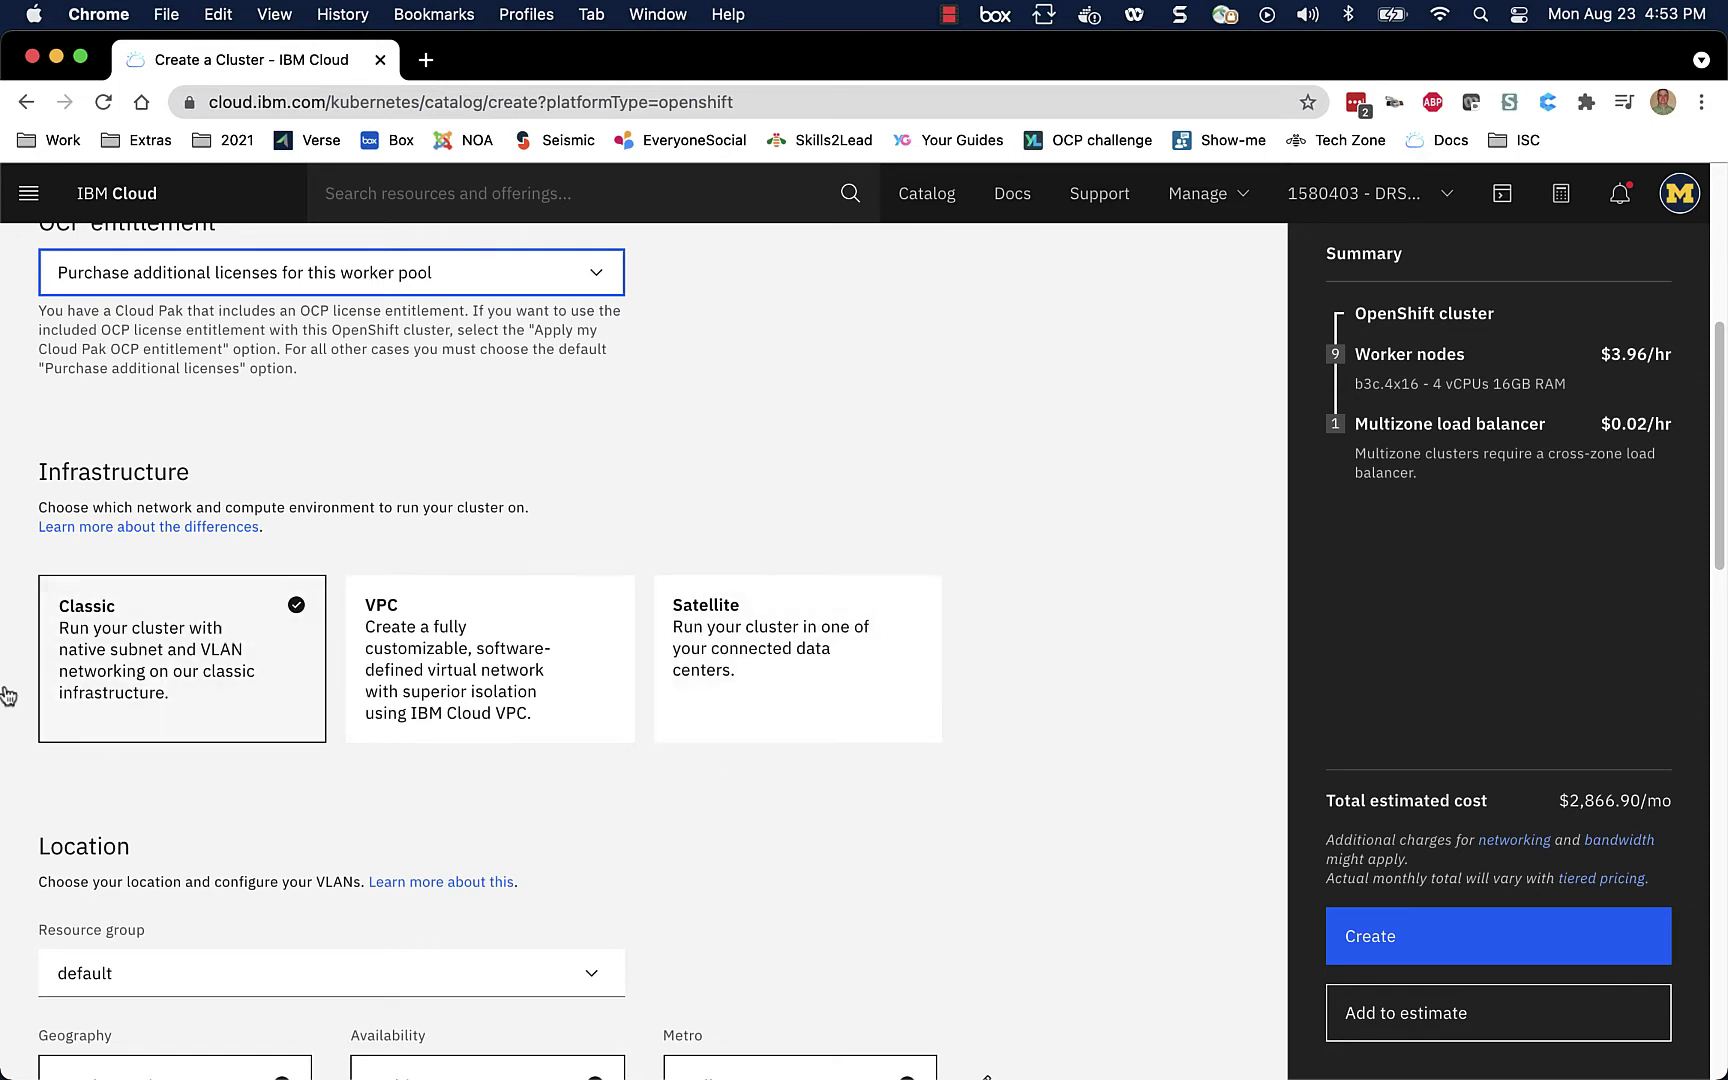
{"action": "left_click", "coordinate": [436, 676]}
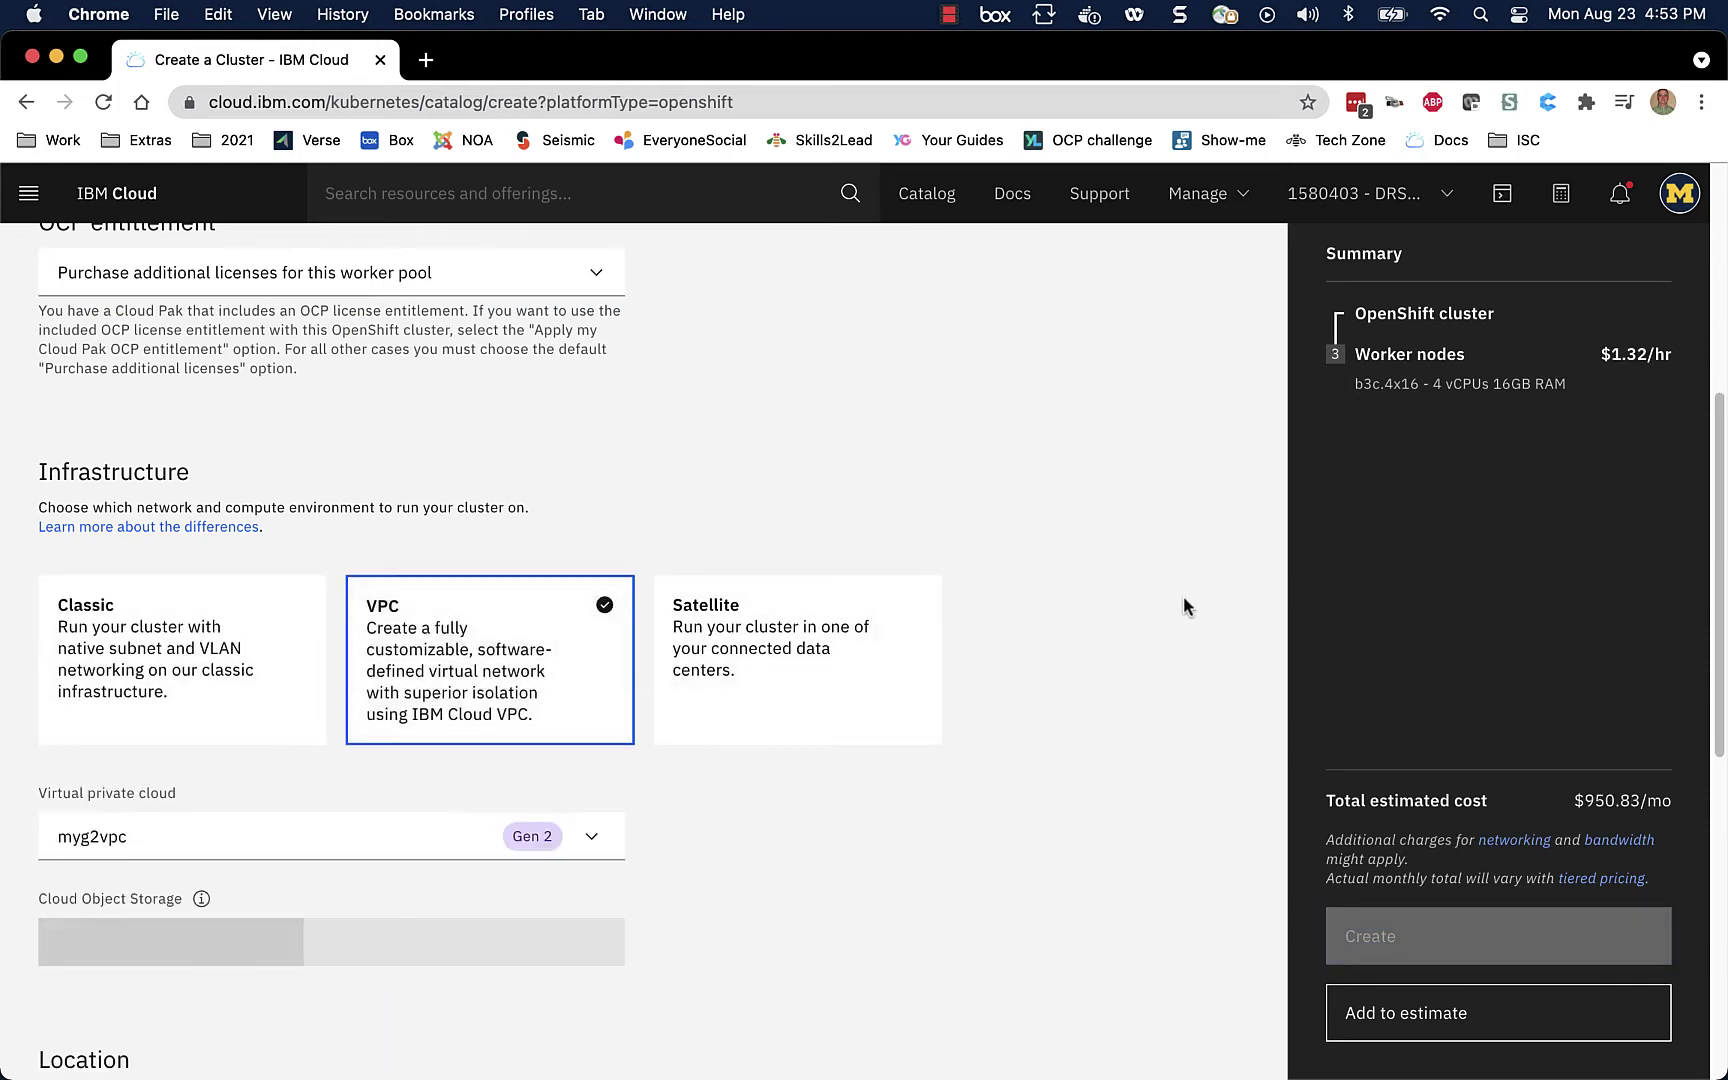
{"action": "scroll", "coordinate": [1219, 650], "scroll_direction": "down", "scroll_amount": 1}
{"action": "scroll", "coordinate": [1219, 650], "scroll_direction": "down", "scroll_amount": 2}
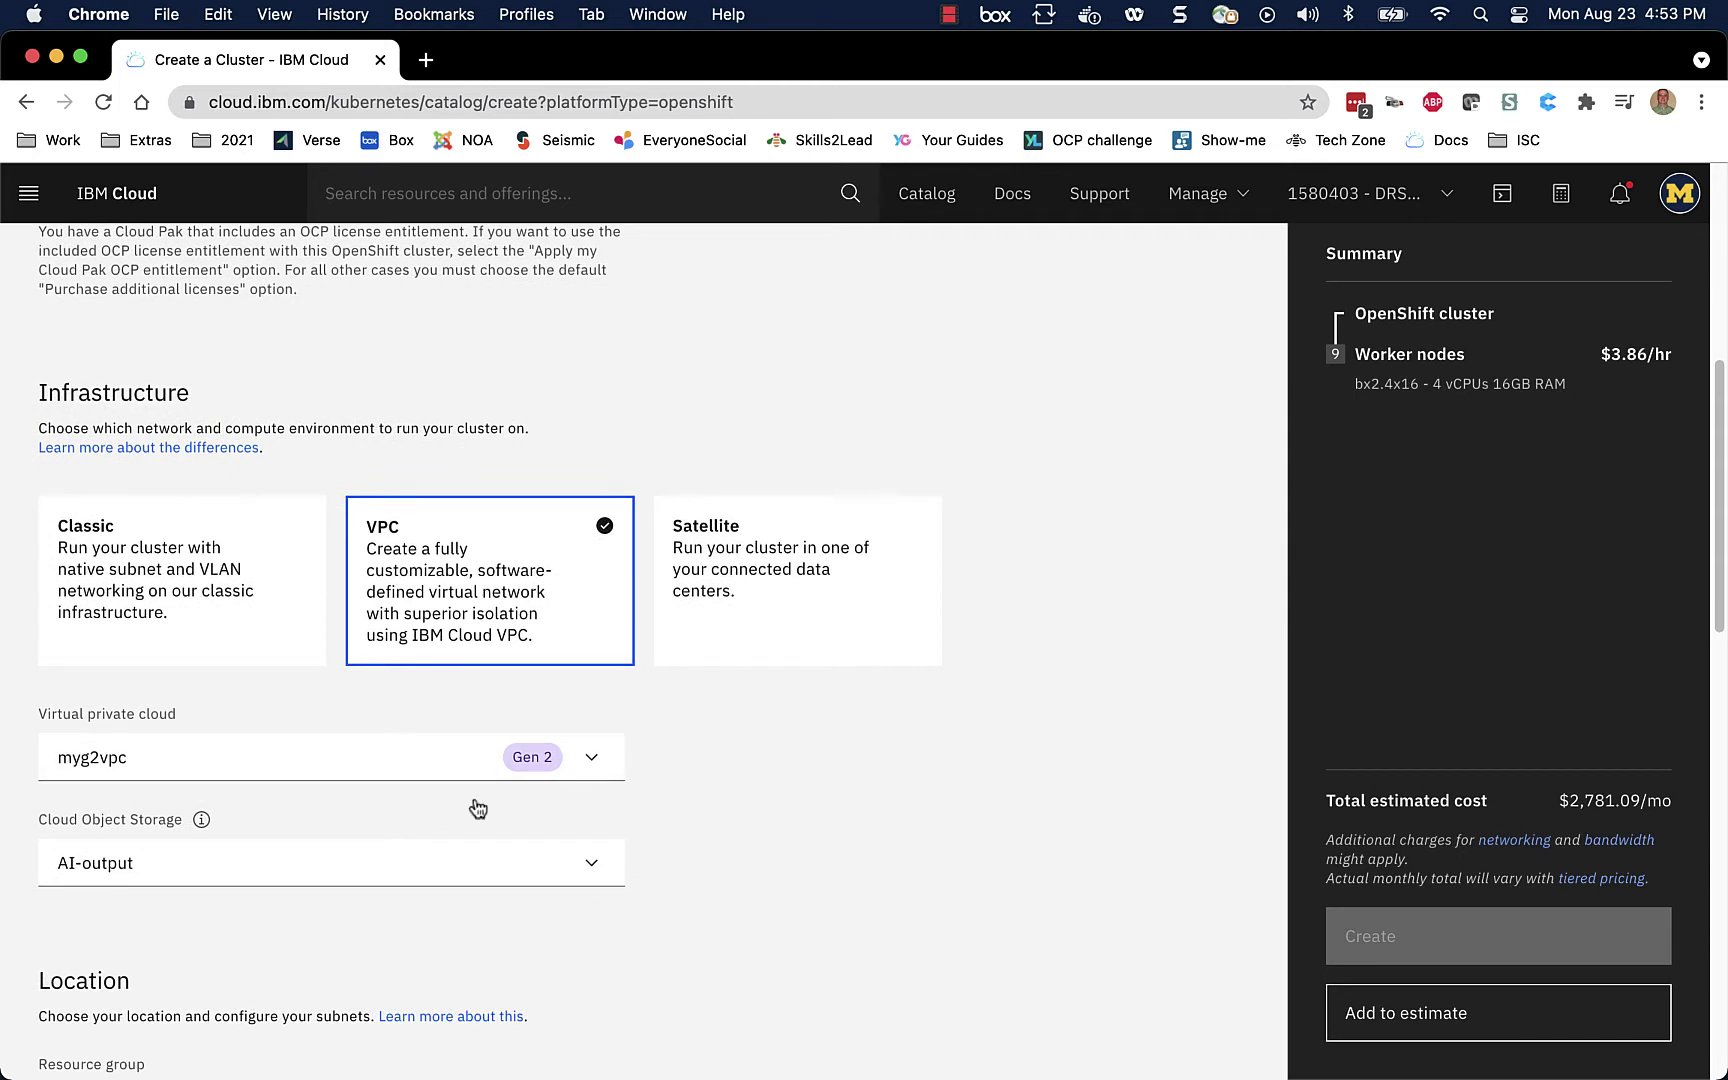
{"action": "left_click", "coordinate": [593, 768]}
{"action": "left_click", "coordinate": [414, 858]}
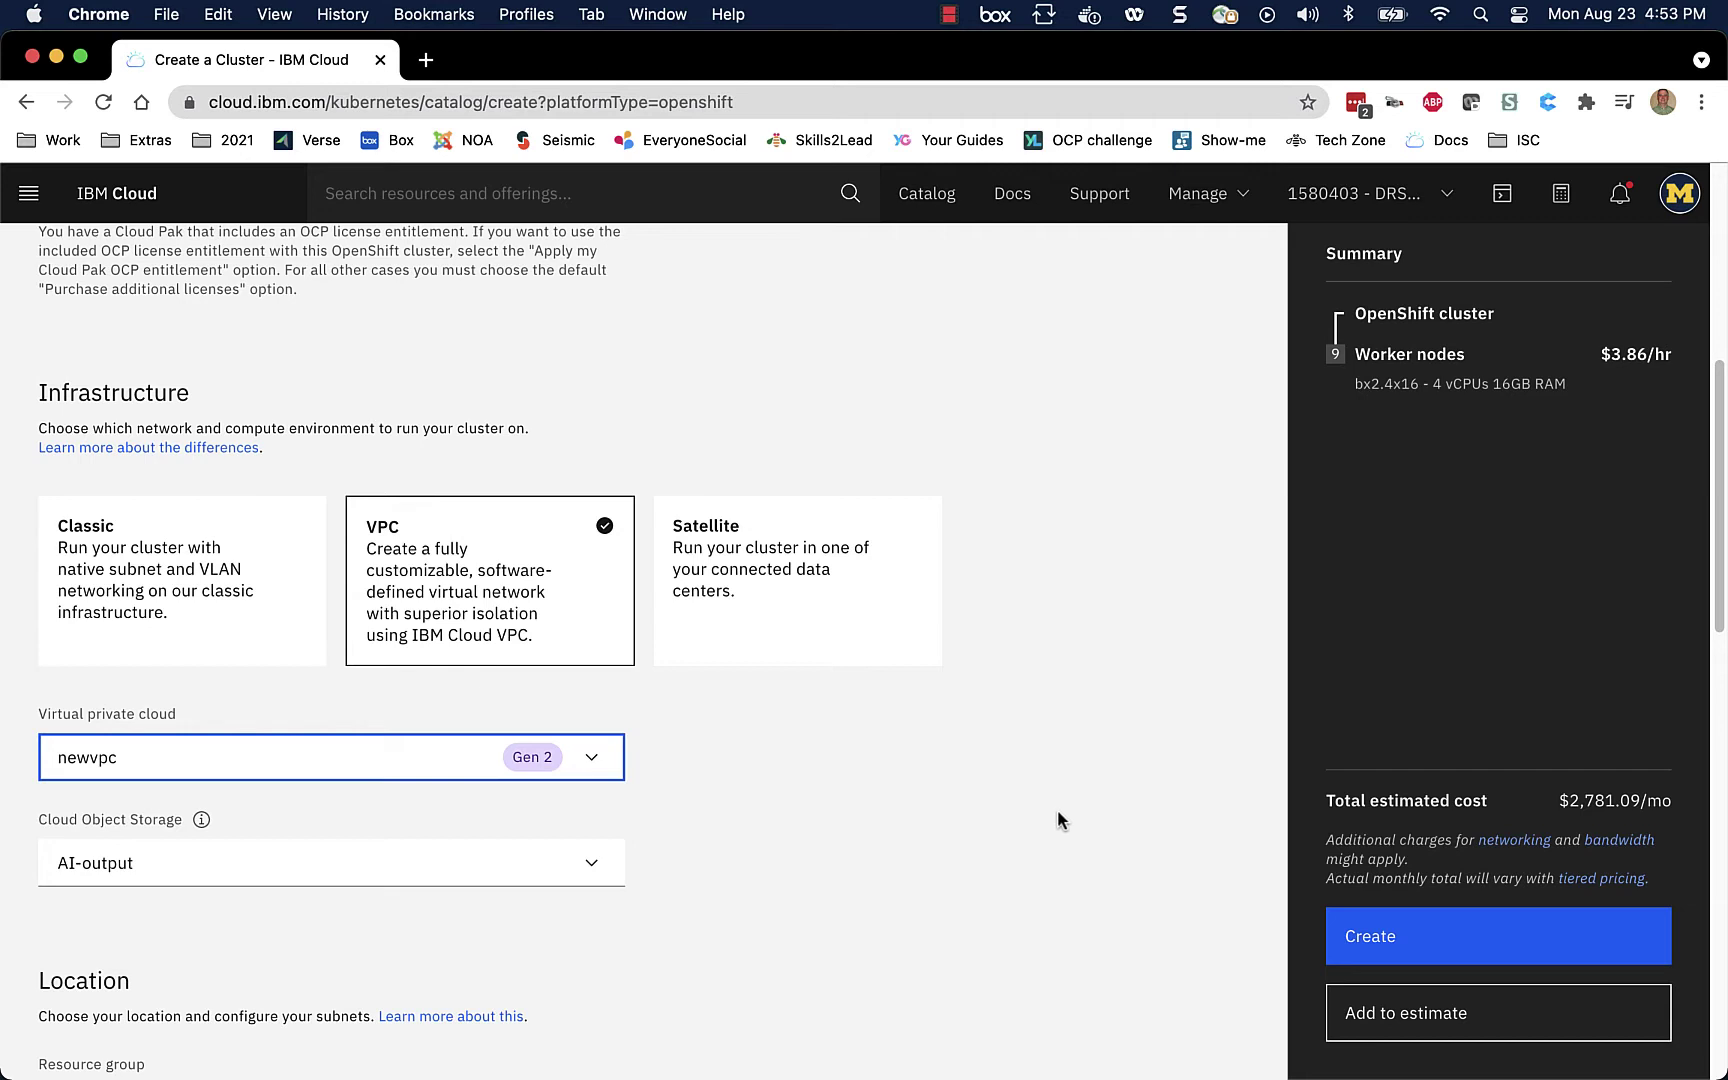
Step: Set the cluster's Cloud Object Storage instance to Cloud Object Storage-drs
{"action": "scroll", "coordinate": [1057, 812], "scroll_direction": "down", "scroll_amount": 4}
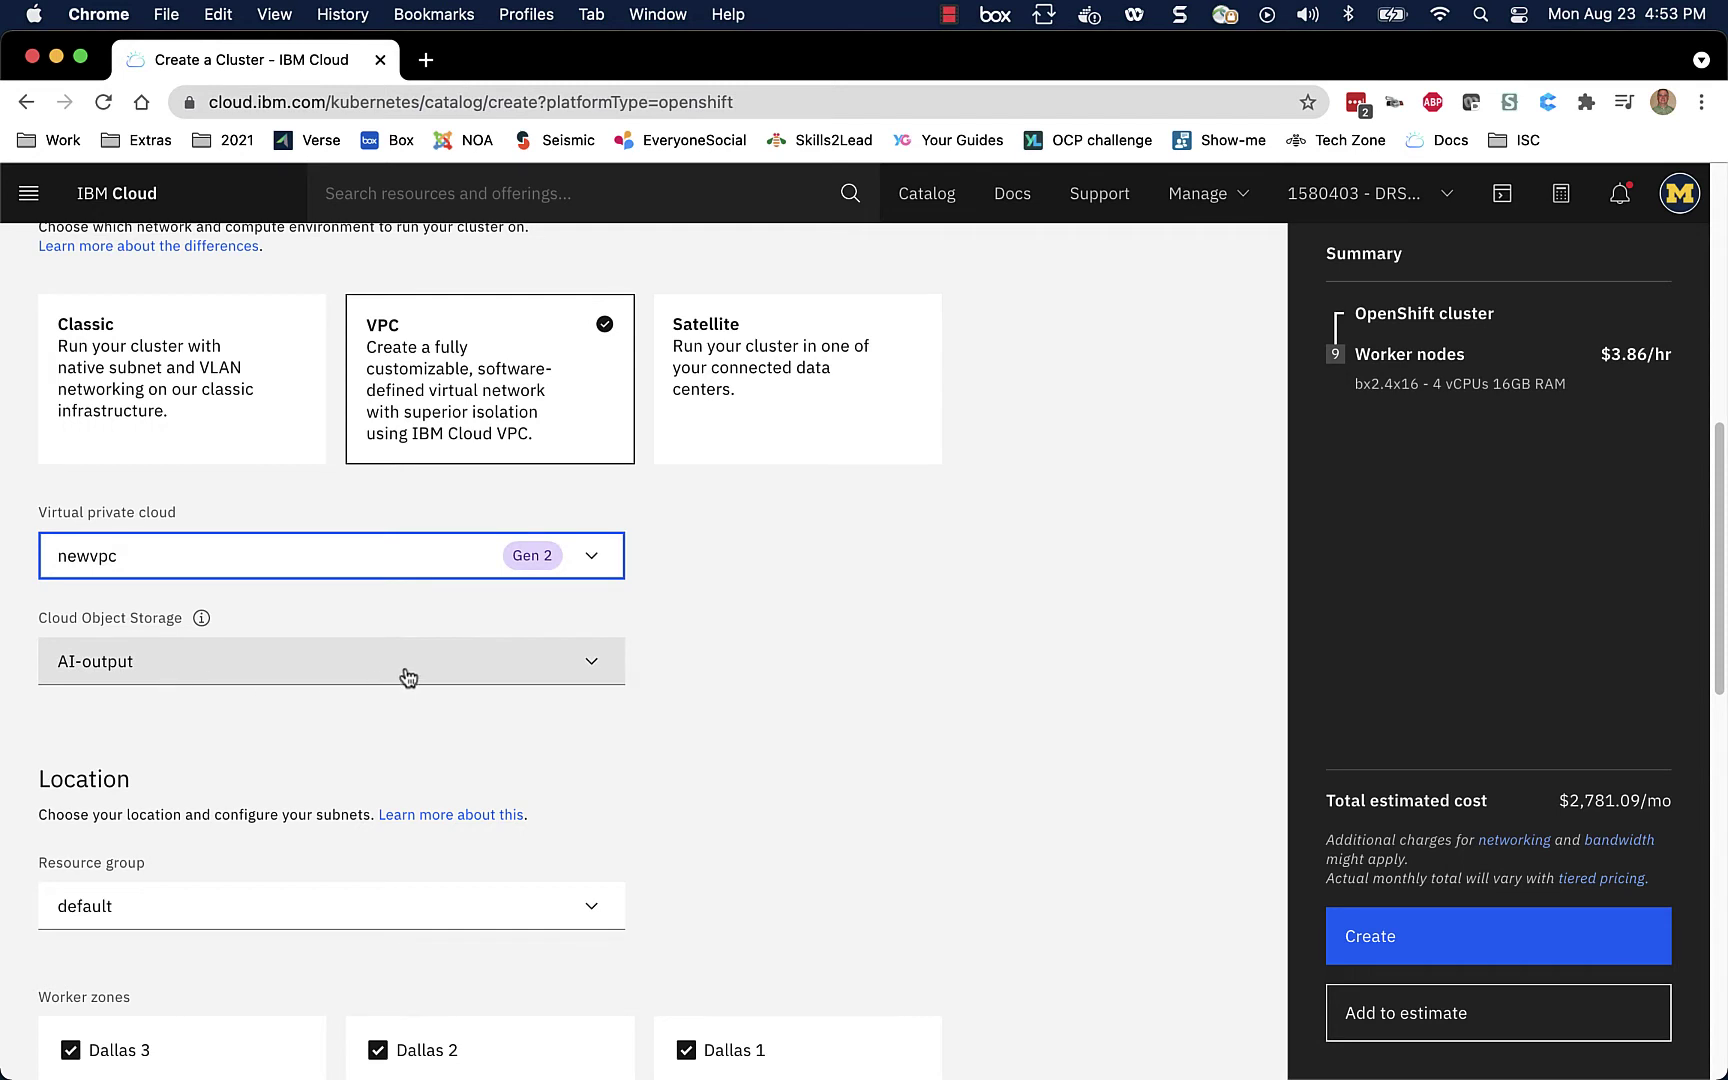
{"action": "left_click", "coordinate": [542, 680]}
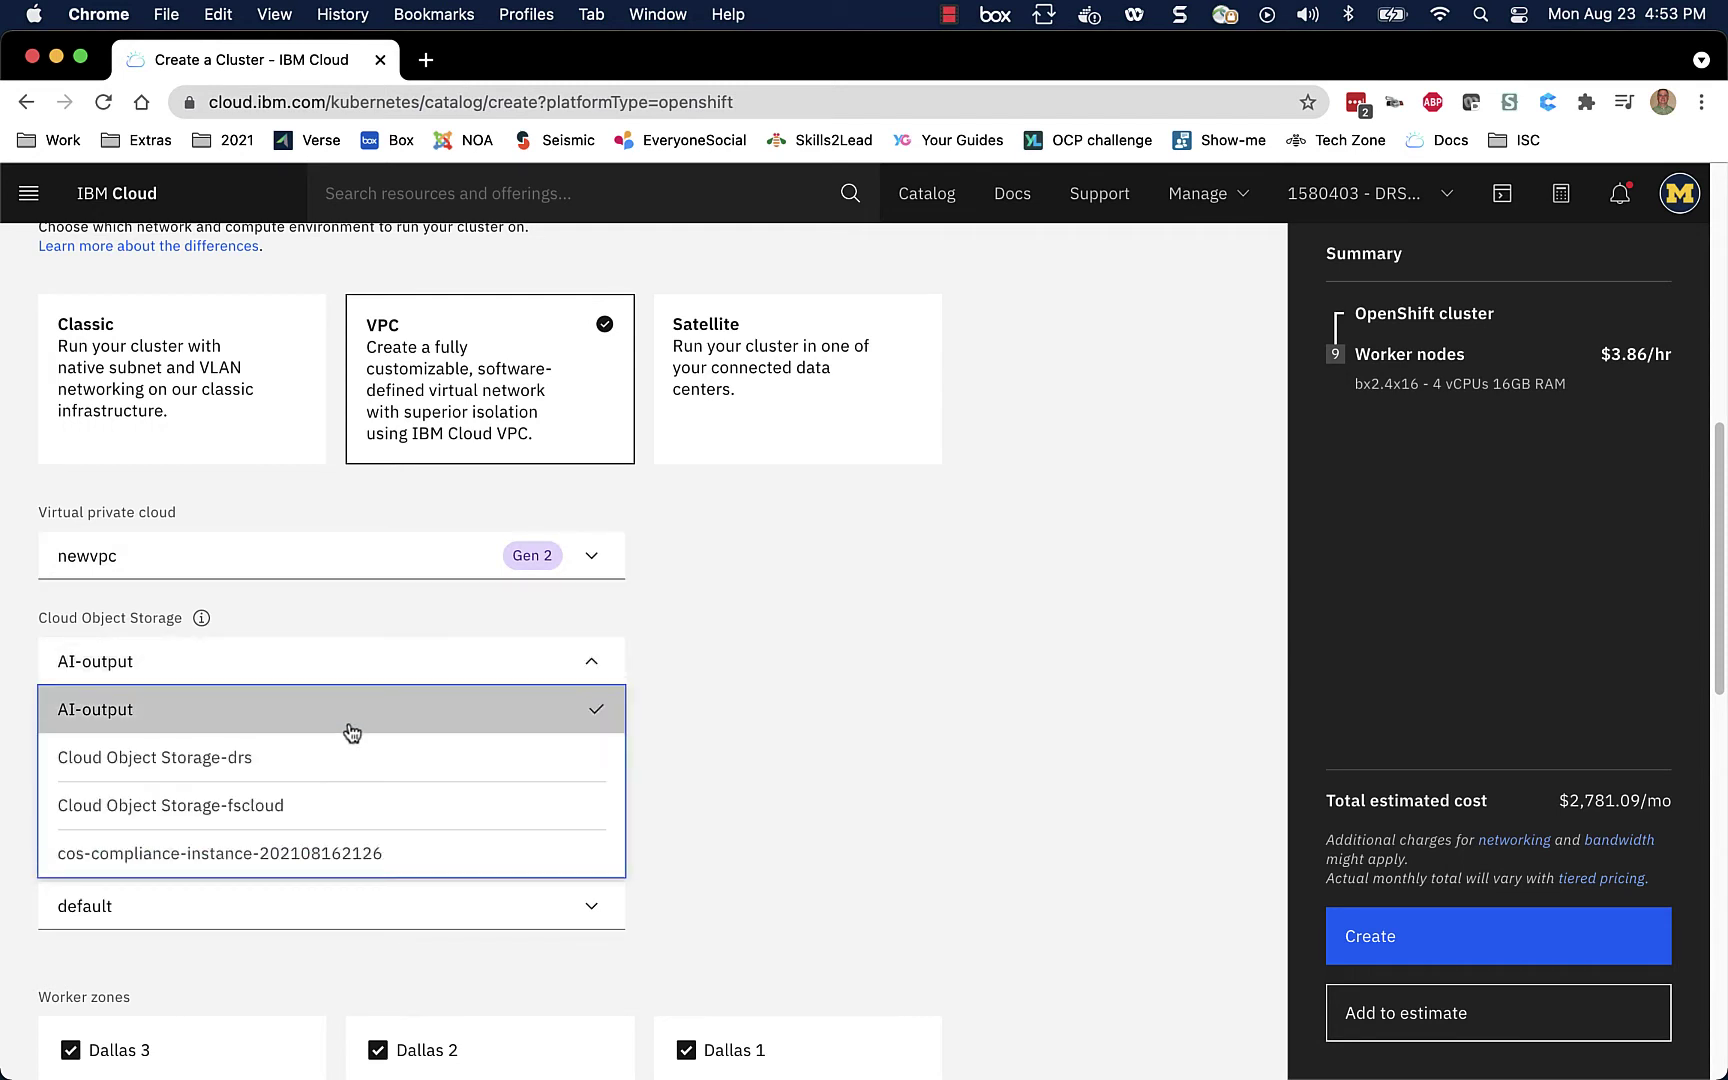
{"action": "left_click", "coordinate": [316, 757]}
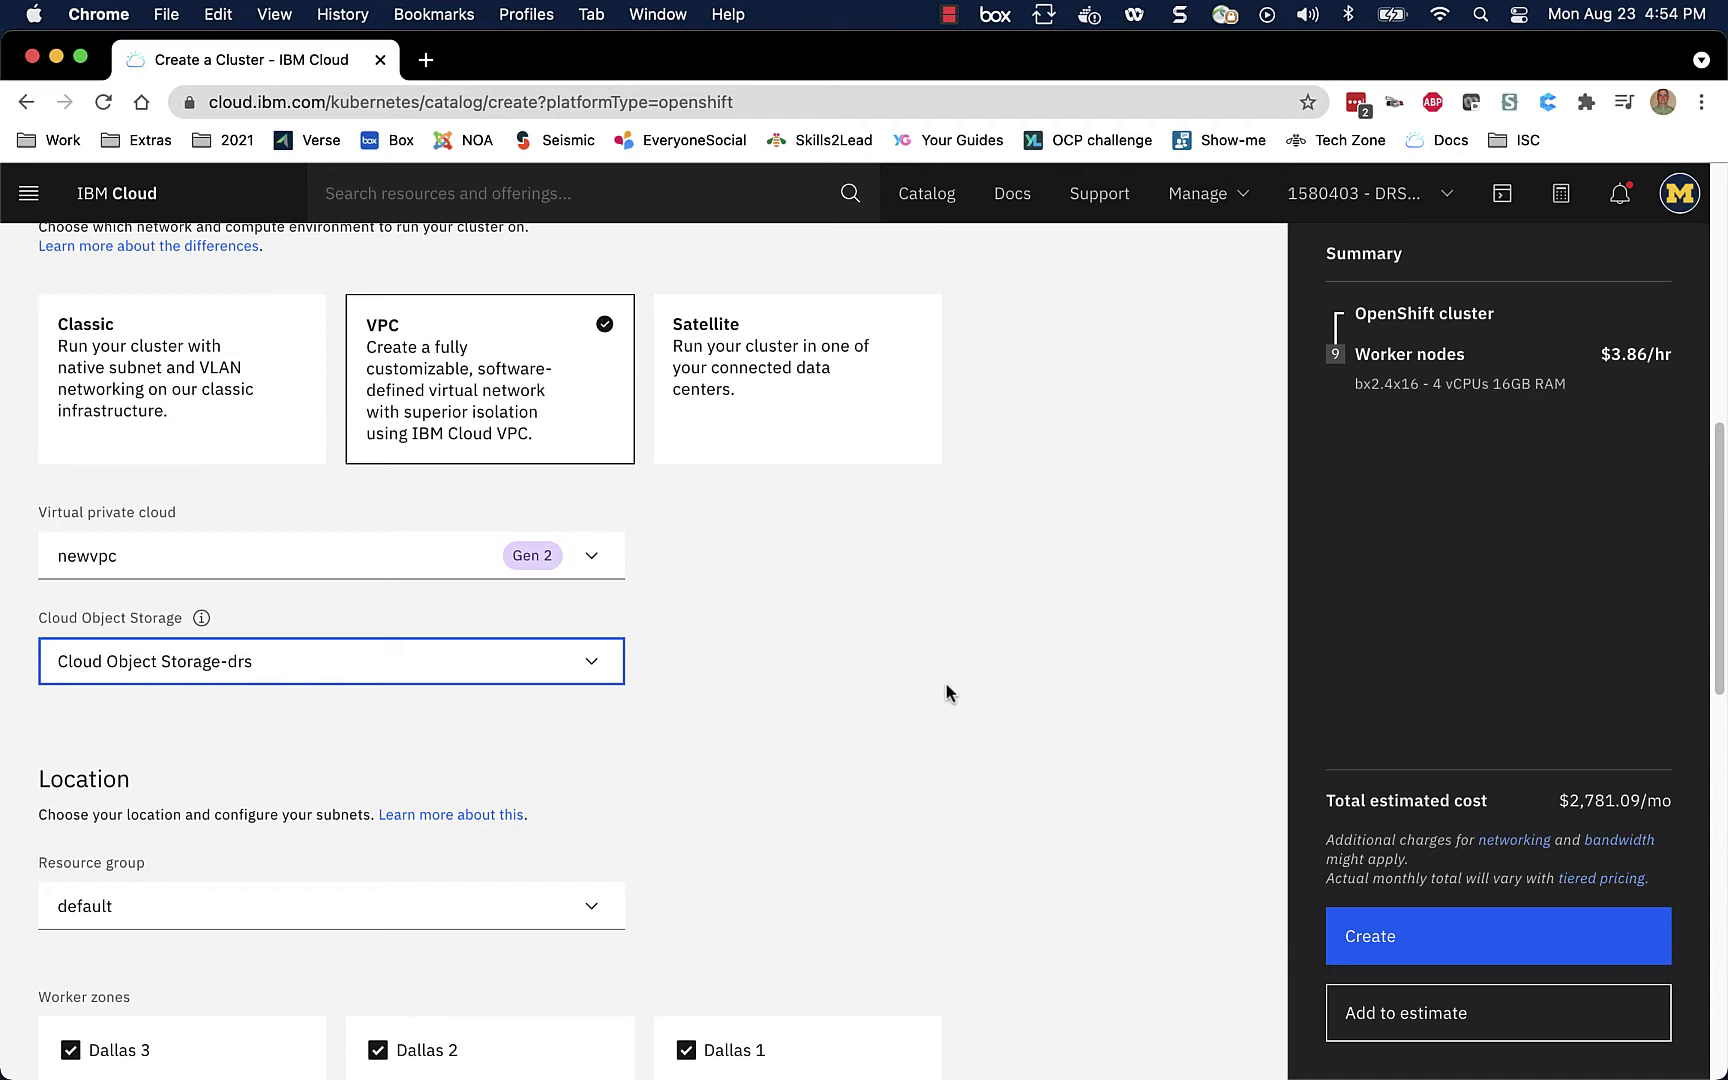
Step: Check the resource groups available for the cluster's location, keeping the default group
{"action": "scroll", "coordinate": [947, 693], "scroll_direction": "down", "scroll_amount": 5}
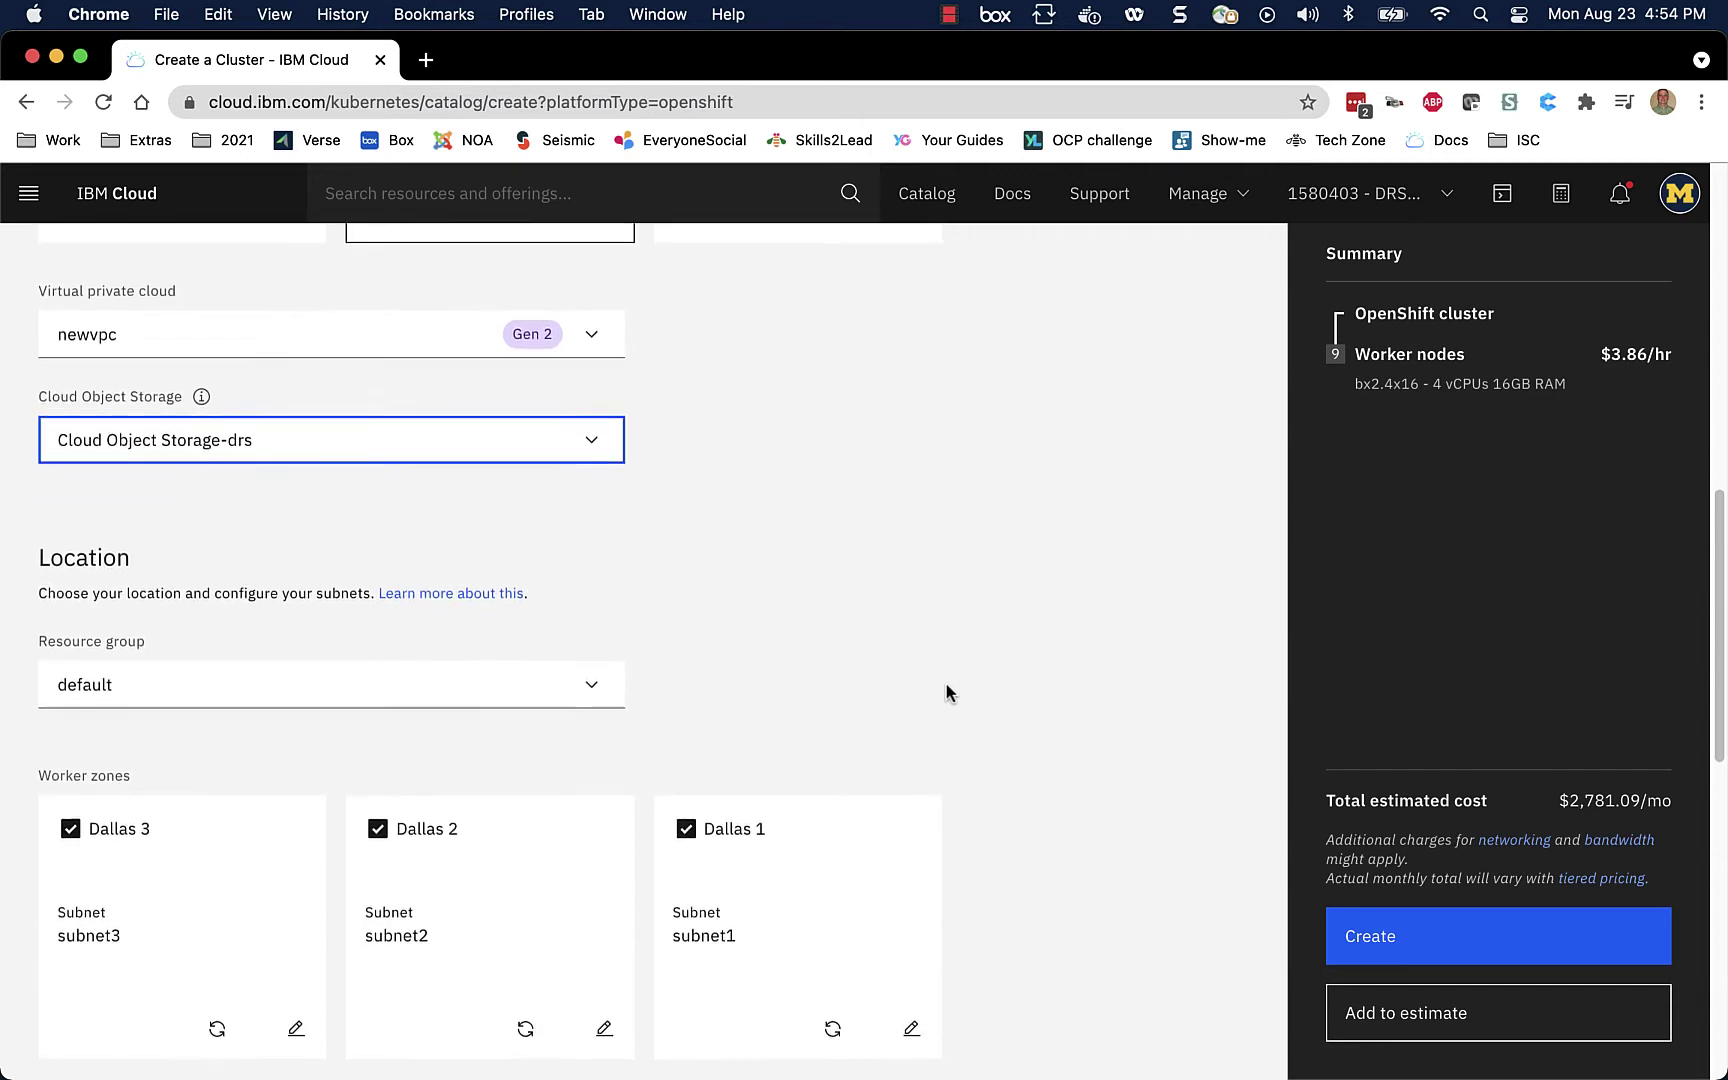
{"action": "left_click", "coordinate": [434, 678]}
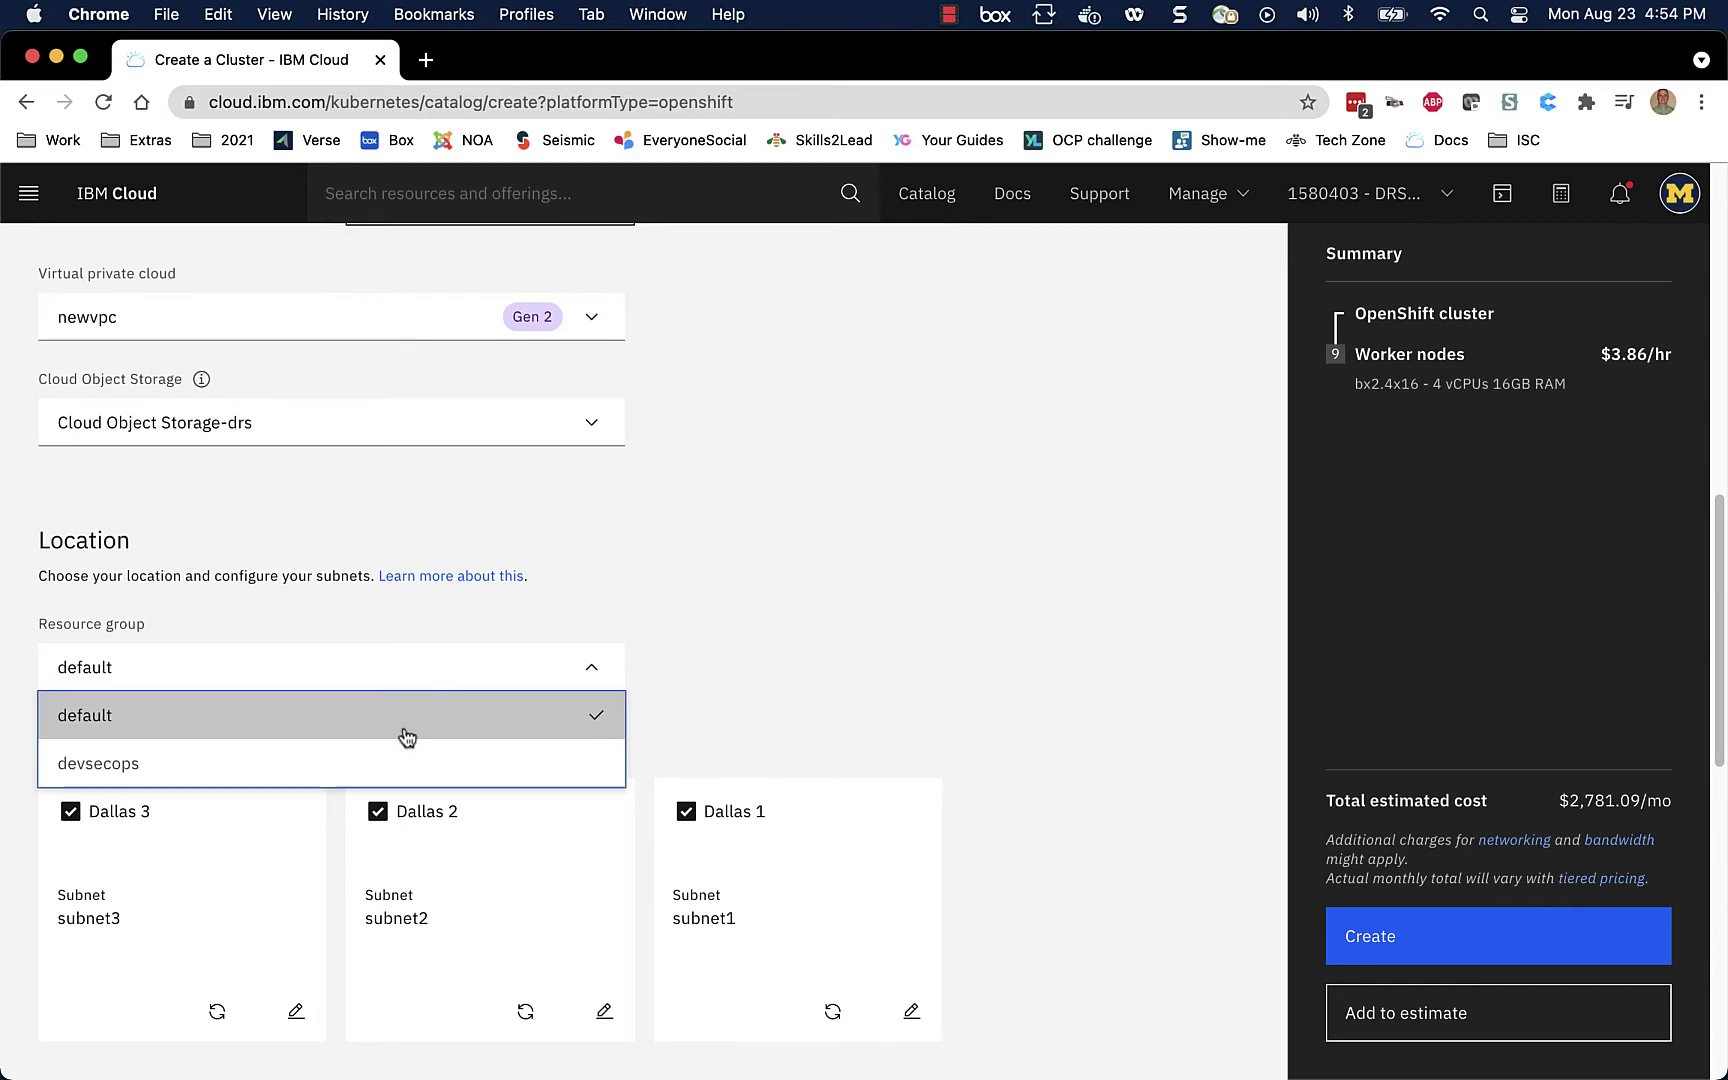
{"action": "left_click", "coordinate": [959, 578]}
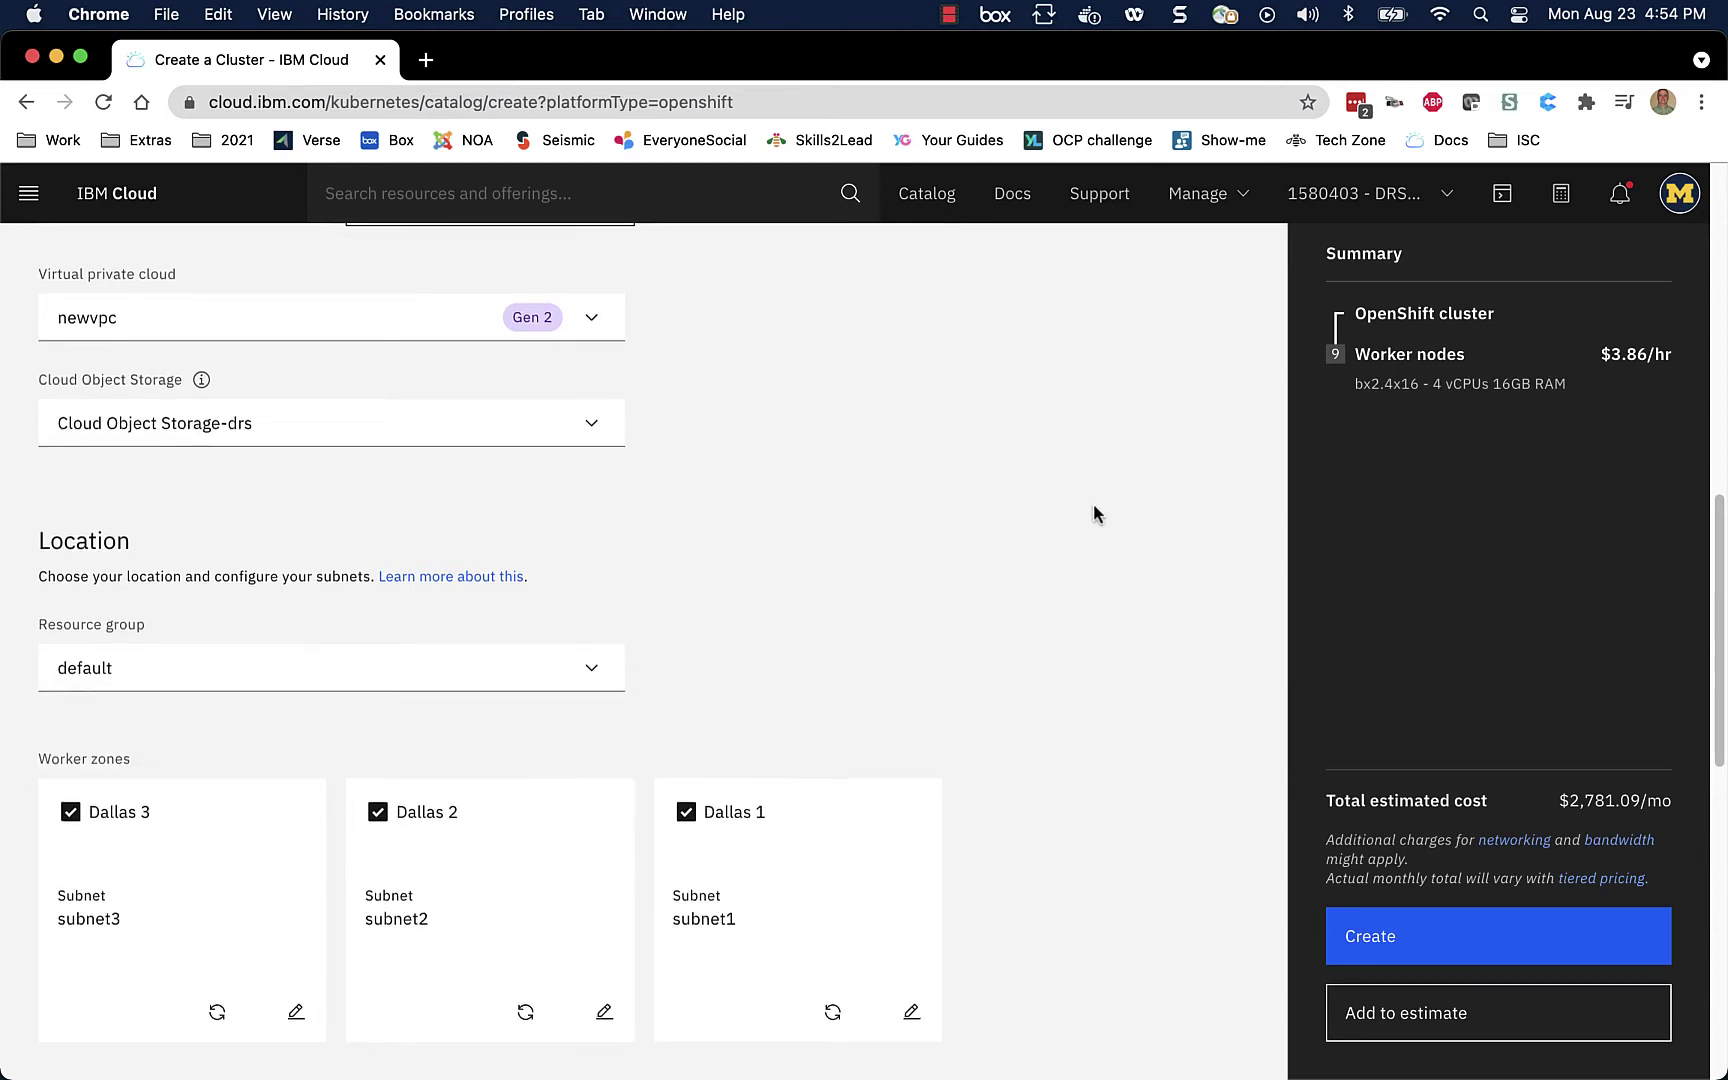
Step: Exclude the Dallas 1 worker zone and include it again
{"action": "scroll", "coordinate": [1095, 513], "scroll_direction": "down", "scroll_amount": 5}
{"action": "scroll", "coordinate": [1095, 513], "scroll_direction": "down", "scroll_amount": 1}
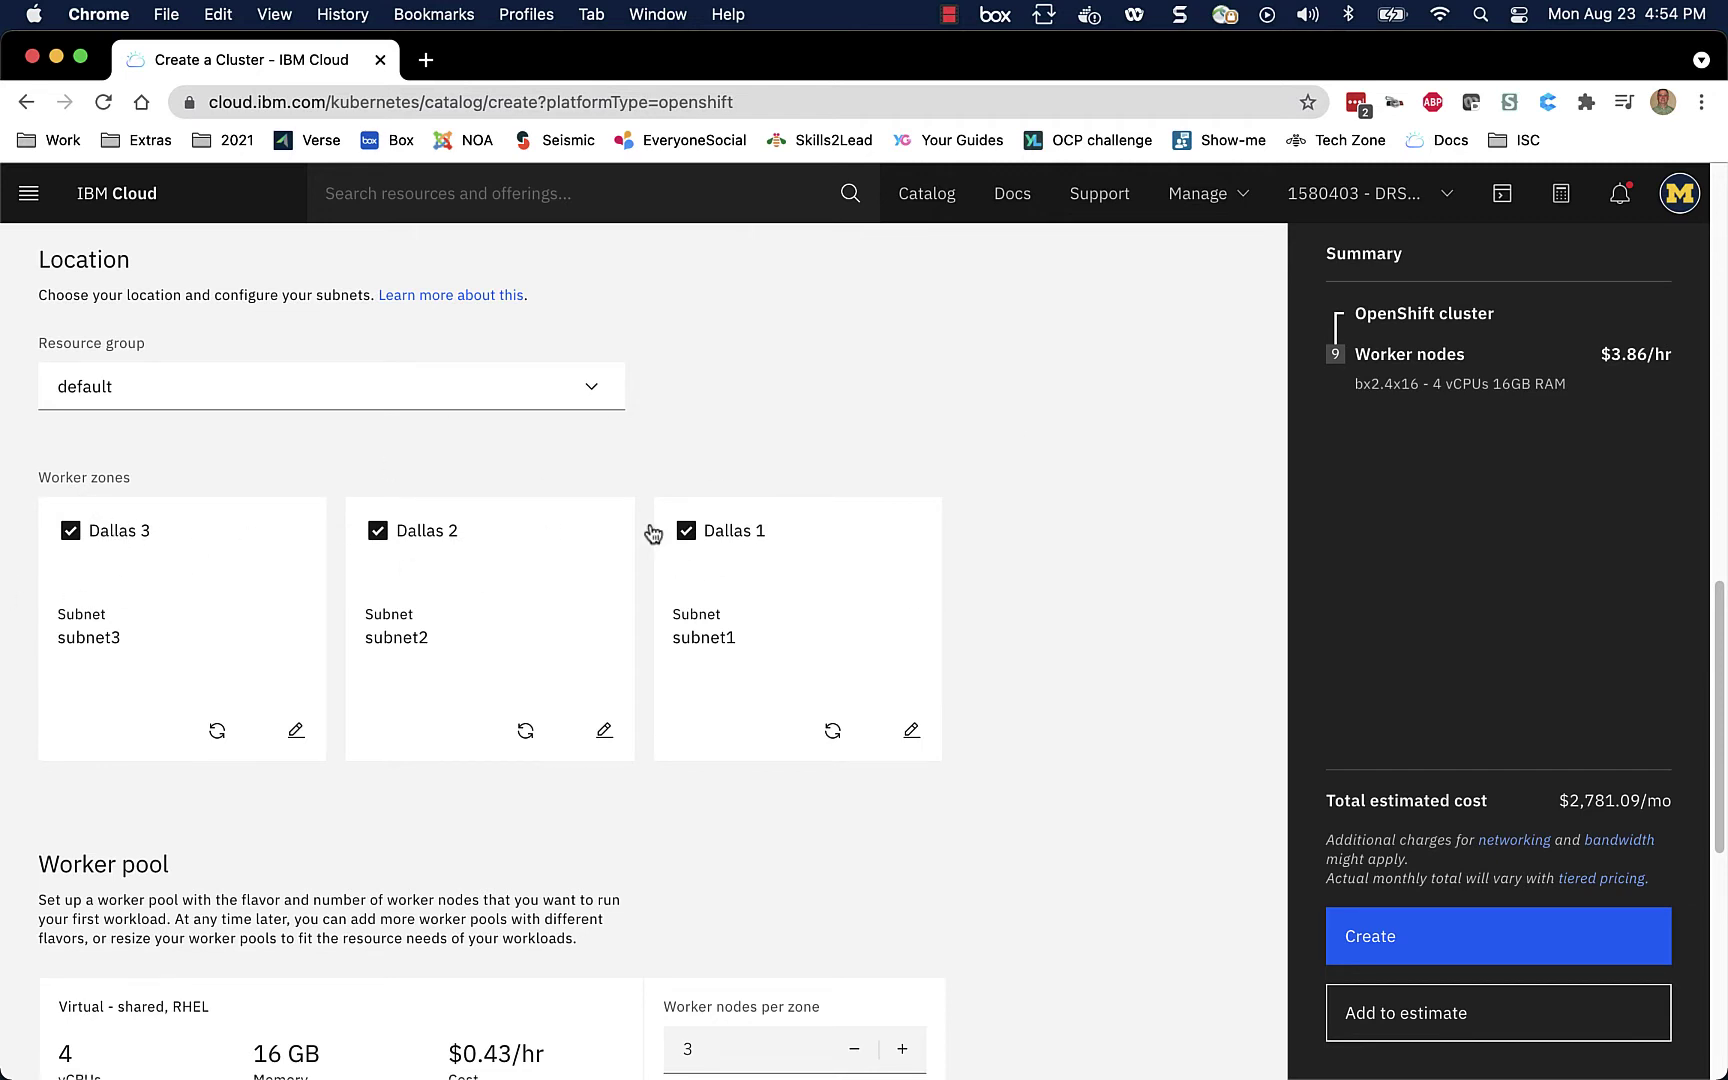
{"action": "left_click", "coordinate": [688, 532]}
{"action": "left_click", "coordinate": [688, 532]}
Step: Review the available worker pool flavors and save the pool with the bx2.4x16 flavor (4 vCPUs, 16 GB)
{"action": "scroll", "coordinate": [1229, 511], "scroll_direction": "down", "scroll_amount": 5}
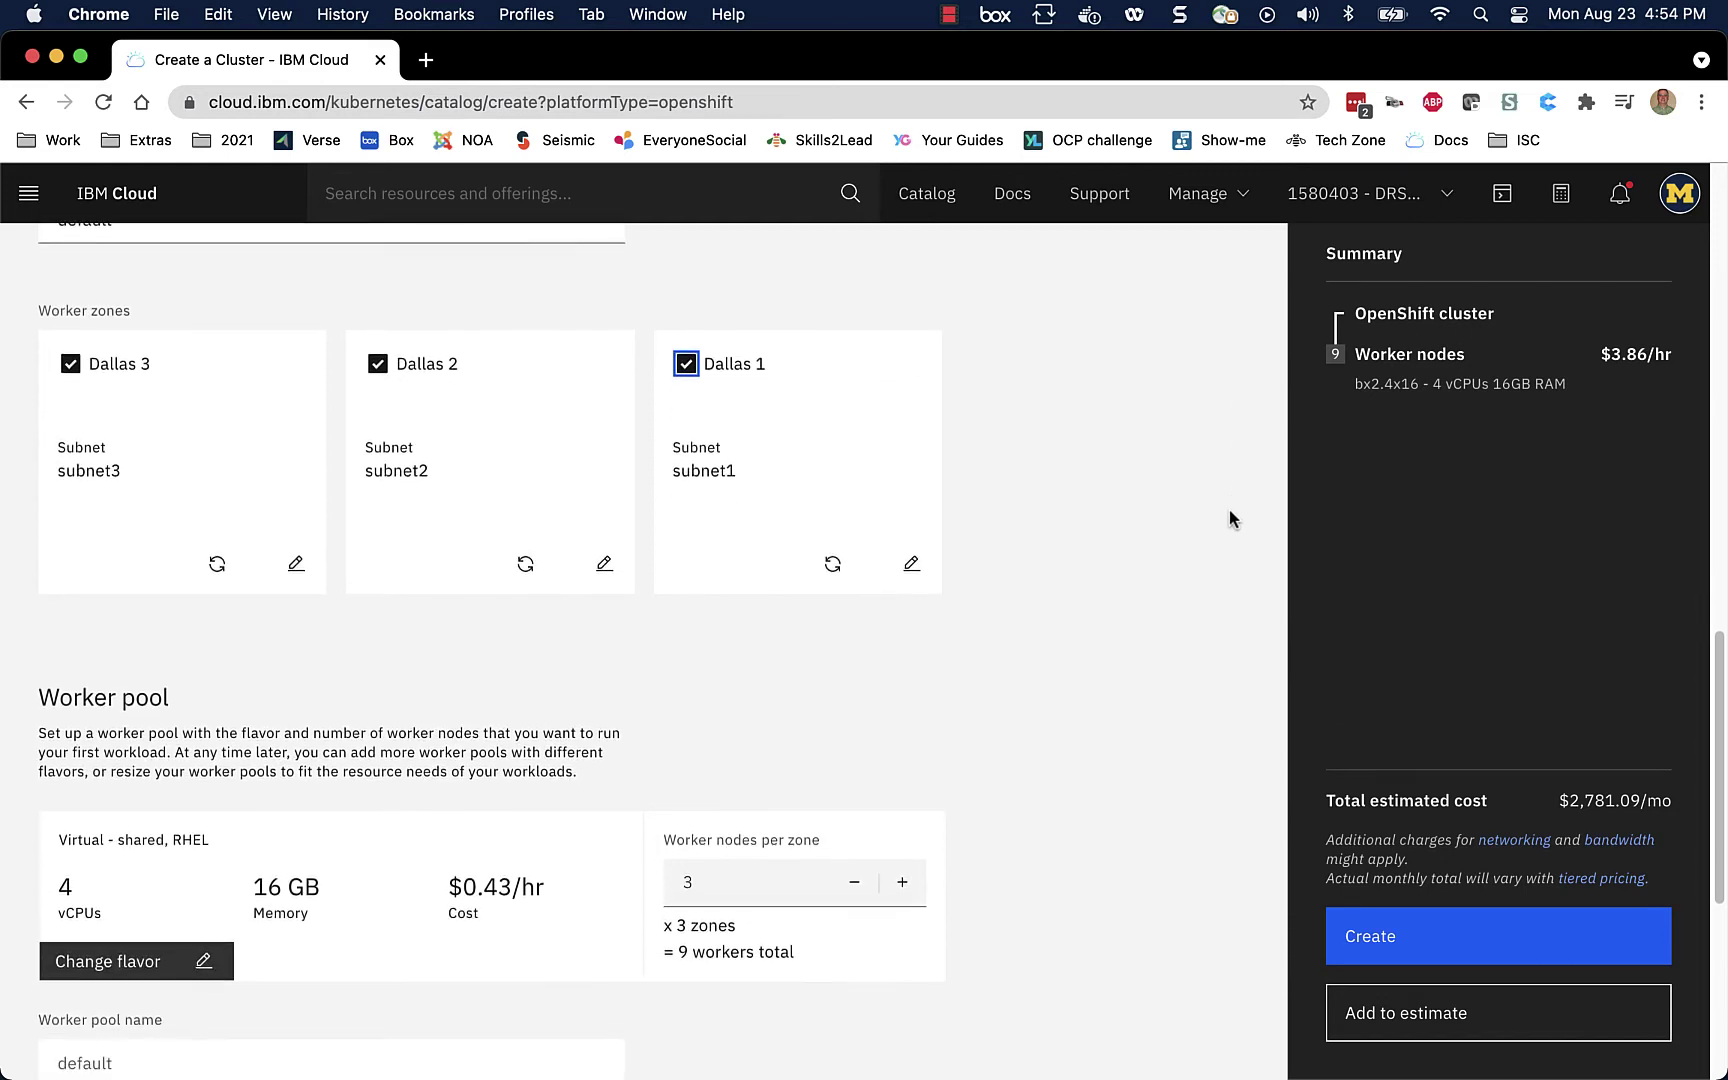
{"action": "scroll", "coordinate": [1229, 516], "scroll_direction": "down", "scroll_amount": 3}
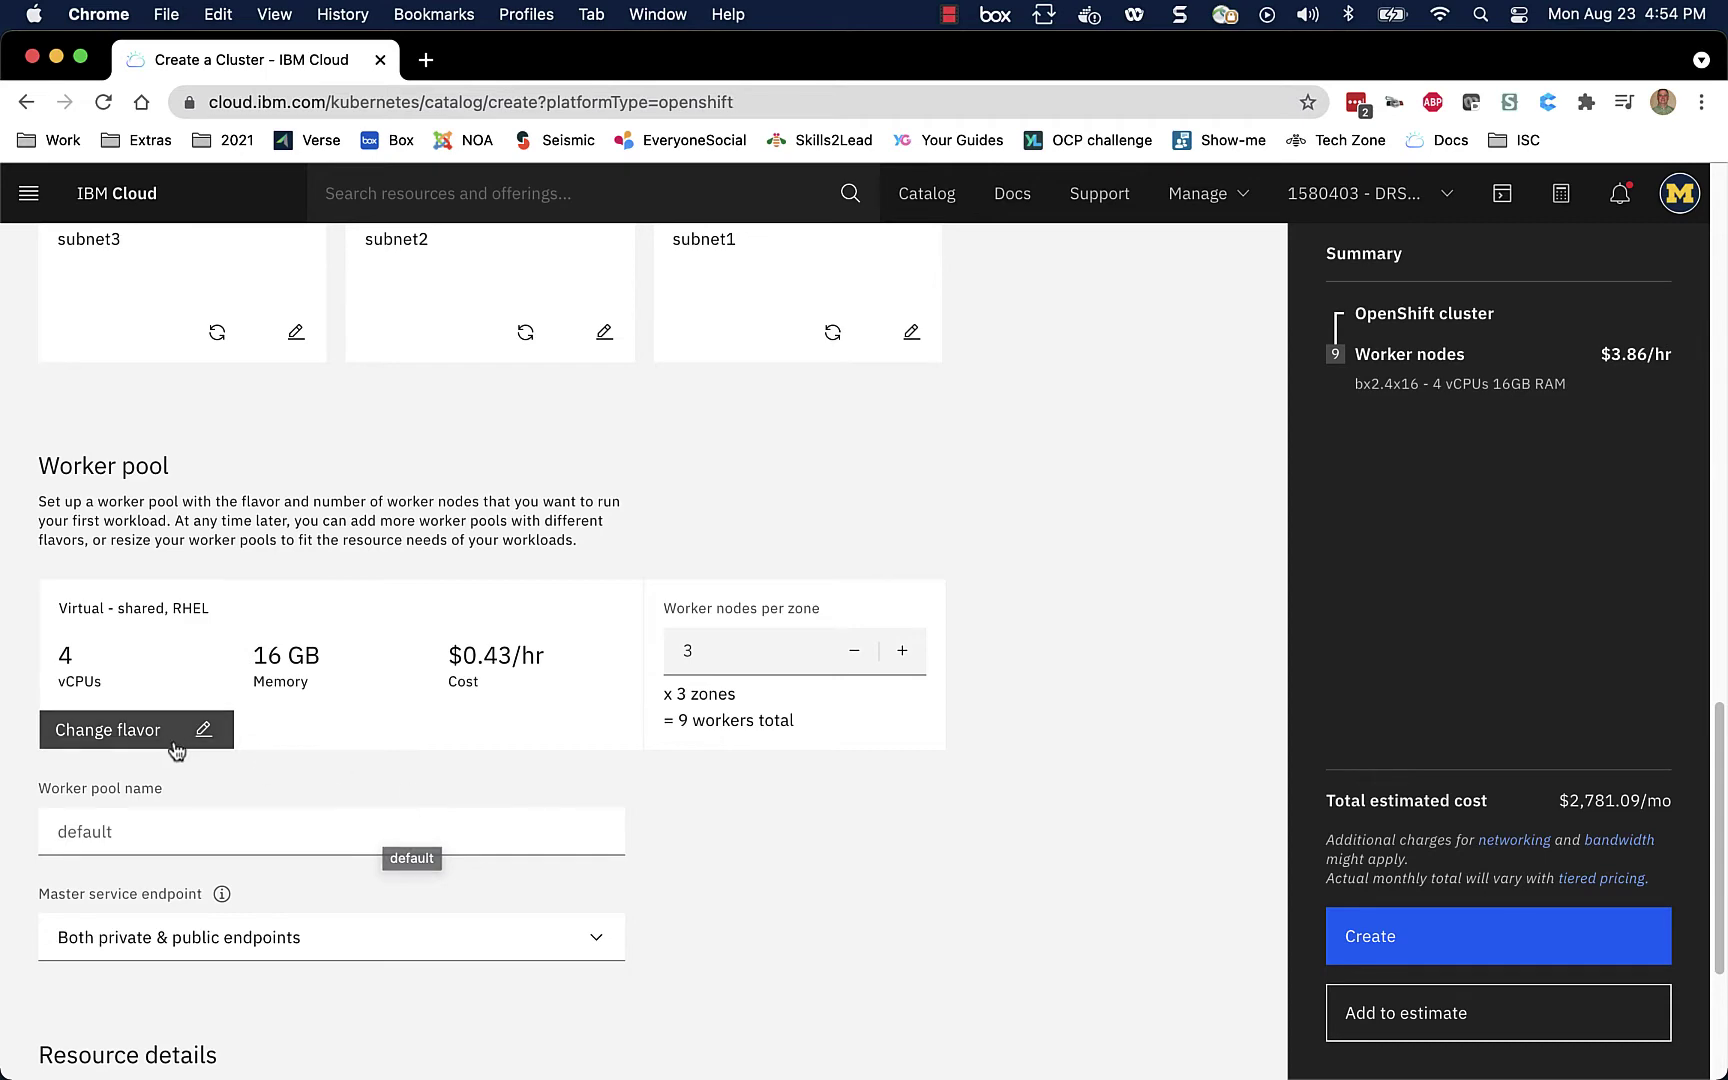
{"action": "left_click", "coordinate": [135, 731]}
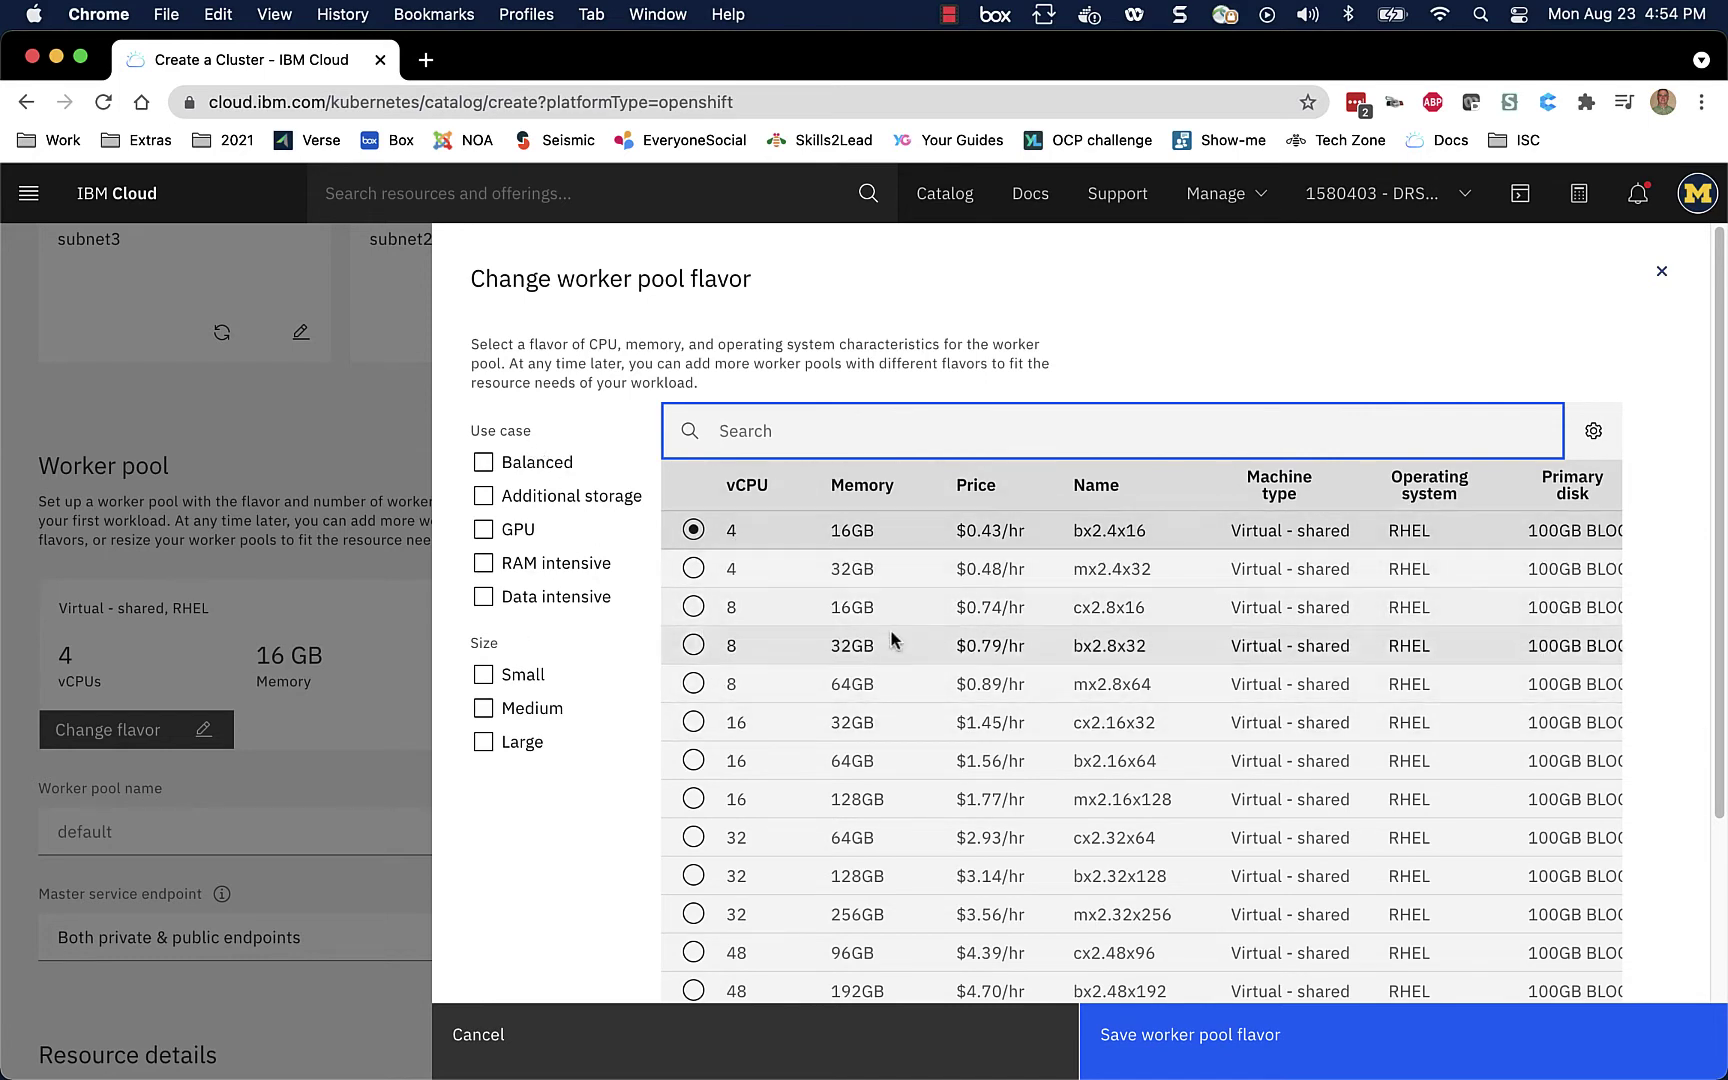
{"action": "scroll", "coordinate": [934, 600], "scroll_direction": "down", "scroll_amount": 5}
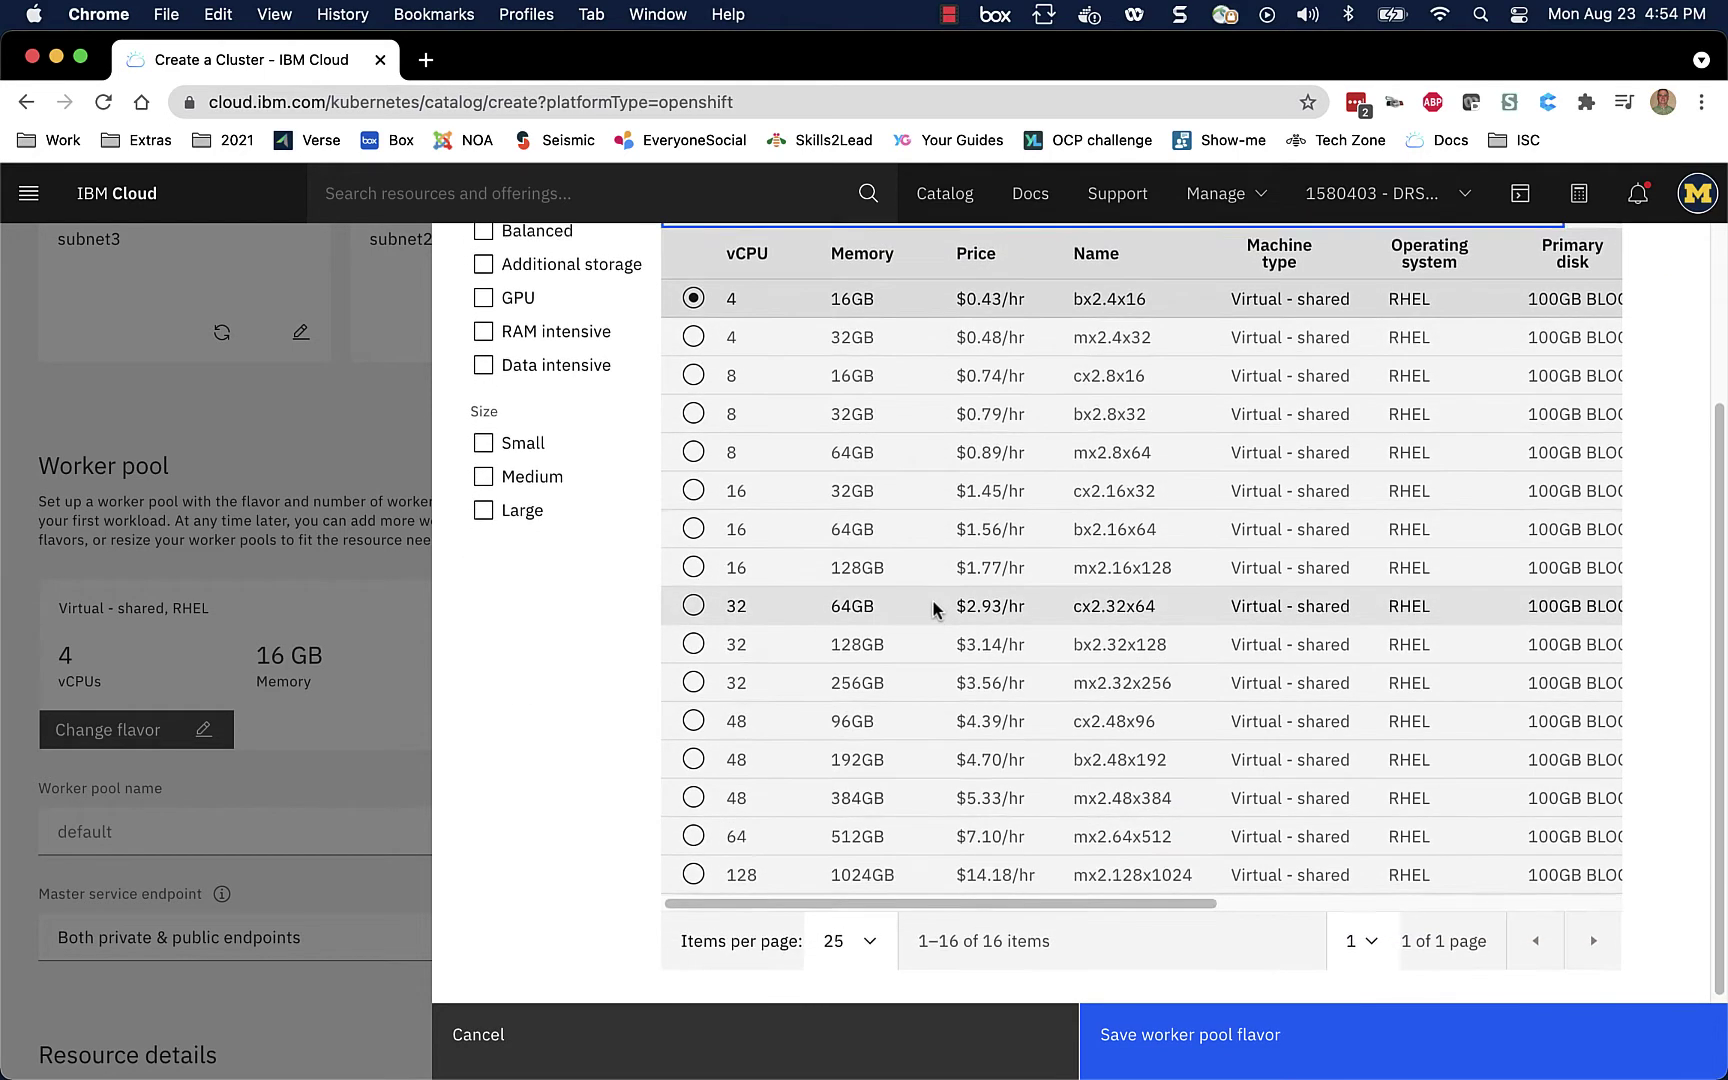
{"action": "scroll", "coordinate": [934, 605], "scroll_direction": "up", "scroll_amount": 1}
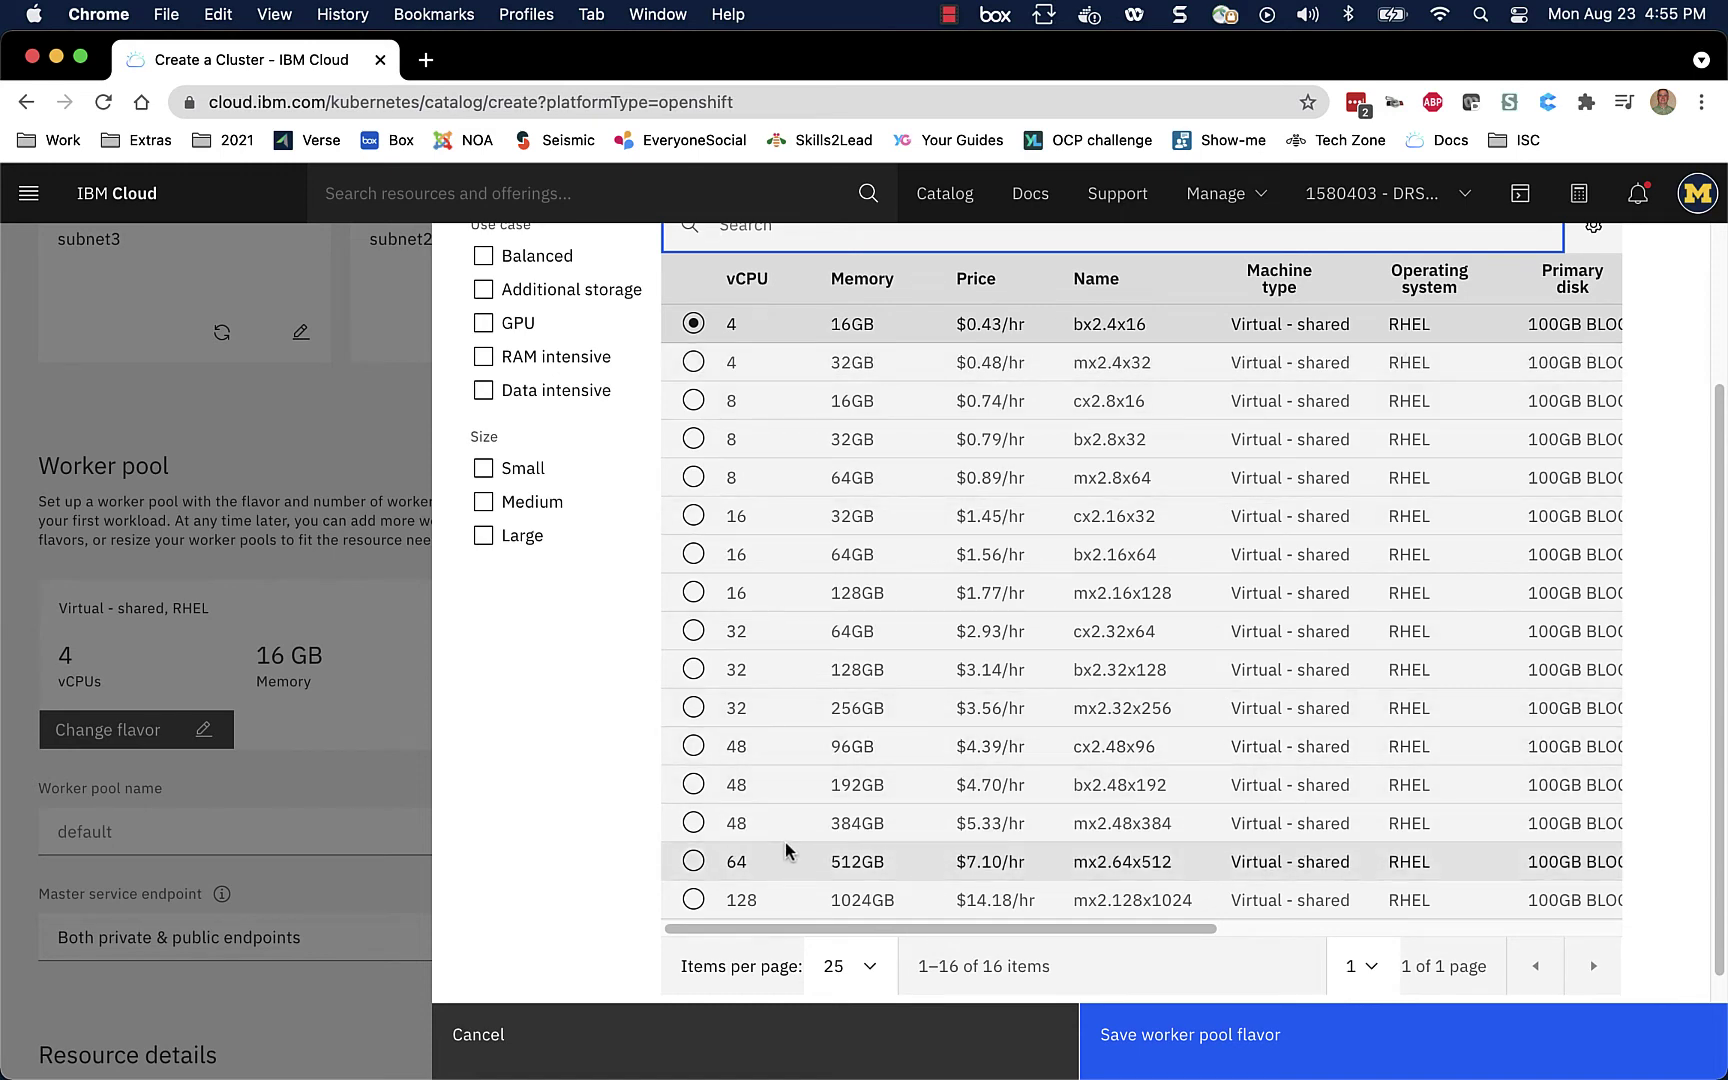
{"action": "left_click", "coordinate": [1180, 1053]}
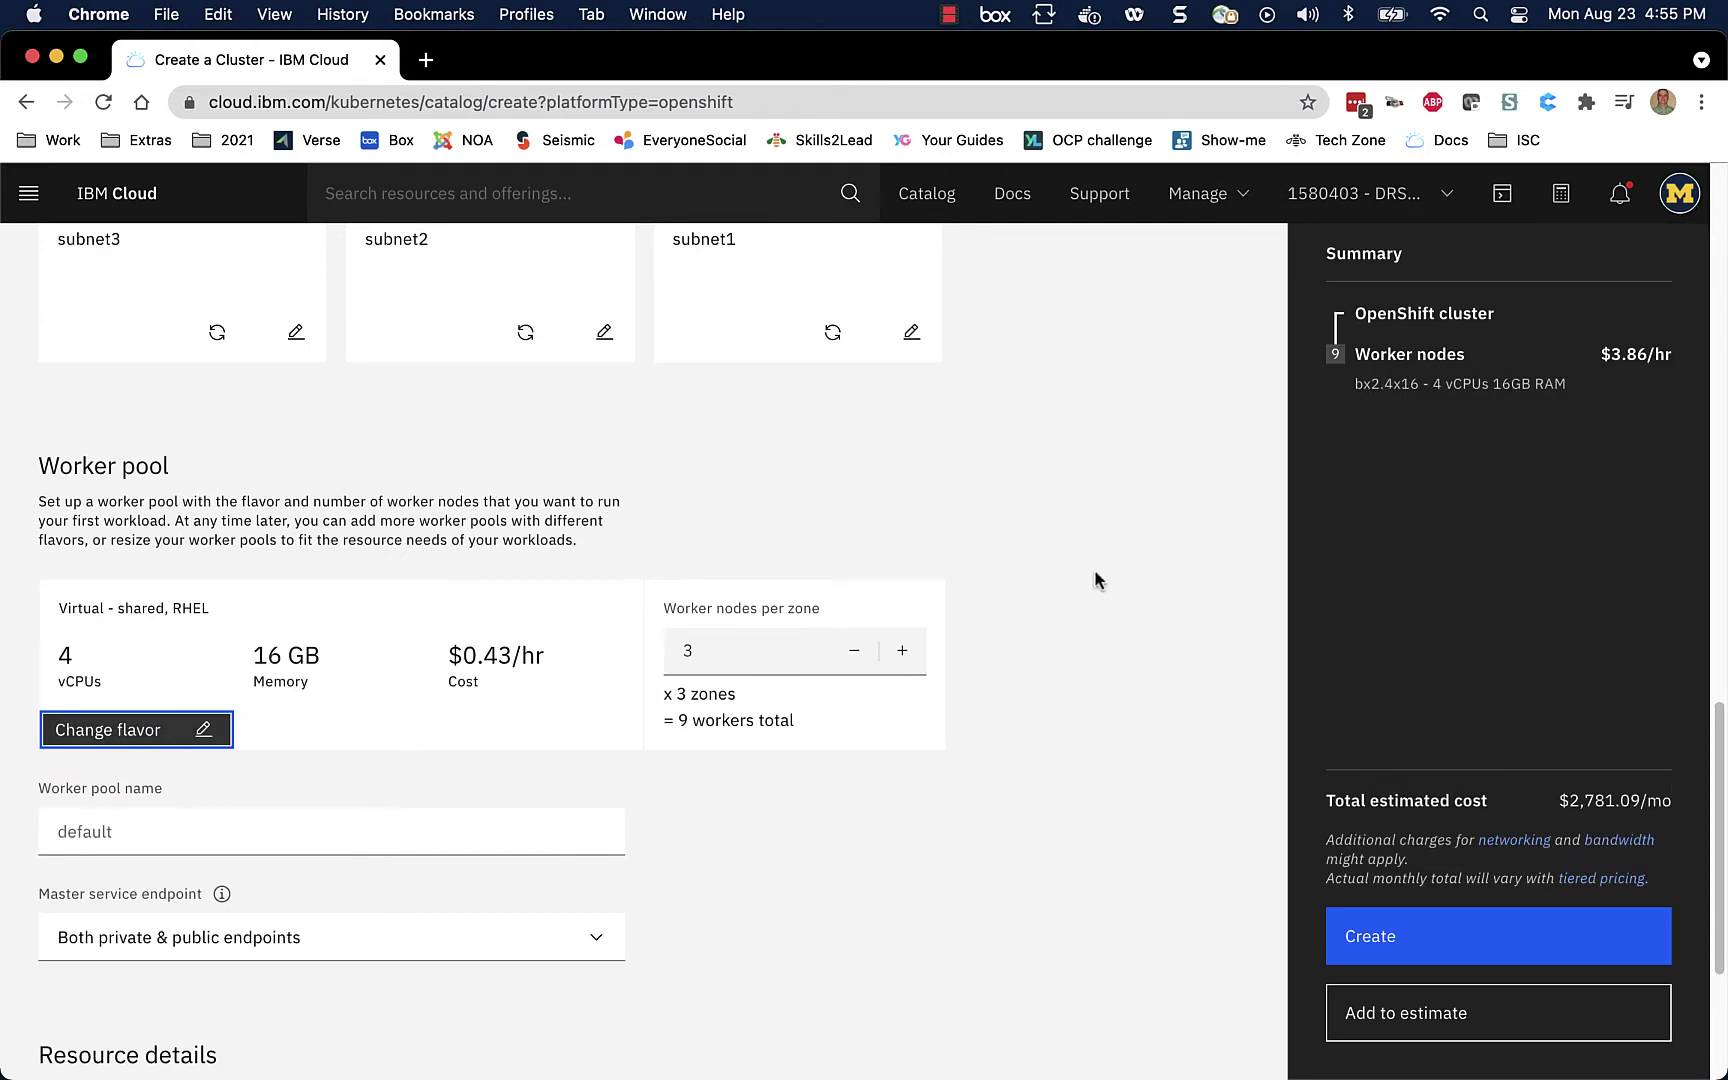
Step: Reduce the worker pool to 1 worker node per zone
{"action": "scroll", "coordinate": [1094, 580], "scroll_direction": "up", "scroll_amount": 2}
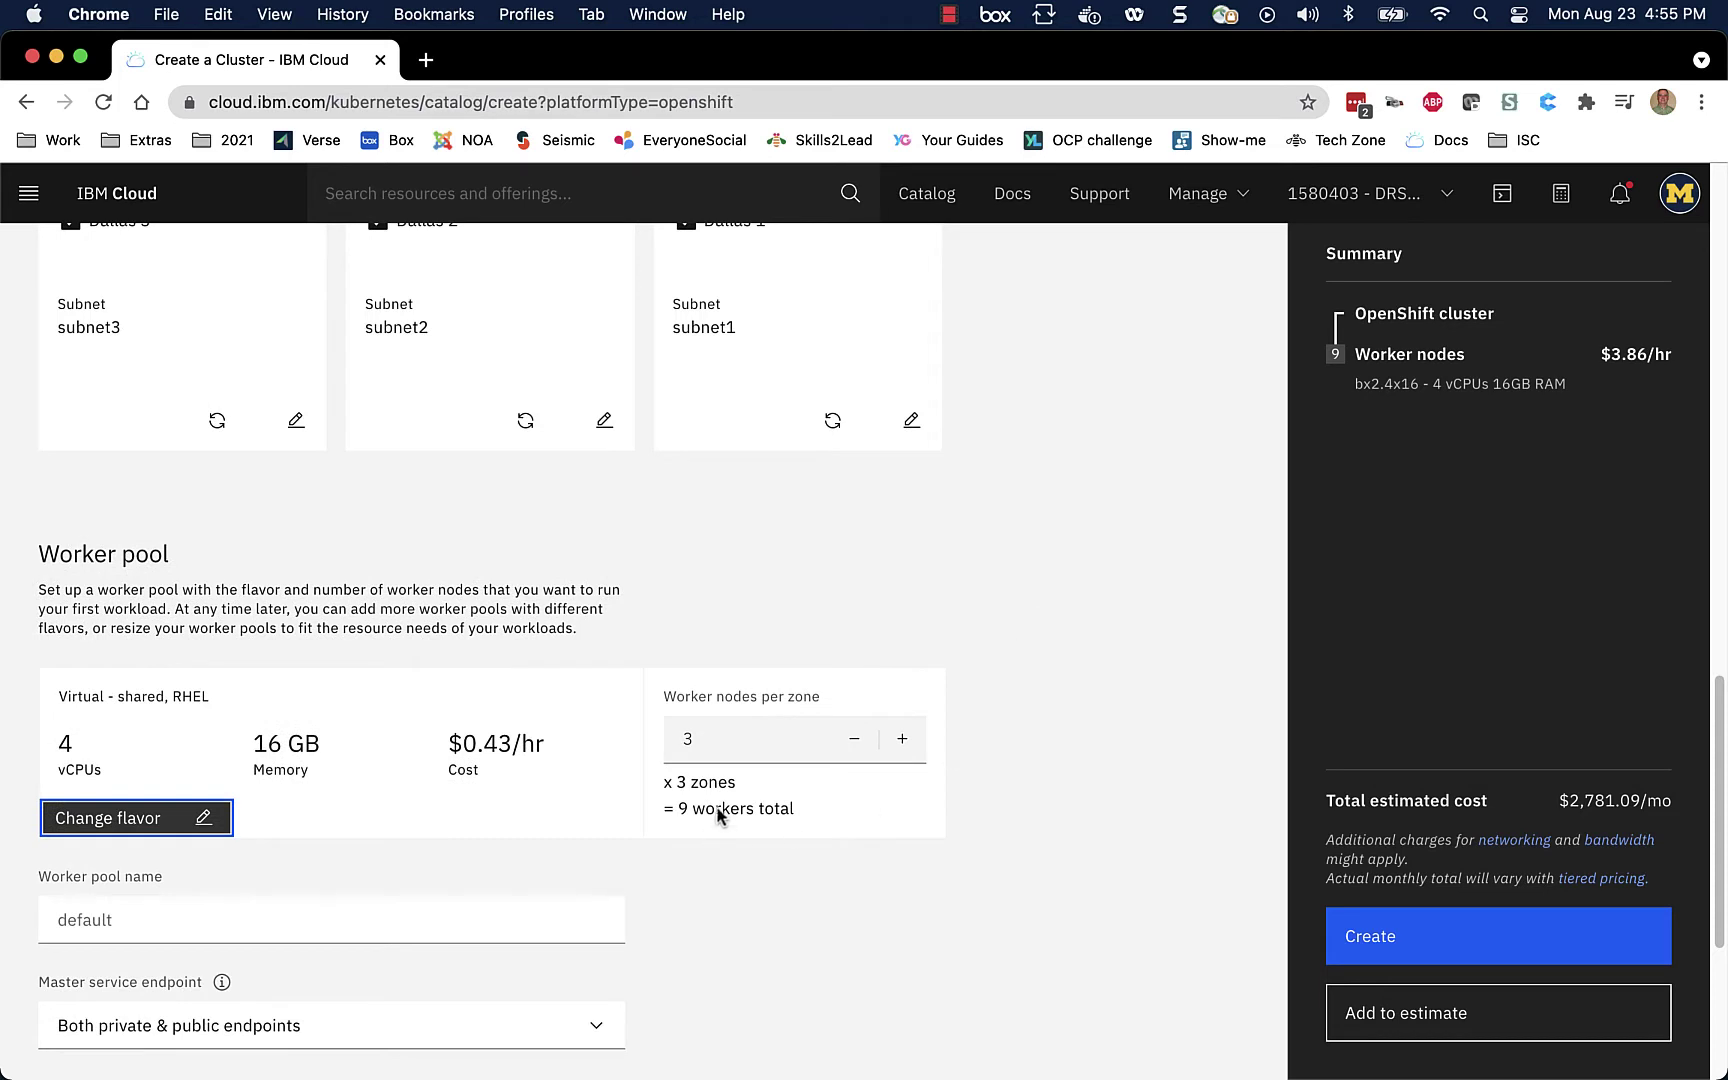
{"action": "scroll", "coordinate": [646, 764], "scroll_direction": "up", "scroll_amount": 1}
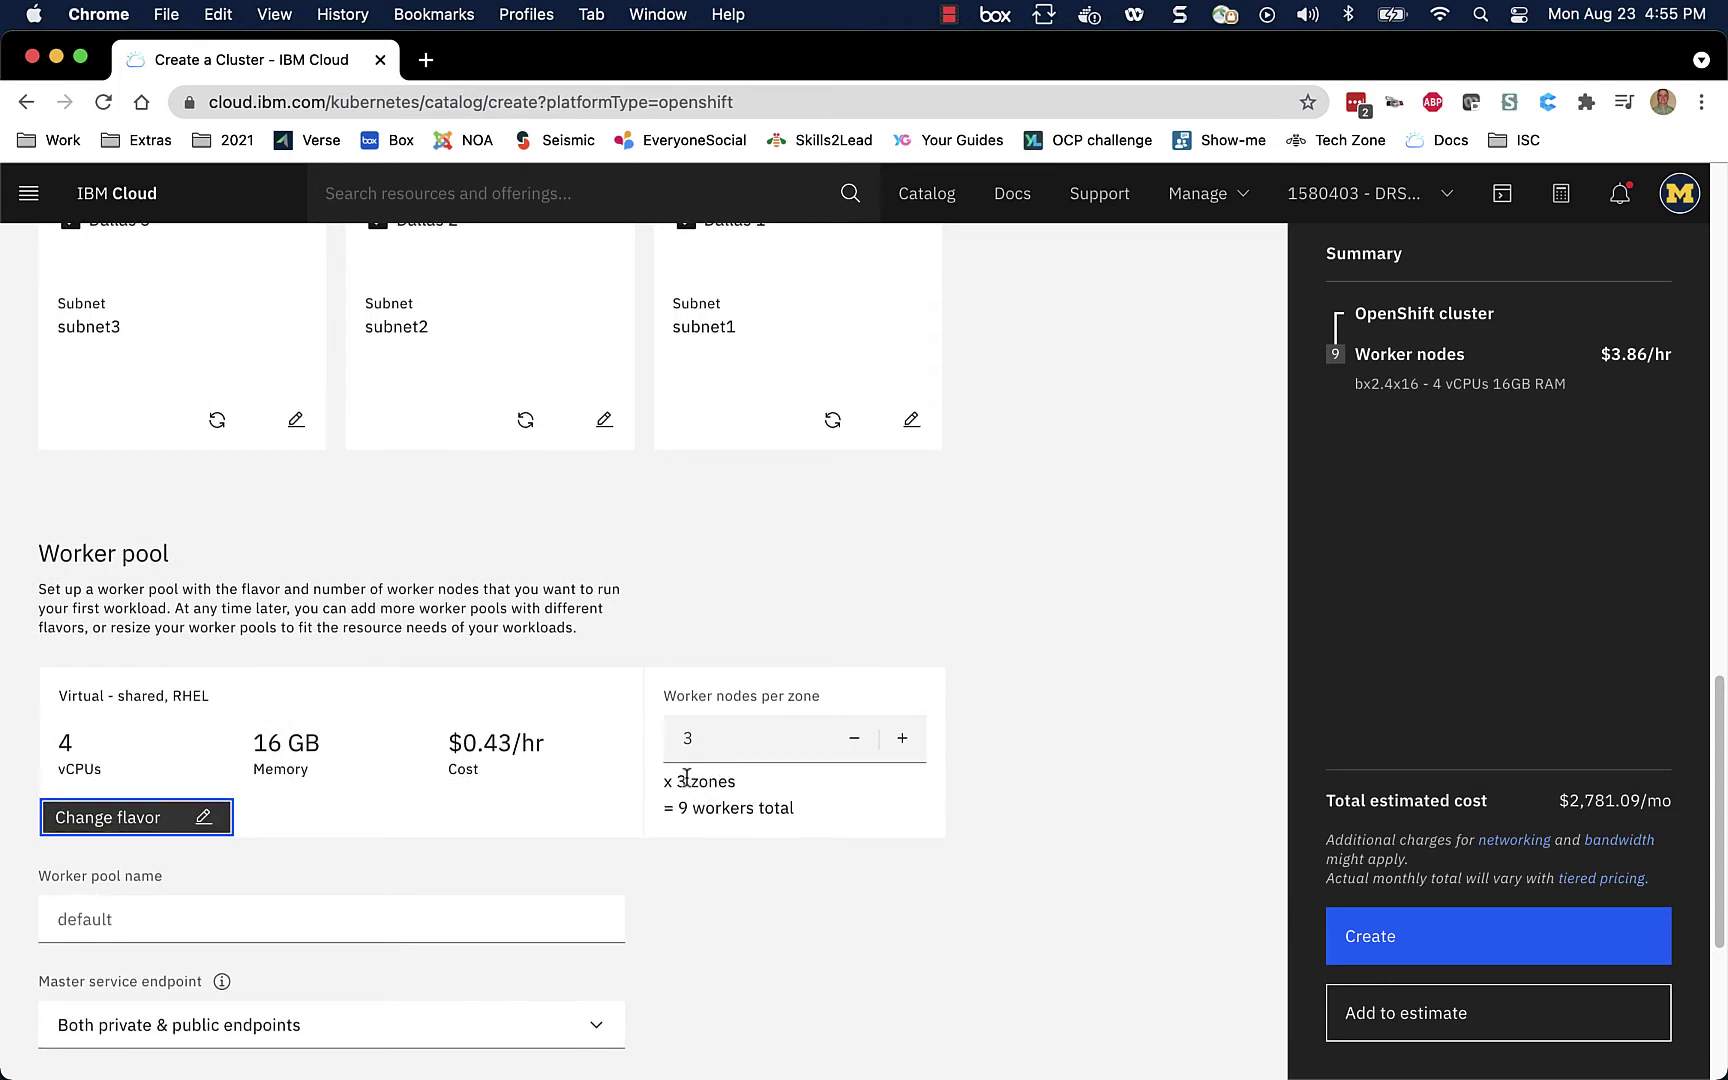
{"action": "left_click", "coordinate": [855, 750]}
{"action": "left_click", "coordinate": [855, 750]}
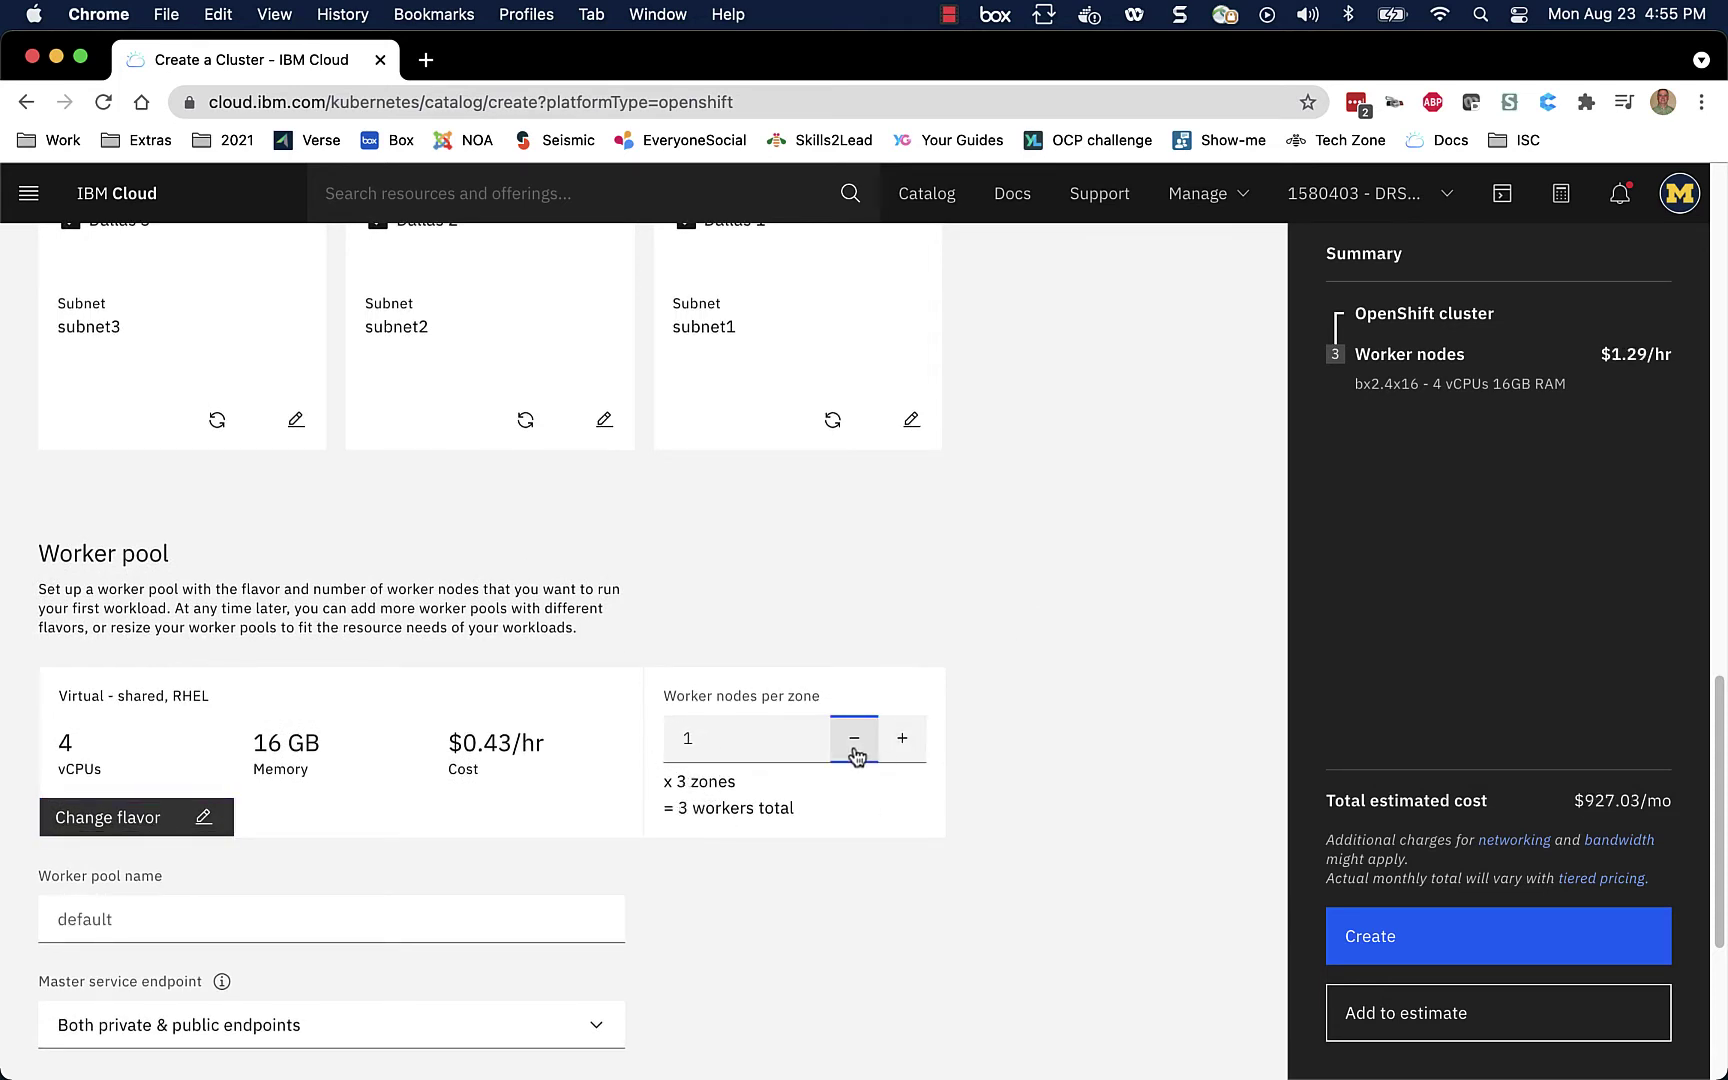
Step: Check the master service endpoint options, keeping "Both private & public endpoints"
{"action": "scroll", "coordinate": [1052, 680], "scroll_direction": "down", "scroll_amount": 5}
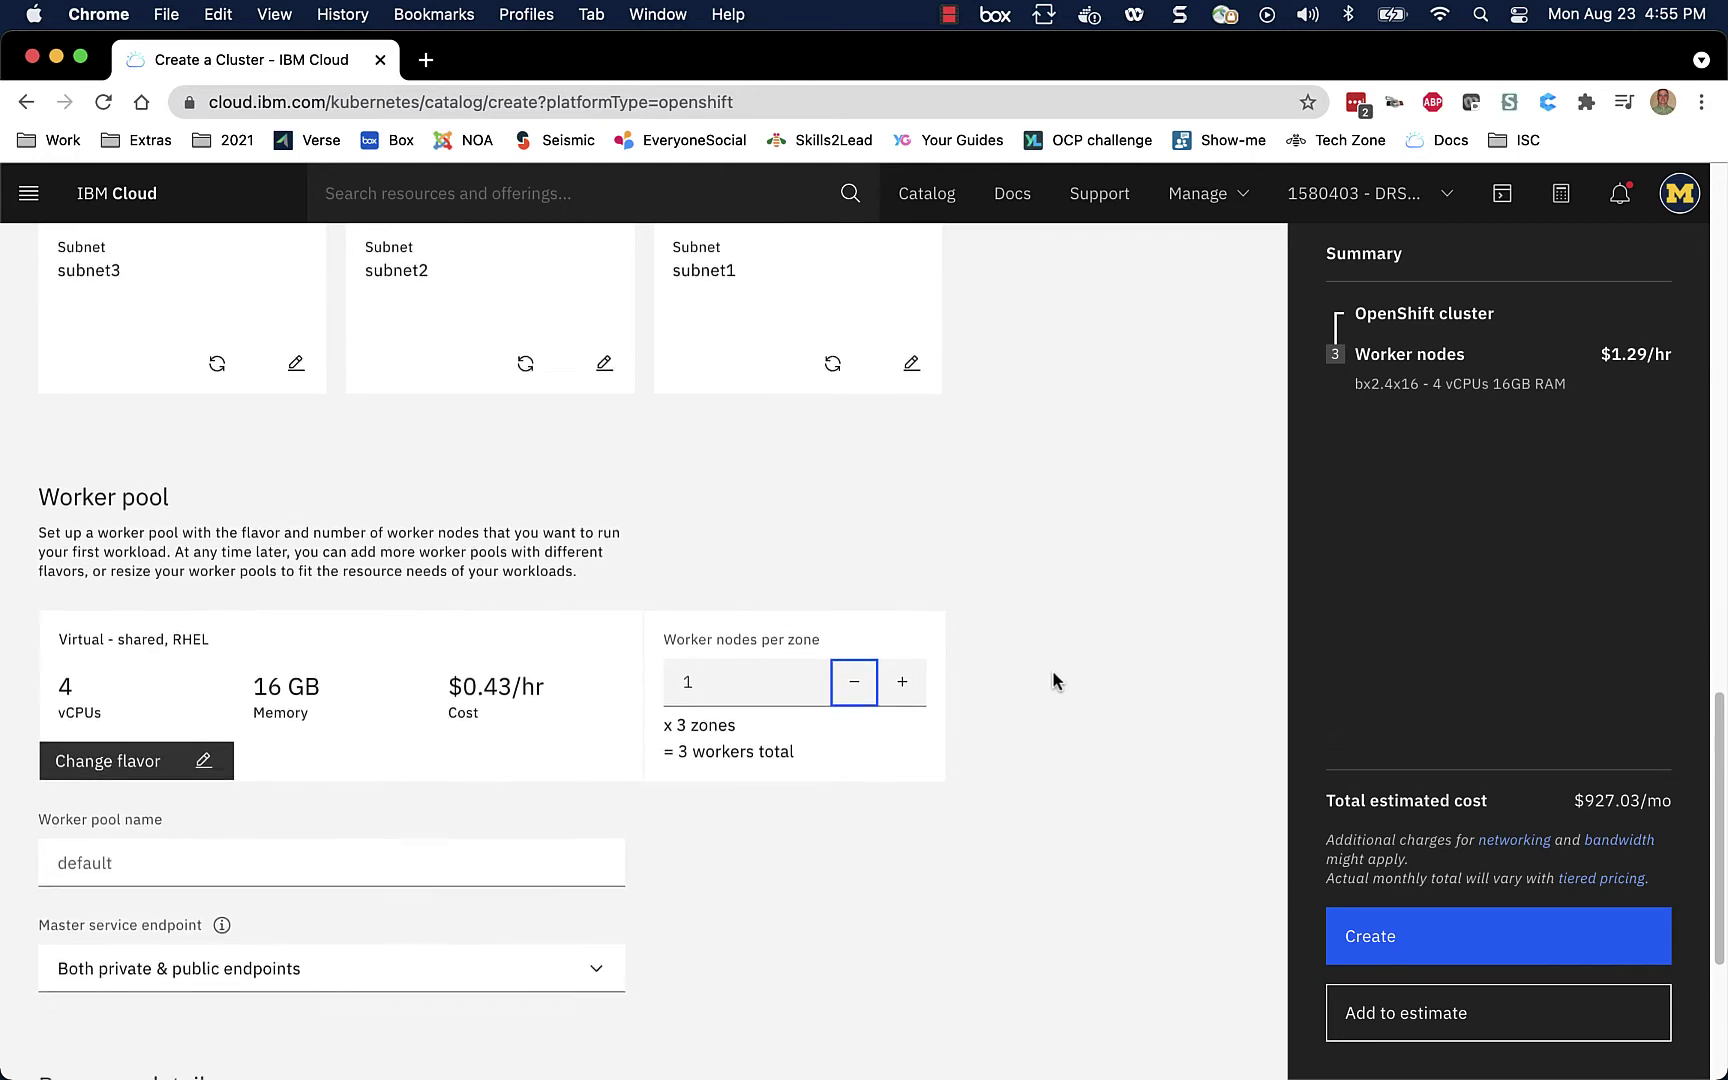
{"action": "scroll", "coordinate": [795, 798], "scroll_direction": "down", "scroll_amount": 1}
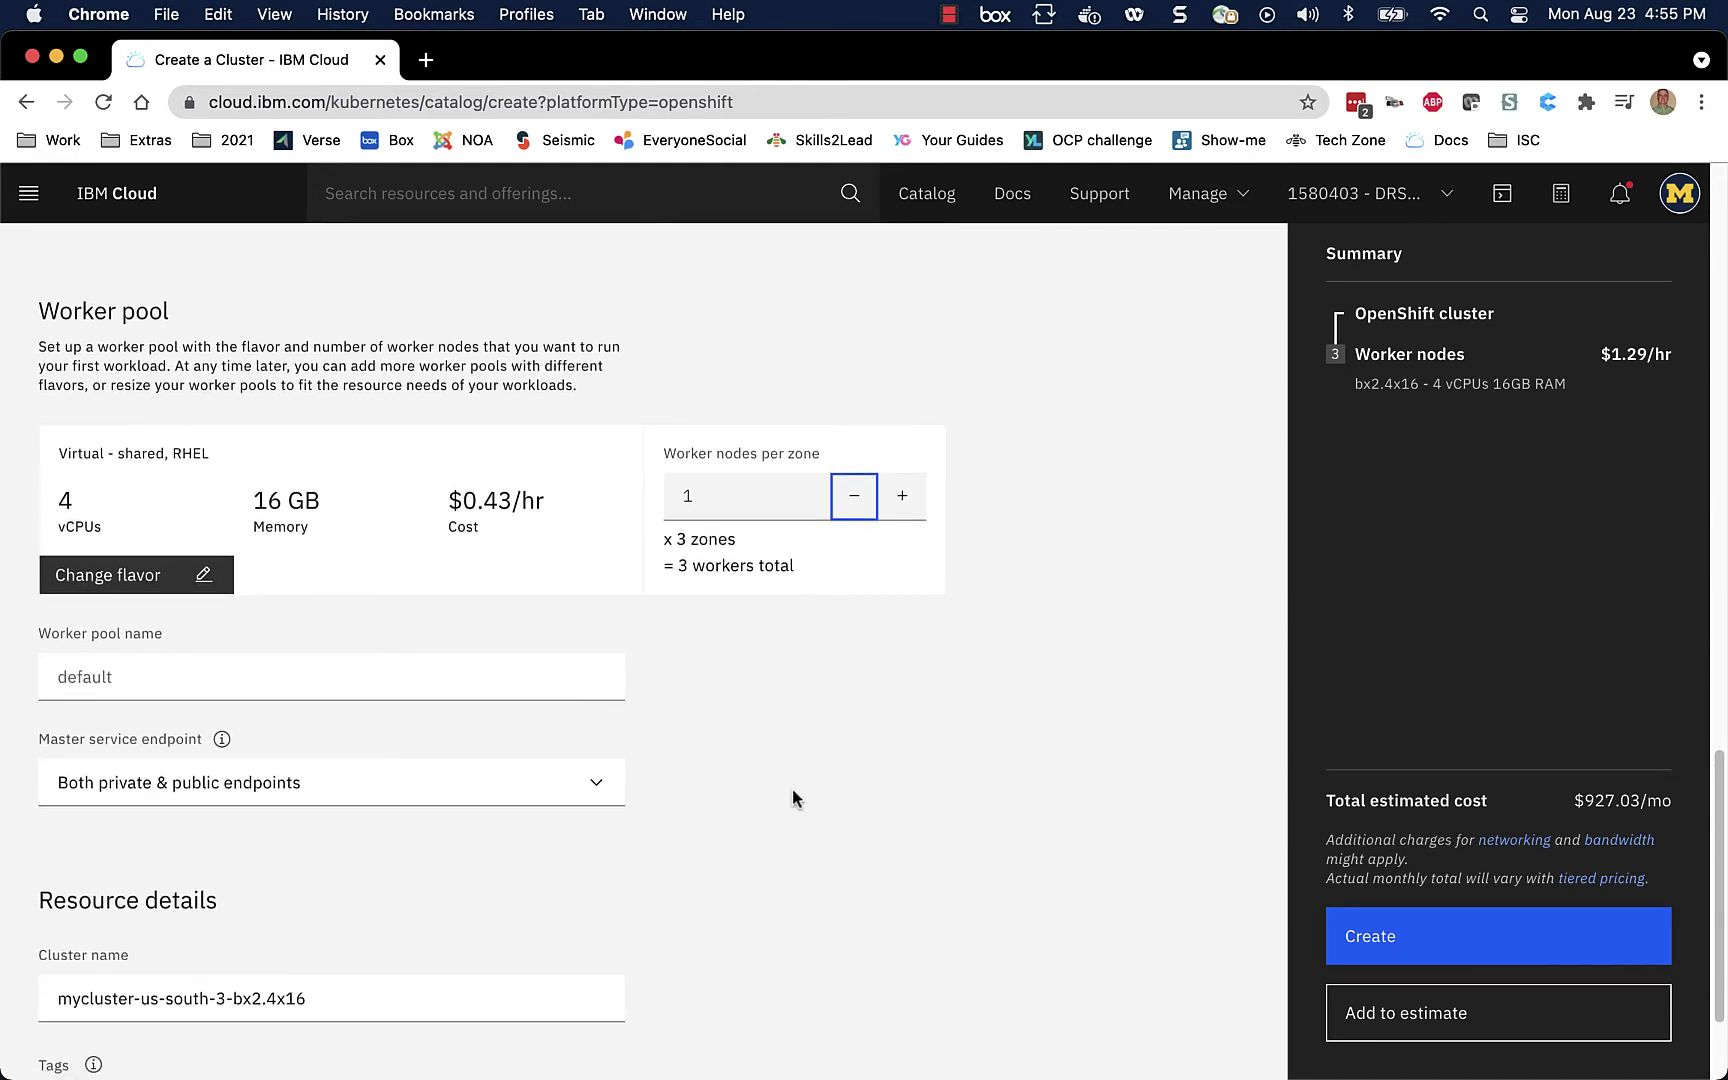
{"action": "left_click", "coordinate": [510, 790]}
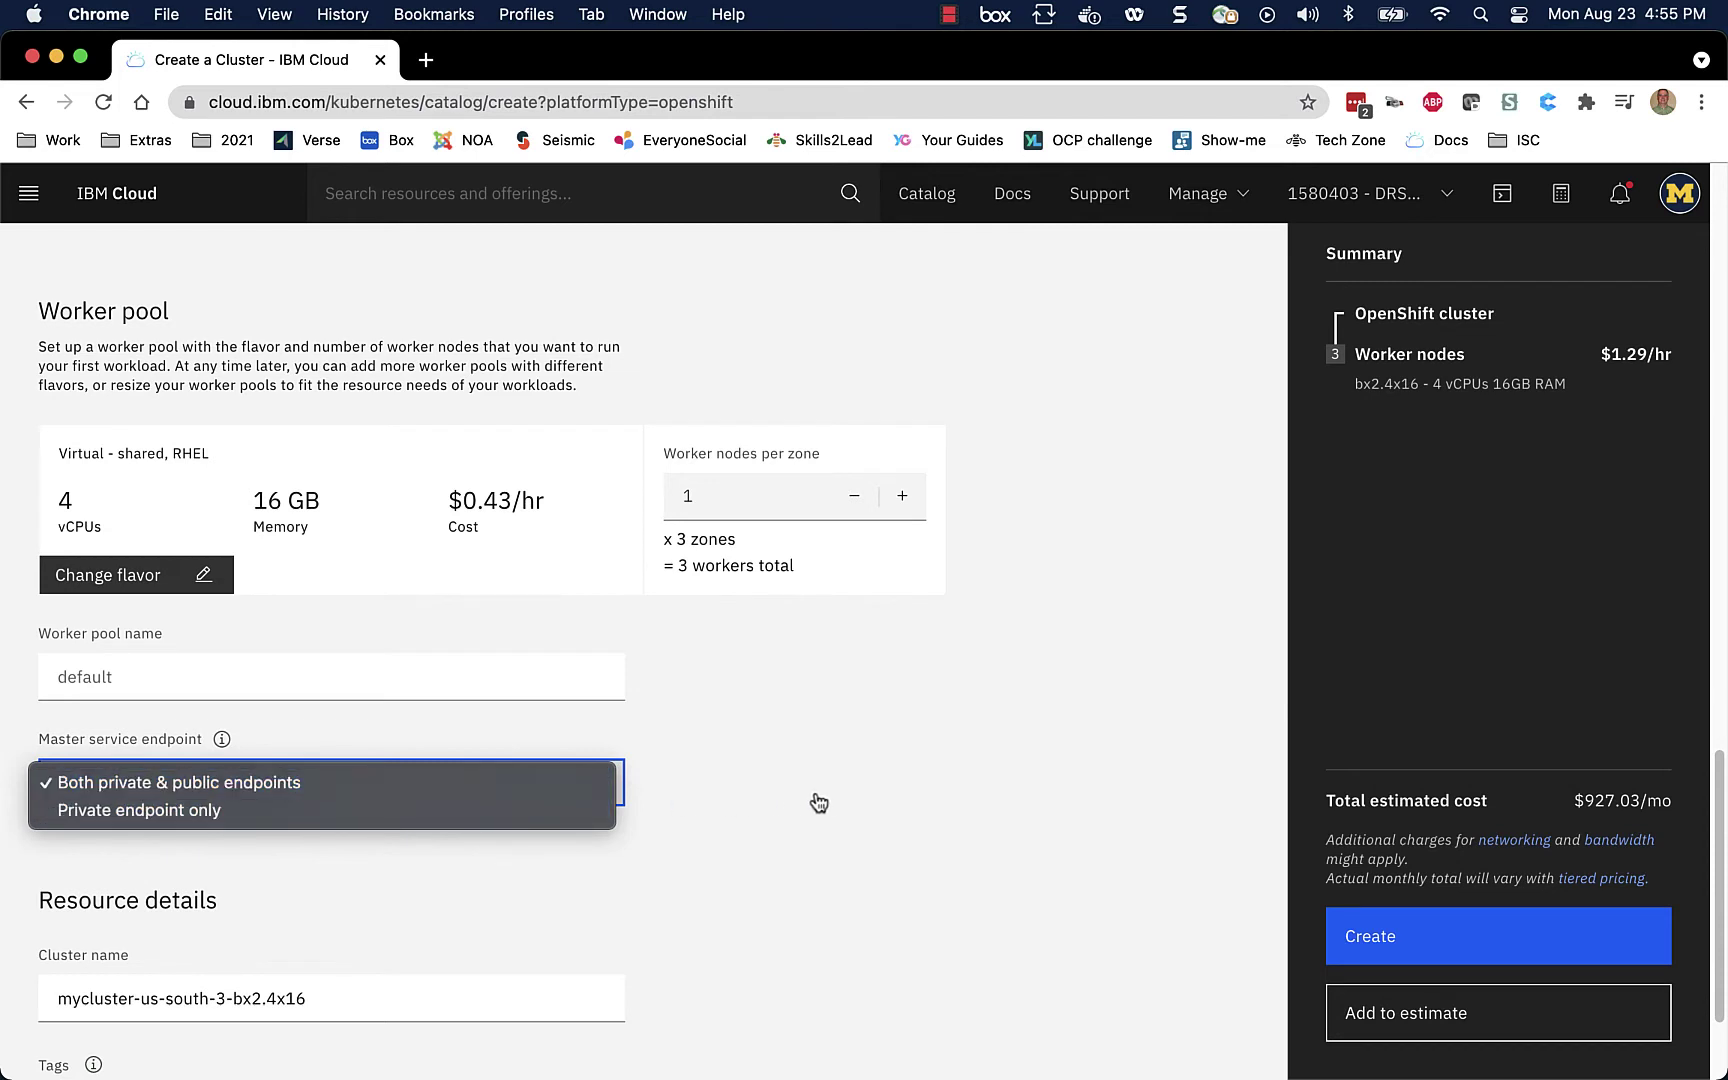
{"action": "left_click", "coordinate": [397, 929]}
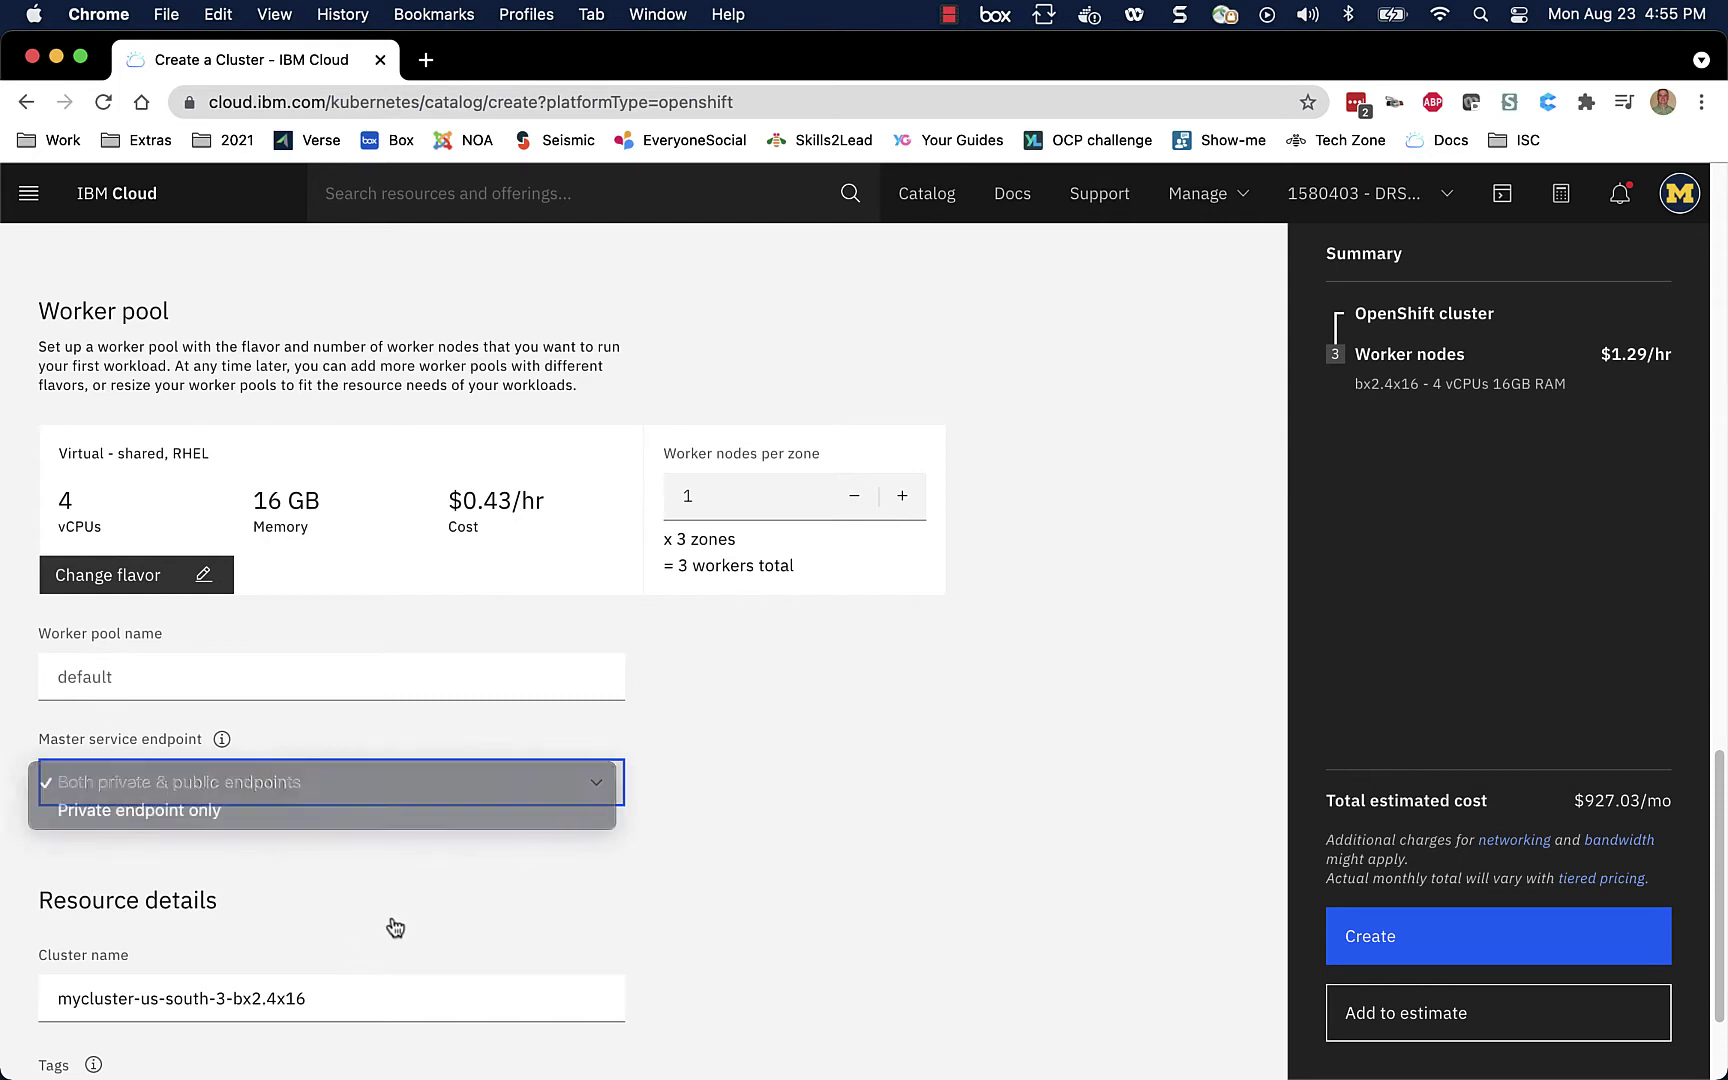
Step: Name the cluster zero-to-roks and create it
{"action": "left_click_drag", "start_coordinate": [359, 995], "coordinate": [3, 990]}
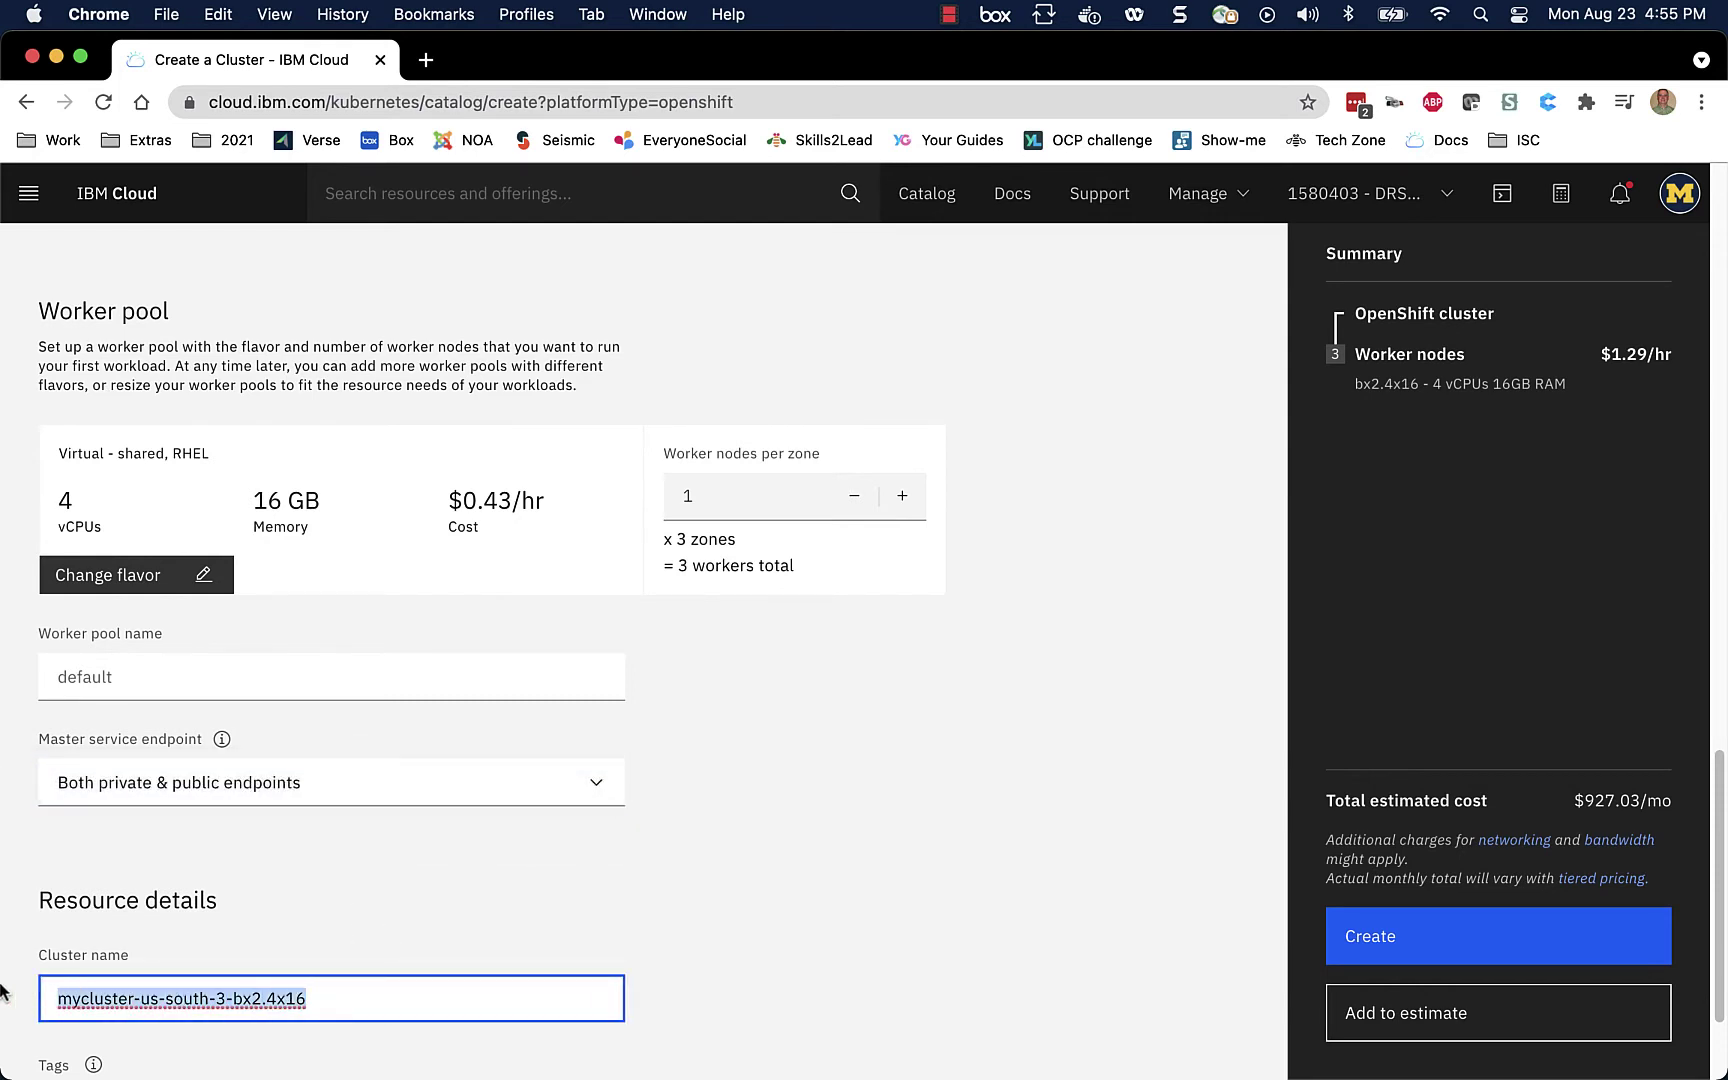
{"action": "type", "text": "zero-to-roks"}
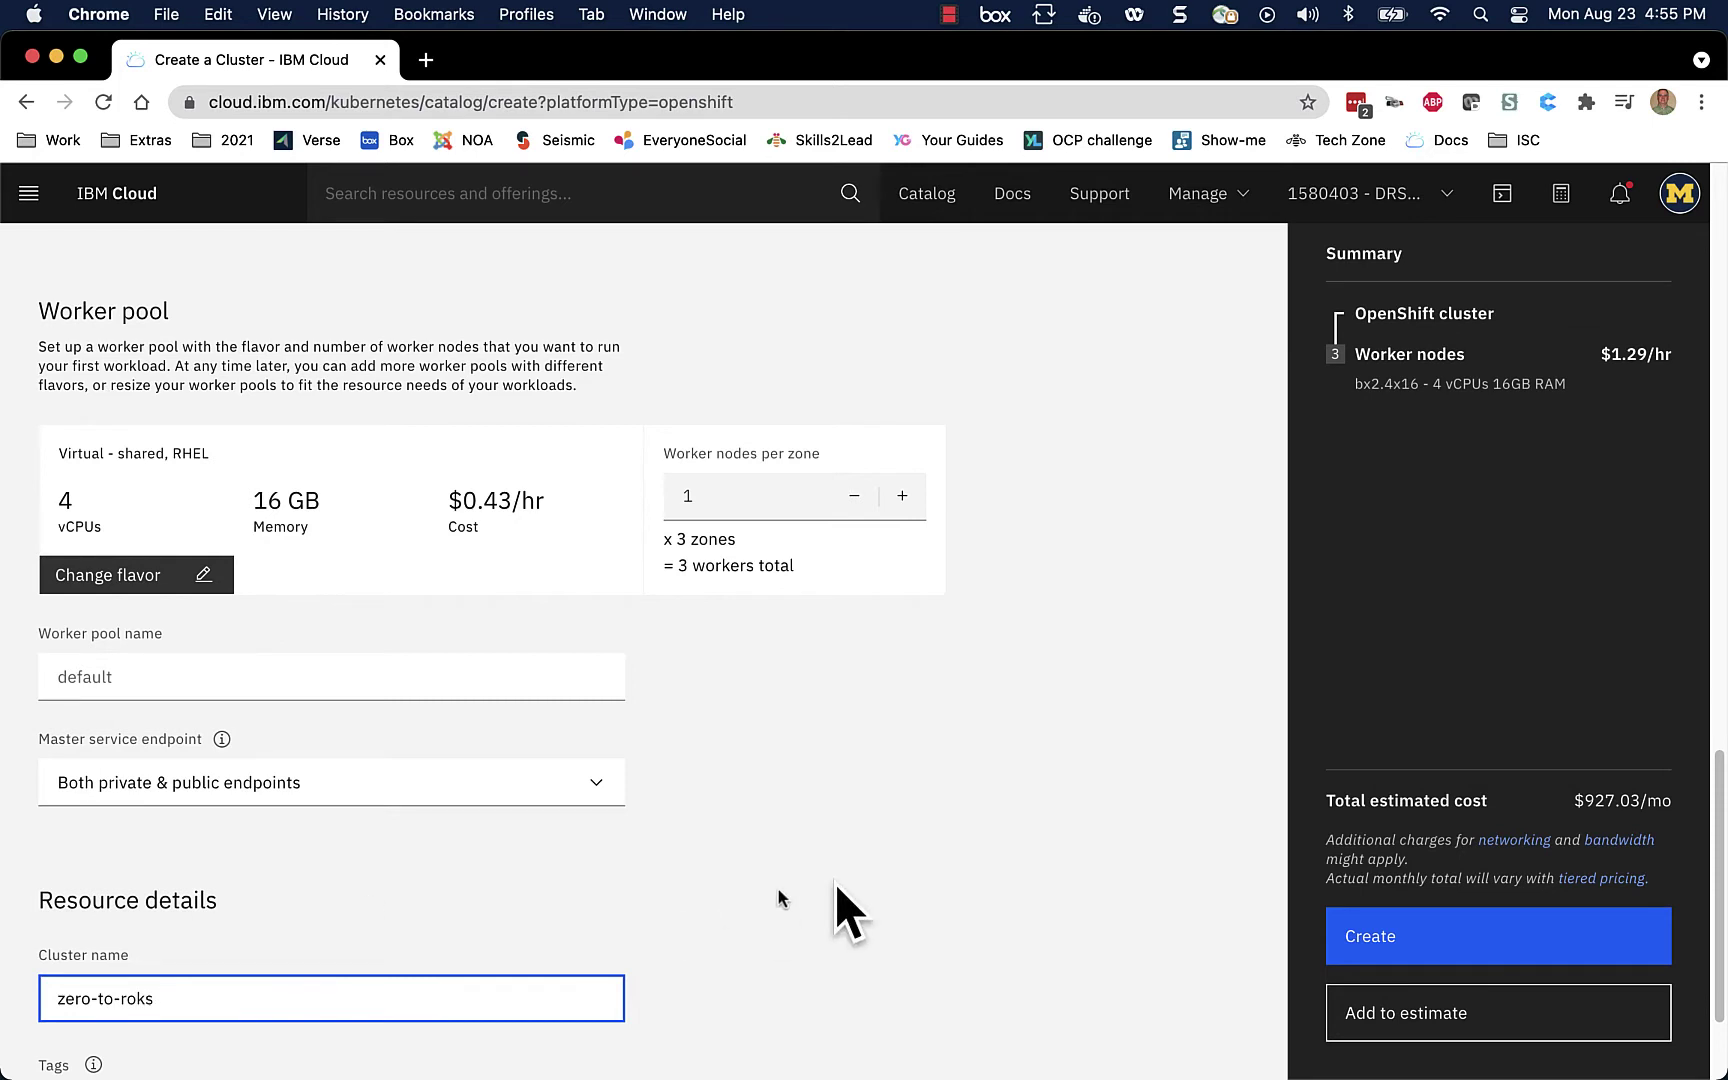
{"action": "scroll", "coordinate": [850, 878], "scroll_direction": "down", "scroll_amount": 3}
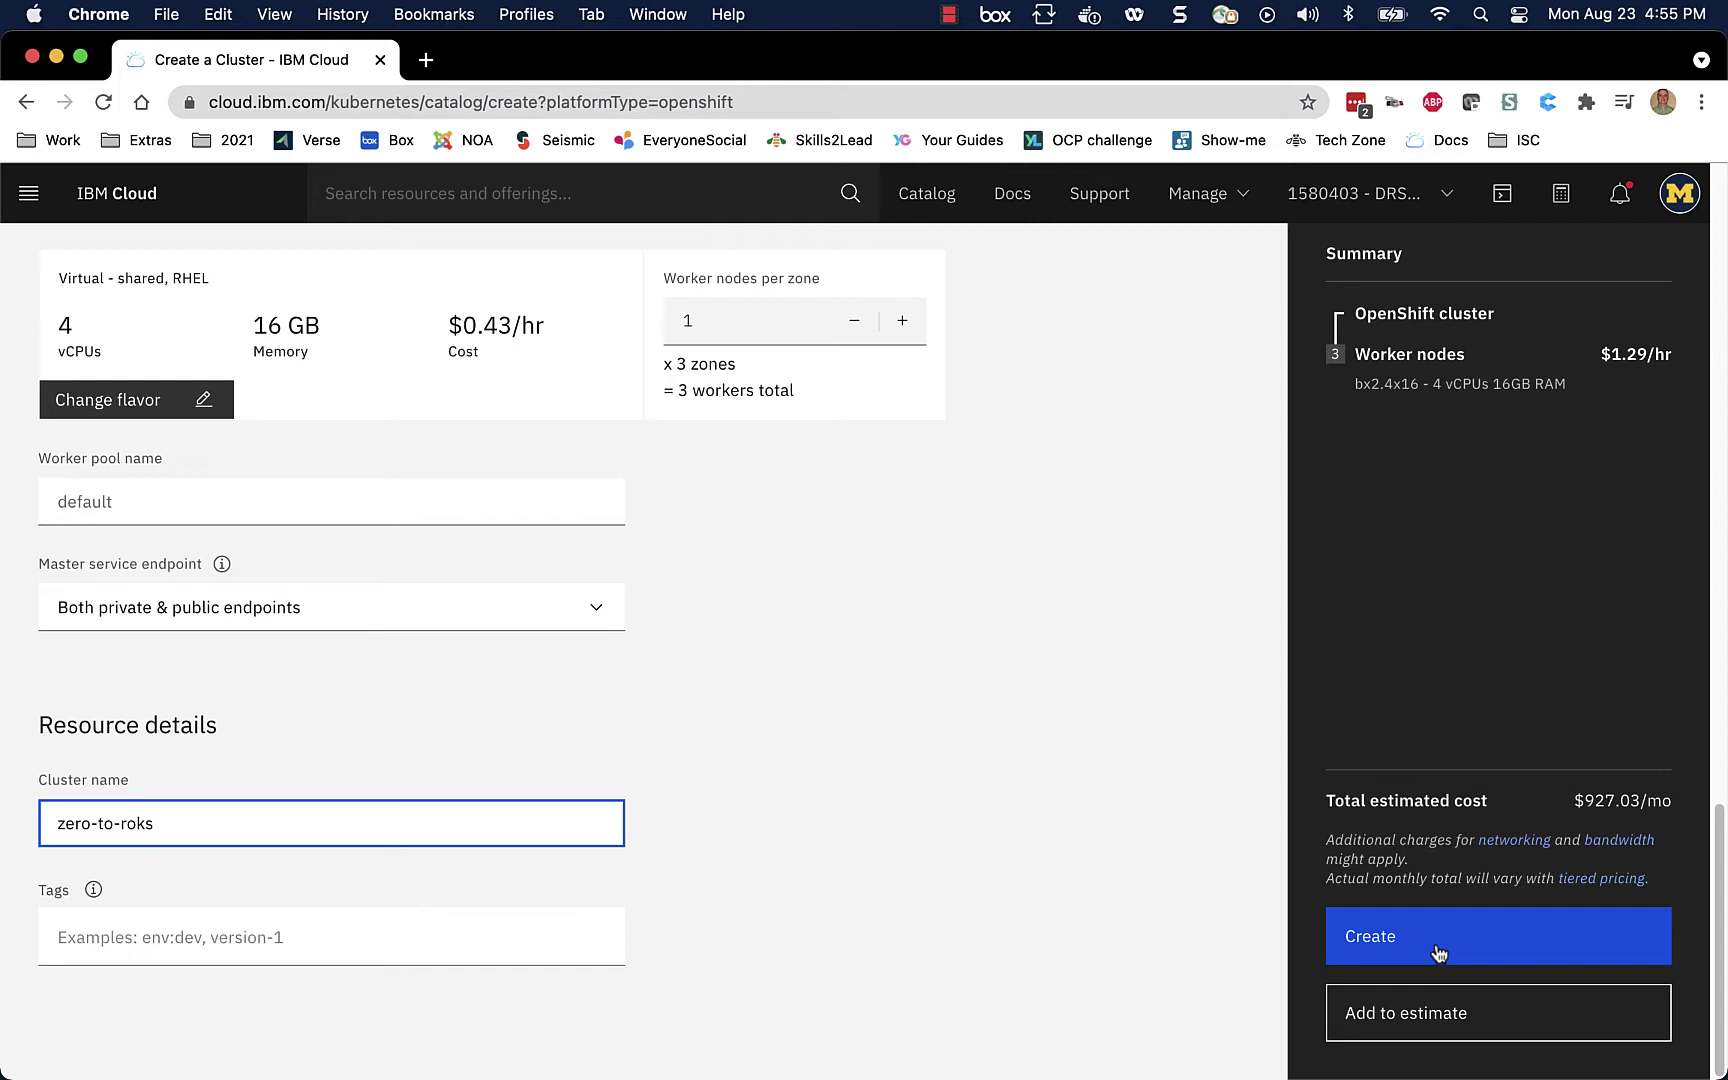
{"action": "left_click", "coordinate": [1441, 948]}
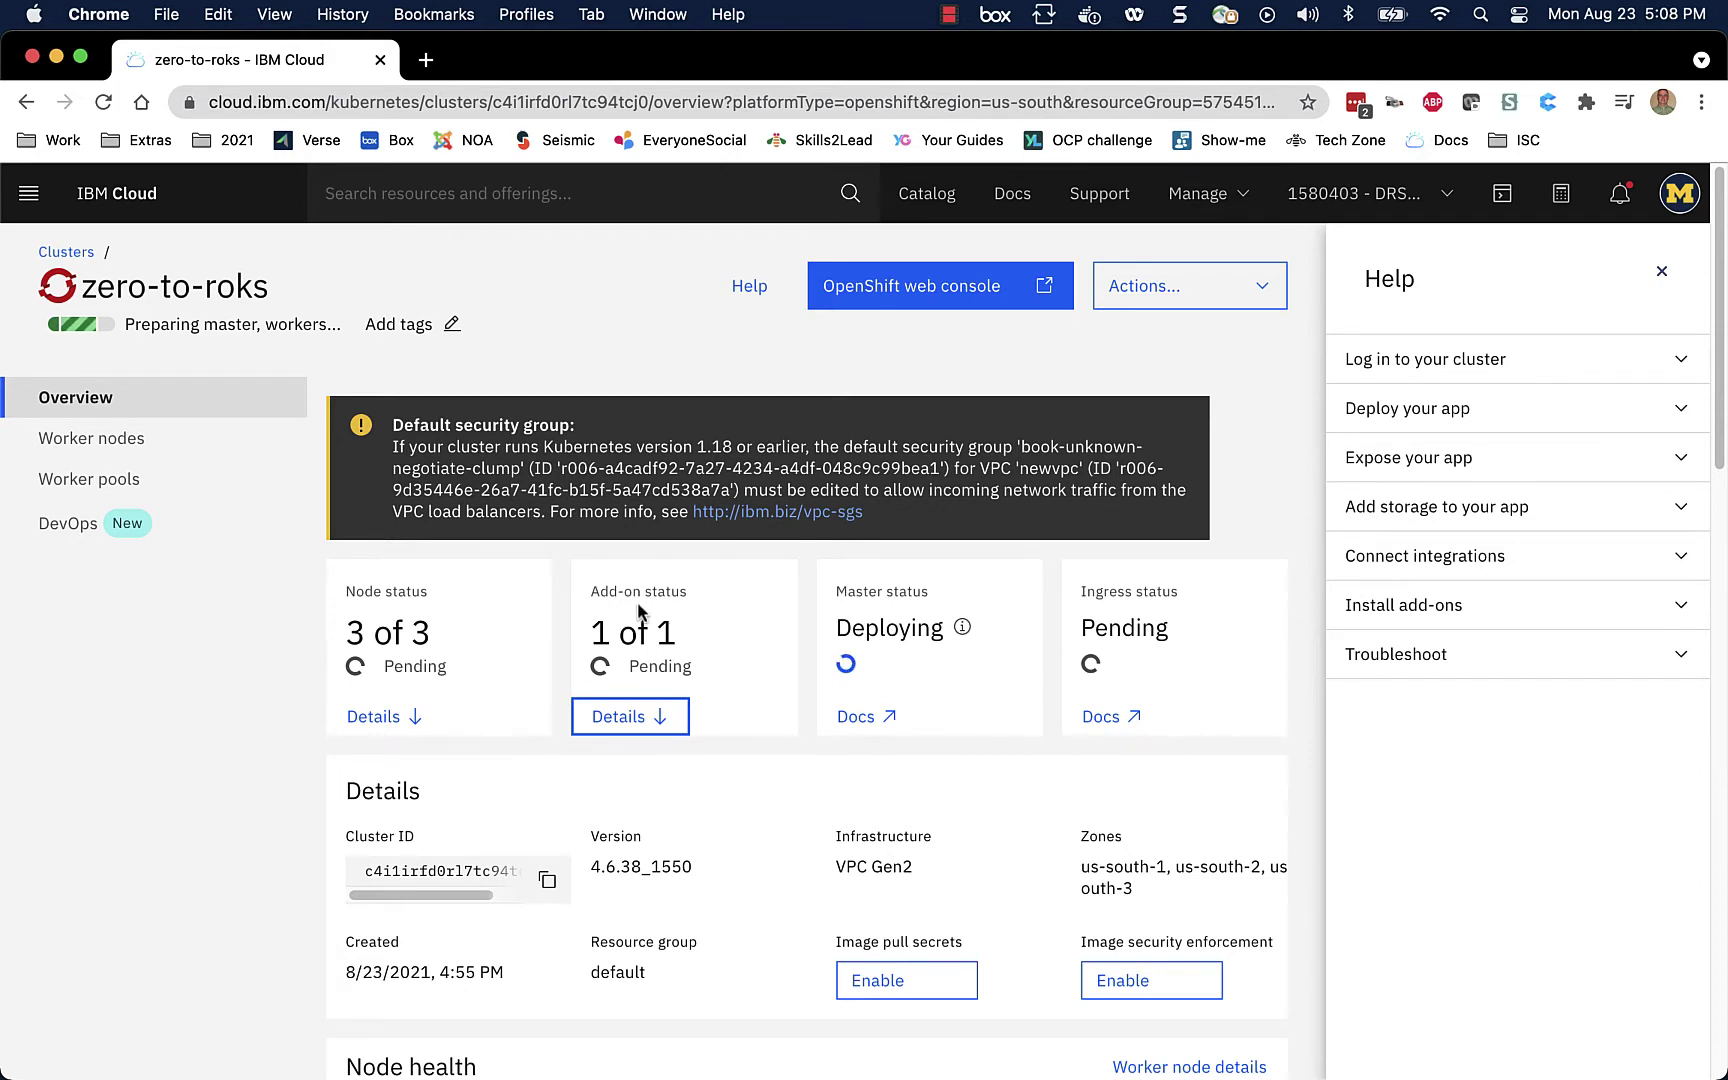
Step: Examine the new cluster's status, details, node health, networking, integrations and add-ons, and dismiss the help information
{"action": "left_click", "coordinate": [622, 724]}
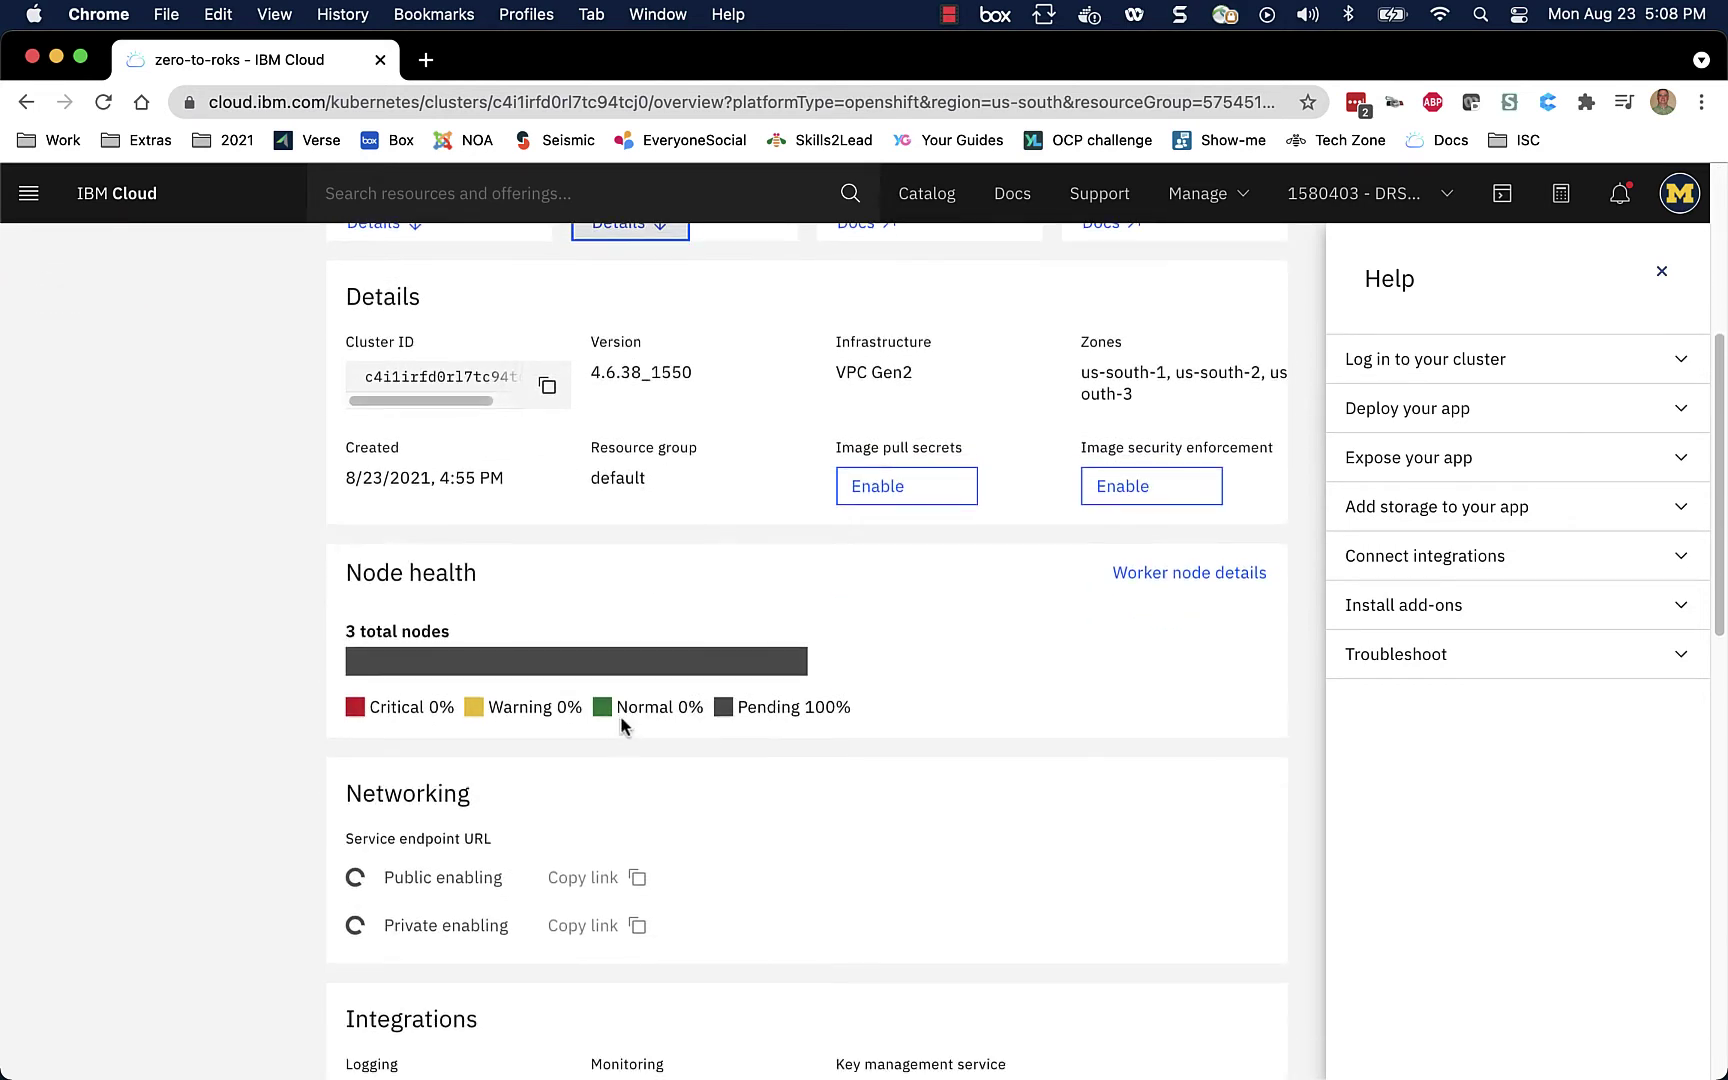
{"action": "scroll", "coordinate": [625, 770], "scroll_direction": "down", "scroll_amount": 3}
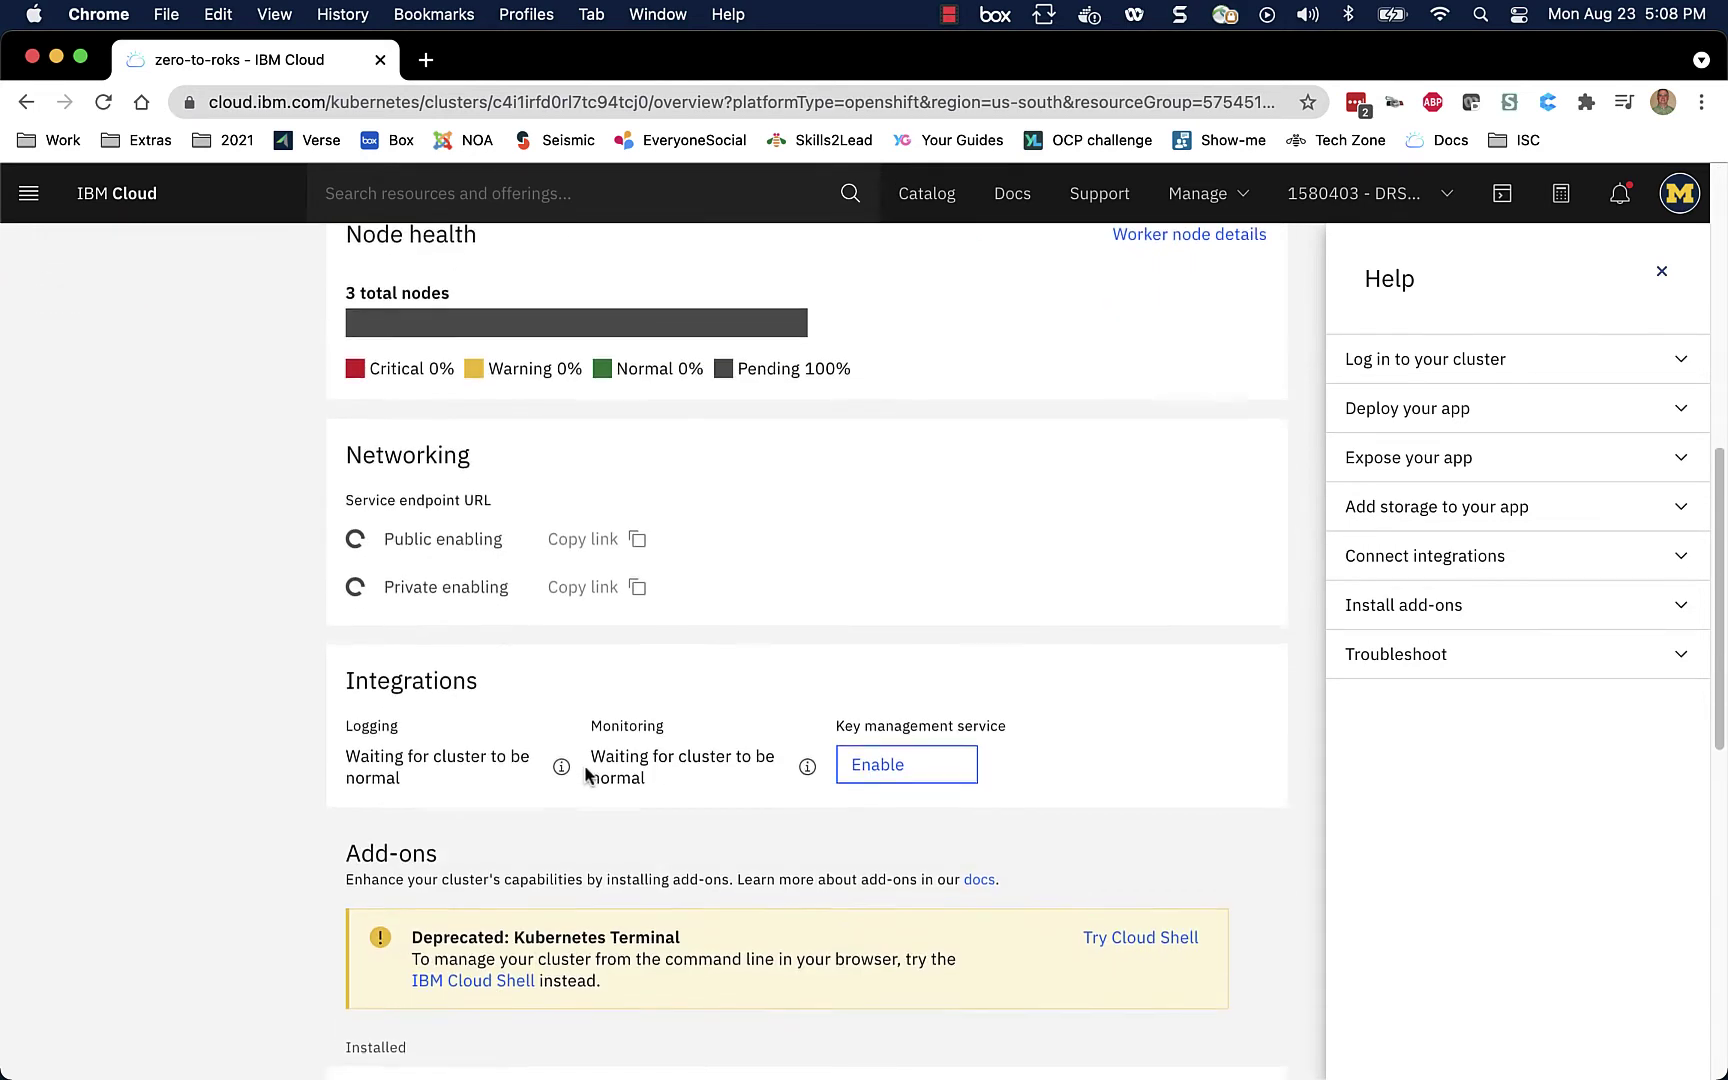
{"action": "scroll", "coordinate": [535, 750], "scroll_direction": "down", "scroll_amount": 2}
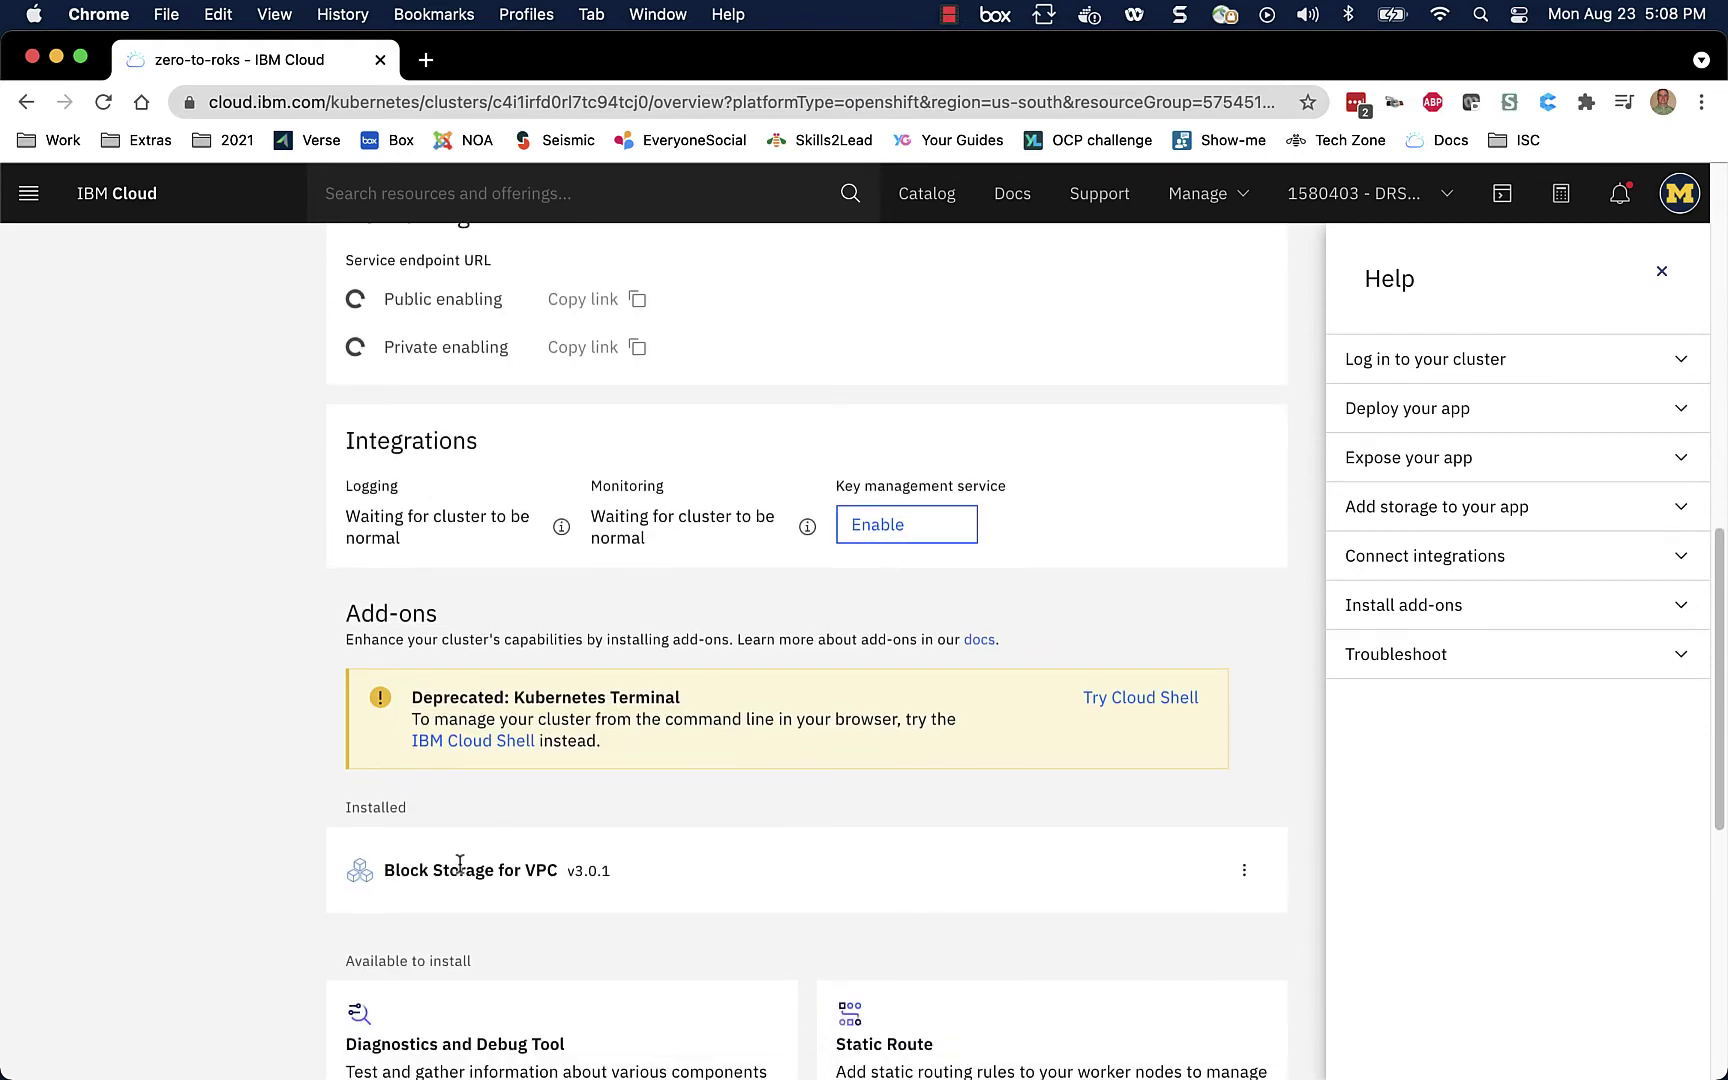
{"action": "scroll", "coordinate": [617, 858], "scroll_direction": "up", "scroll_amount": 15}
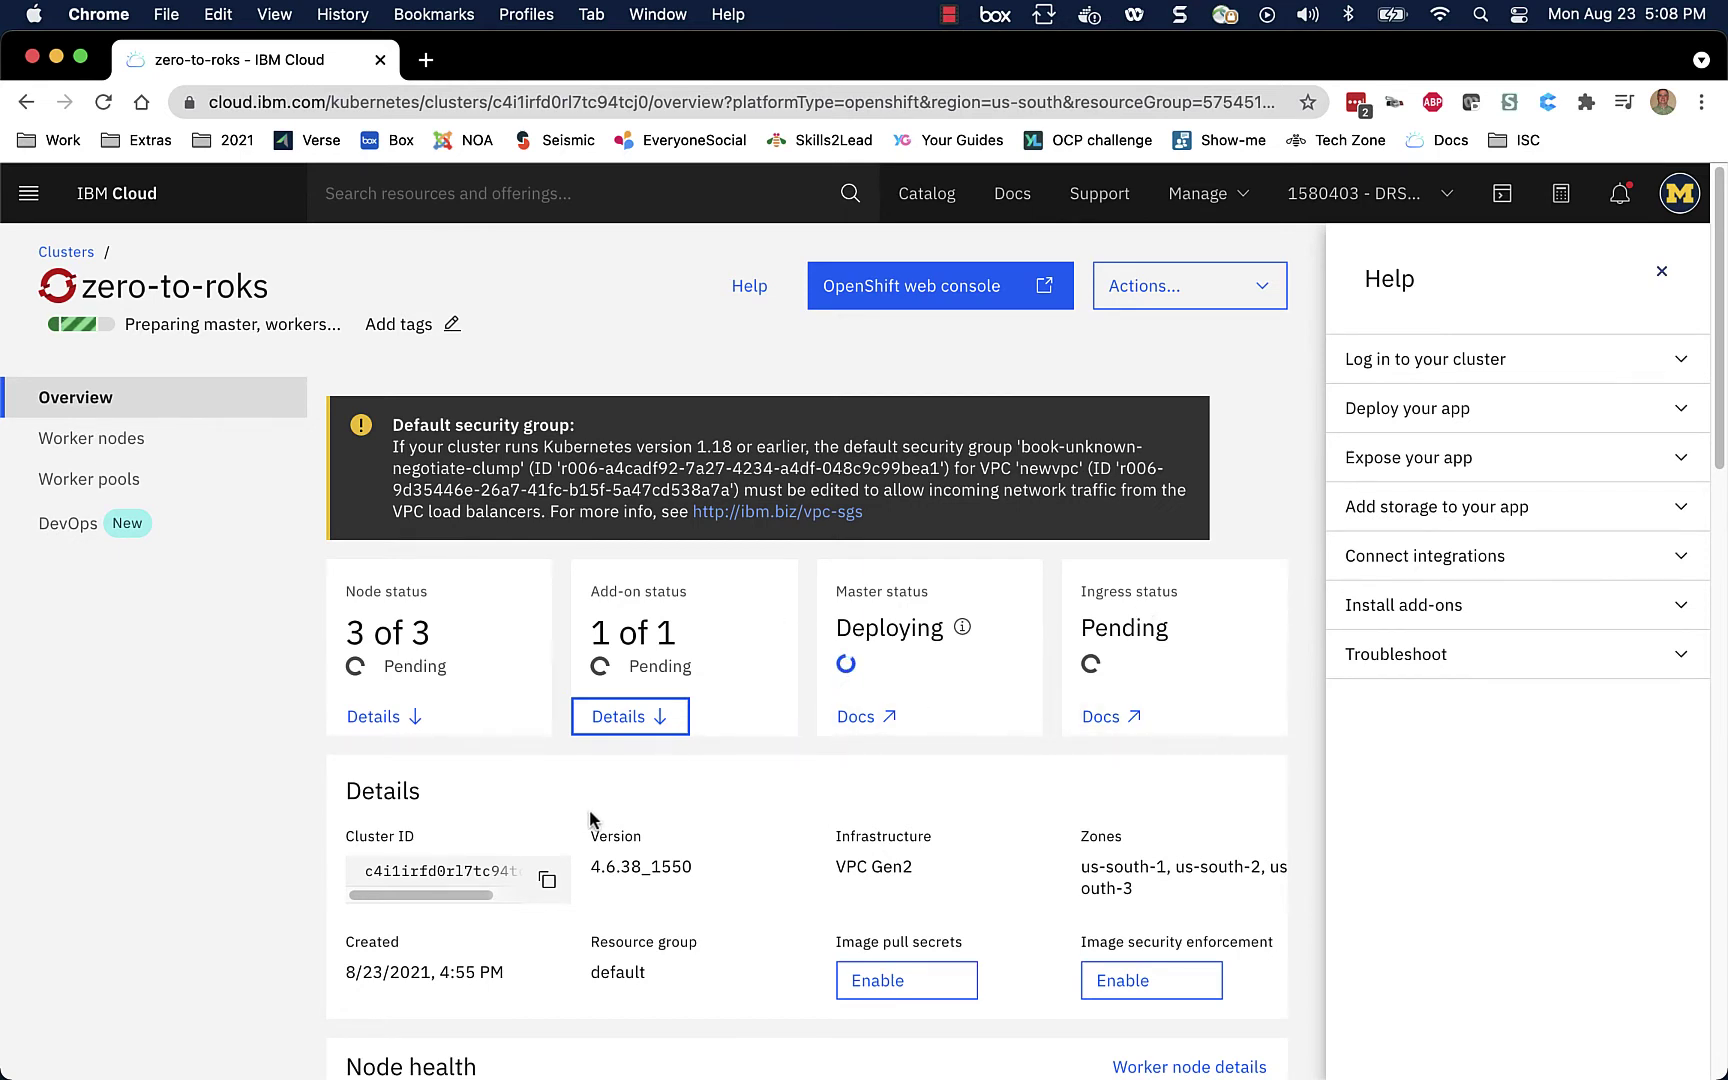
{"action": "scroll", "coordinate": [590, 820], "scroll_direction": "down", "scroll_amount": 1}
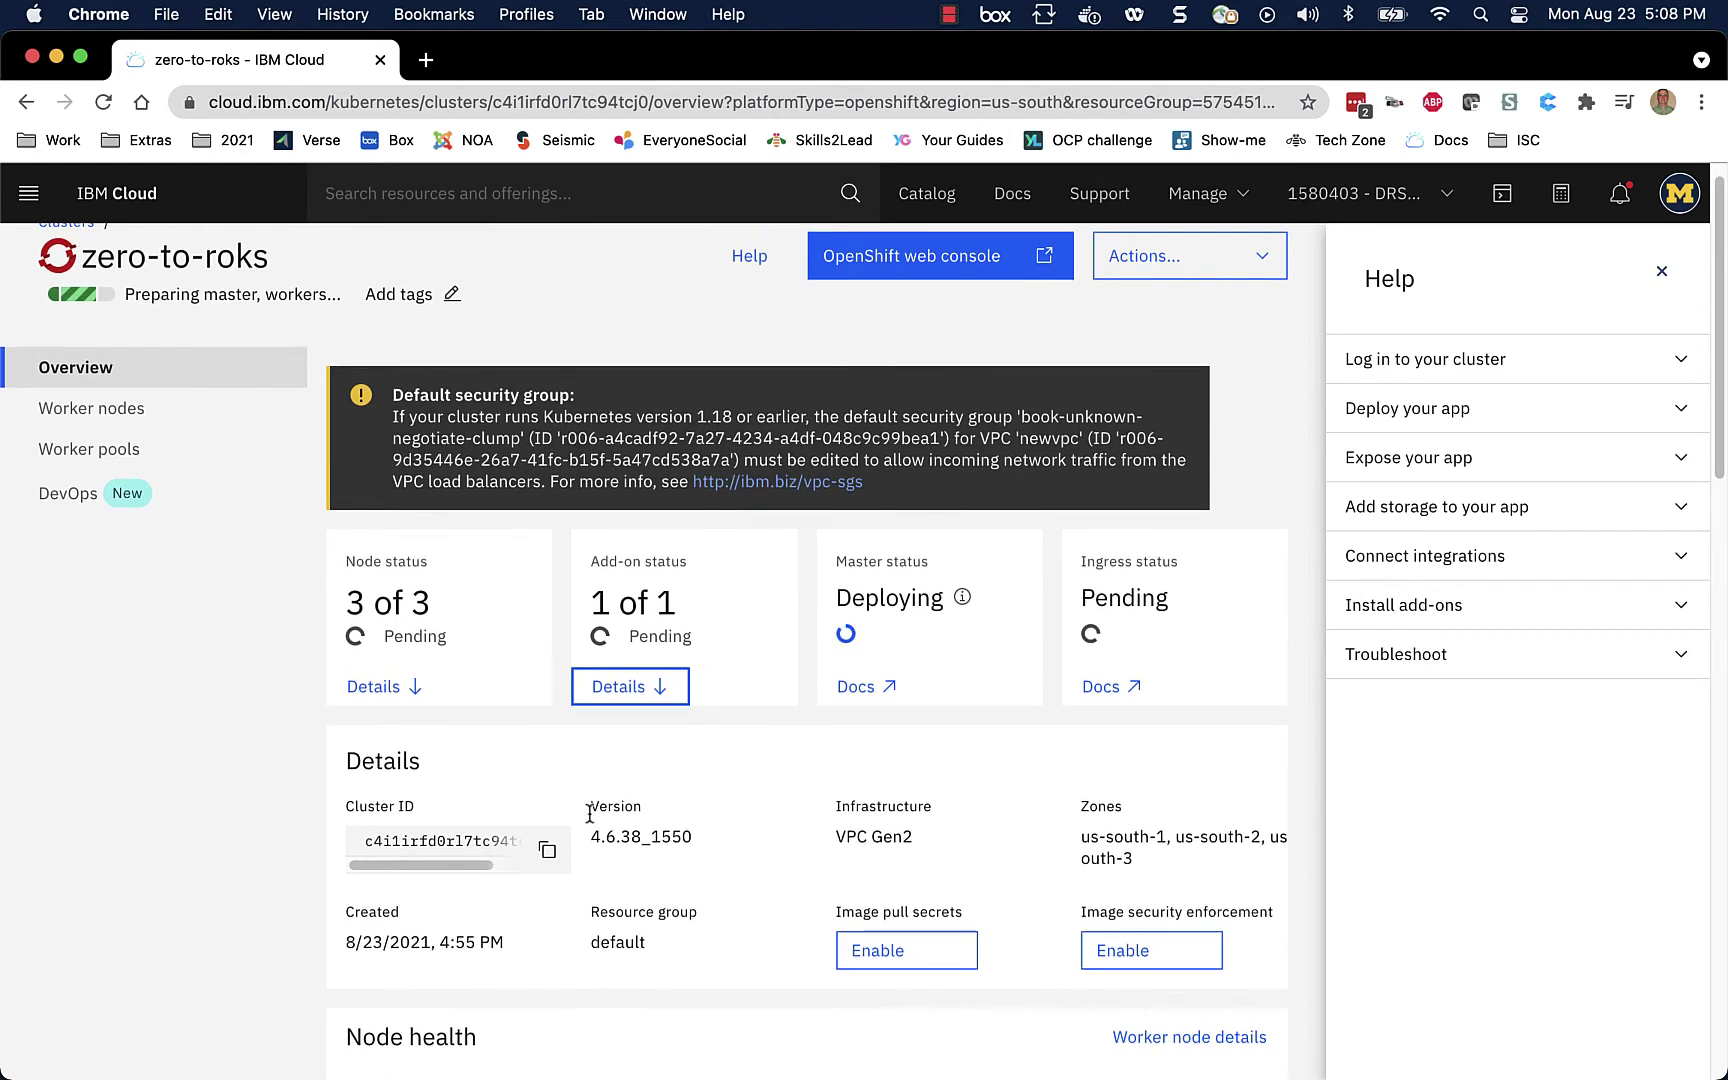
{"action": "scroll", "coordinate": [592, 815], "scroll_direction": "down", "scroll_amount": 4}
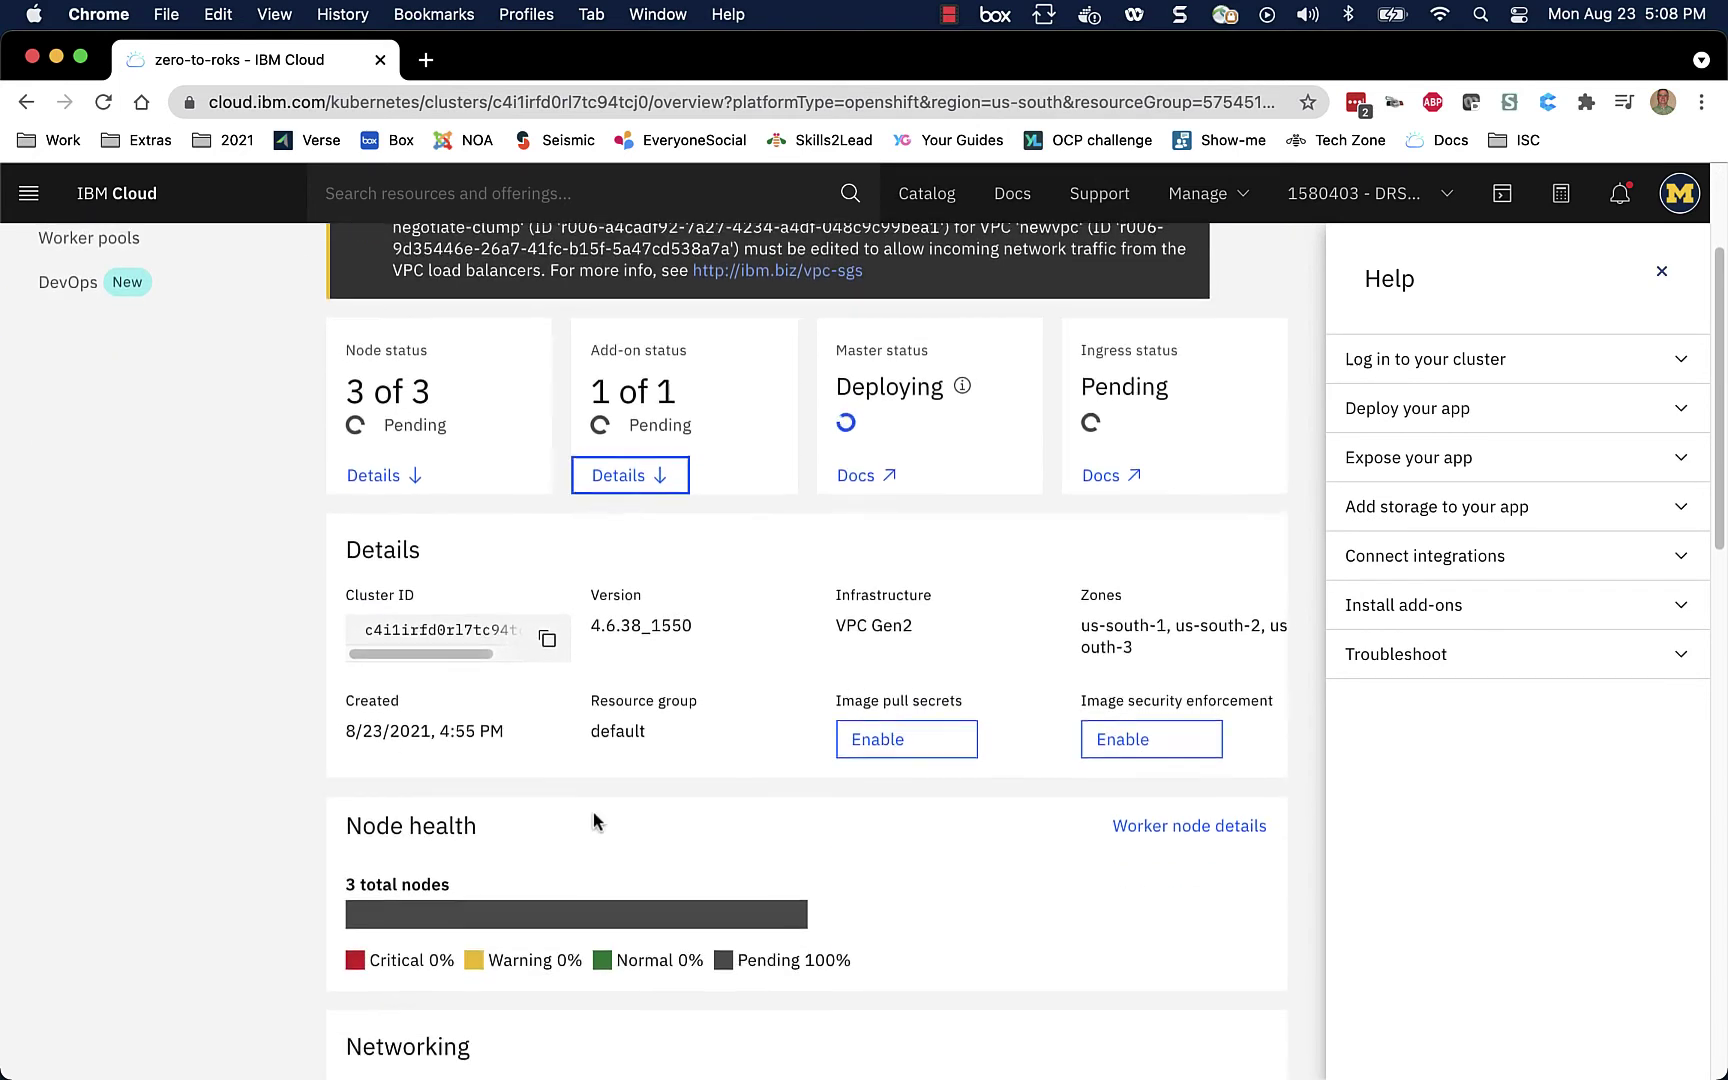
{"action": "scroll", "coordinate": [593, 820], "scroll_direction": "up", "scroll_amount": 5}
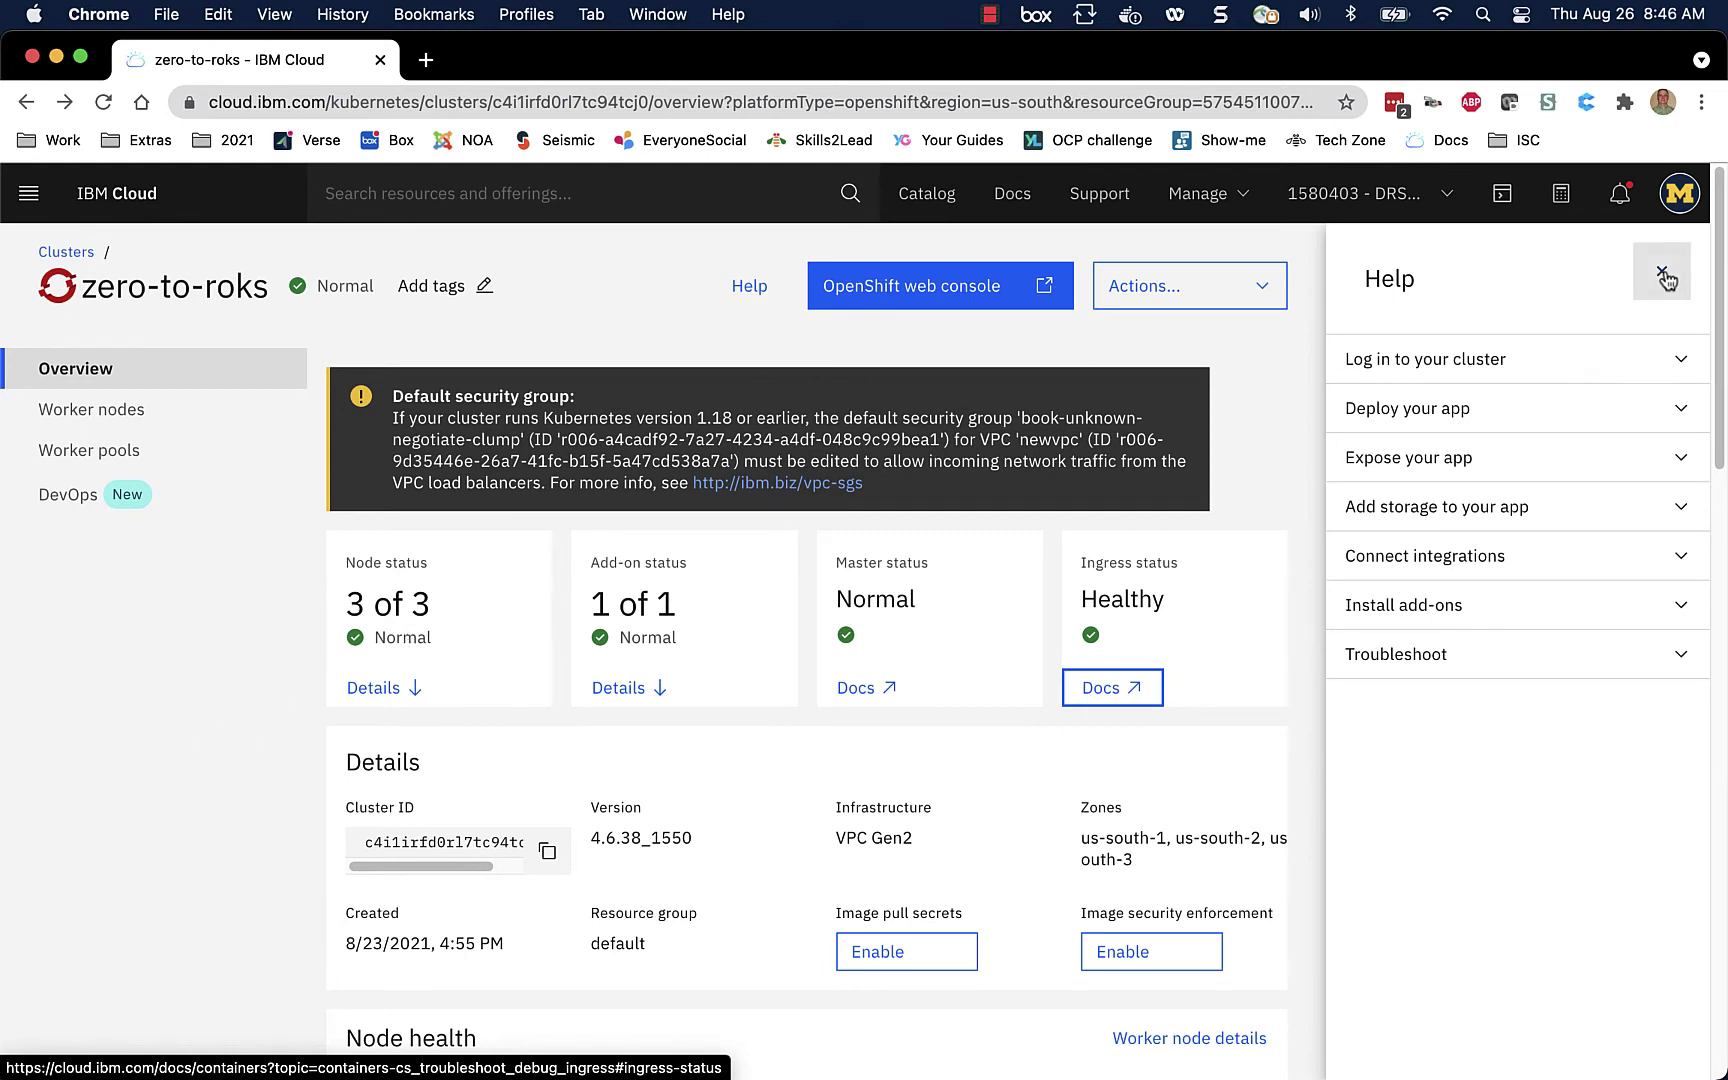
{"action": "left_click", "coordinate": [1663, 276]}
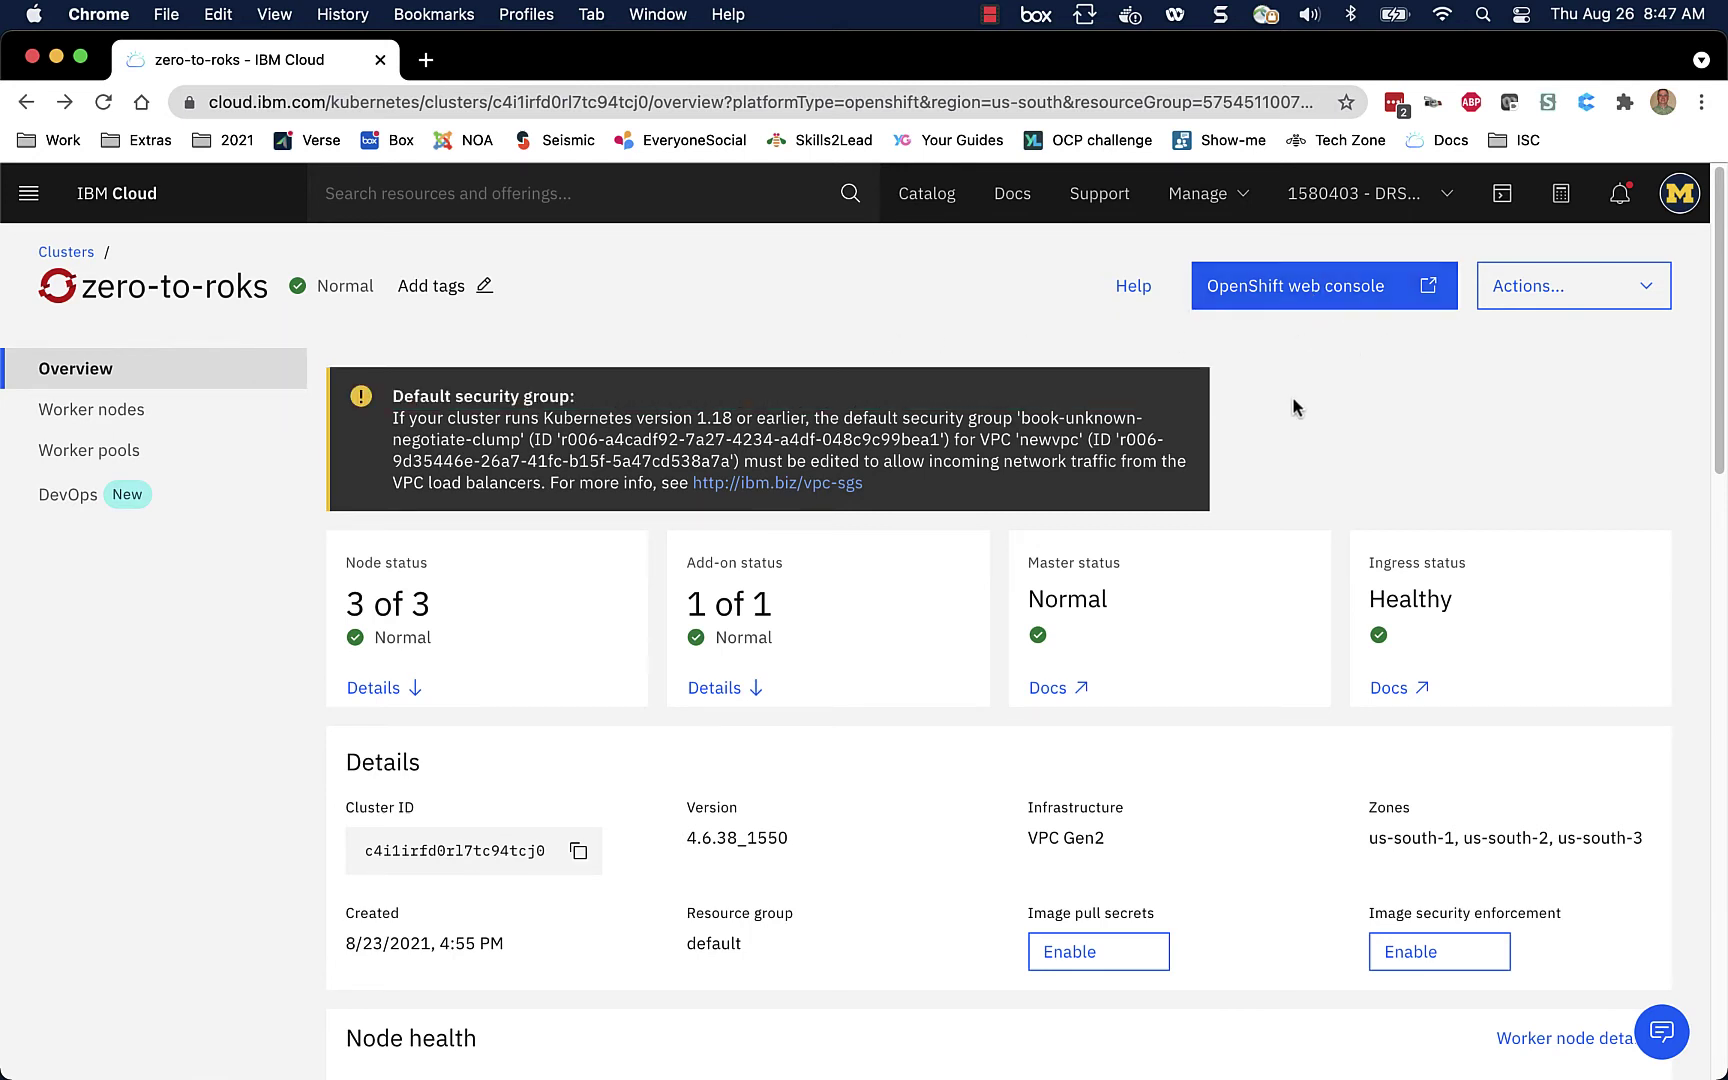
Step: Open the cluster's OpenShift web console, check the account options including the login command, and close the console
{"action": "left_click", "coordinate": [1301, 300]}
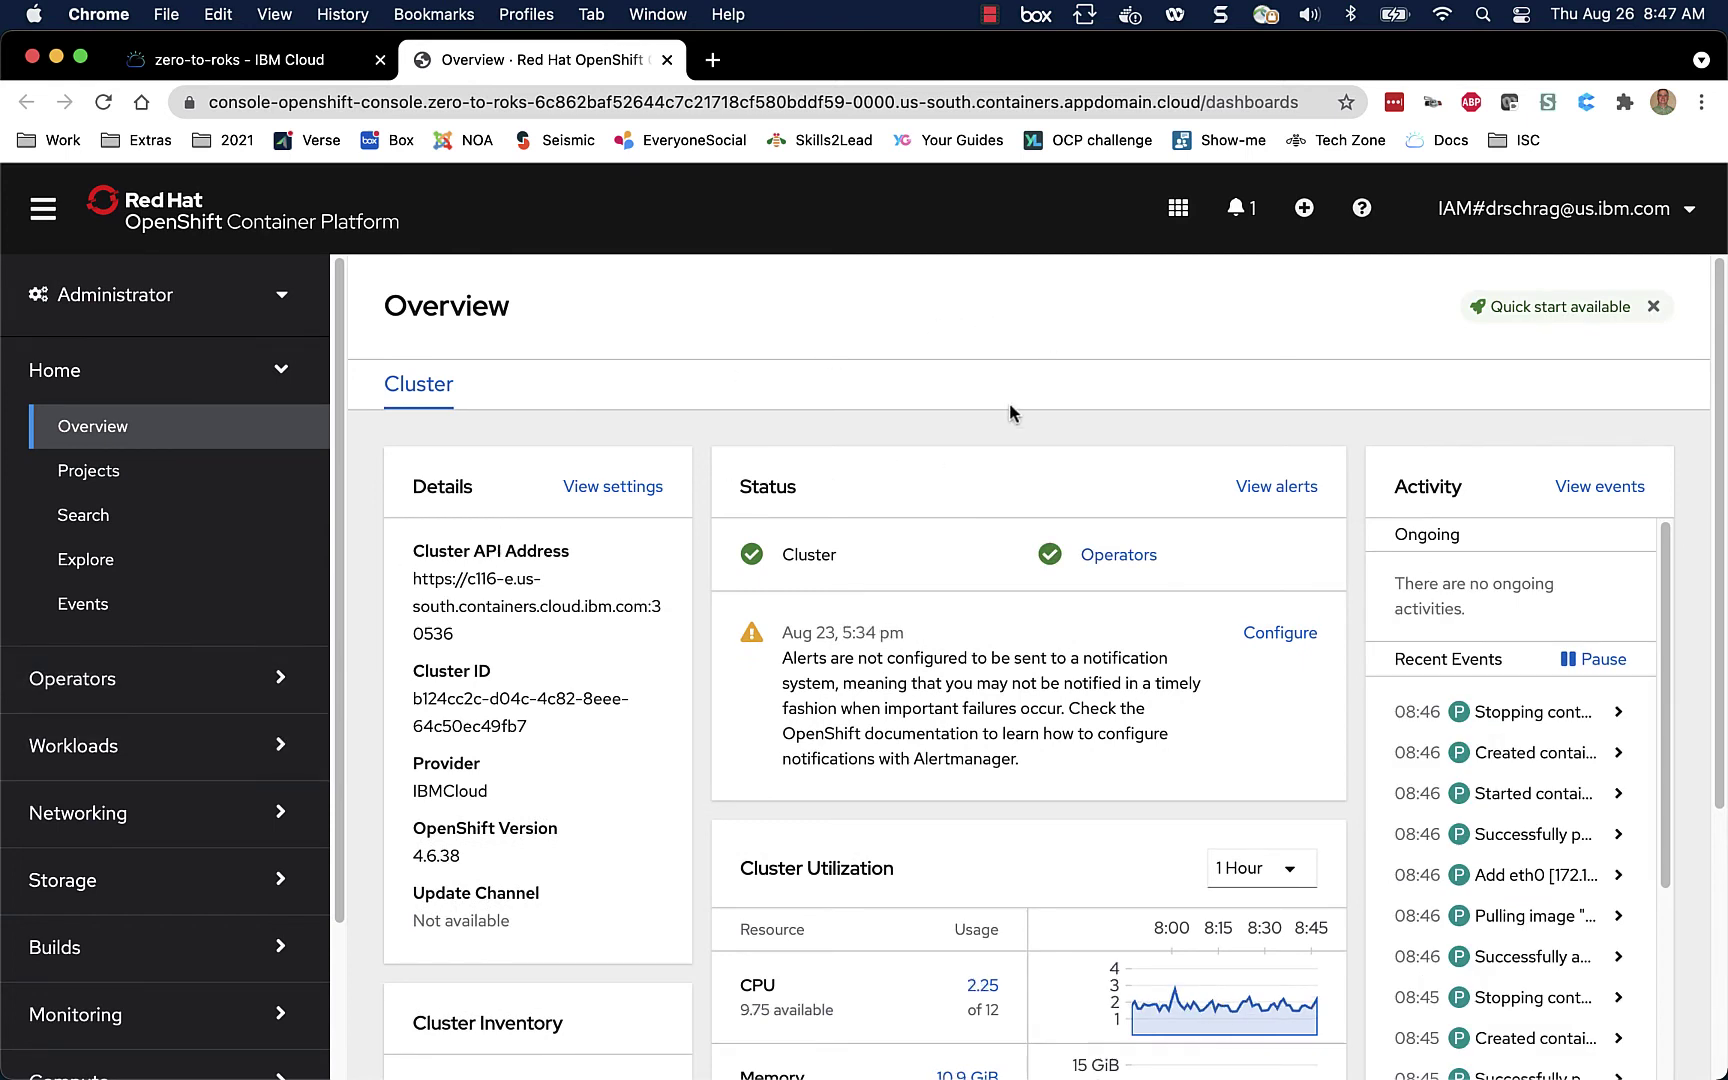
{"action": "left_click", "coordinate": [1580, 218]}
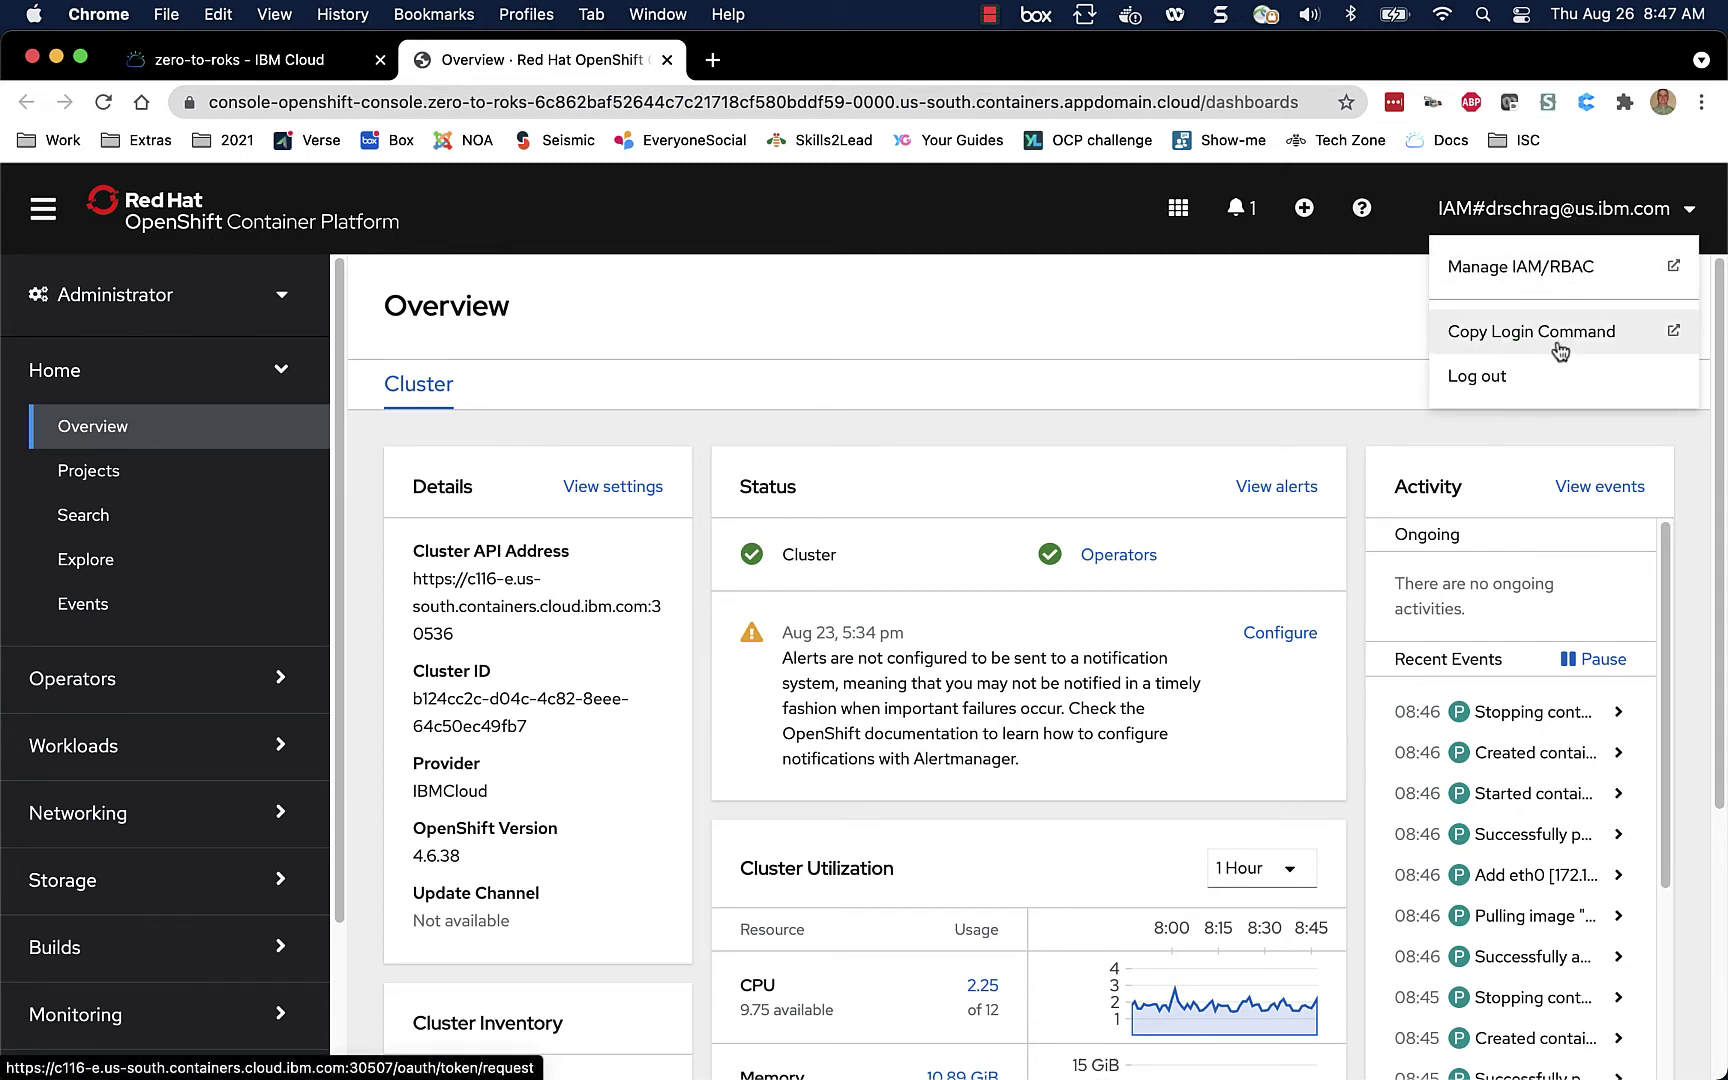
{"action": "left_click", "coordinate": [906, 318]}
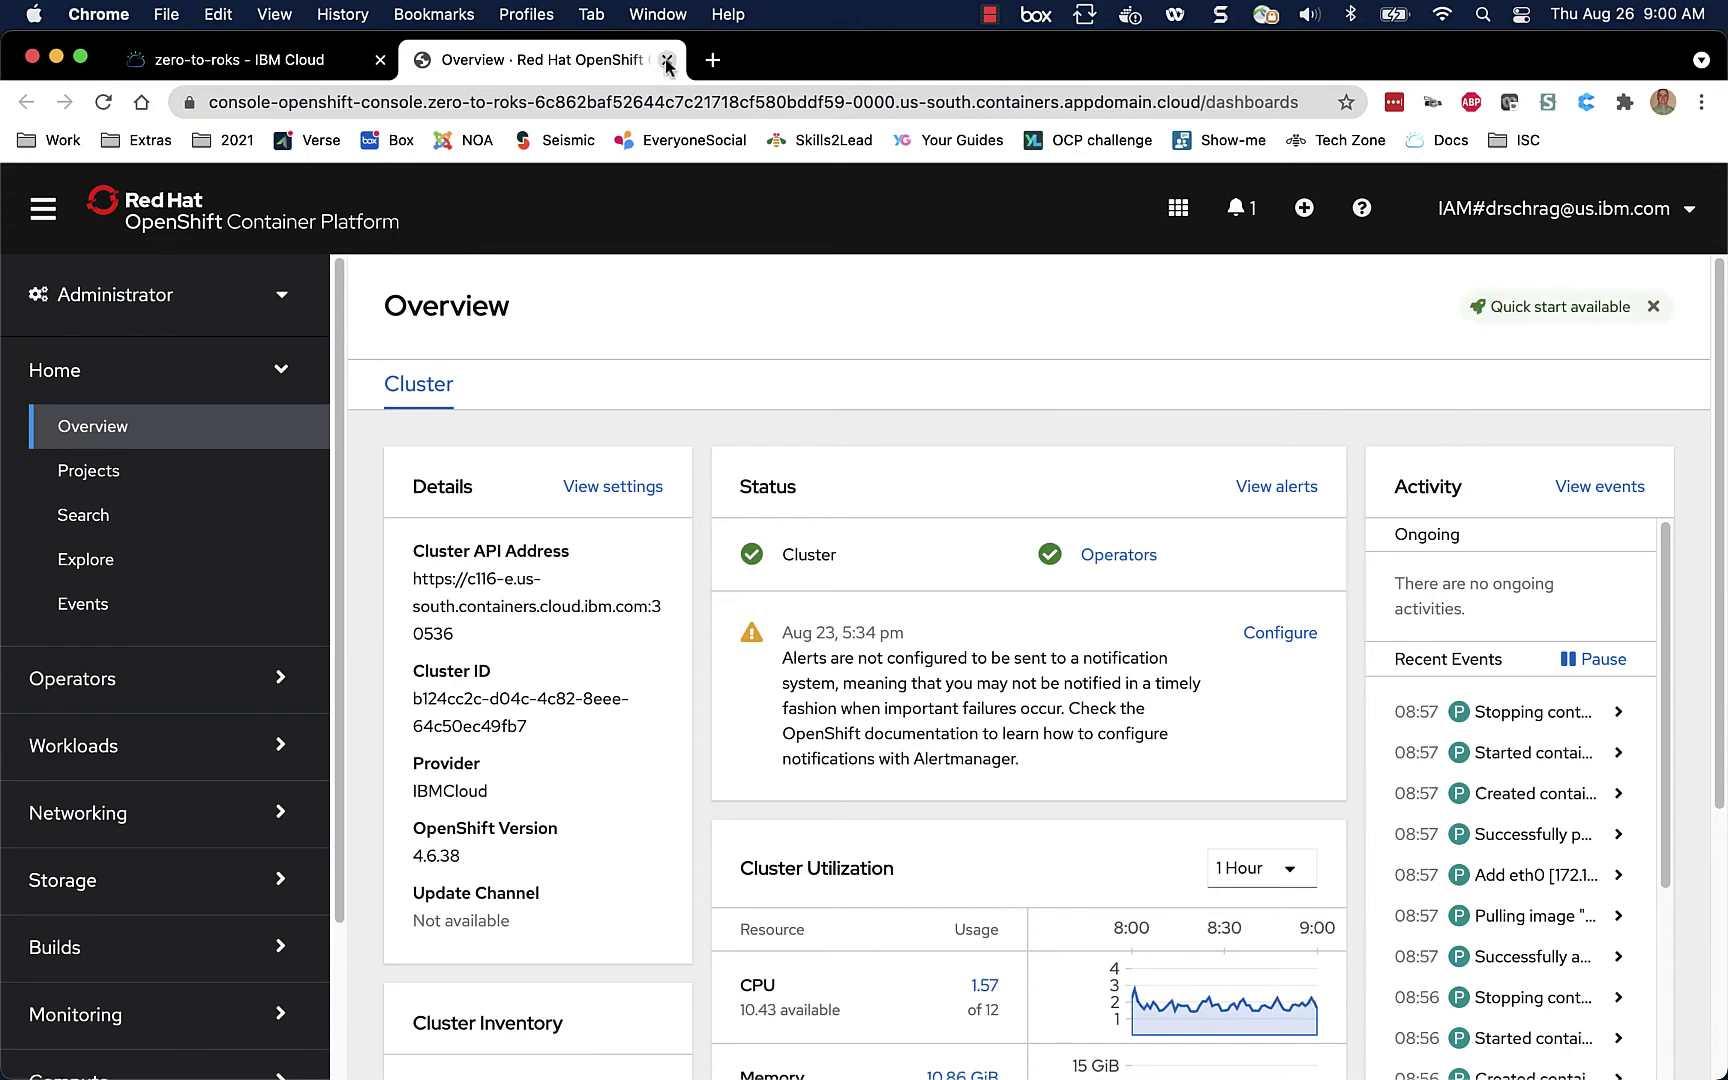
{"action": "left_click", "coordinate": [666, 63]}
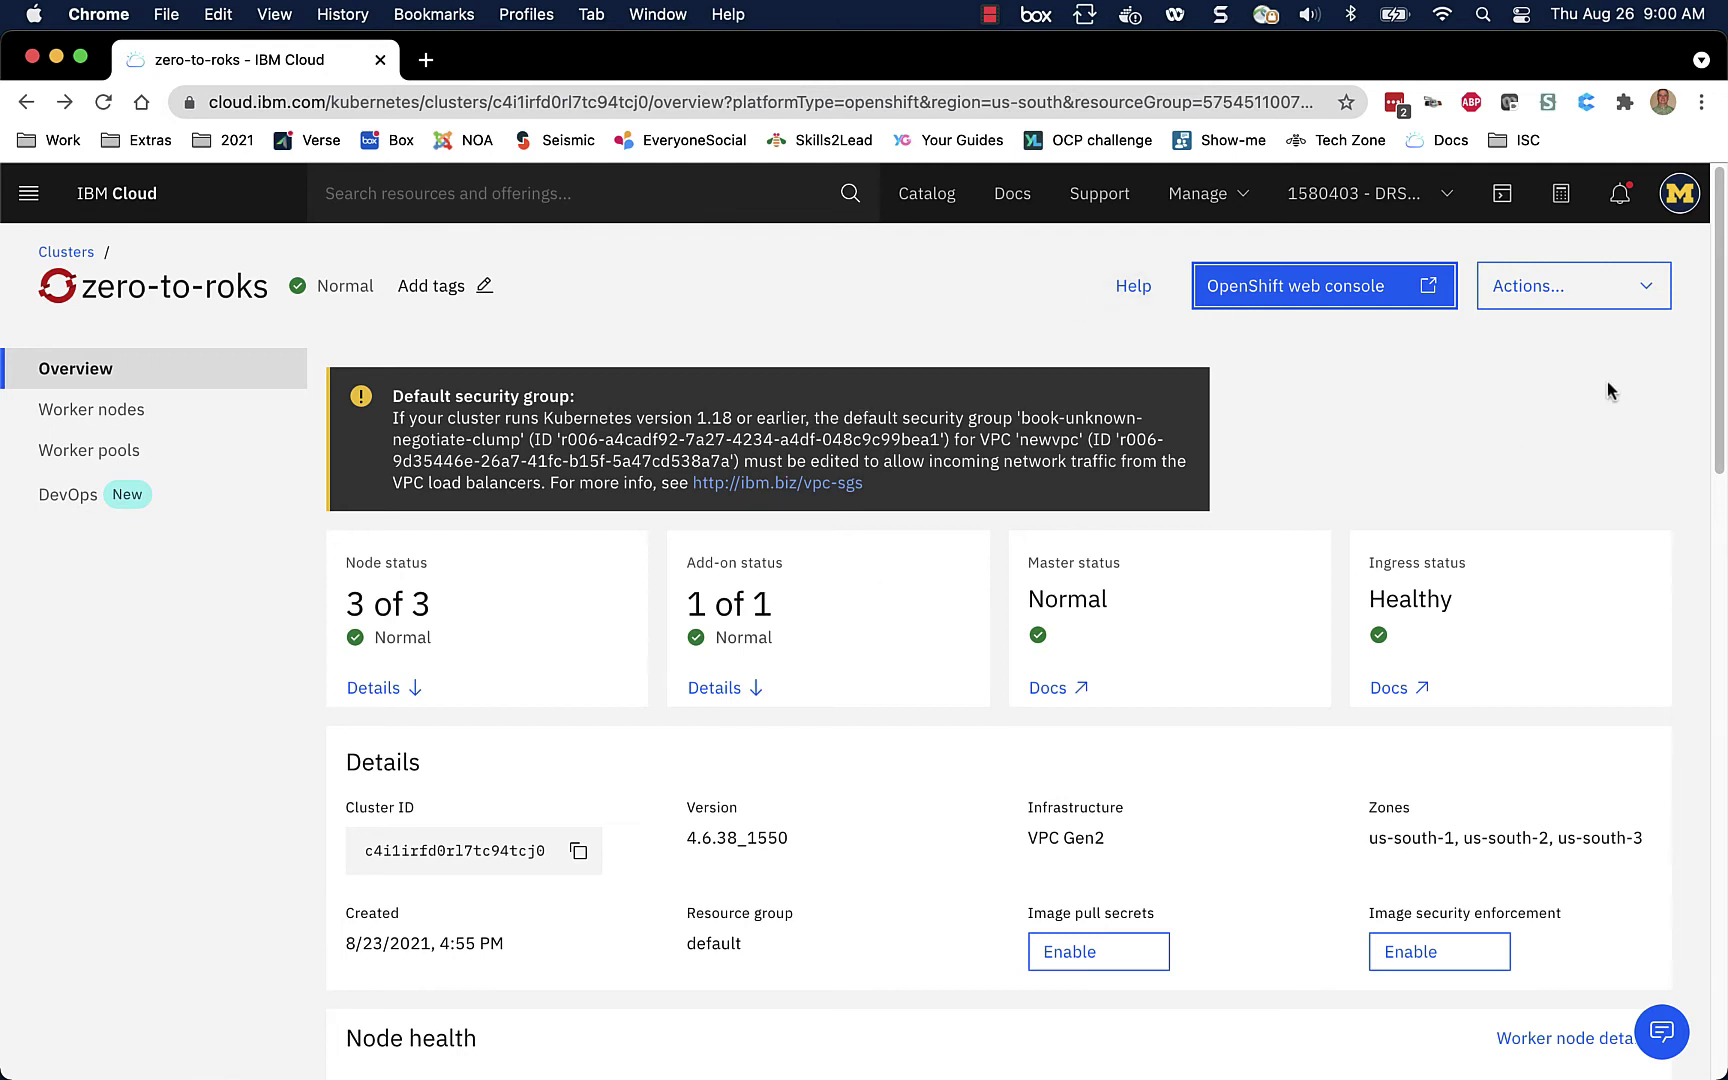
Step: Check which versions the cluster can be updated to, and cancel without updating
{"action": "left_click", "coordinate": [1570, 286]}
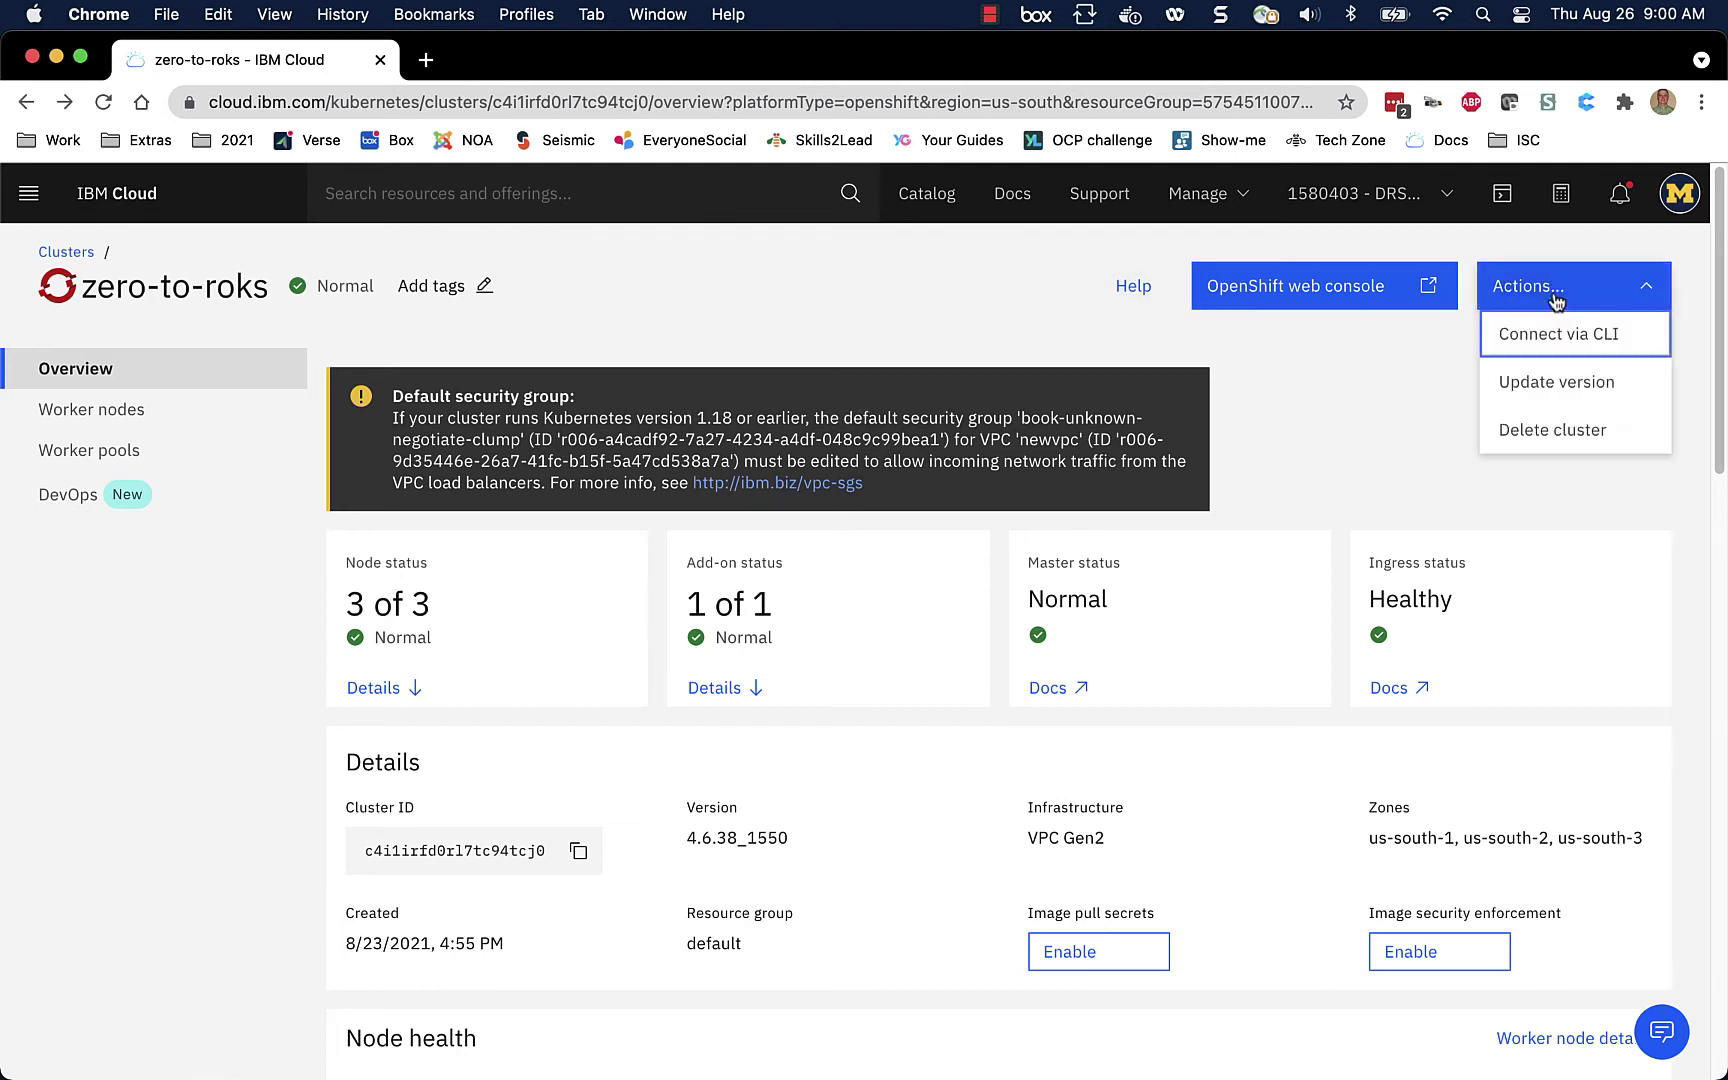
{"action": "left_click", "coordinate": [1556, 383]}
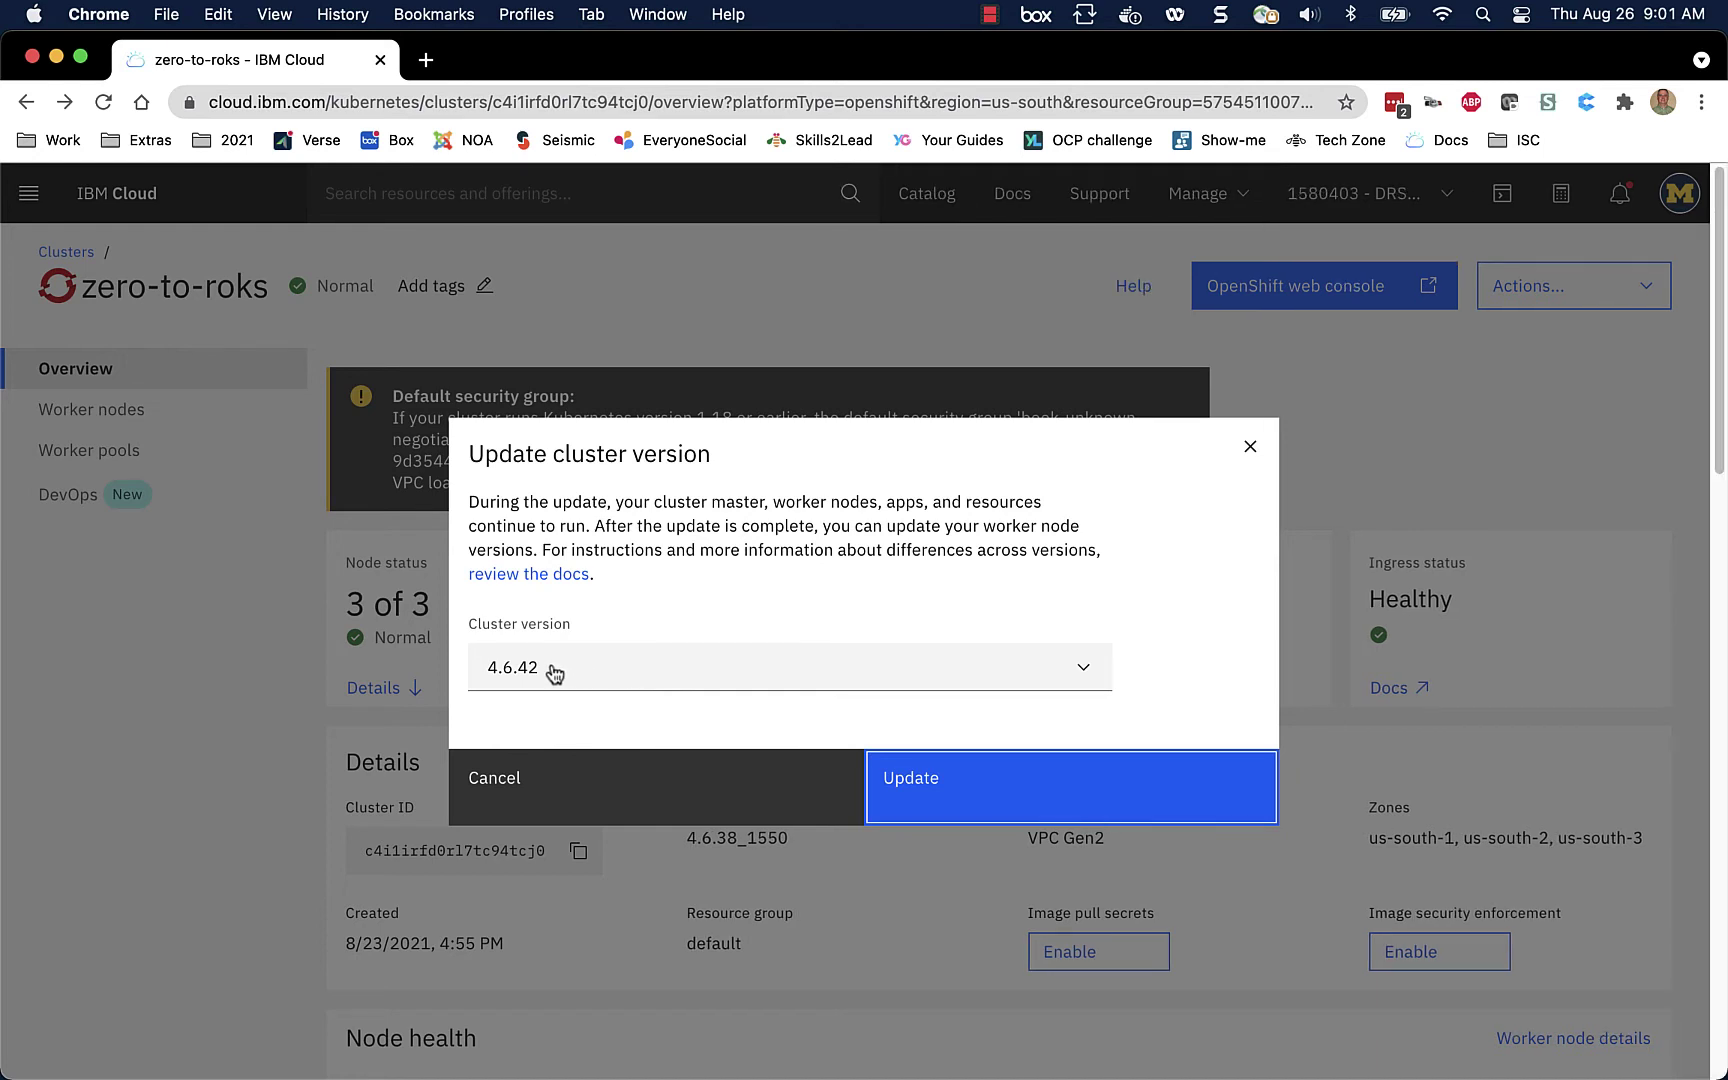
{"action": "left_click", "coordinate": [685, 679]}
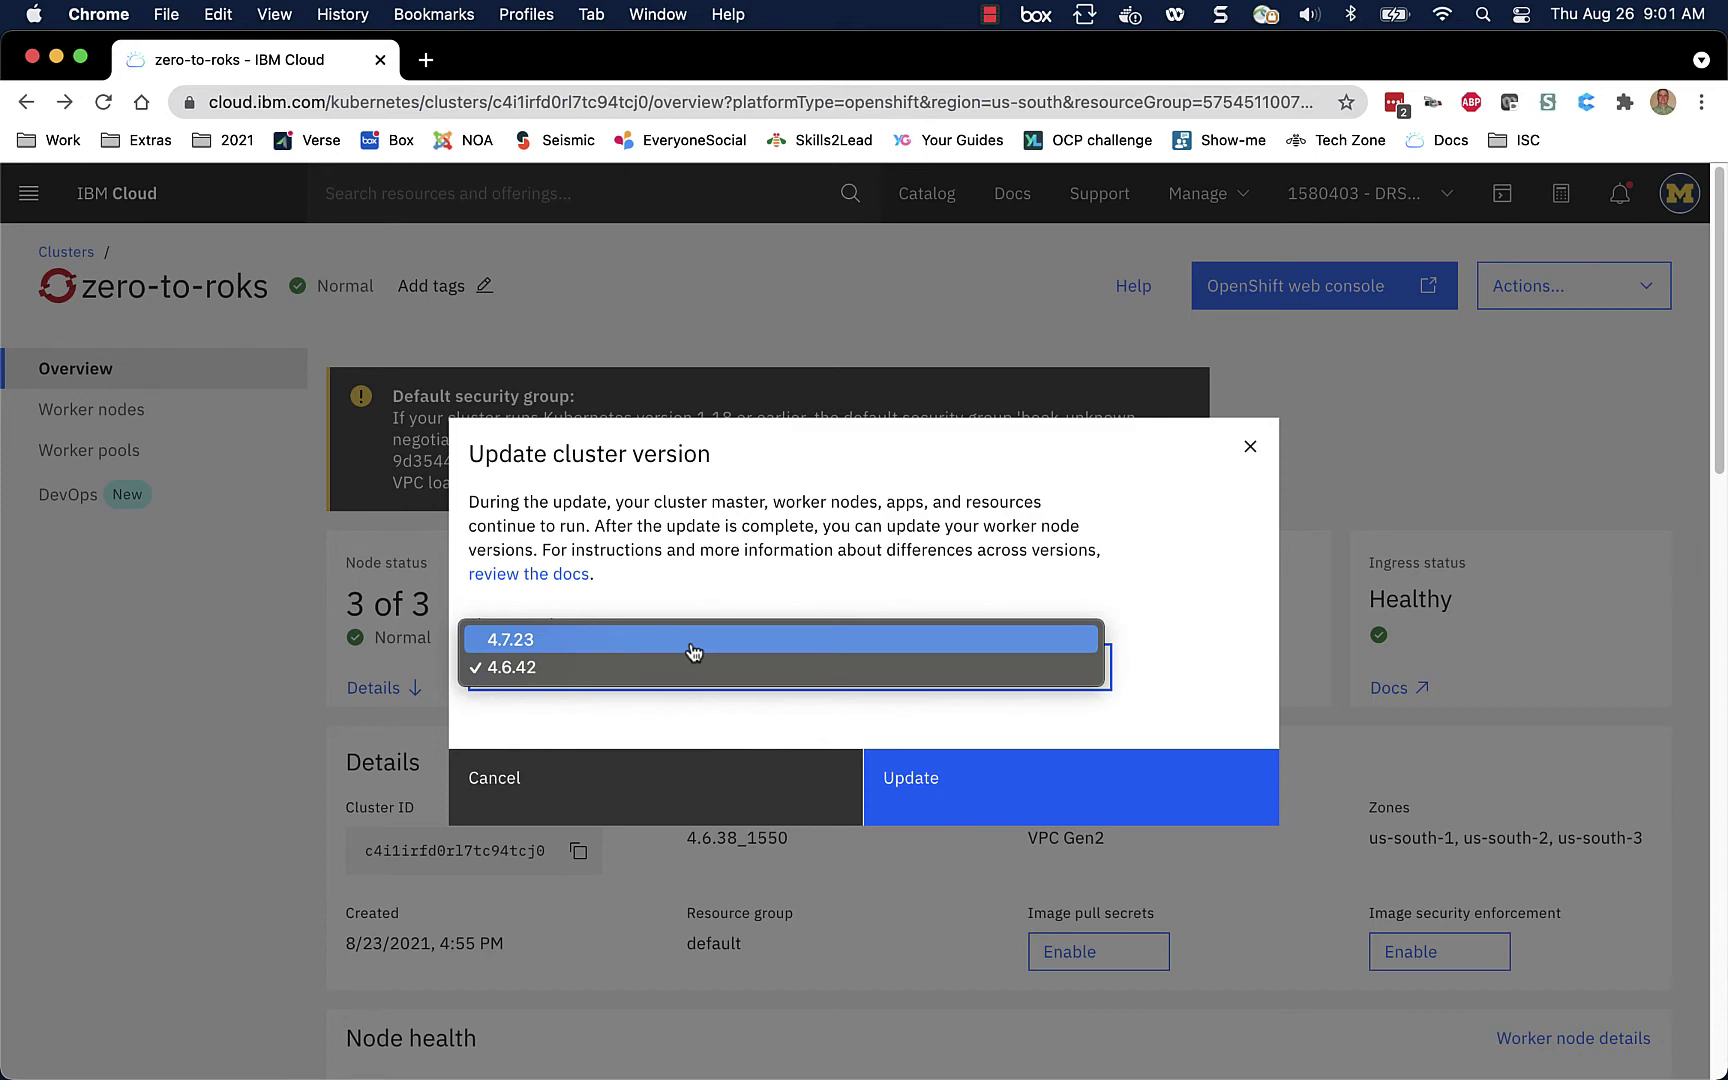
{"action": "left_click", "coordinate": [1210, 604]}
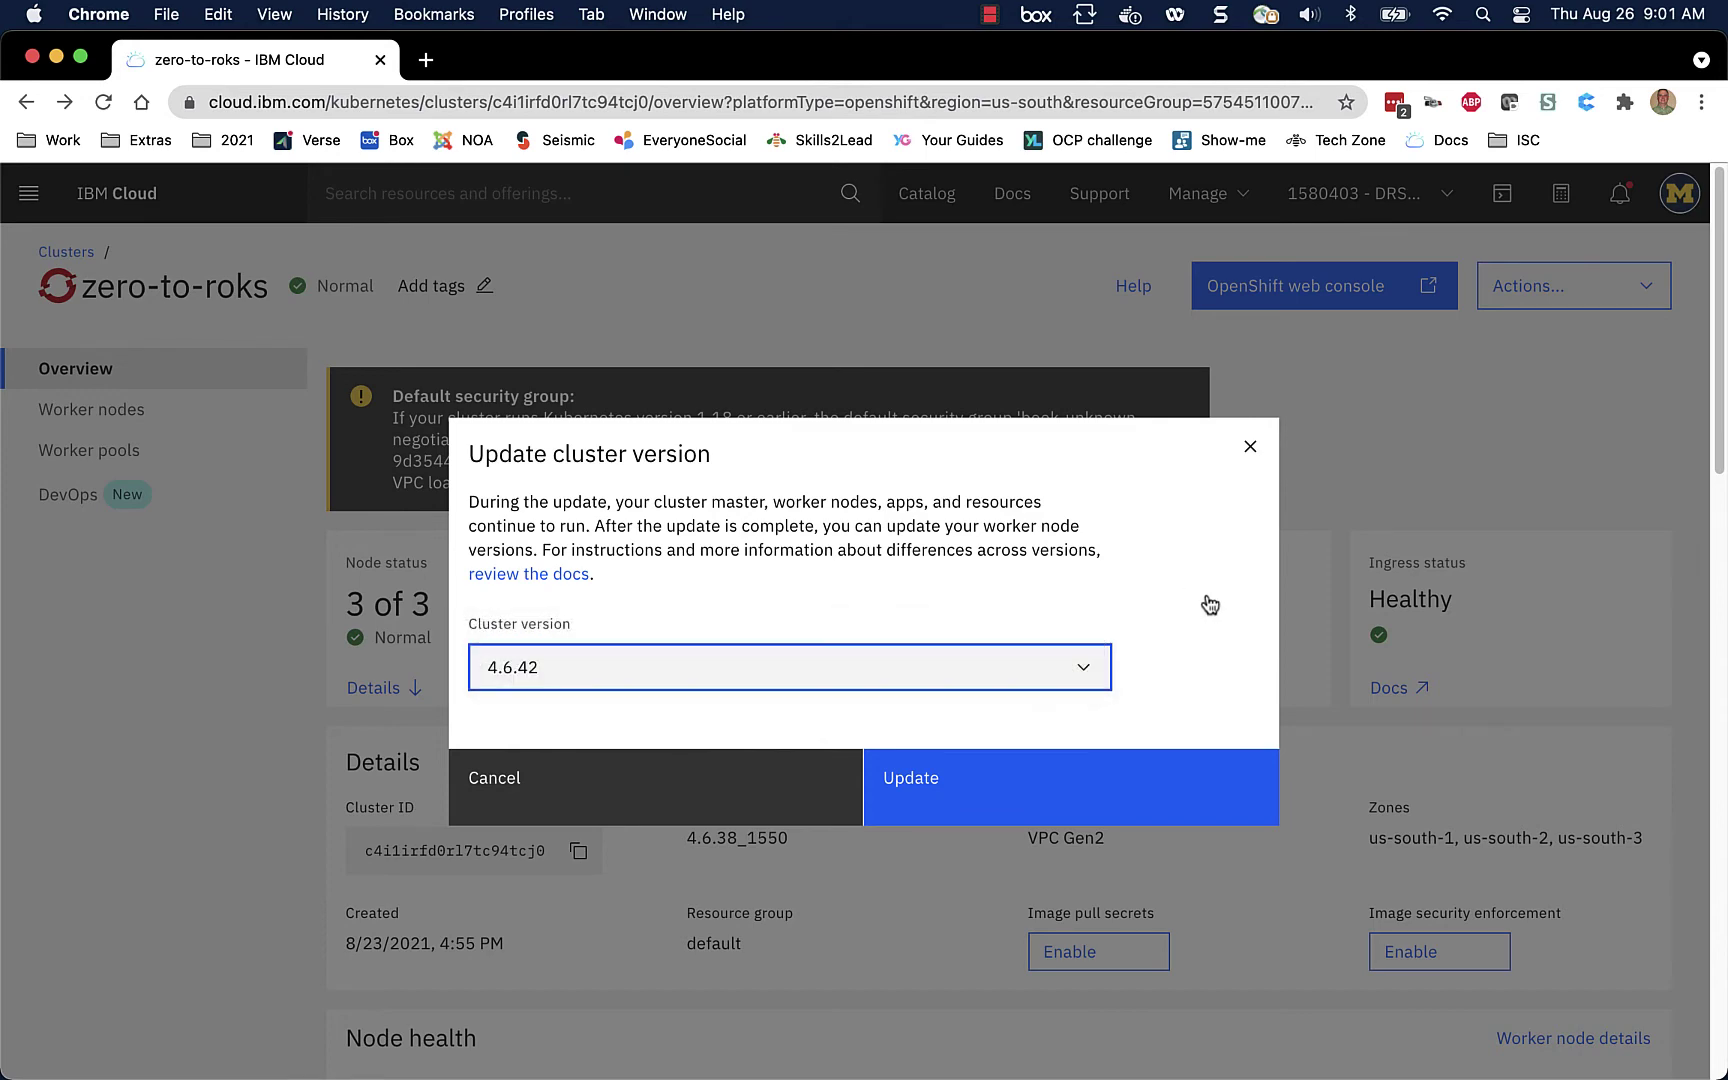
{"action": "left_click", "coordinate": [627, 795]}
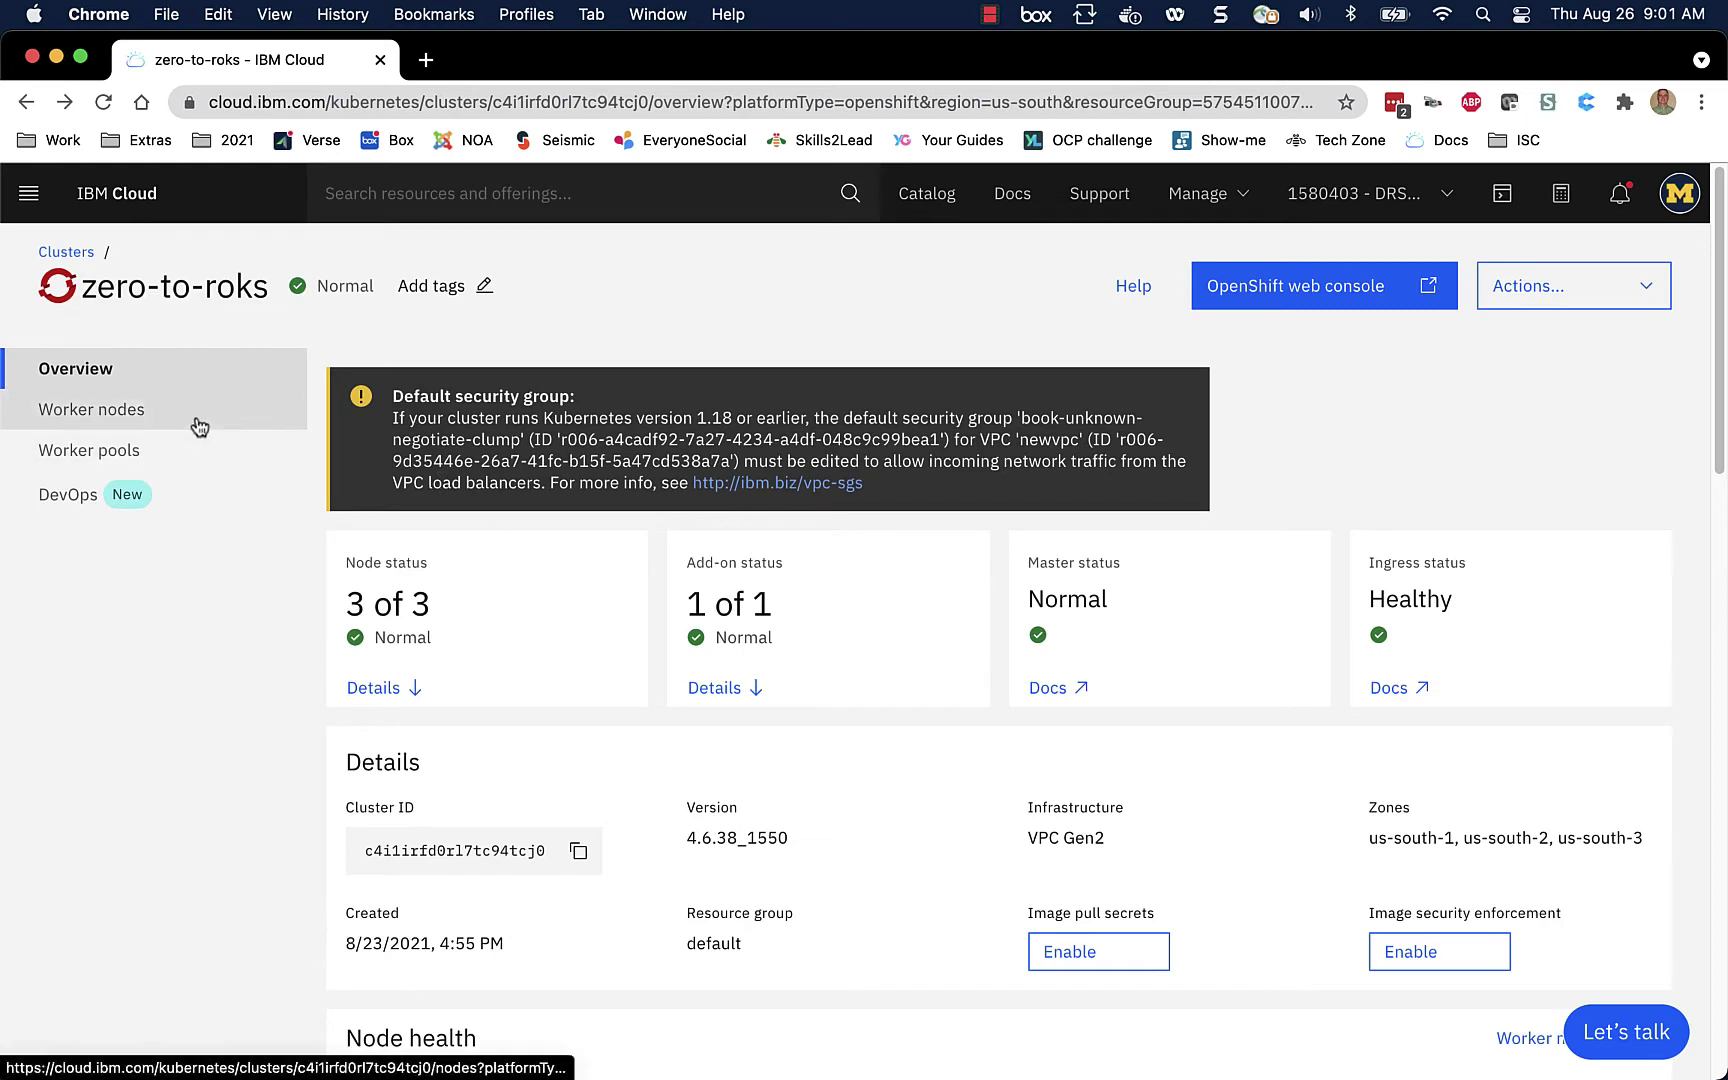
Step: View the cluster's worker nodes, select the us-south-2 node to check its available actions, and return to the overview
{"action": "left_click", "coordinate": [153, 415]}
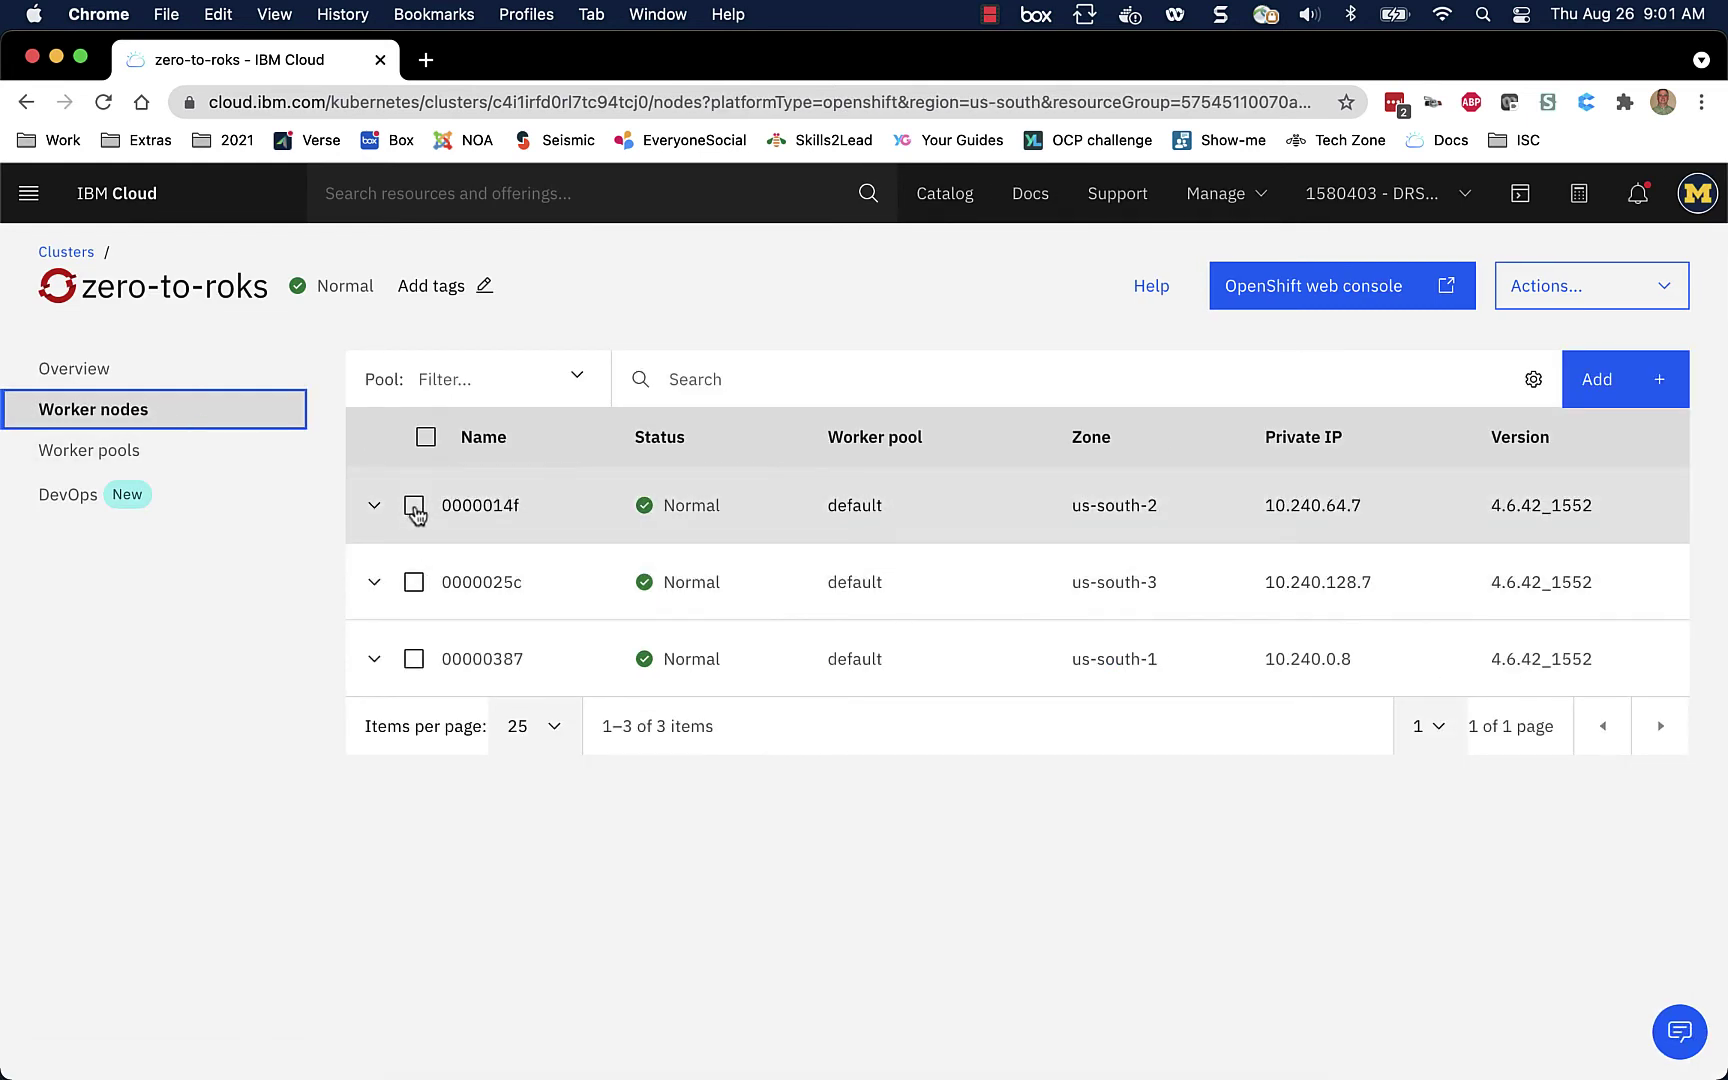
{"action": "left_click", "coordinate": [414, 507]}
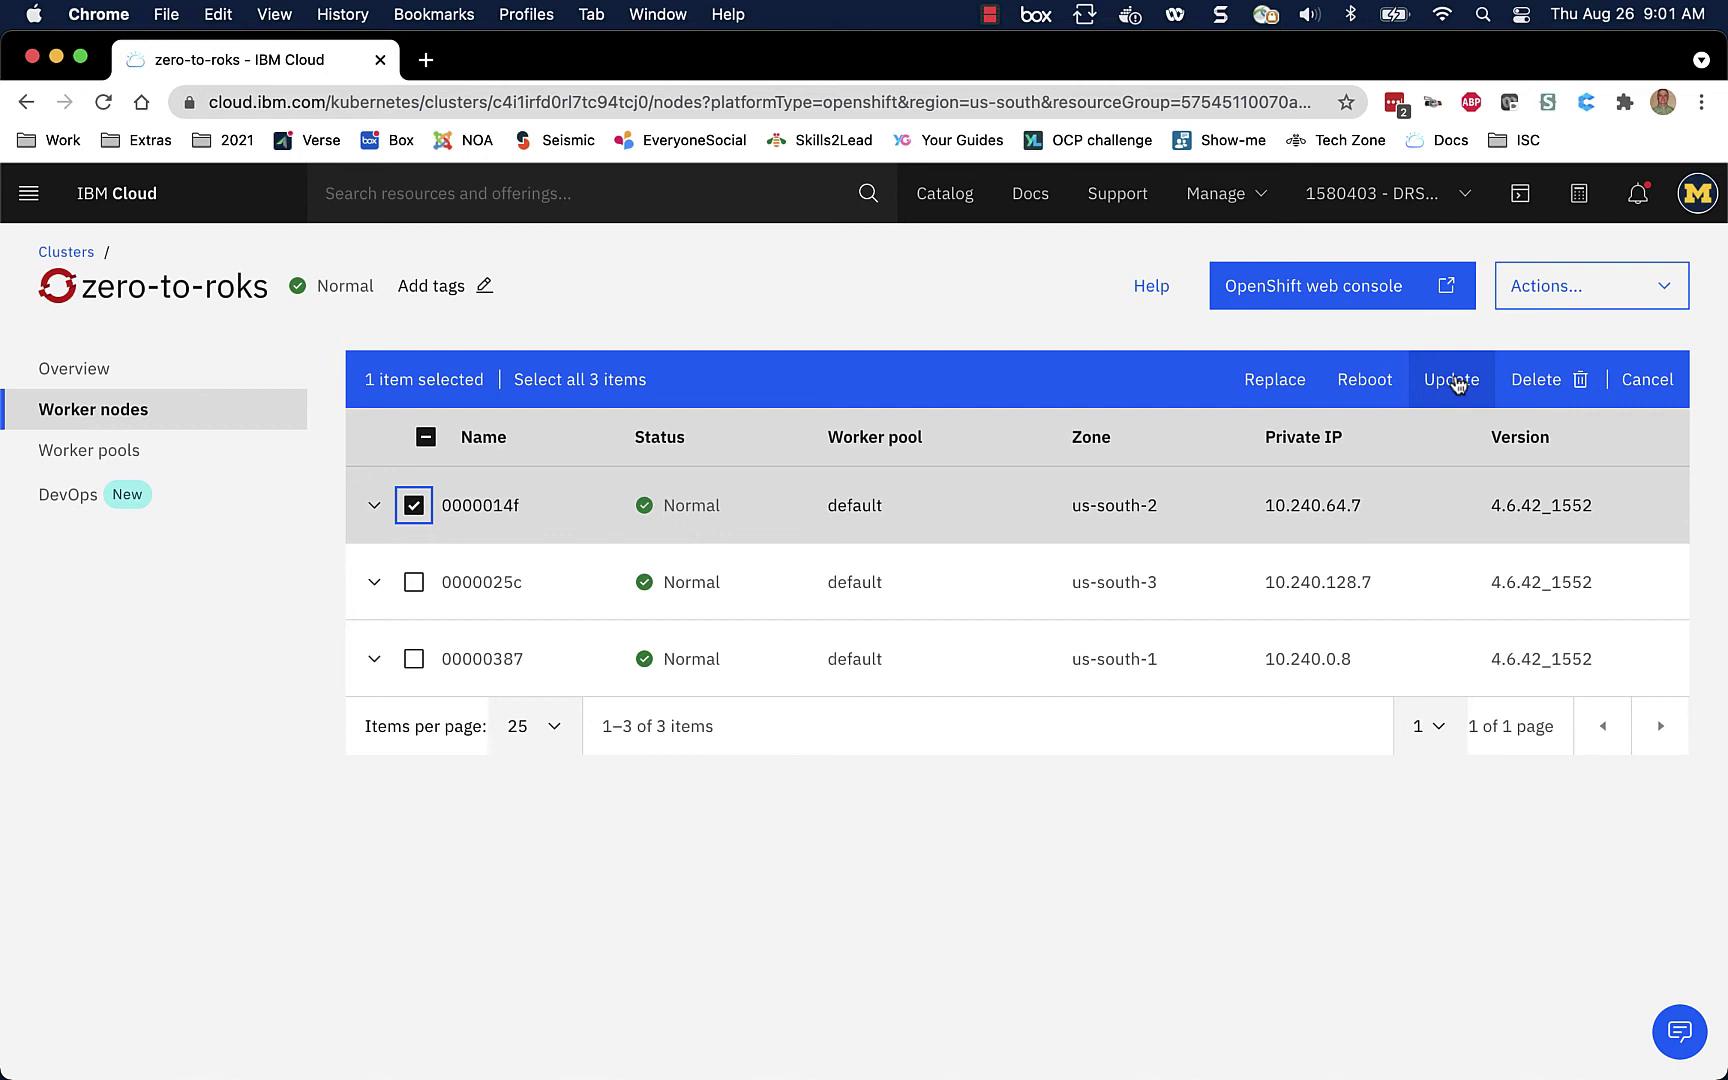
{"action": "left_click", "coordinate": [90, 369]}
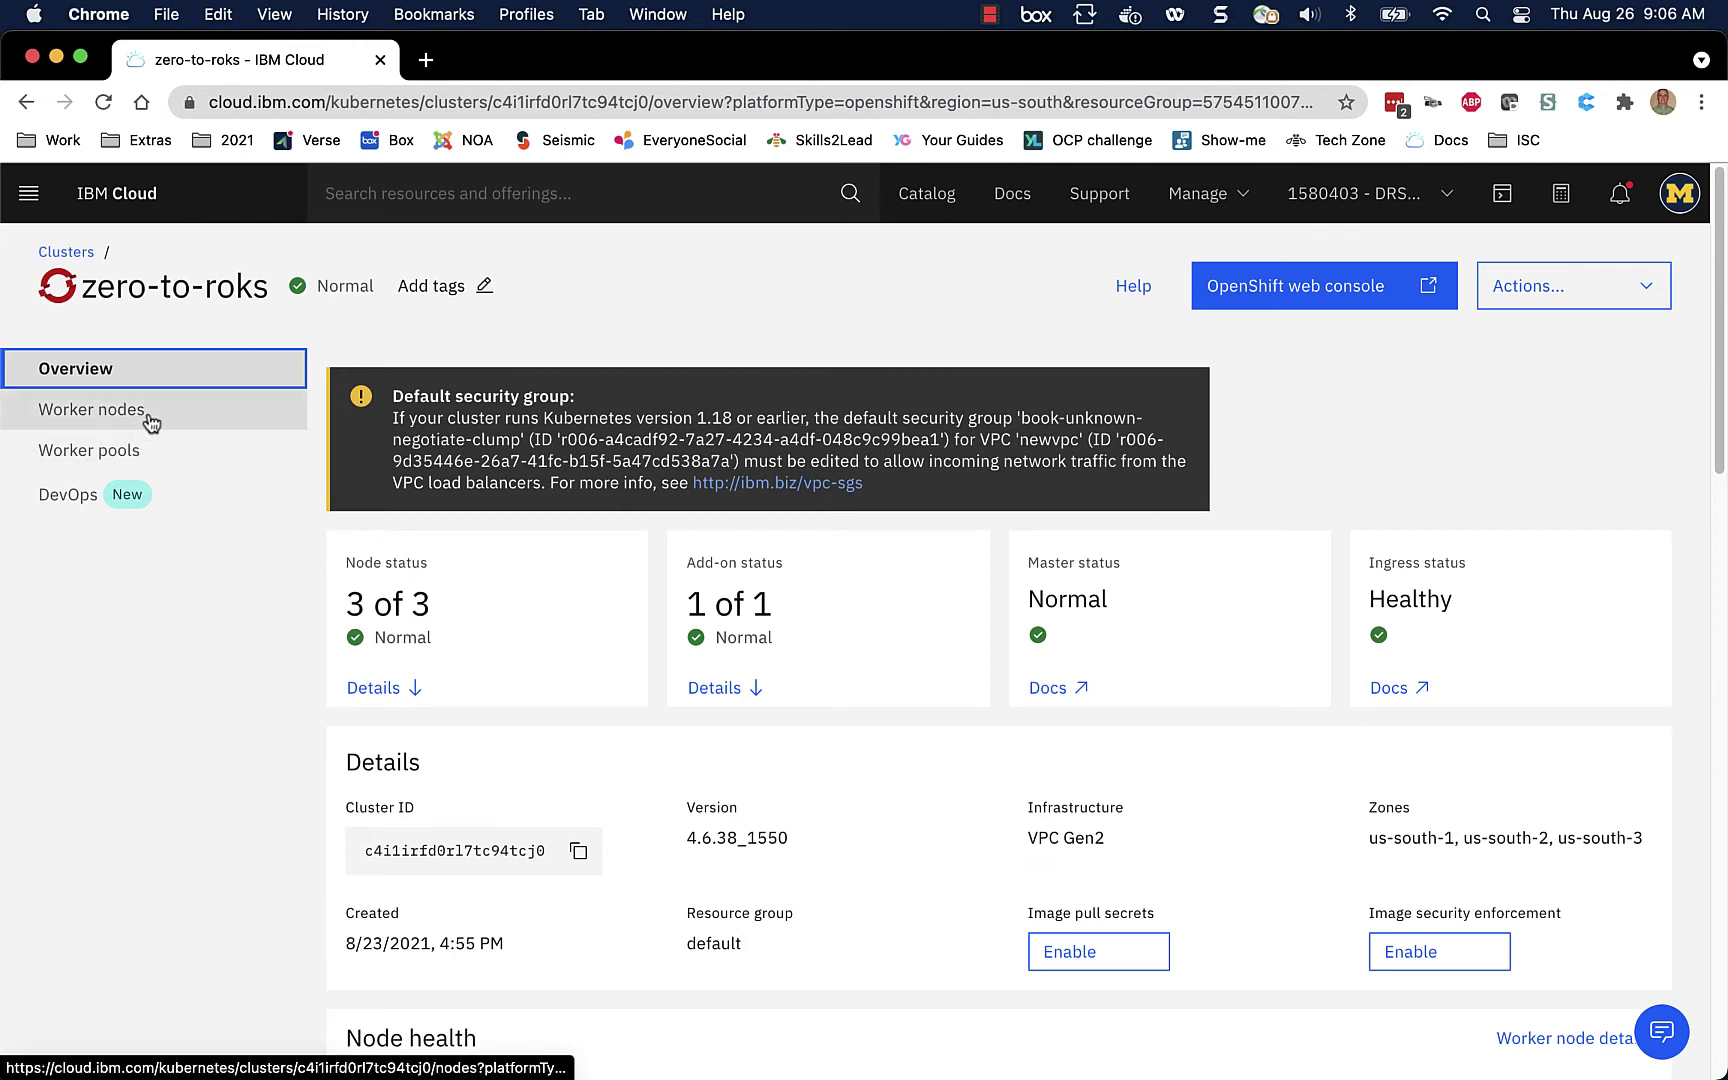
Step: Review the resize options of the default worker pool, including zones and nodes per zone, and leave without resizing
{"action": "left_click", "coordinate": [140, 453]}
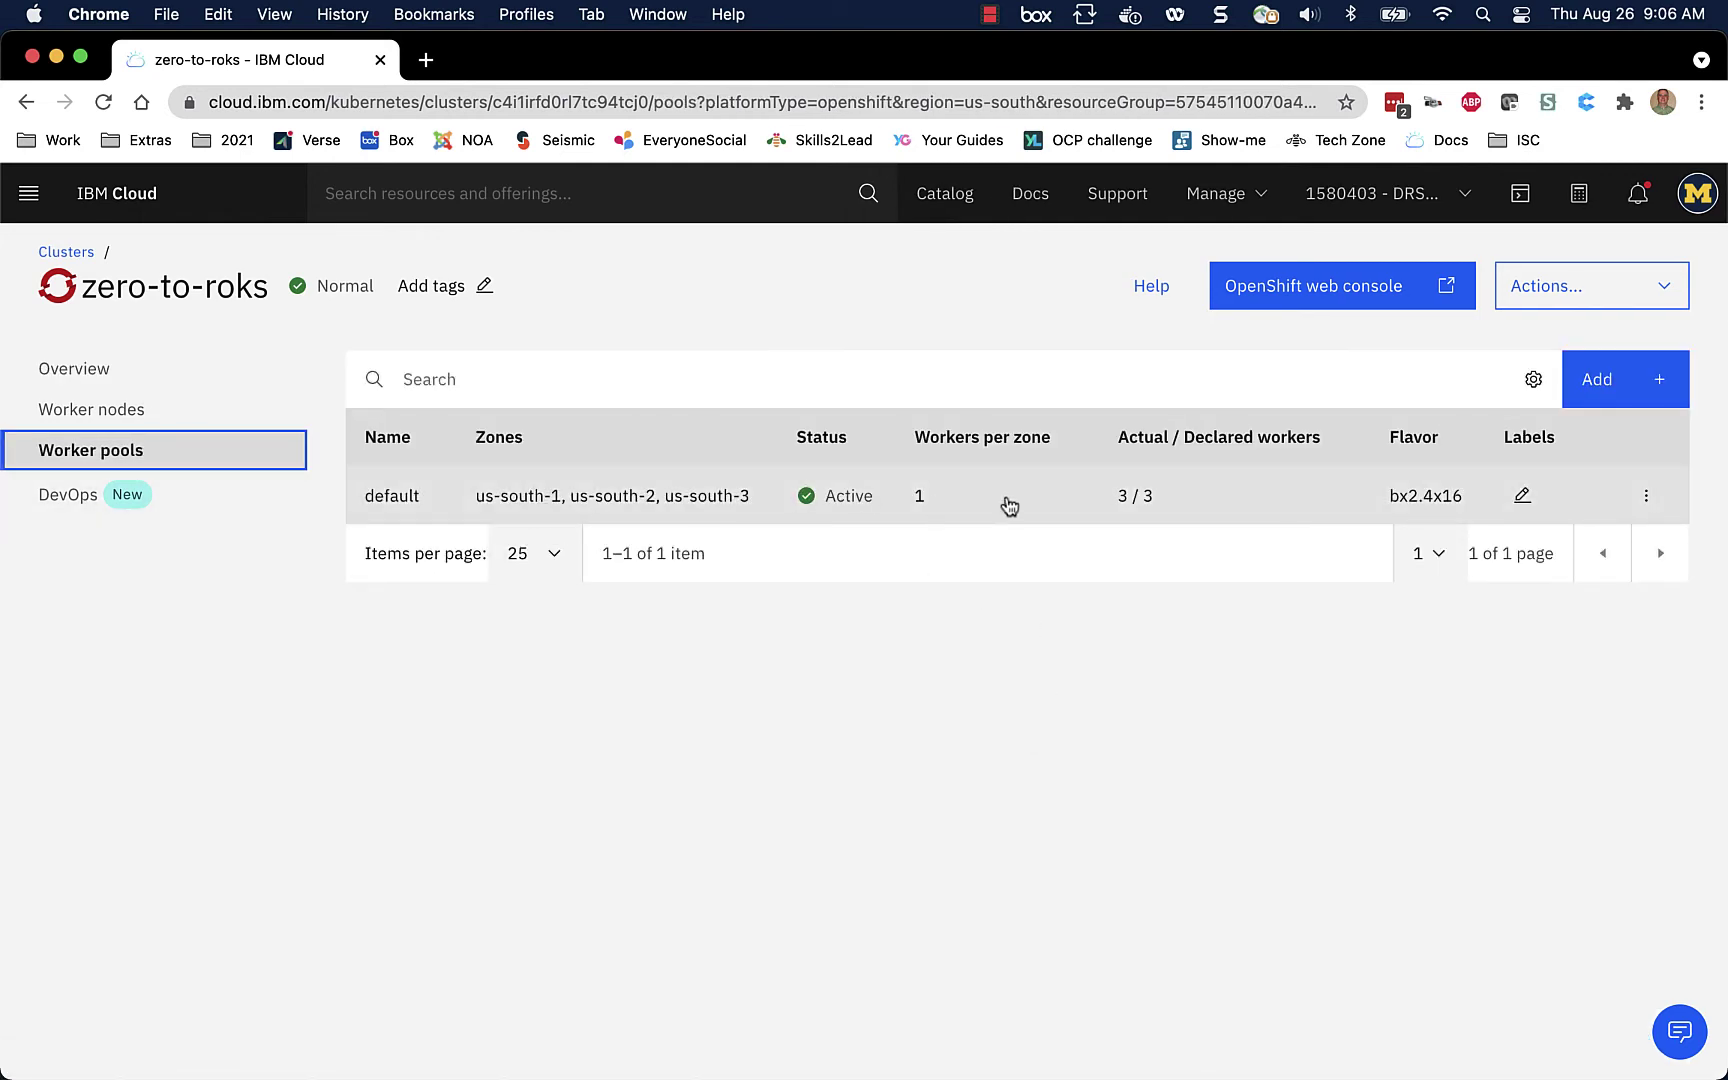
{"action": "left_click", "coordinate": [1641, 508]}
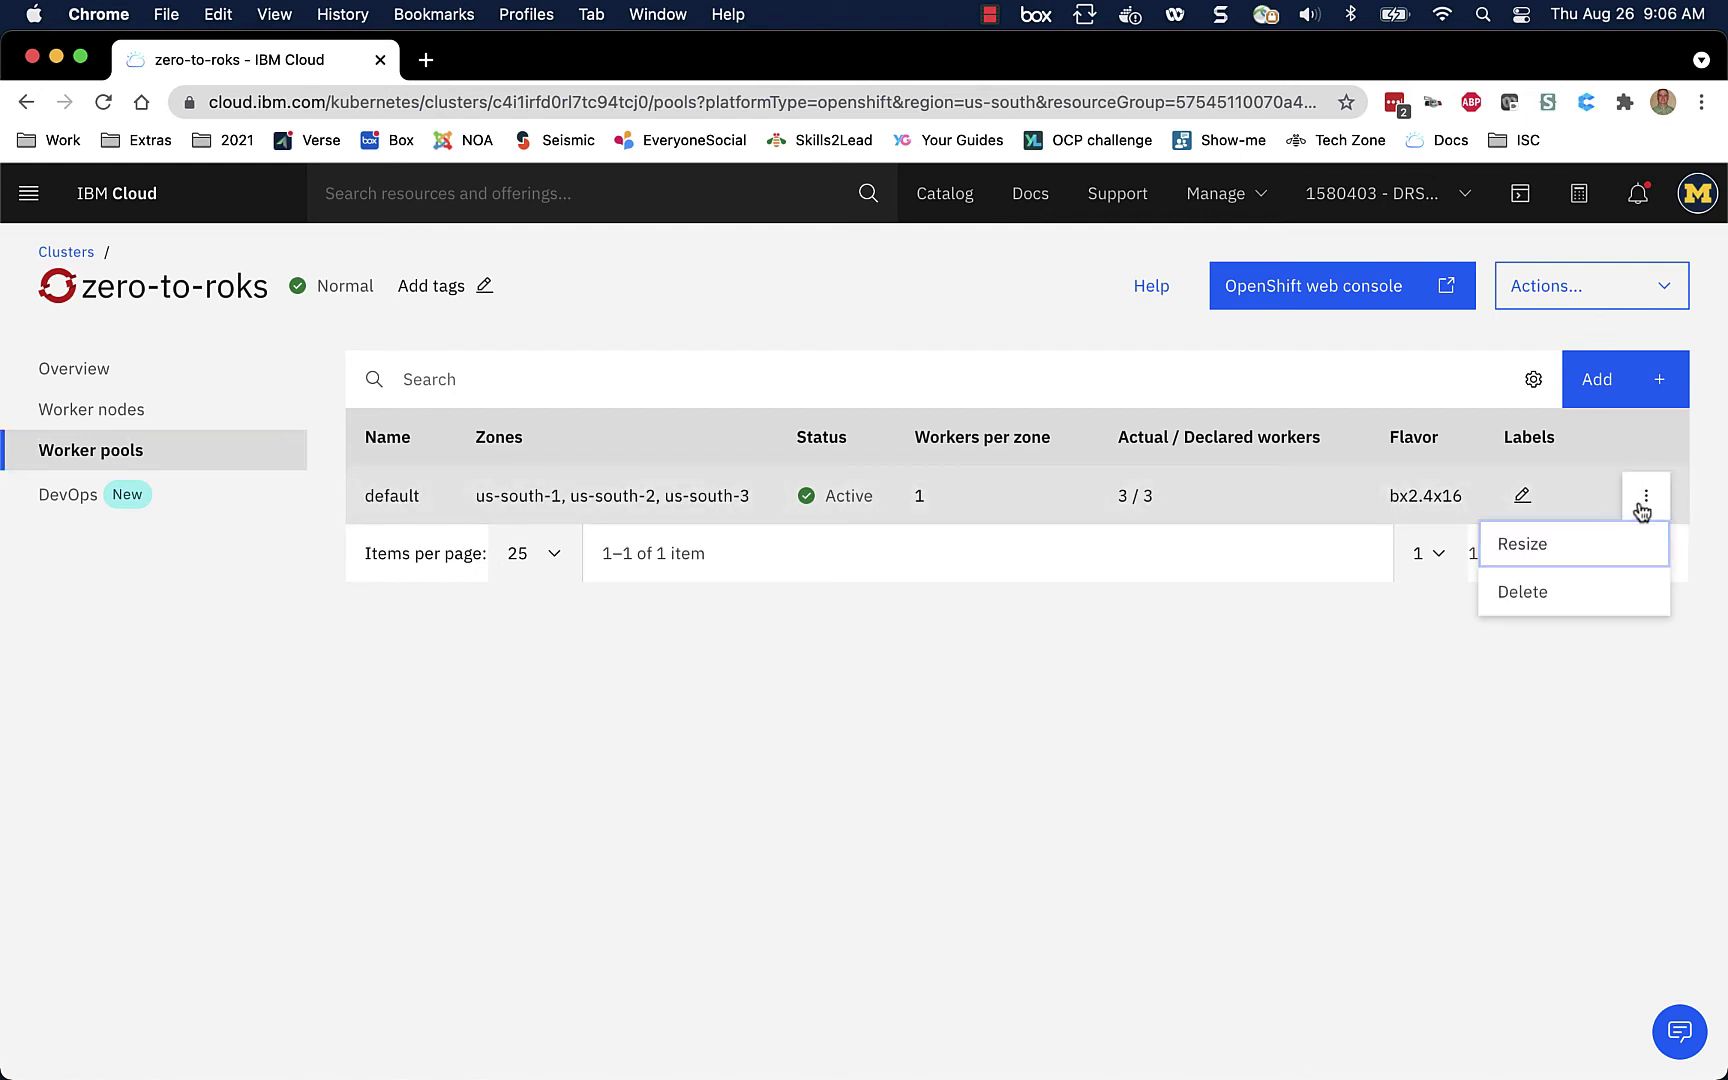
{"action": "left_click", "coordinate": [1592, 548]}
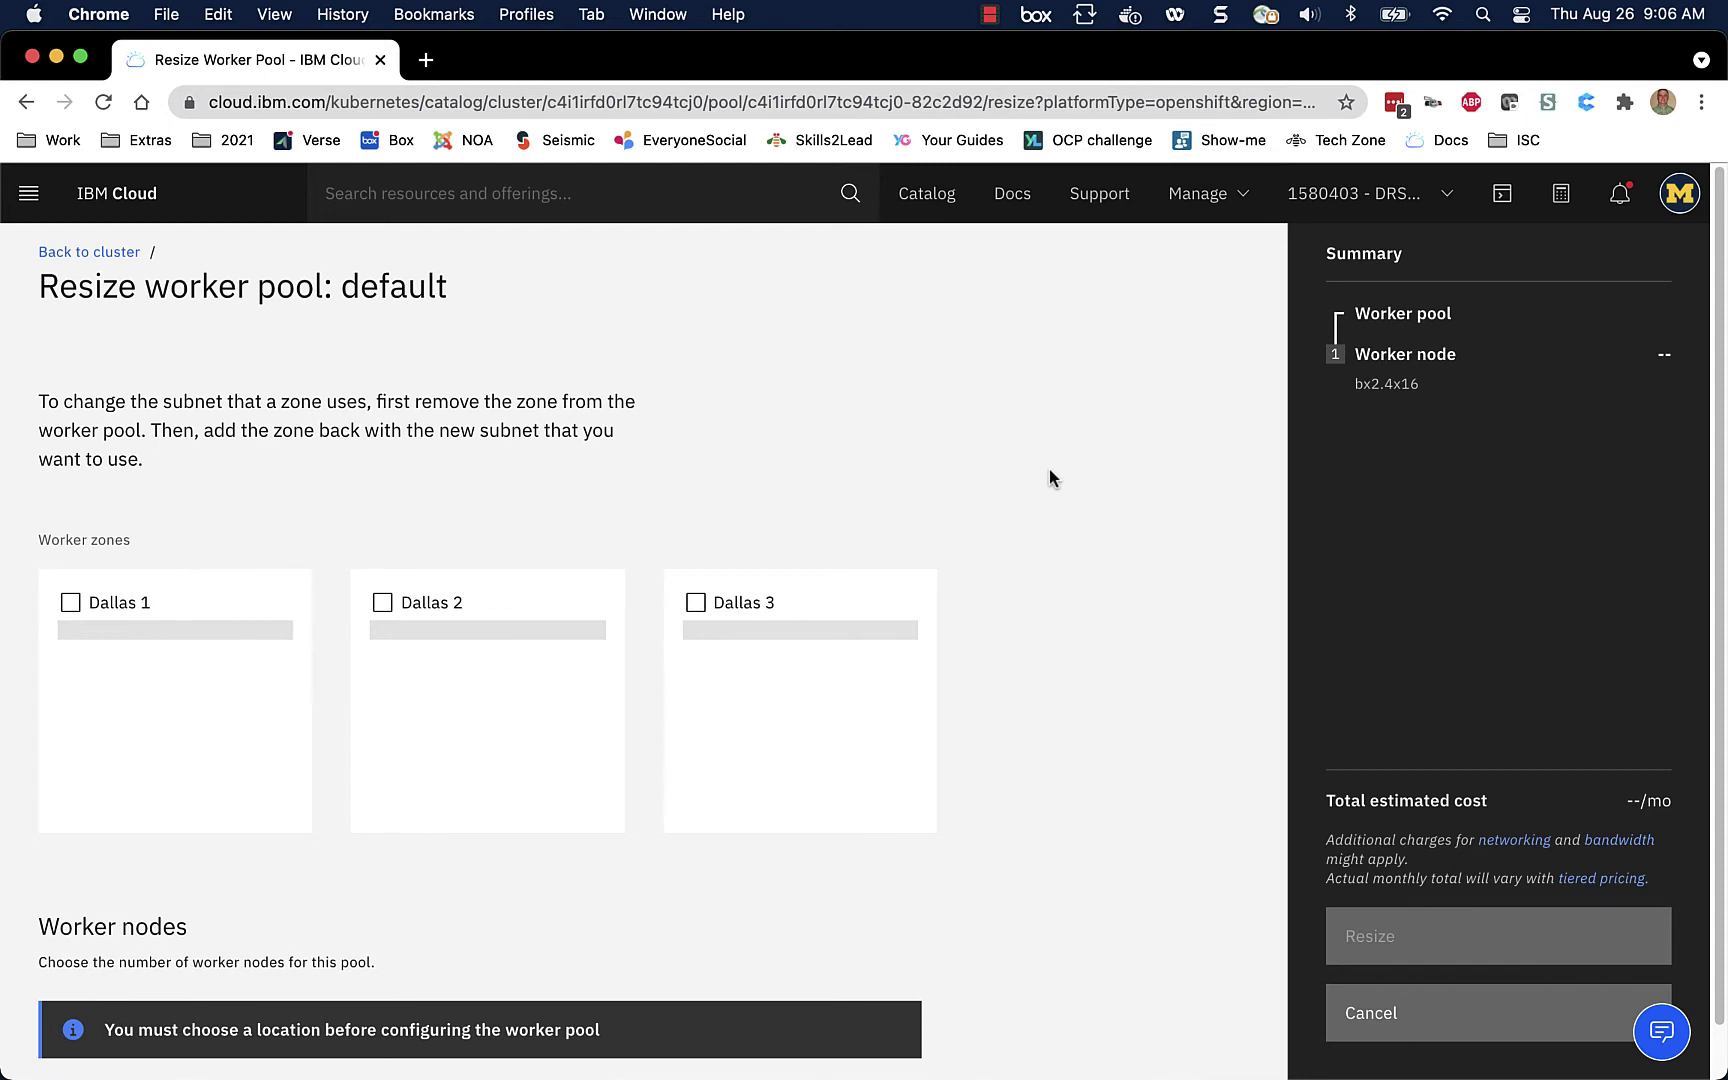
{"action": "scroll", "coordinate": [1049, 470], "scroll_direction": "down", "scroll_amount": 3}
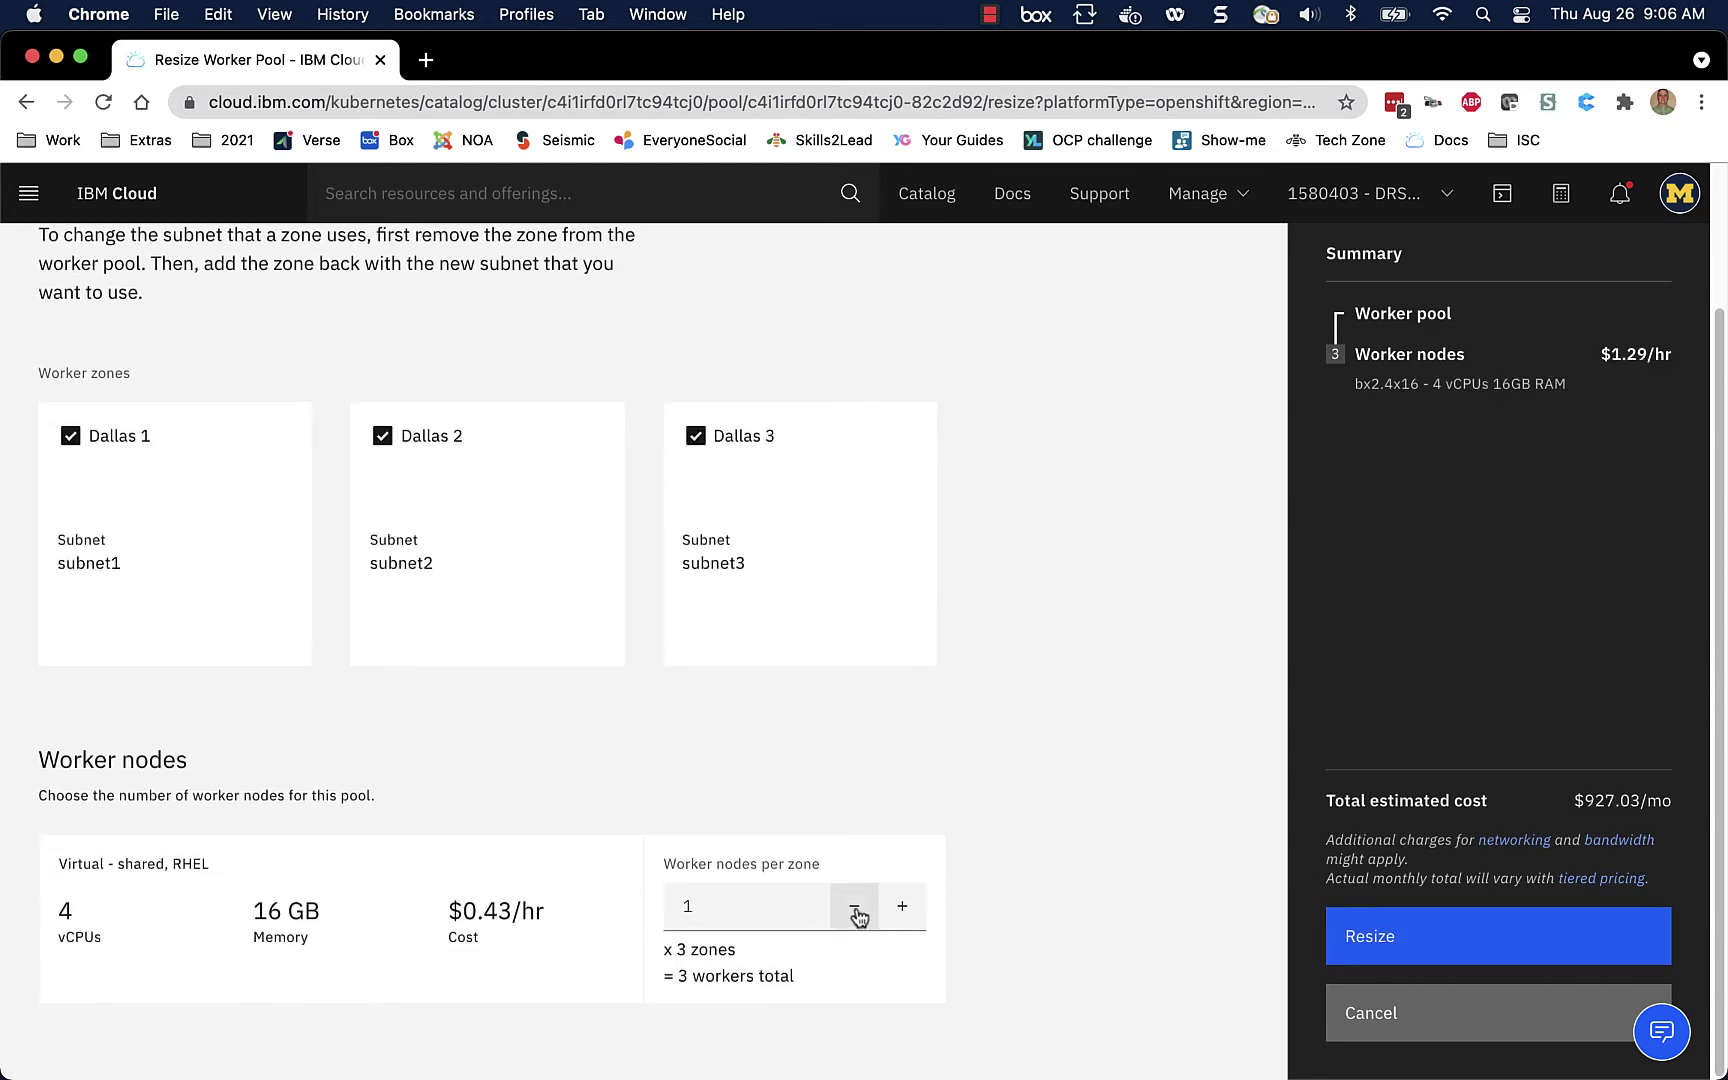
{"action": "left_click", "coordinate": [26, 102]}
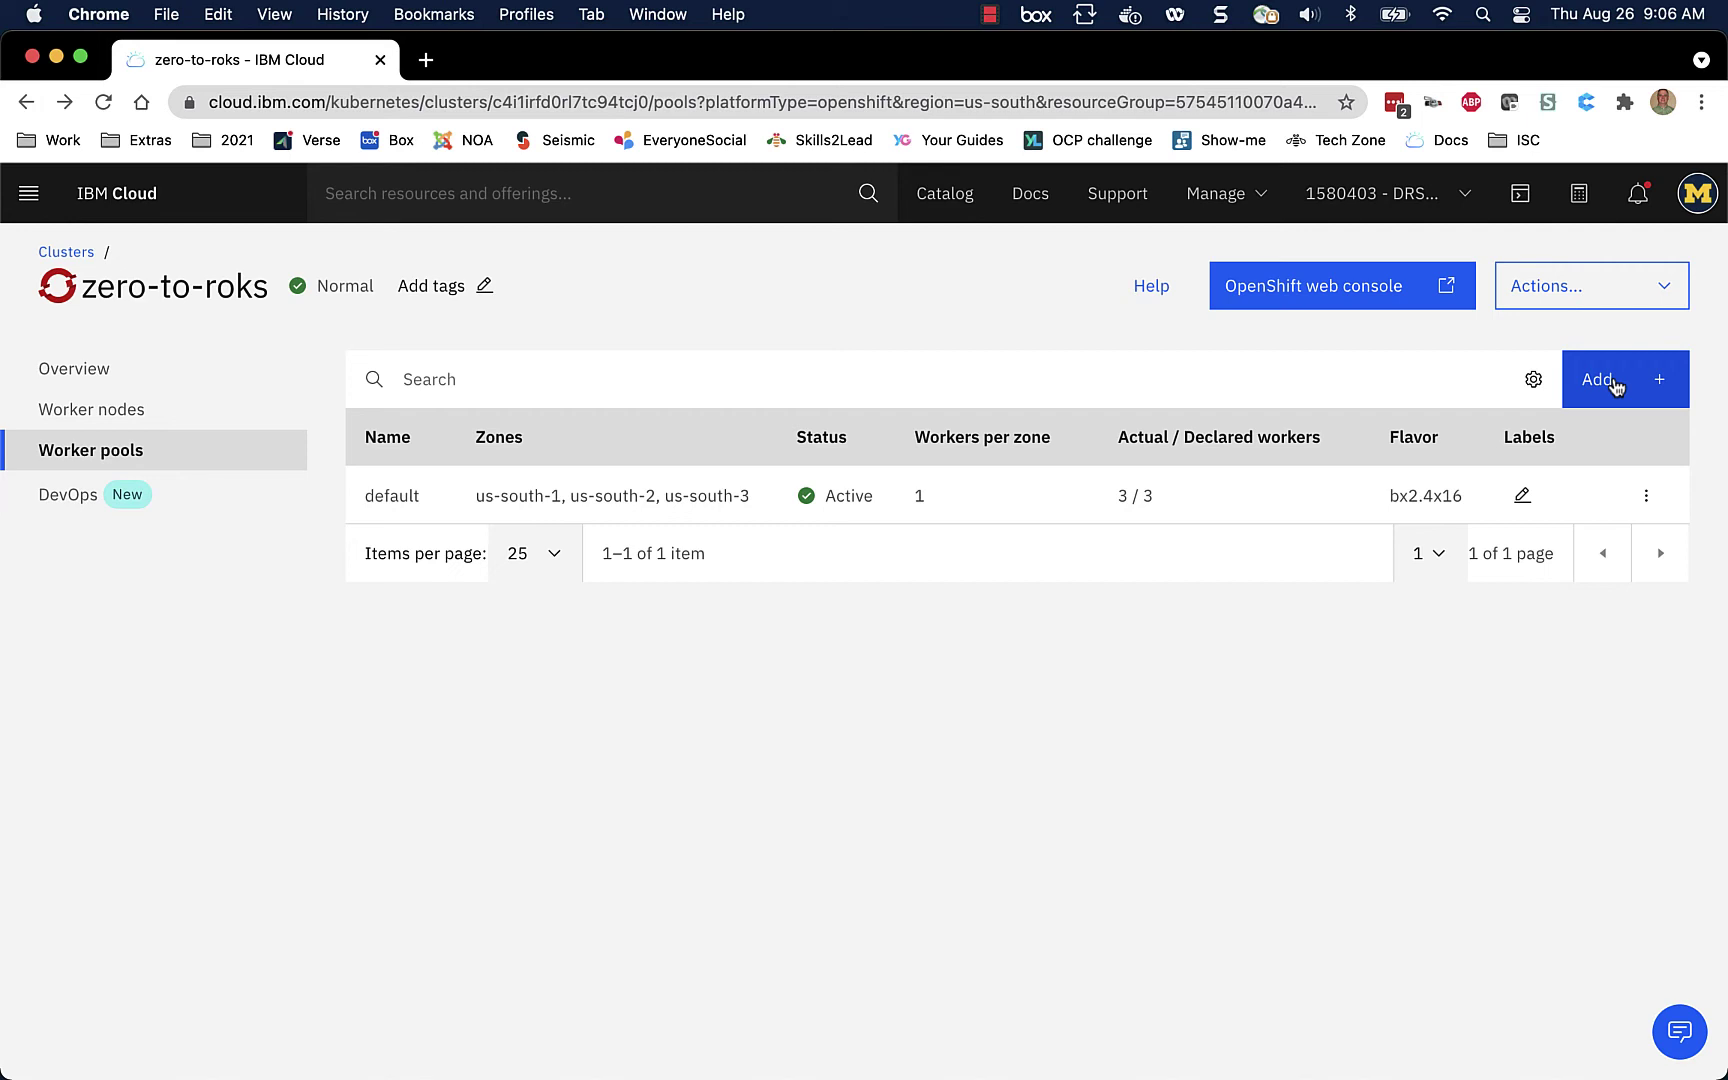
Step: Review the zone, flavor, node count and OCP entitlement options for adding a worker pool, and leave without creating one
{"action": "left_click", "coordinate": [1613, 382]}
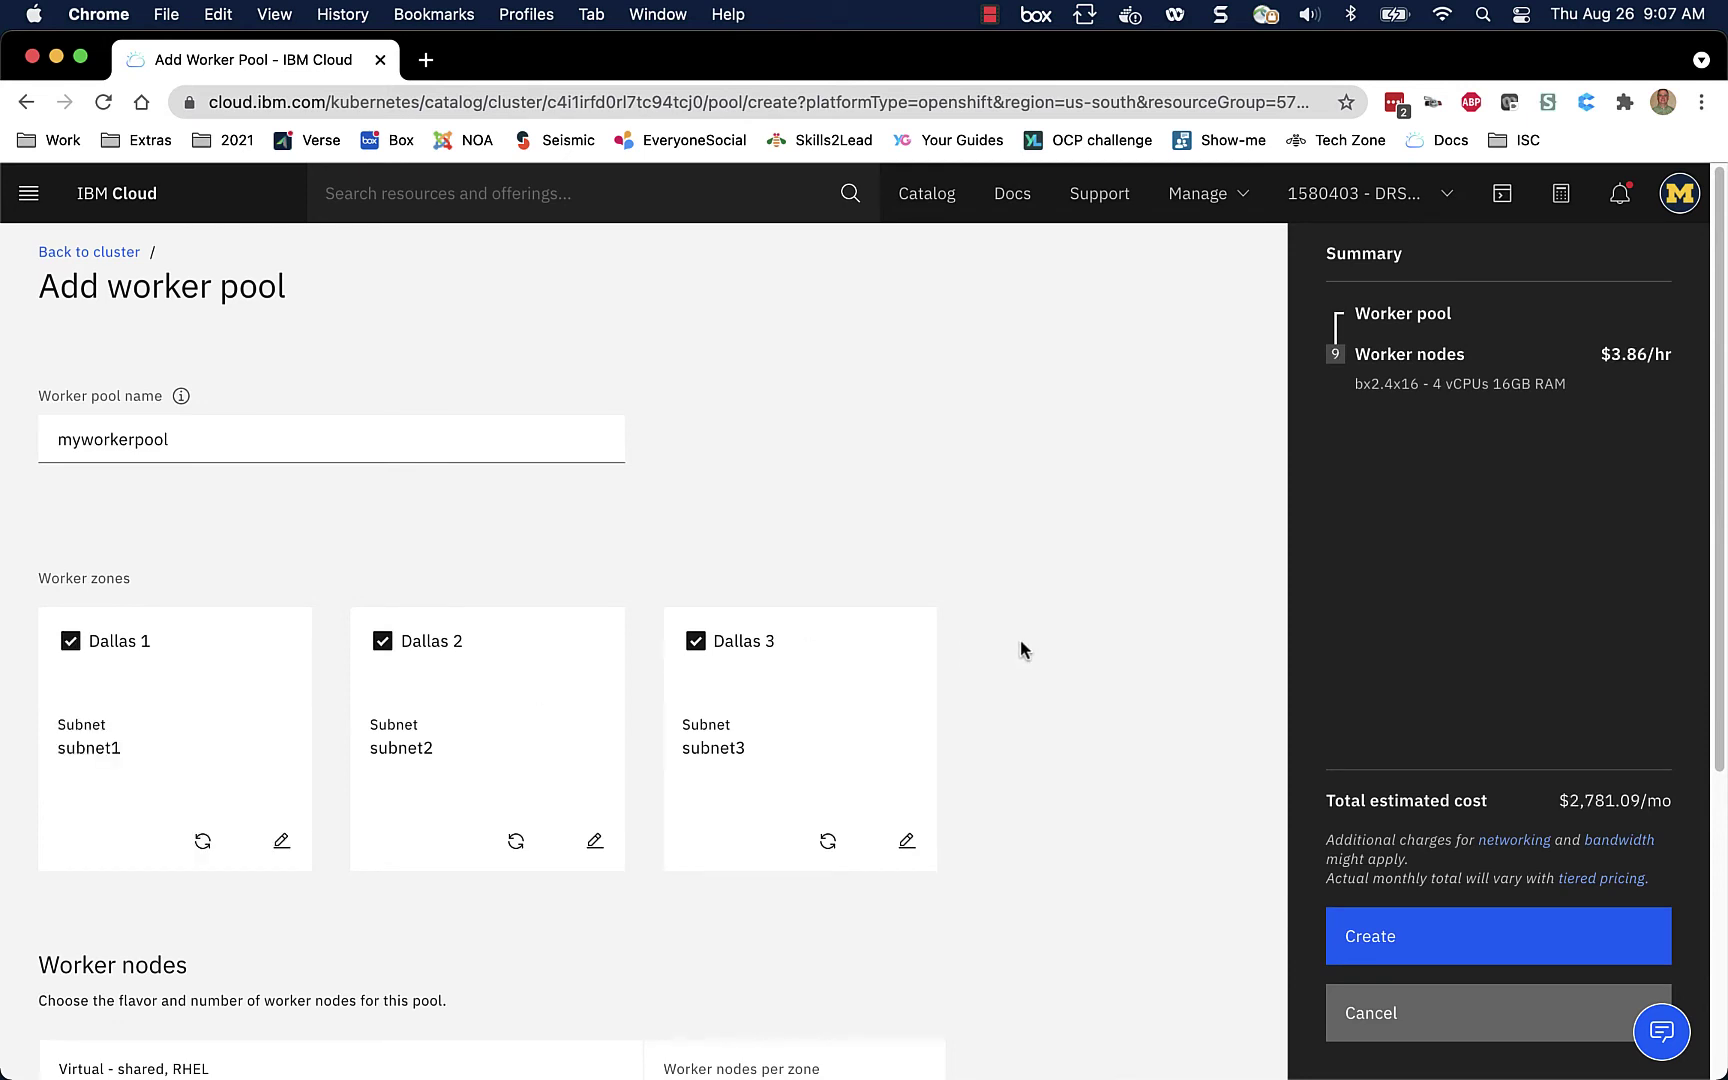
{"action": "scroll", "coordinate": [1106, 651], "scroll_direction": "down", "scroll_amount": 5}
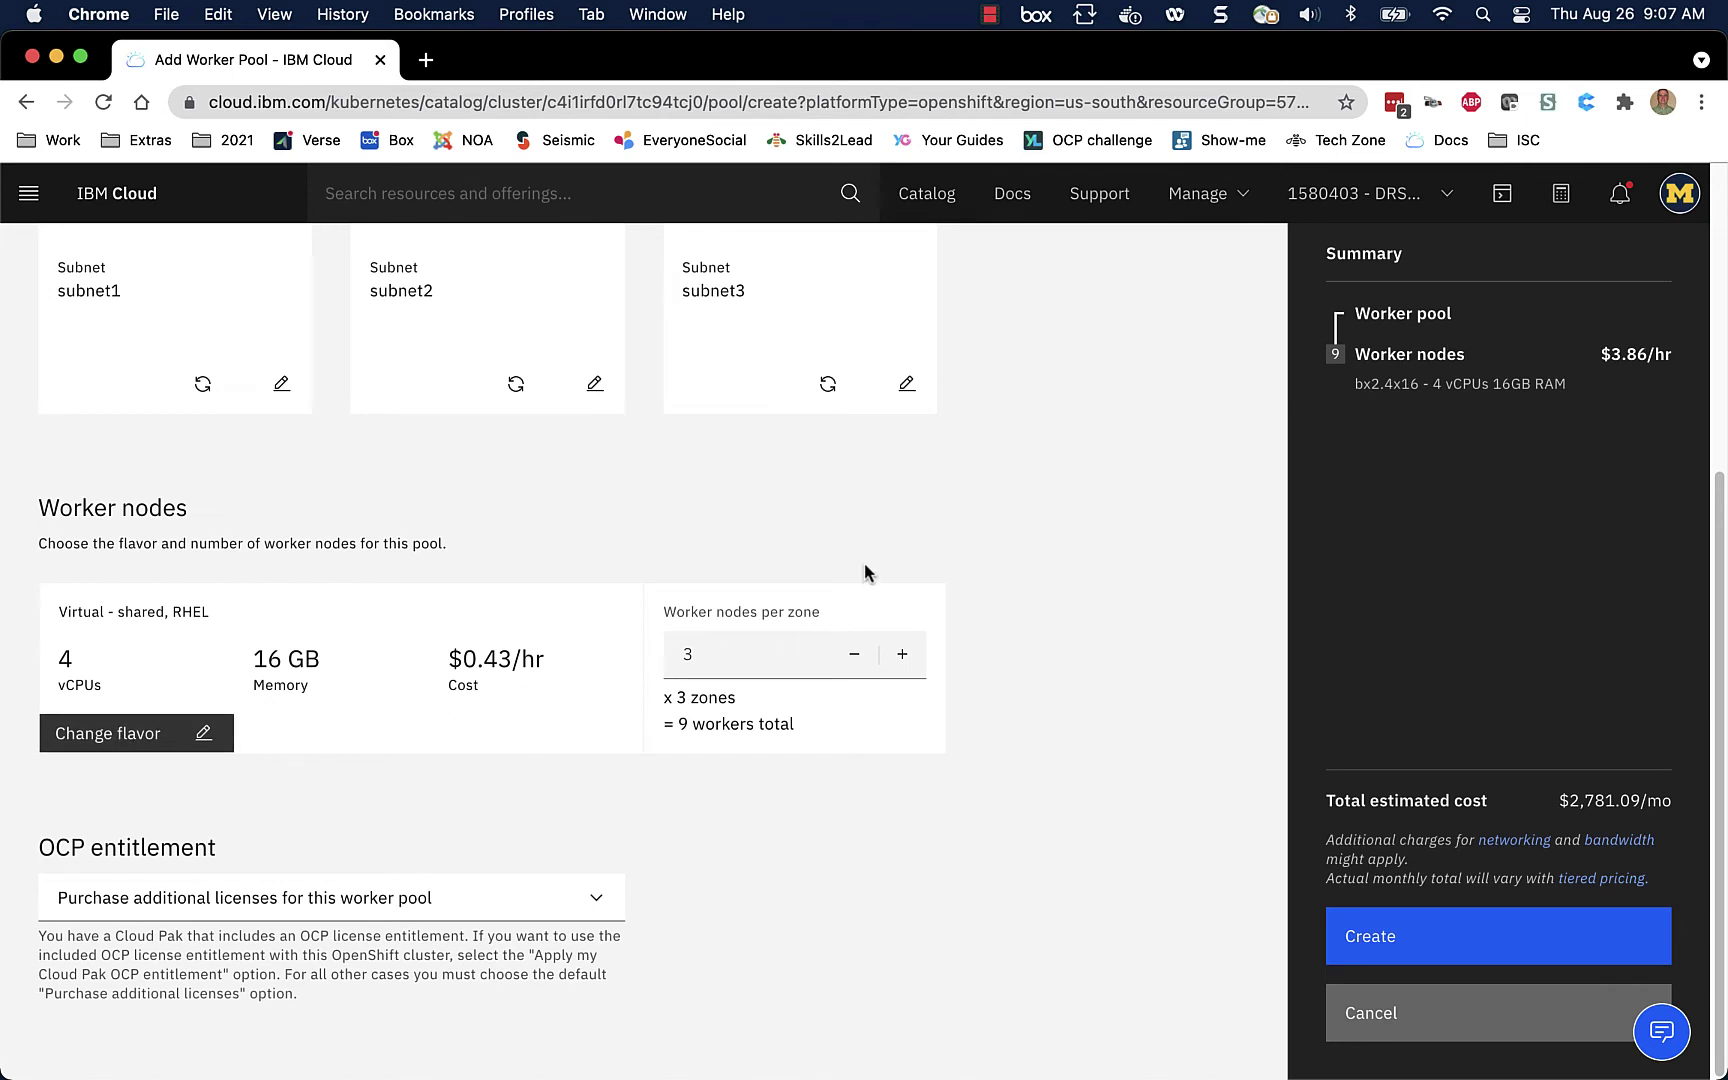
{"action": "left_click", "coordinate": [25, 103]}
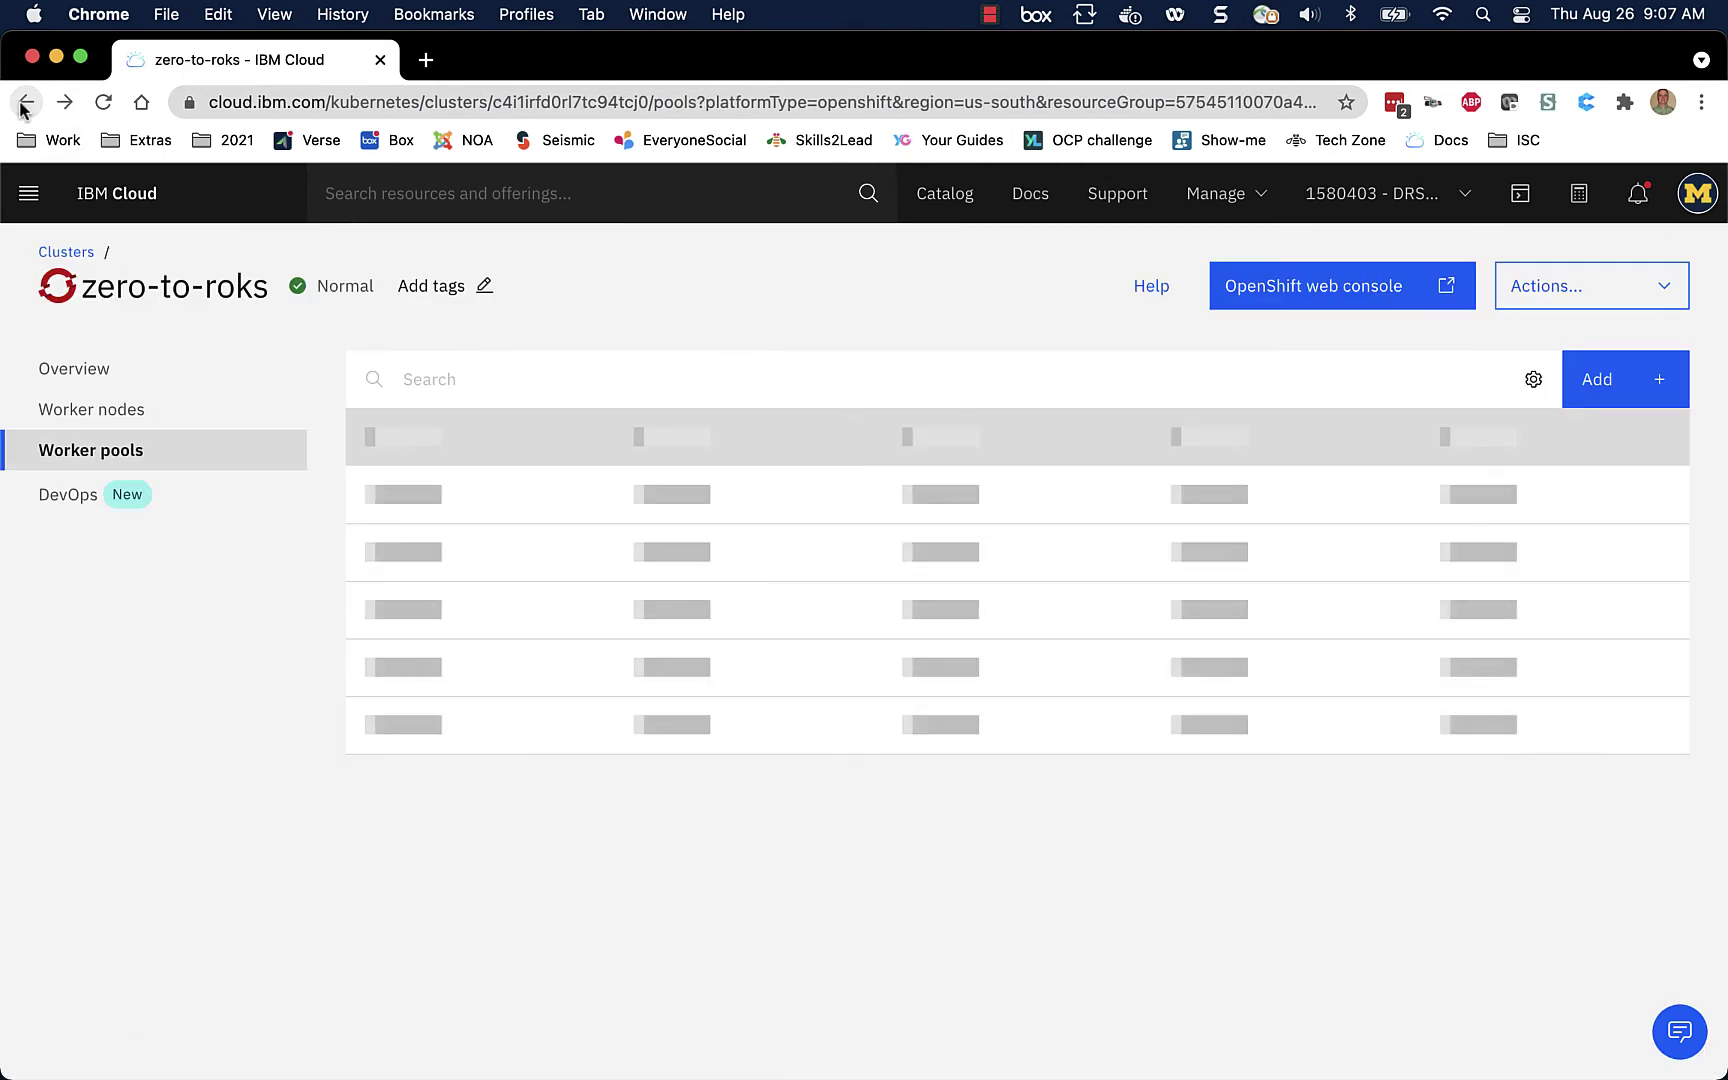
Step: Return to the cluster overview and examine its status, details and node health
{"action": "left_click", "coordinate": [70, 367]}
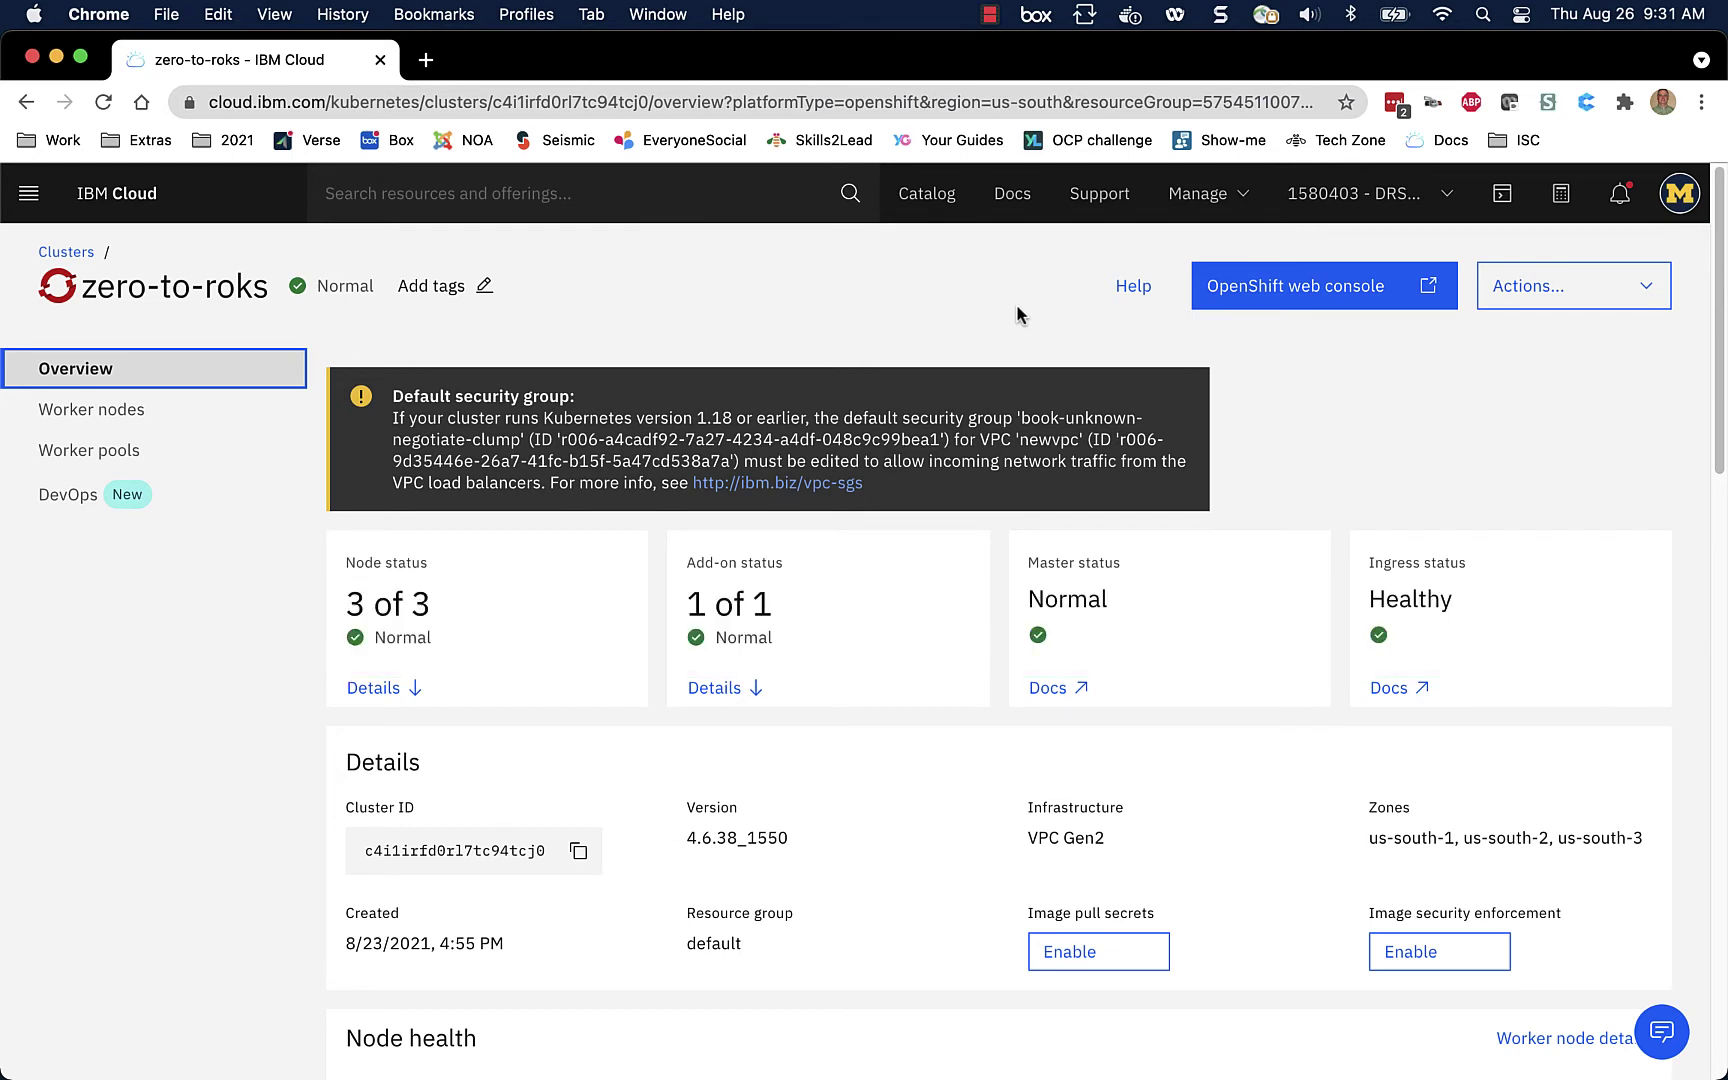
{"action": "scroll", "coordinate": [893, 330], "scroll_direction": "down", "scroll_amount": 3}
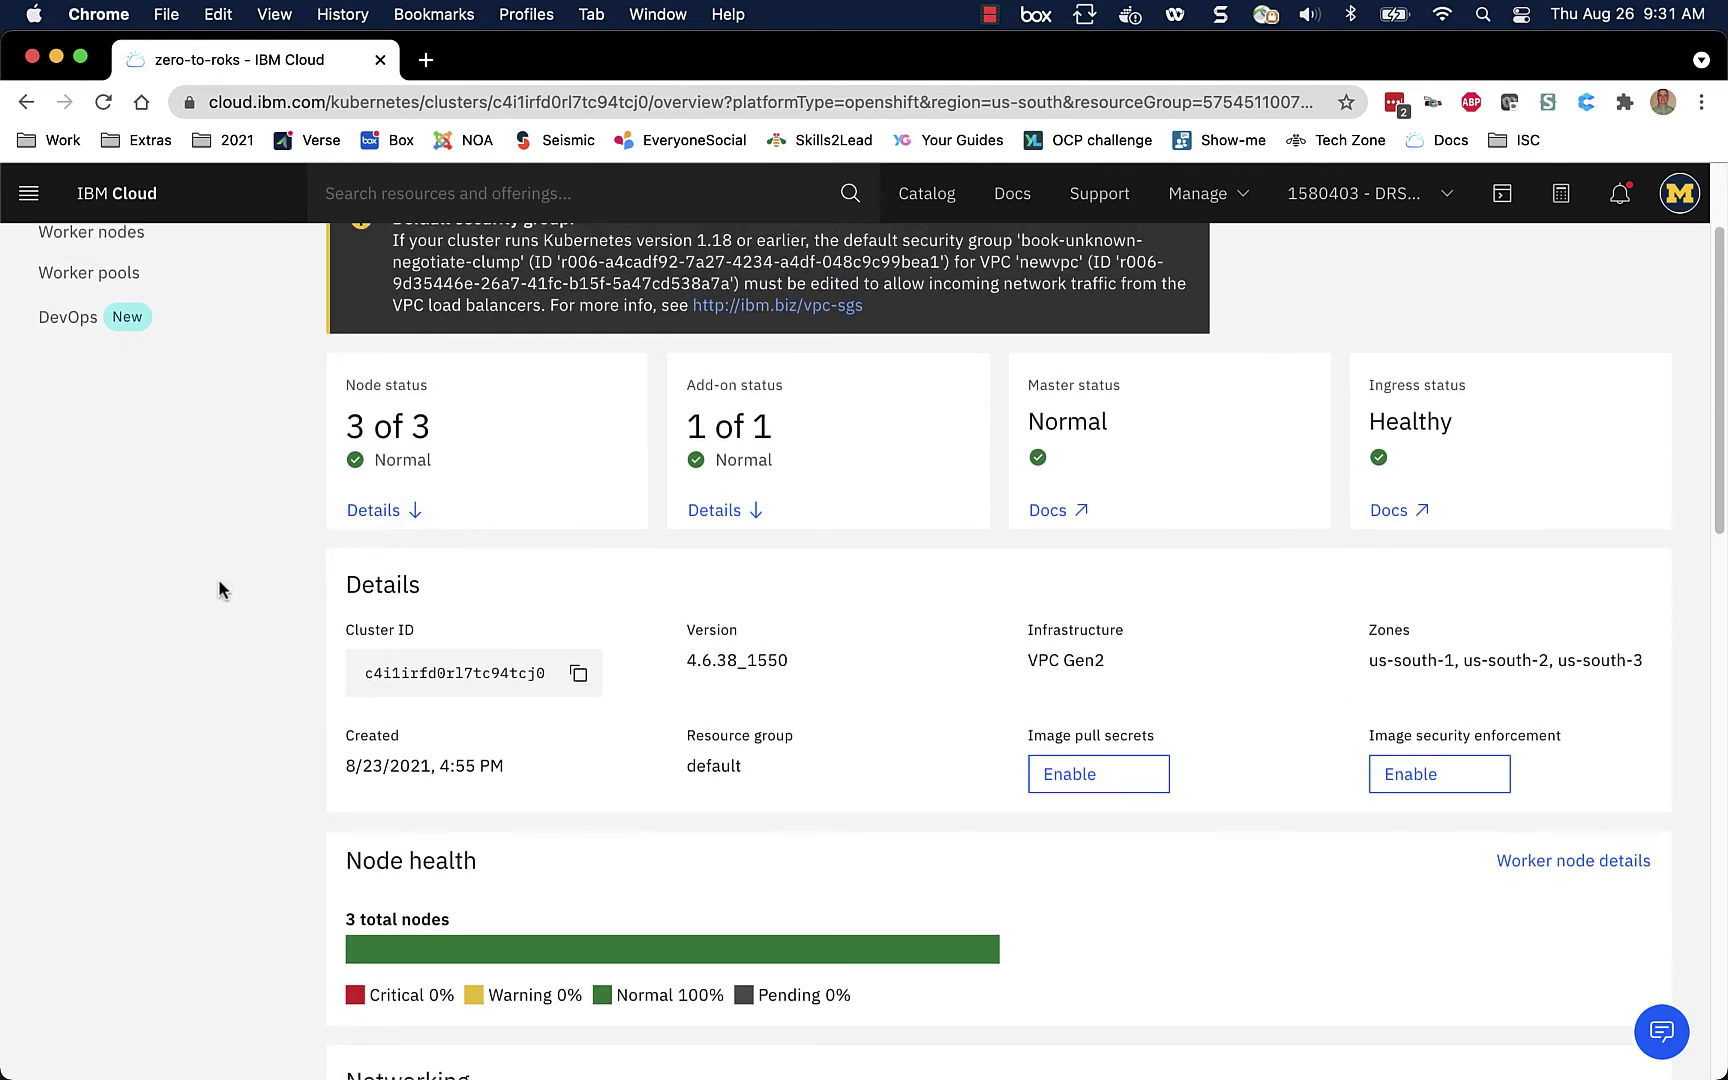
{"action": "scroll", "coordinate": [219, 578], "scroll_direction": "down", "scroll_amount": 1}
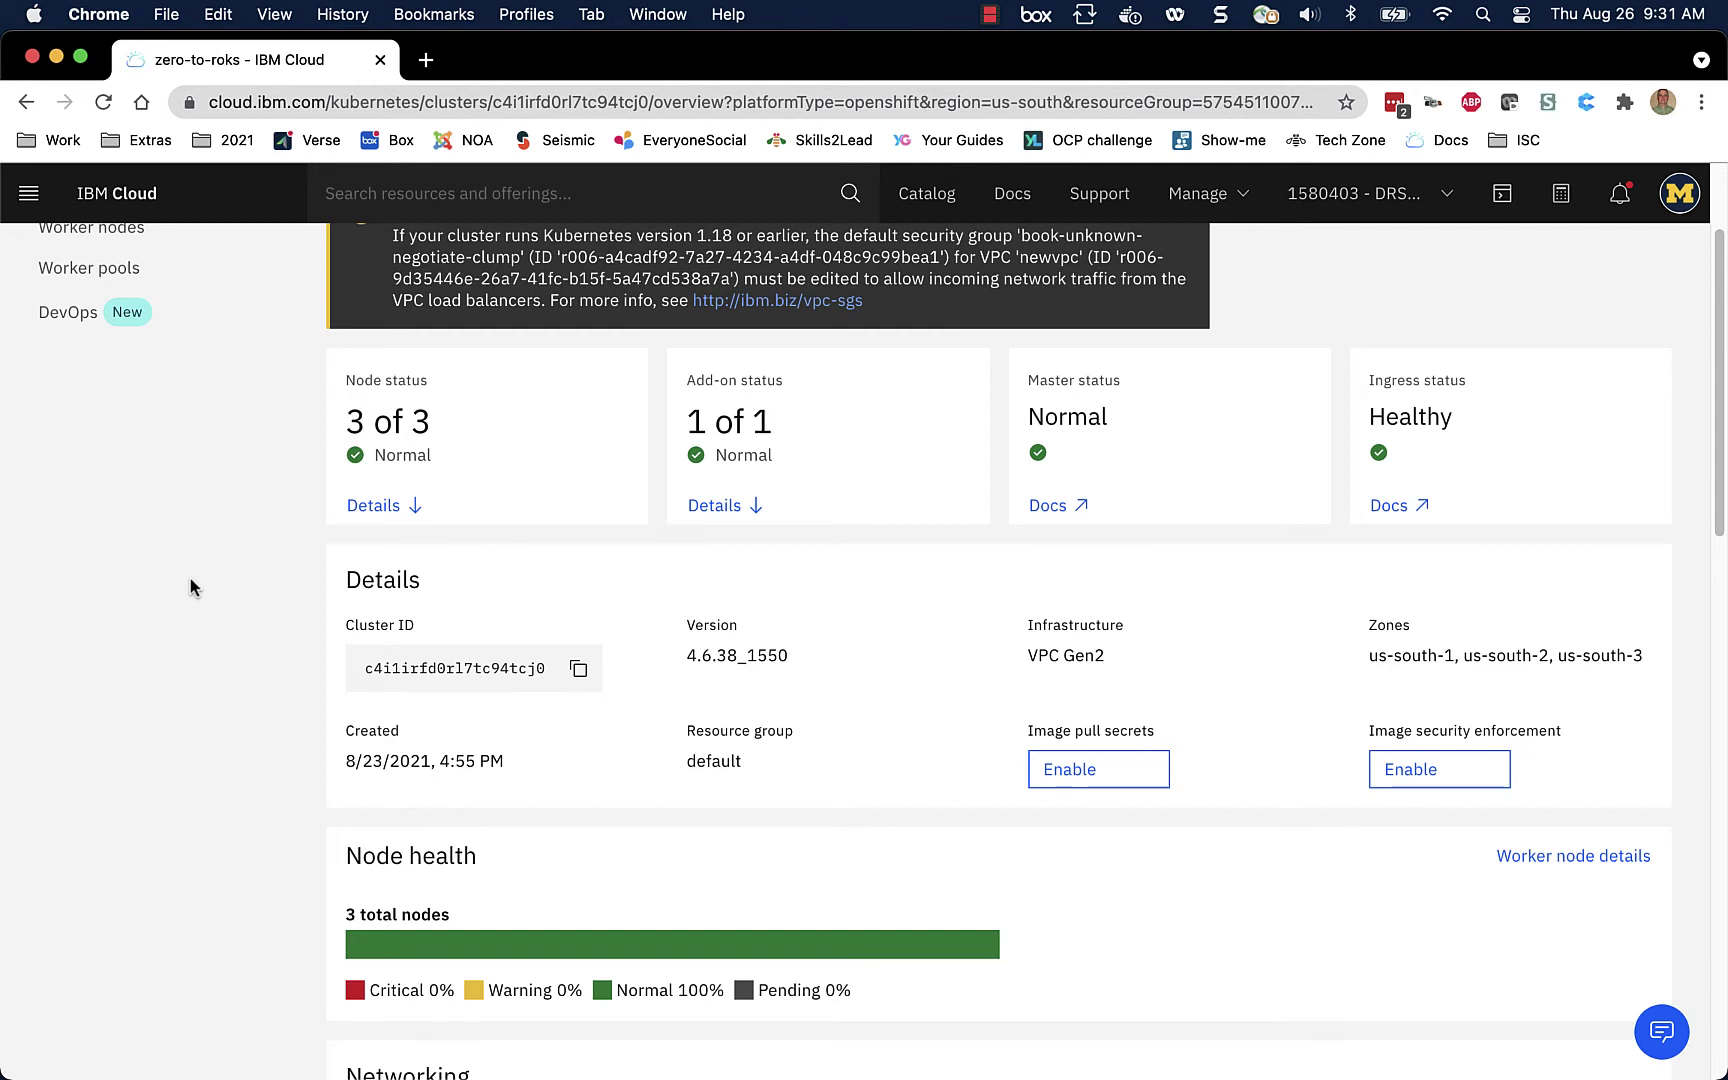
Step: Review the logging integration options, selecting the IBM Cloud Log Analysis with LogDNA-mhn instance in Dallas, and leave without connecting
{"action": "scroll", "coordinate": [169, 585], "scroll_direction": "down", "scroll_amount": 4}
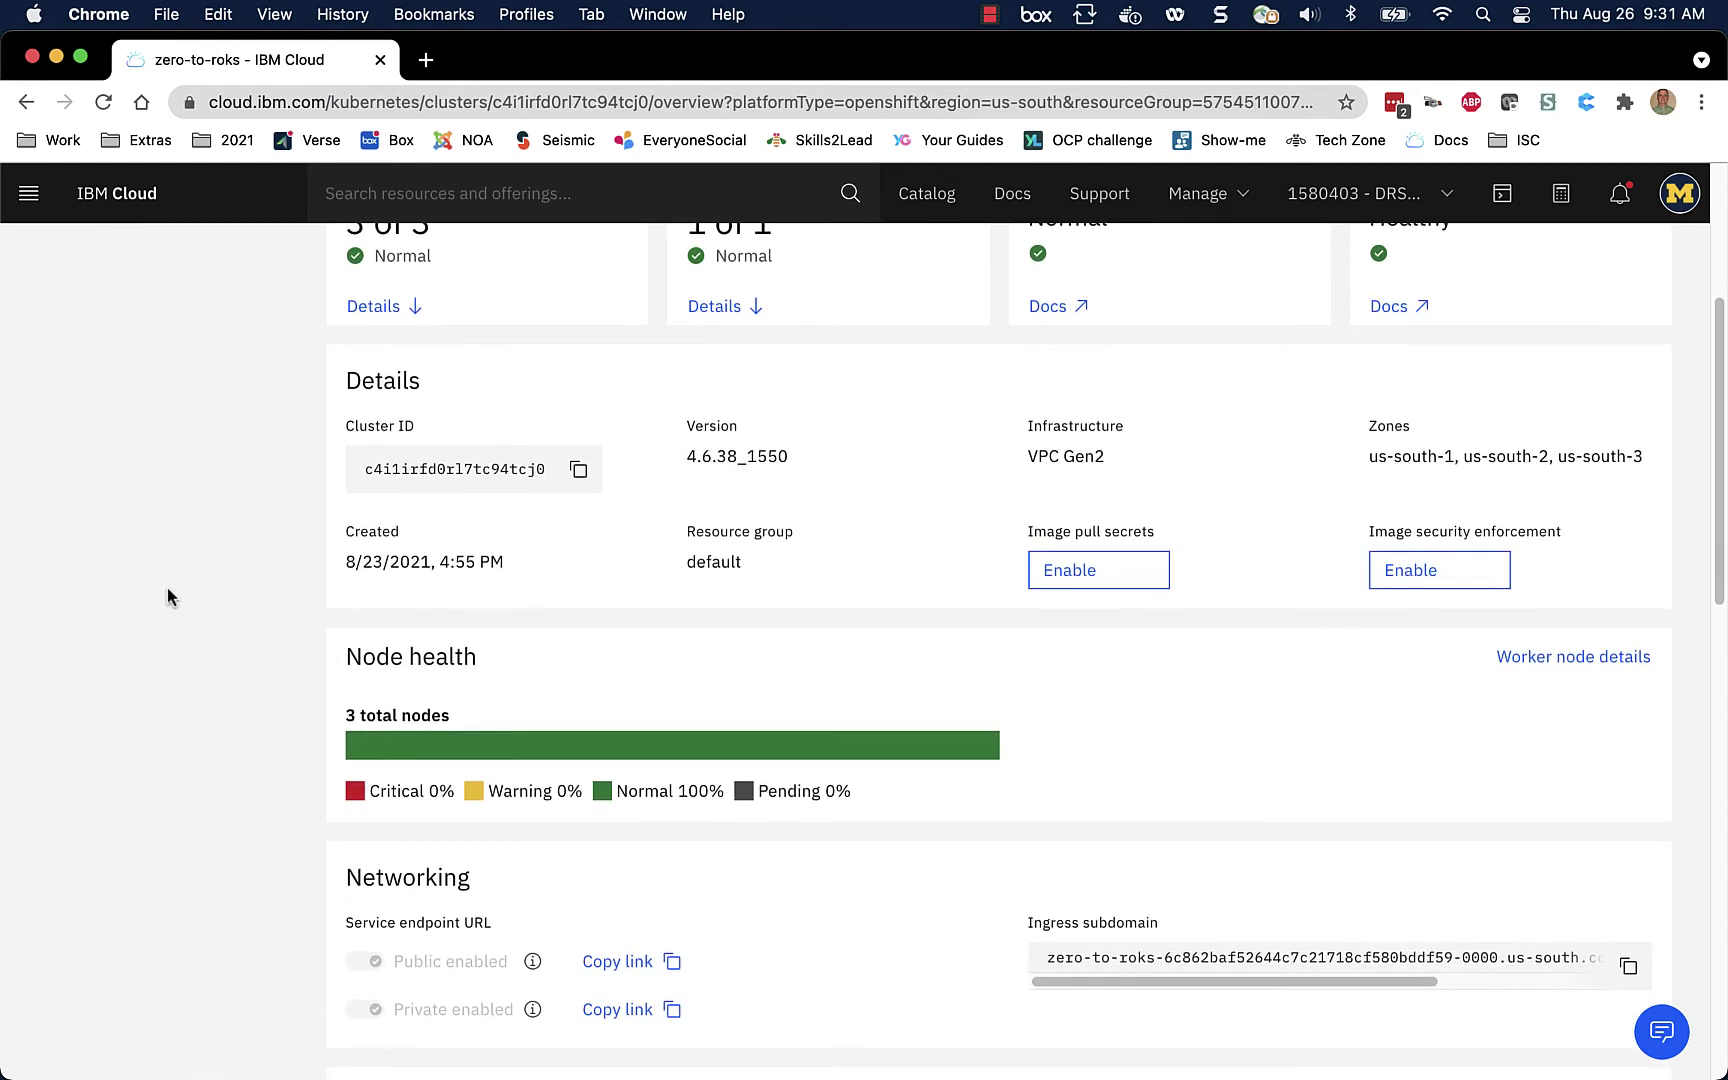
{"action": "scroll", "coordinate": [86, 580], "scroll_direction": "down", "scroll_amount": 5}
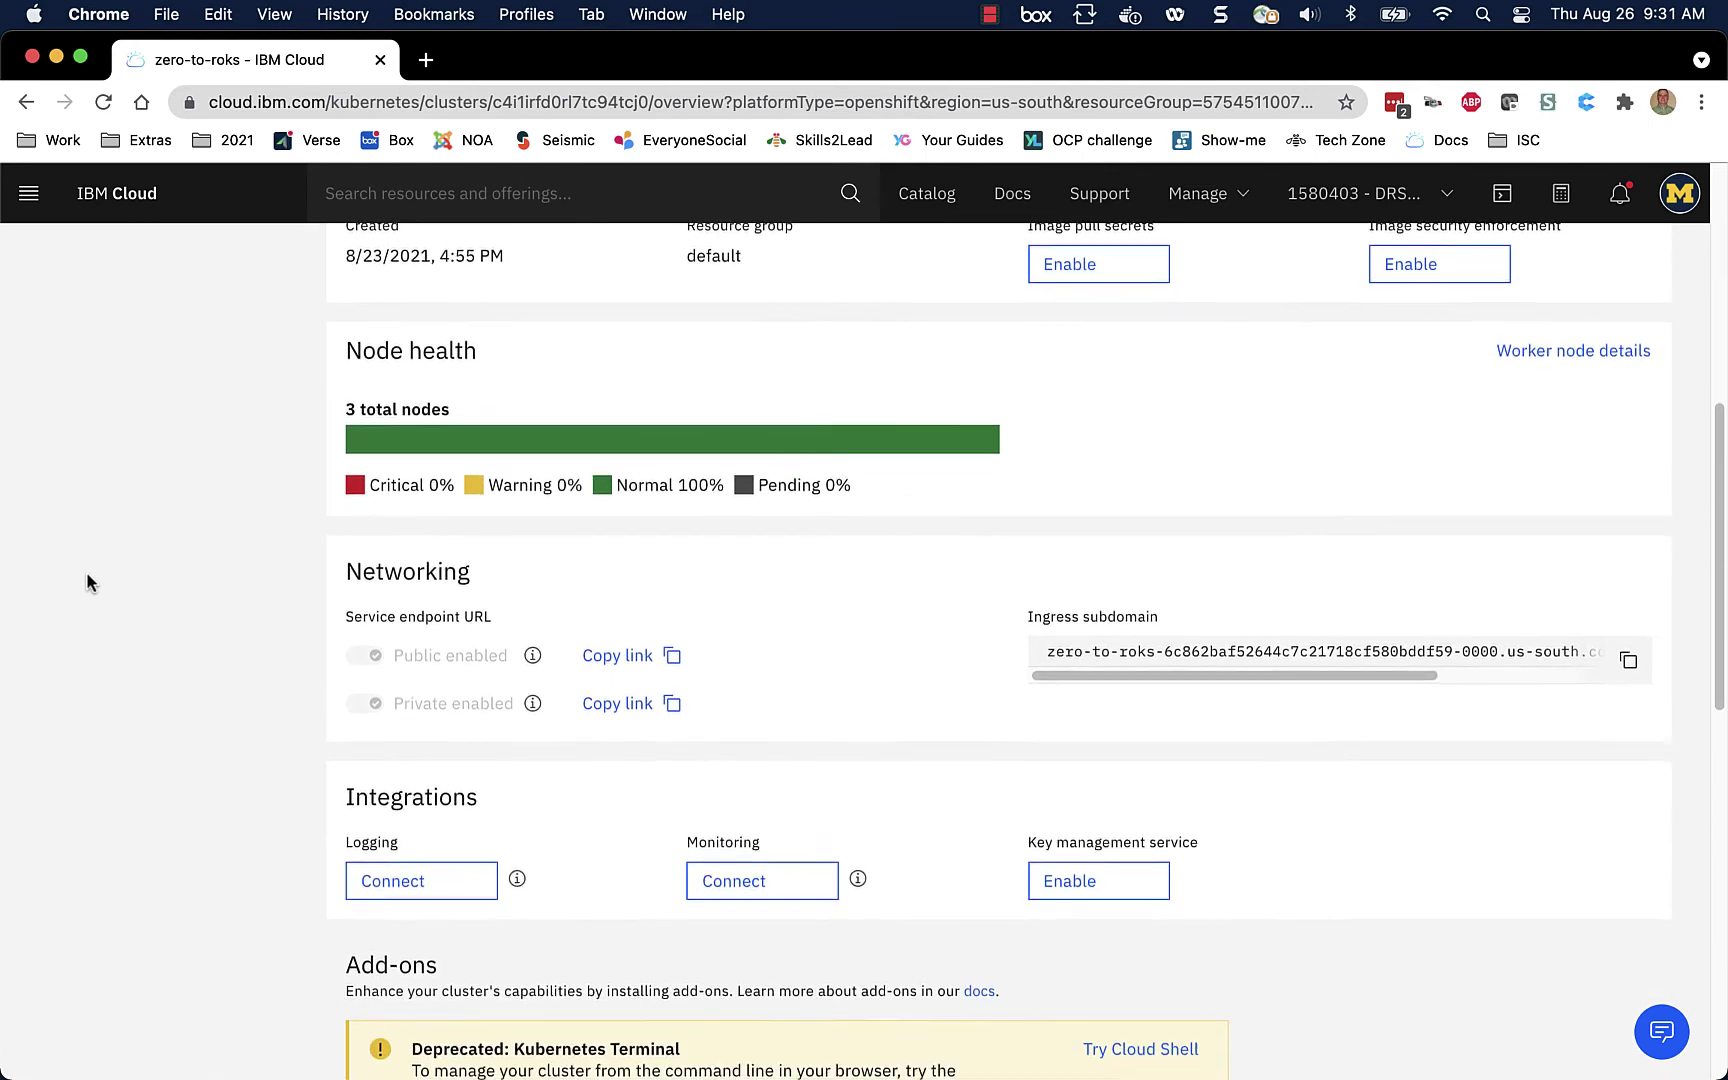
{"action": "scroll", "coordinate": [87, 580], "scroll_direction": "down", "scroll_amount": 2}
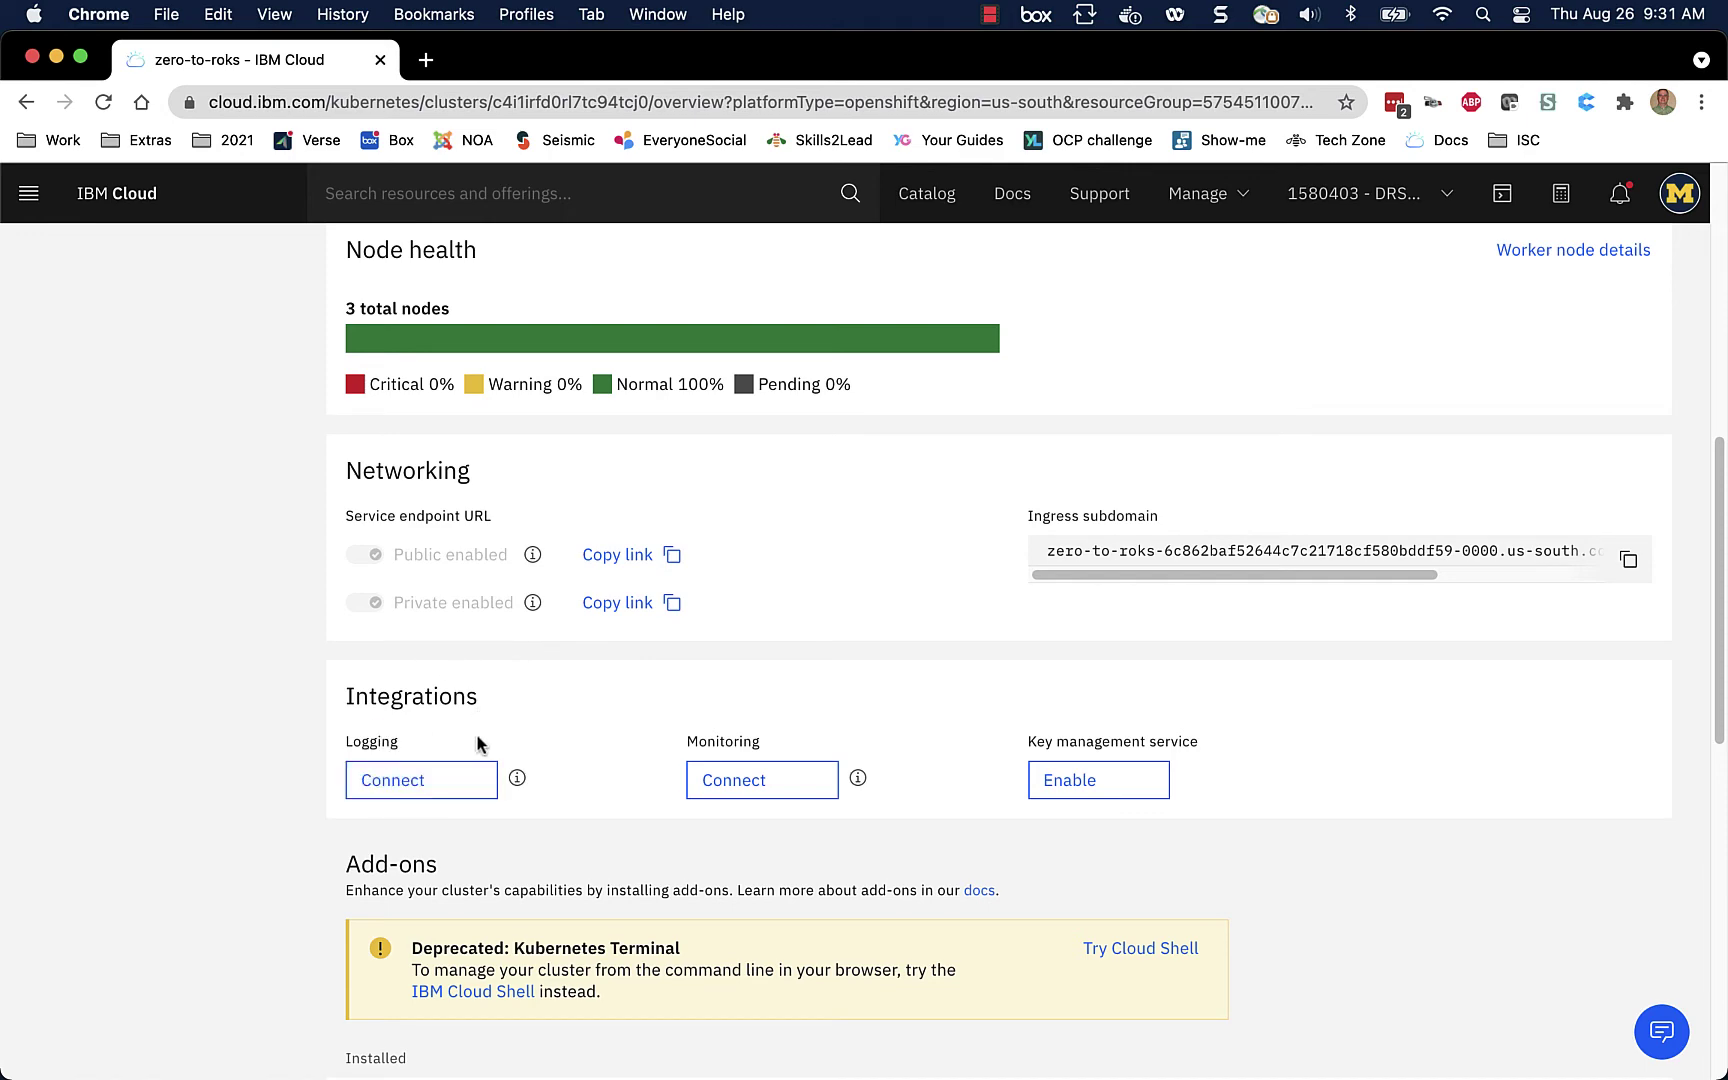
{"action": "left_click", "coordinate": [424, 783]}
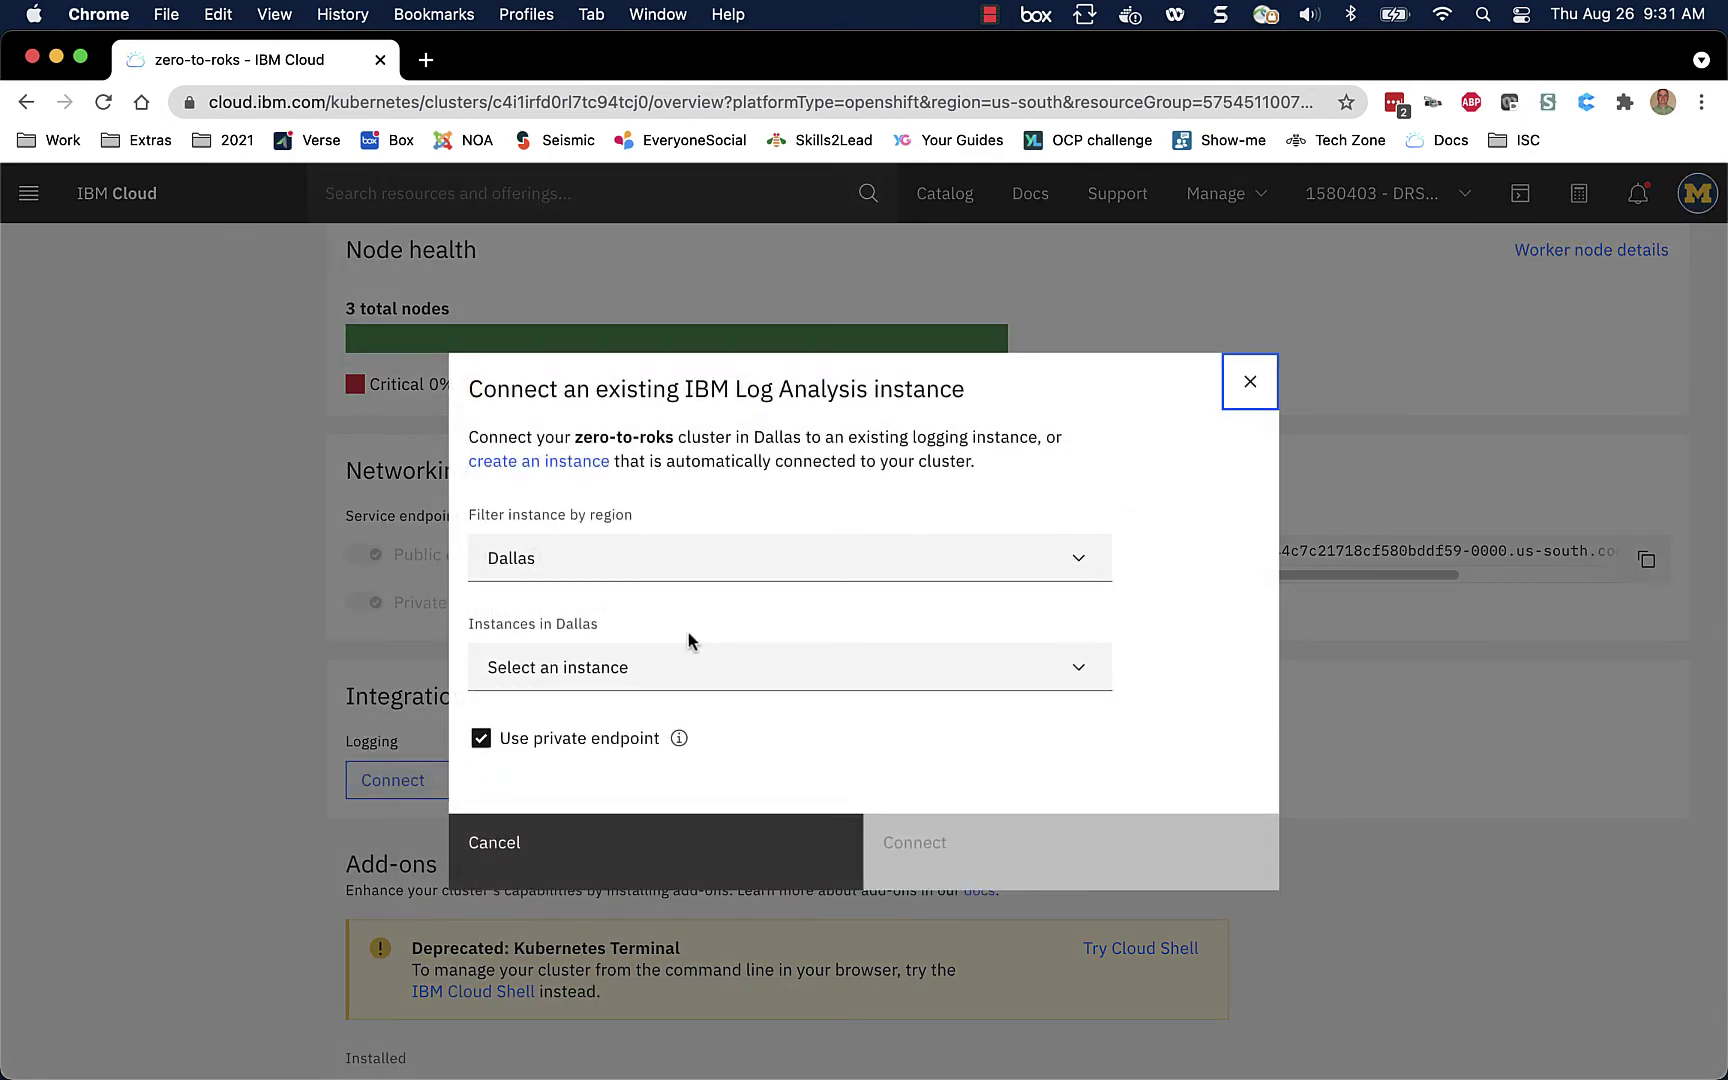
{"action": "left_click", "coordinate": [887, 683]}
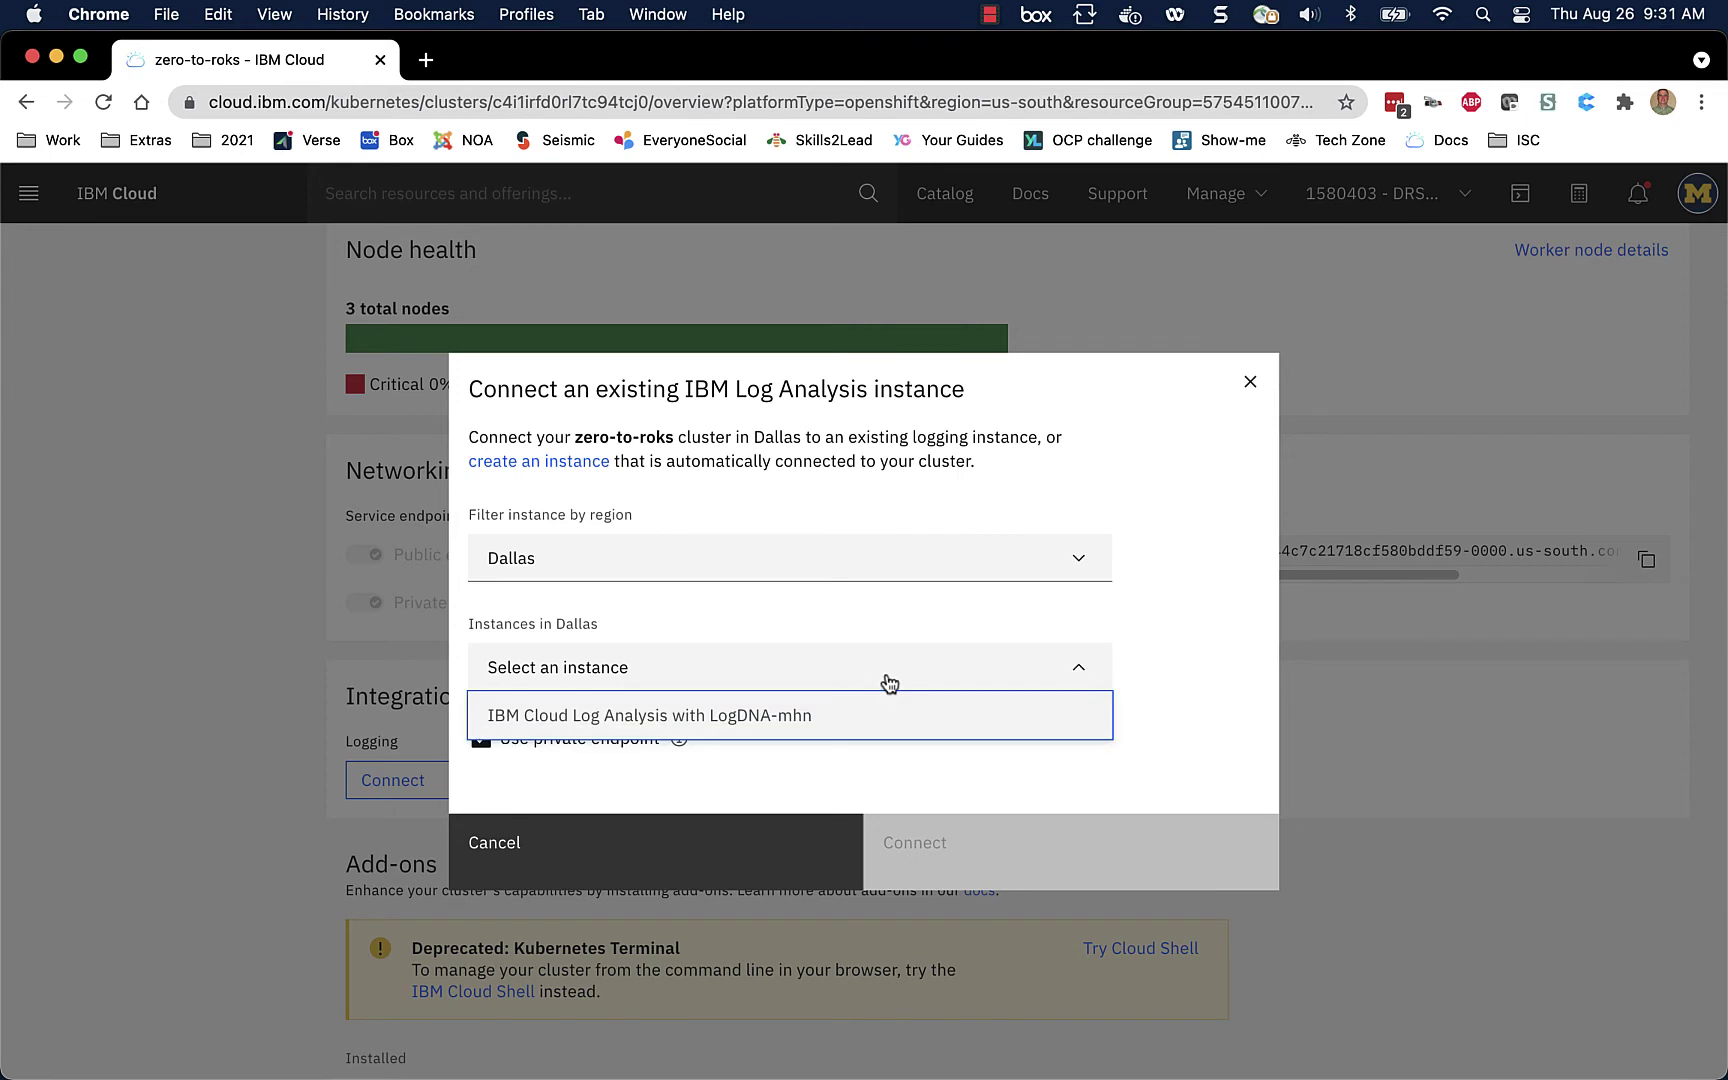
{"action": "left_click", "coordinate": [748, 727]}
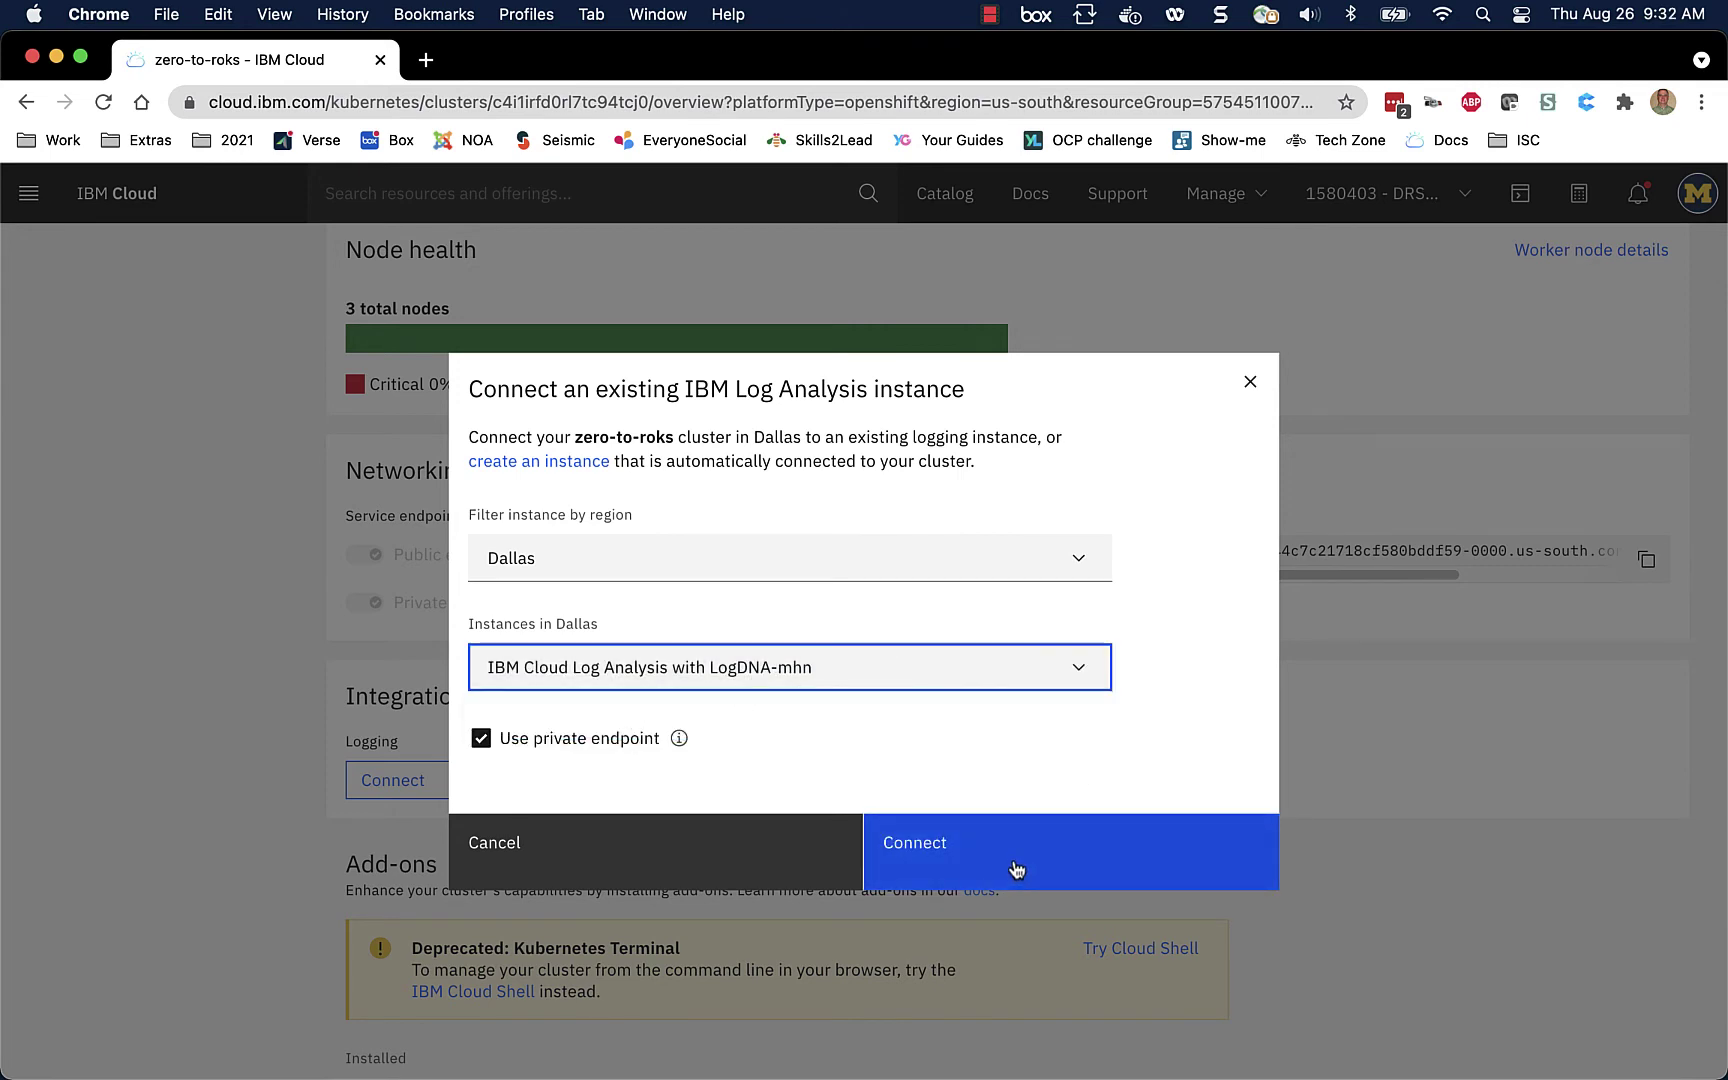
{"action": "left_click", "coordinate": [1248, 384]}
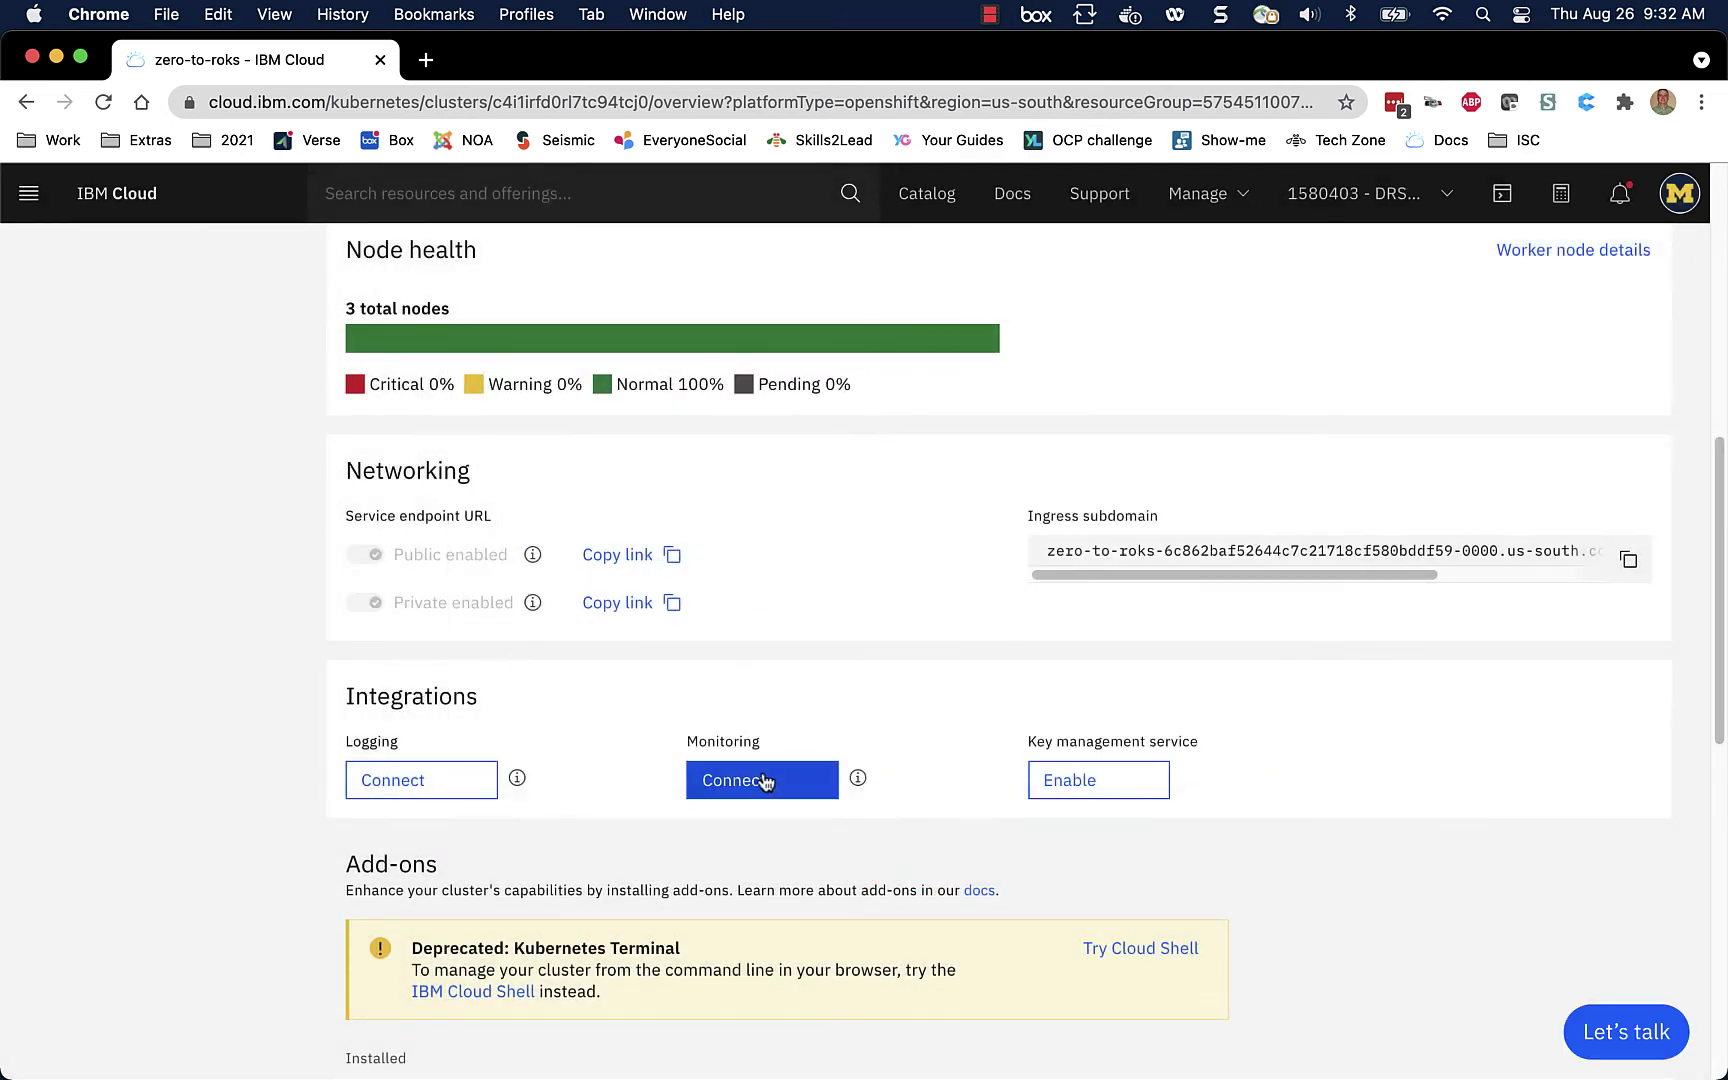
Step: Review the monitoring integration options, selecting the IBM Cloud Monitoring with Sysdig-tug instance in Dallas, and leave without connecting
{"action": "left_click", "coordinate": [765, 781]}
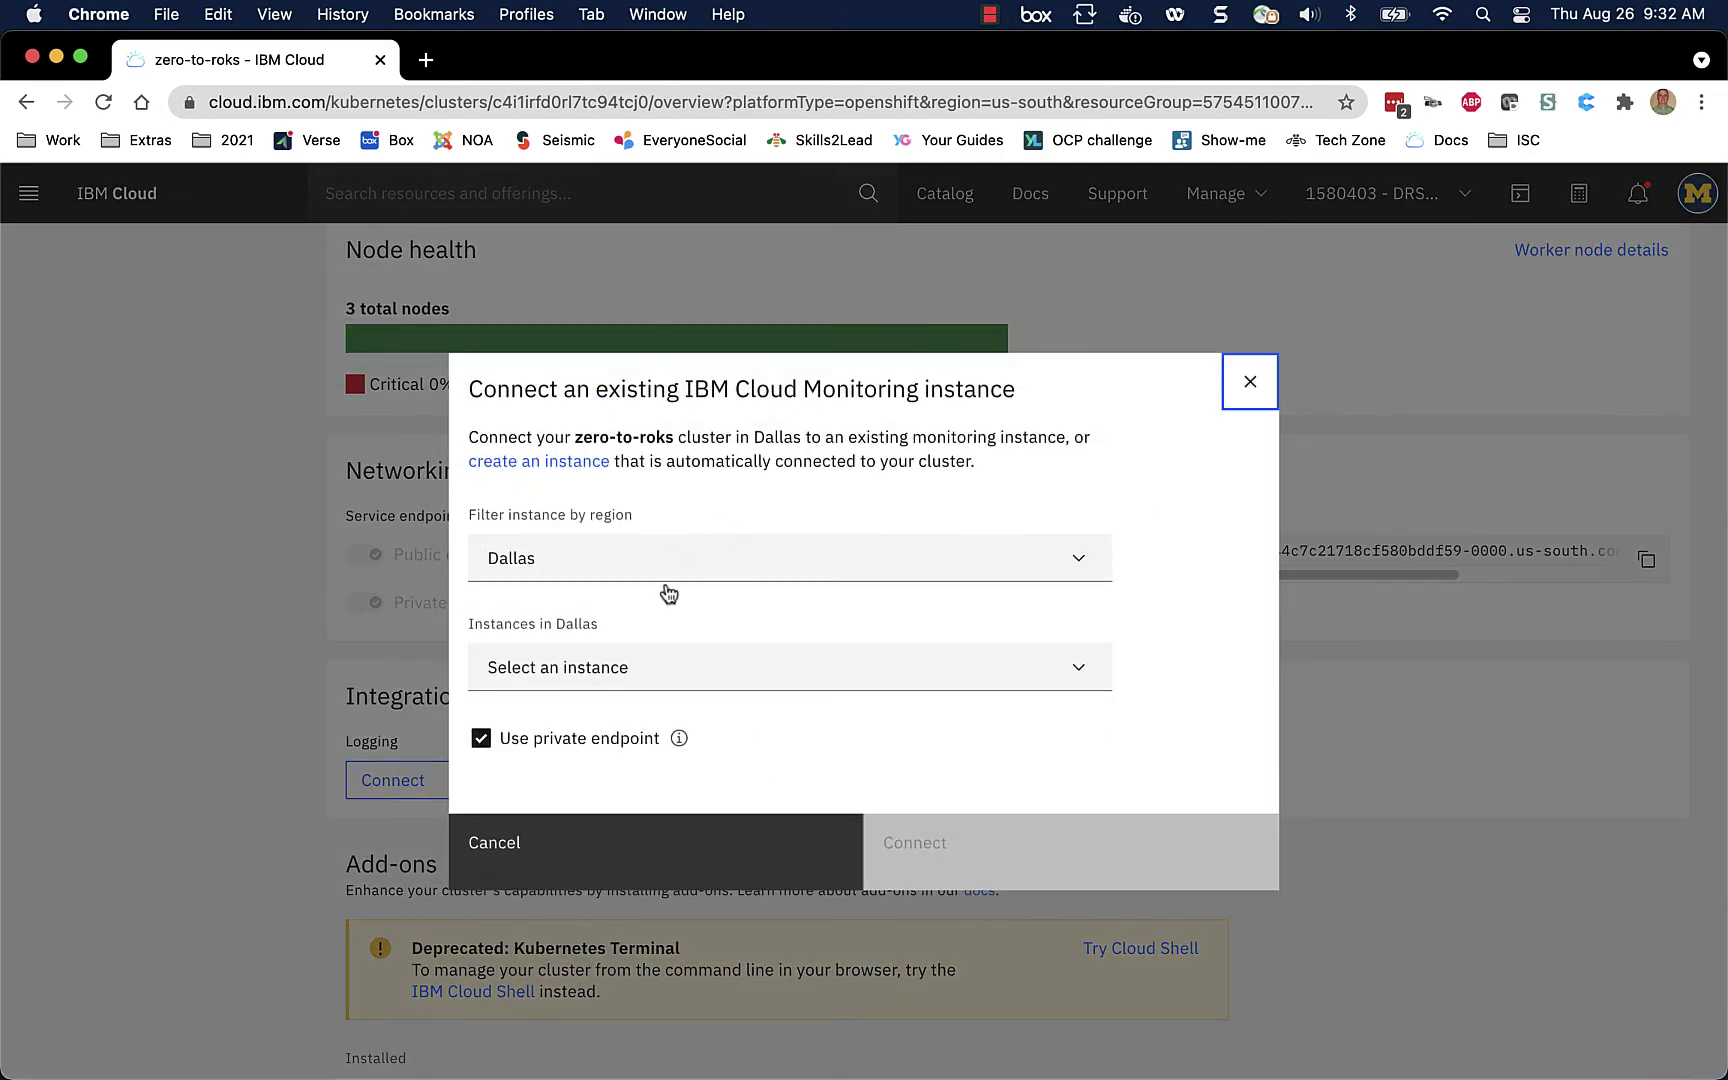
{"action": "left_click", "coordinate": [742, 668]}
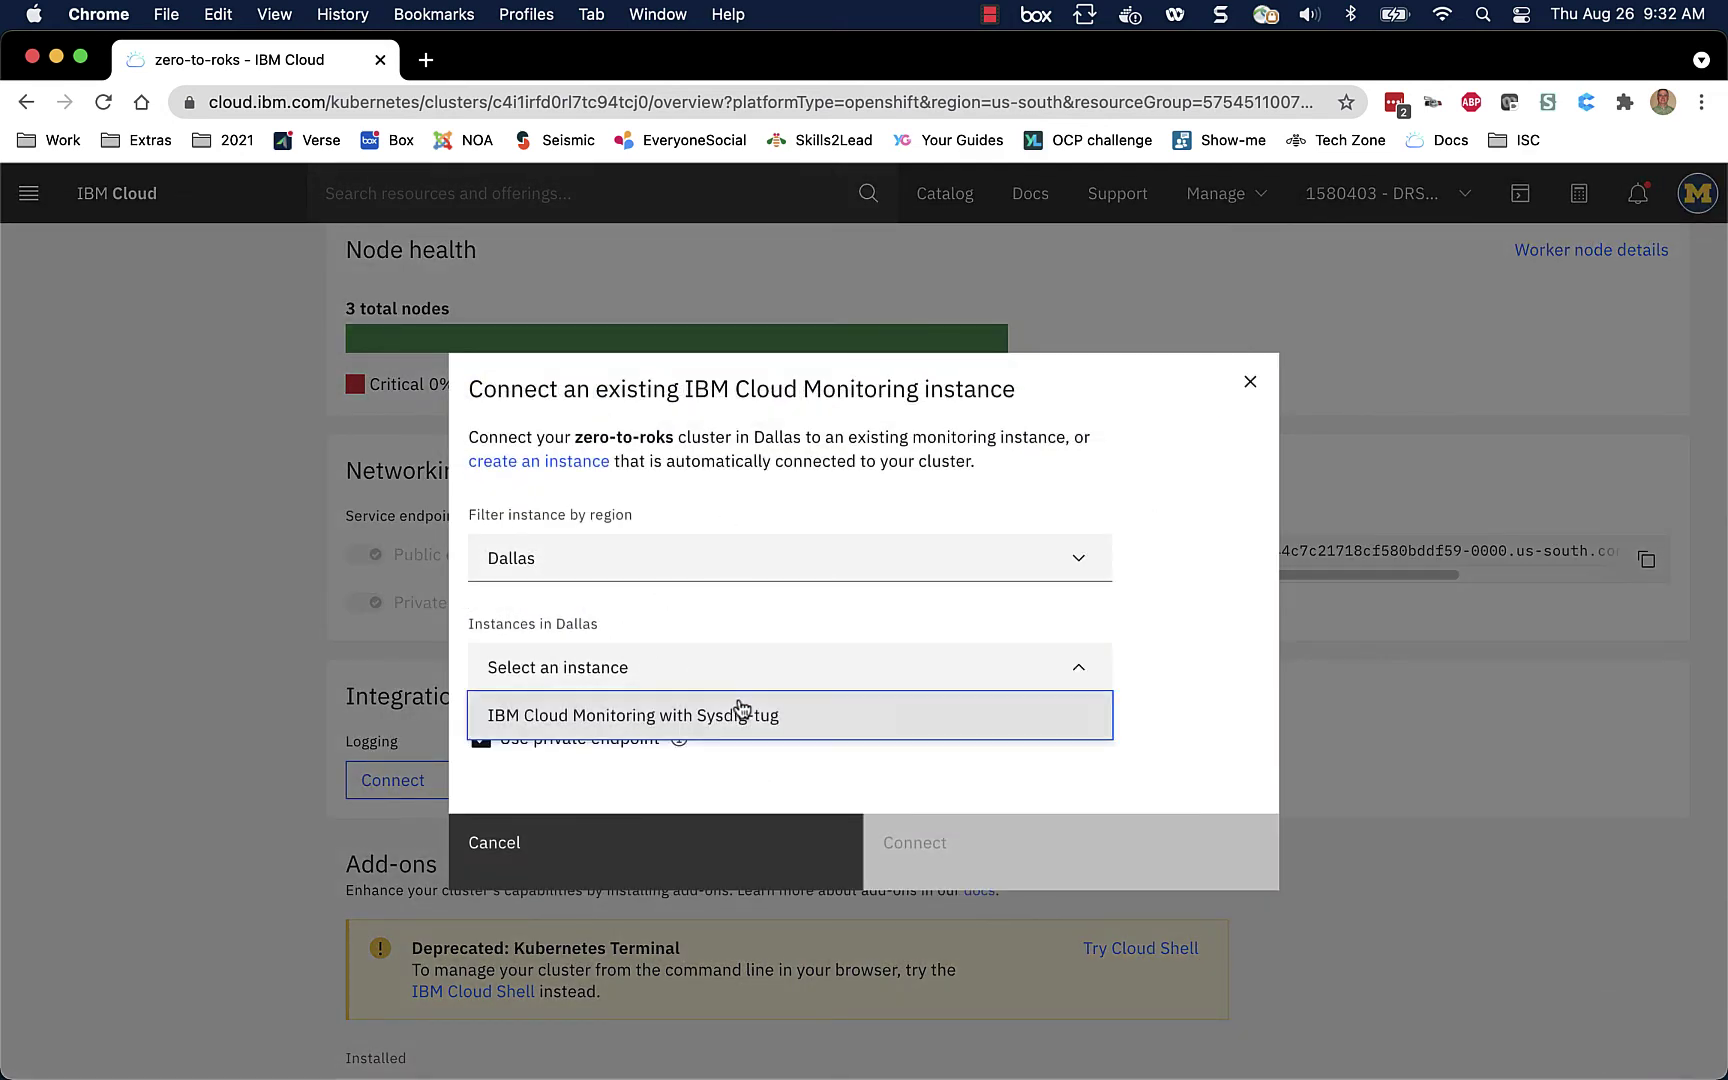
{"action": "left_click", "coordinate": [736, 720]}
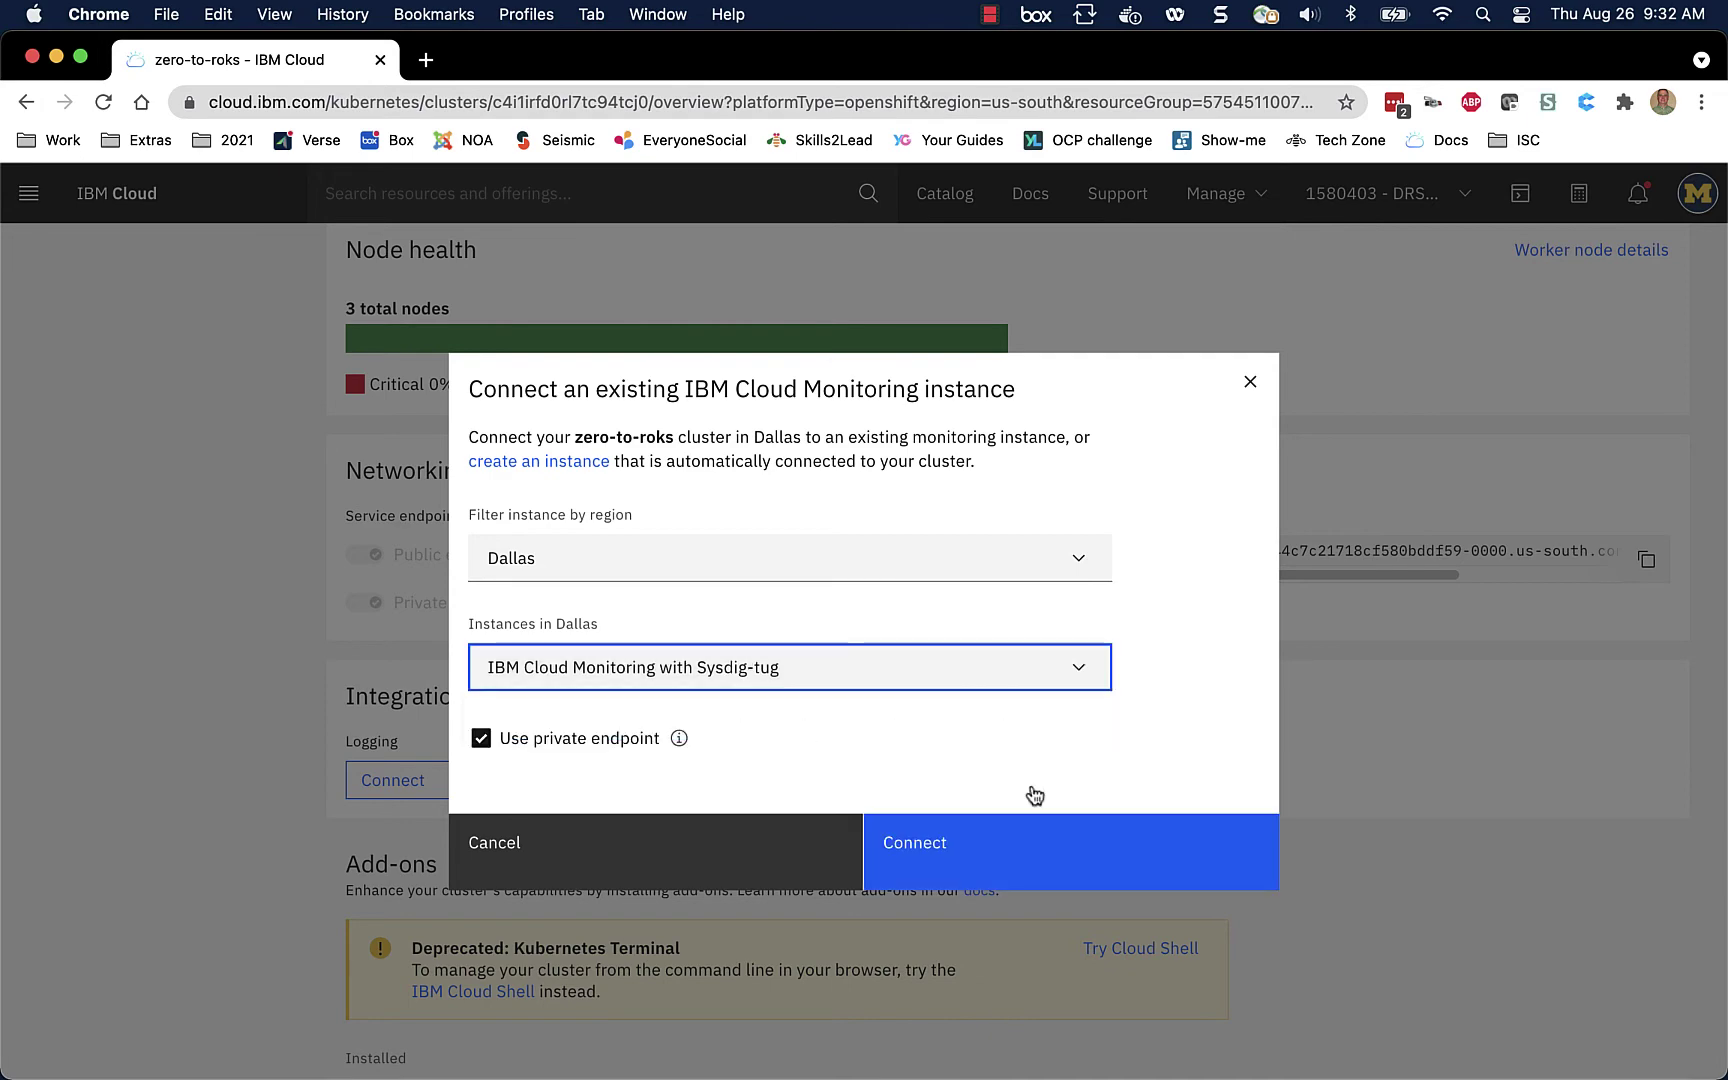
{"action": "left_click", "coordinate": [1251, 385]}
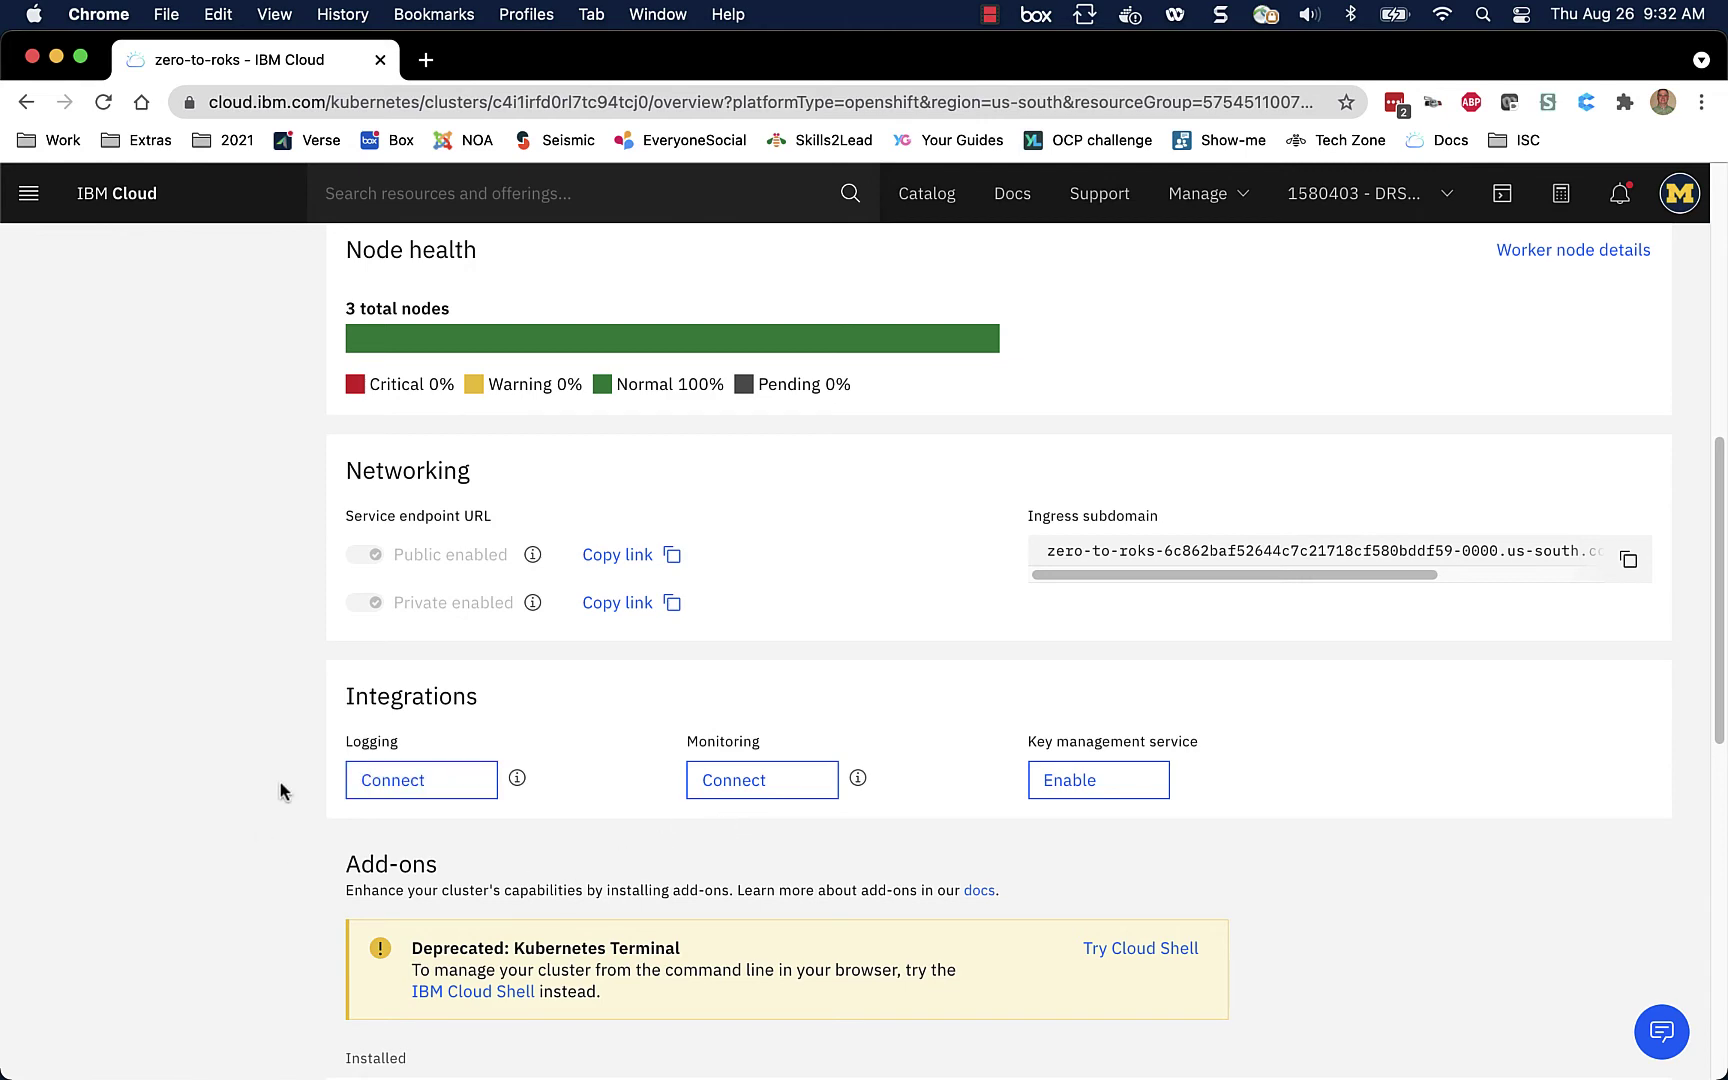
Step: Review the image security enforcement option in the cluster details and cancel without enabling it
{"action": "scroll", "coordinate": [228, 677], "scroll_direction": "up", "scroll_amount": 10}
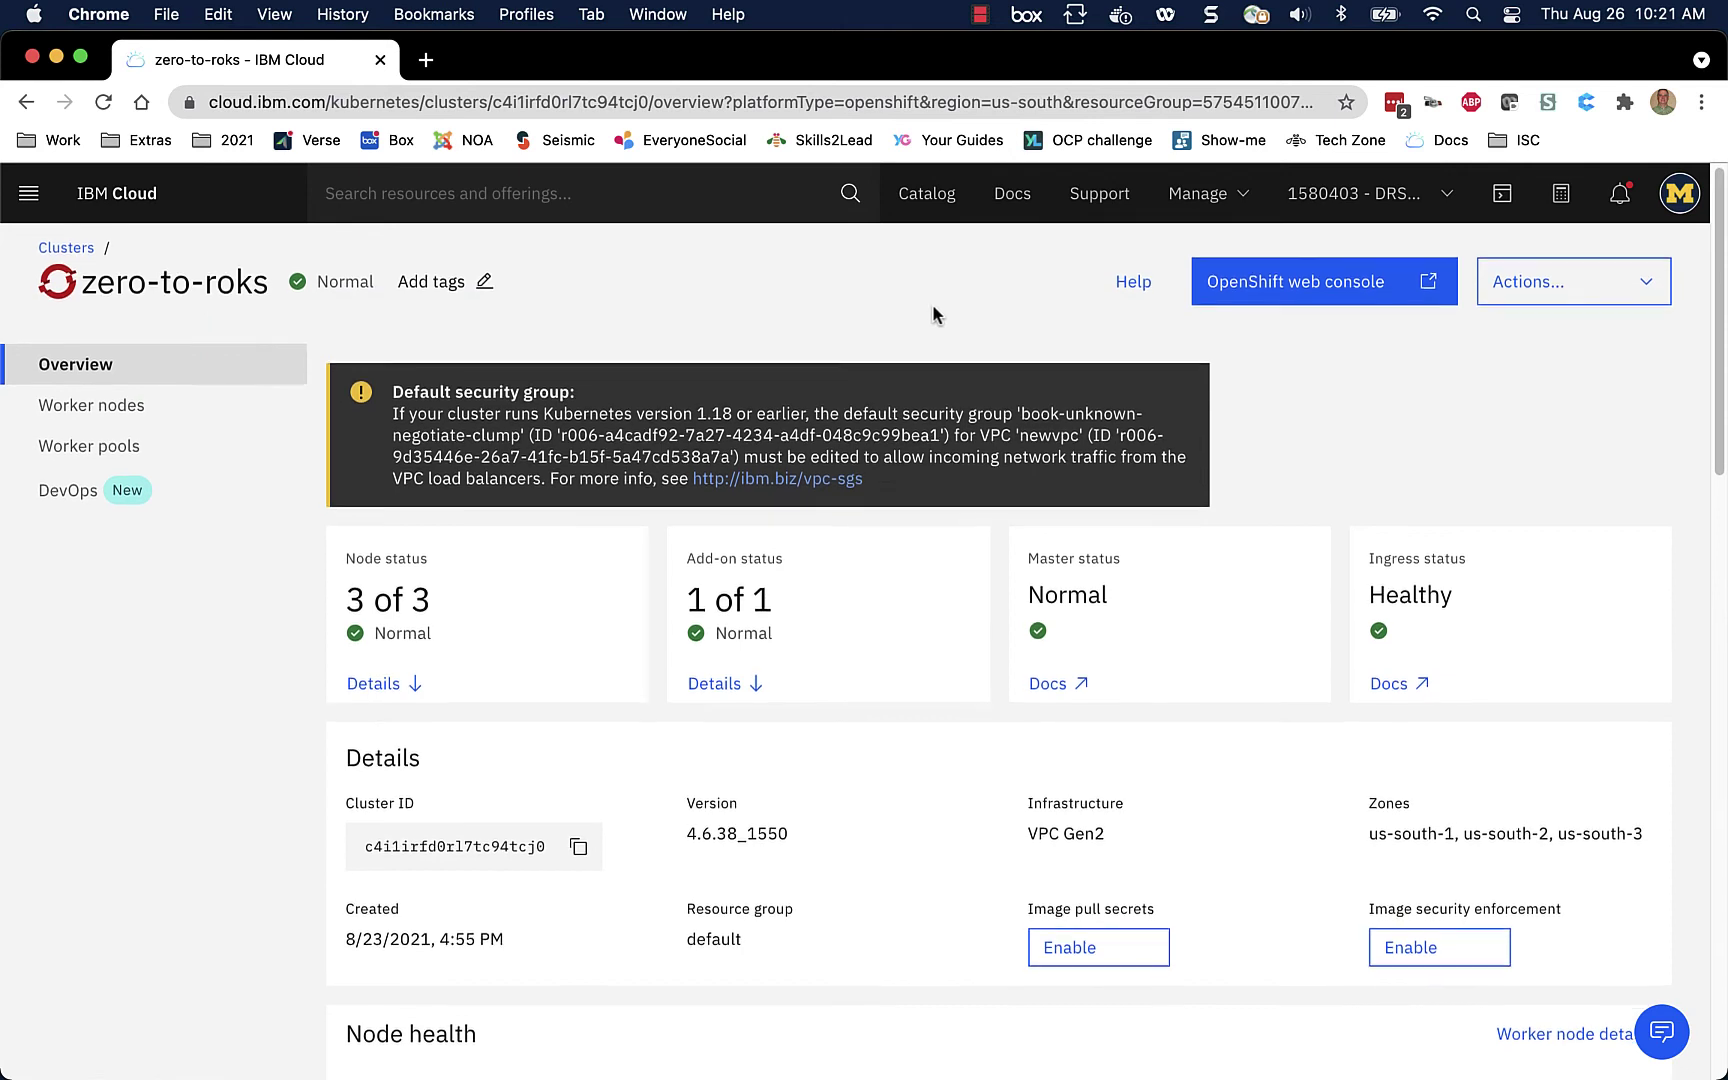
{"action": "scroll", "coordinate": [1316, 656], "scroll_direction": "down", "scroll_amount": 3}
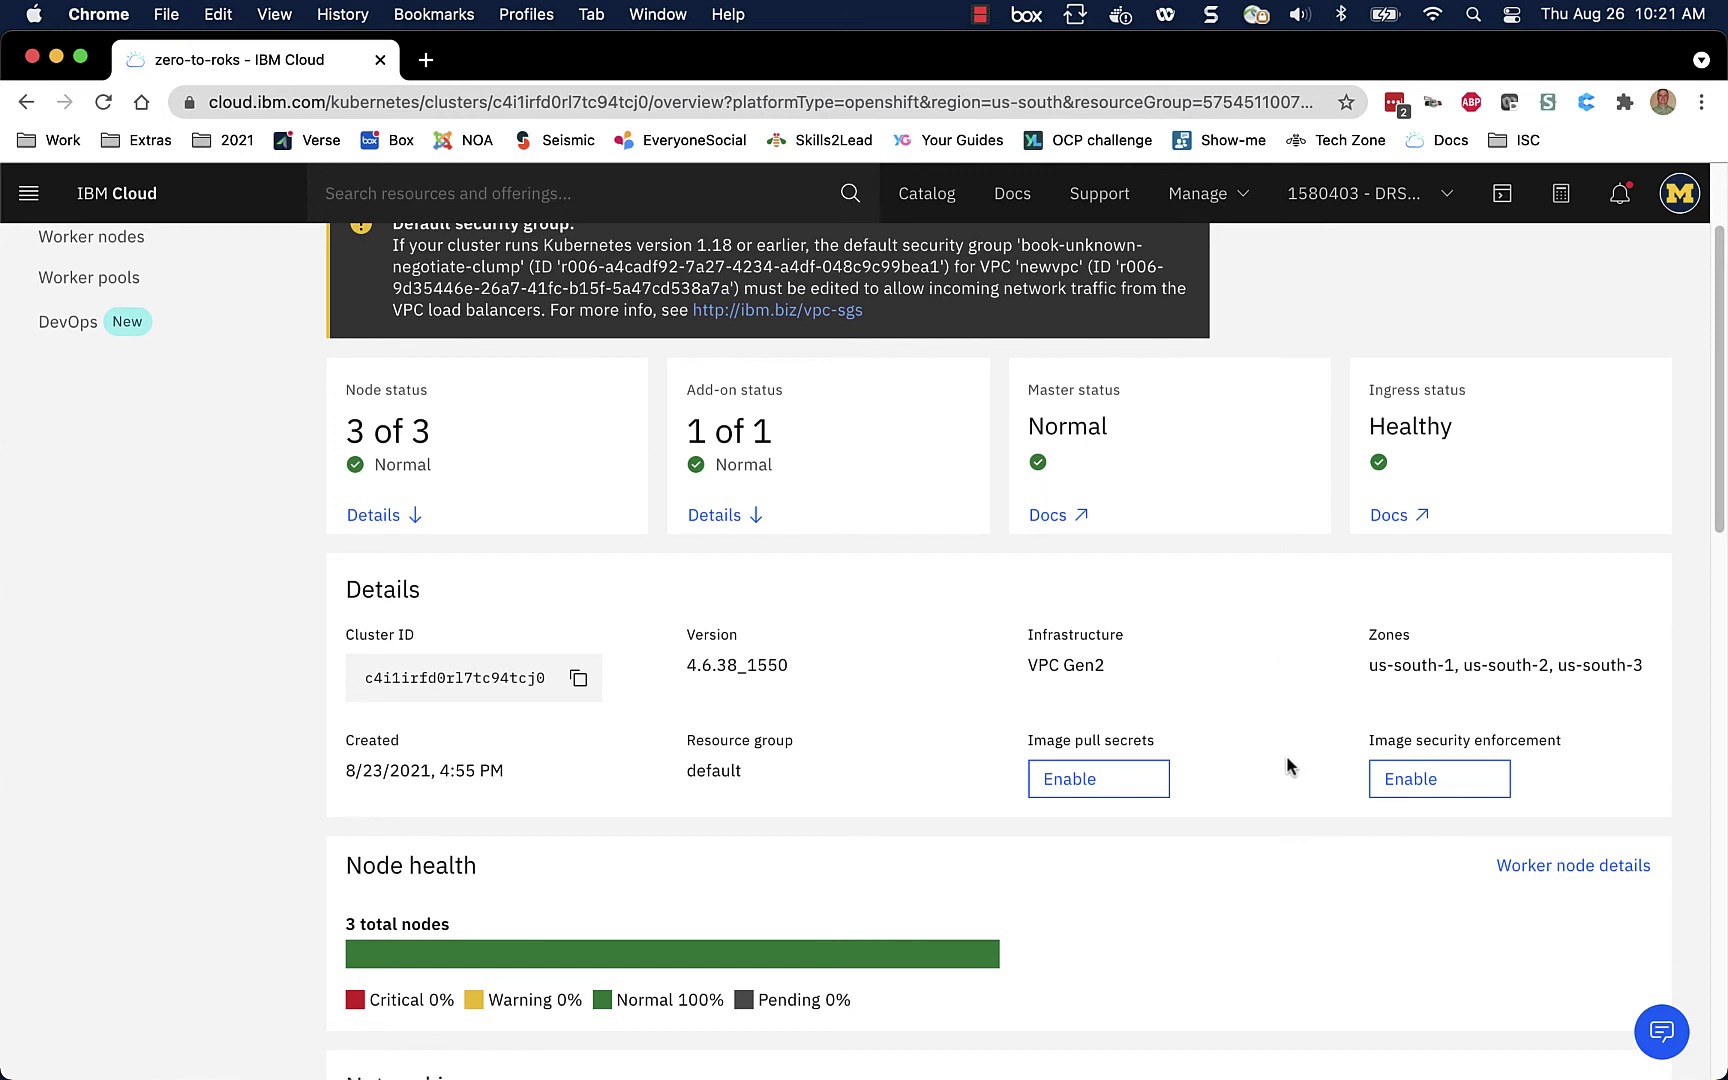
{"action": "left_click", "coordinate": [1433, 789]}
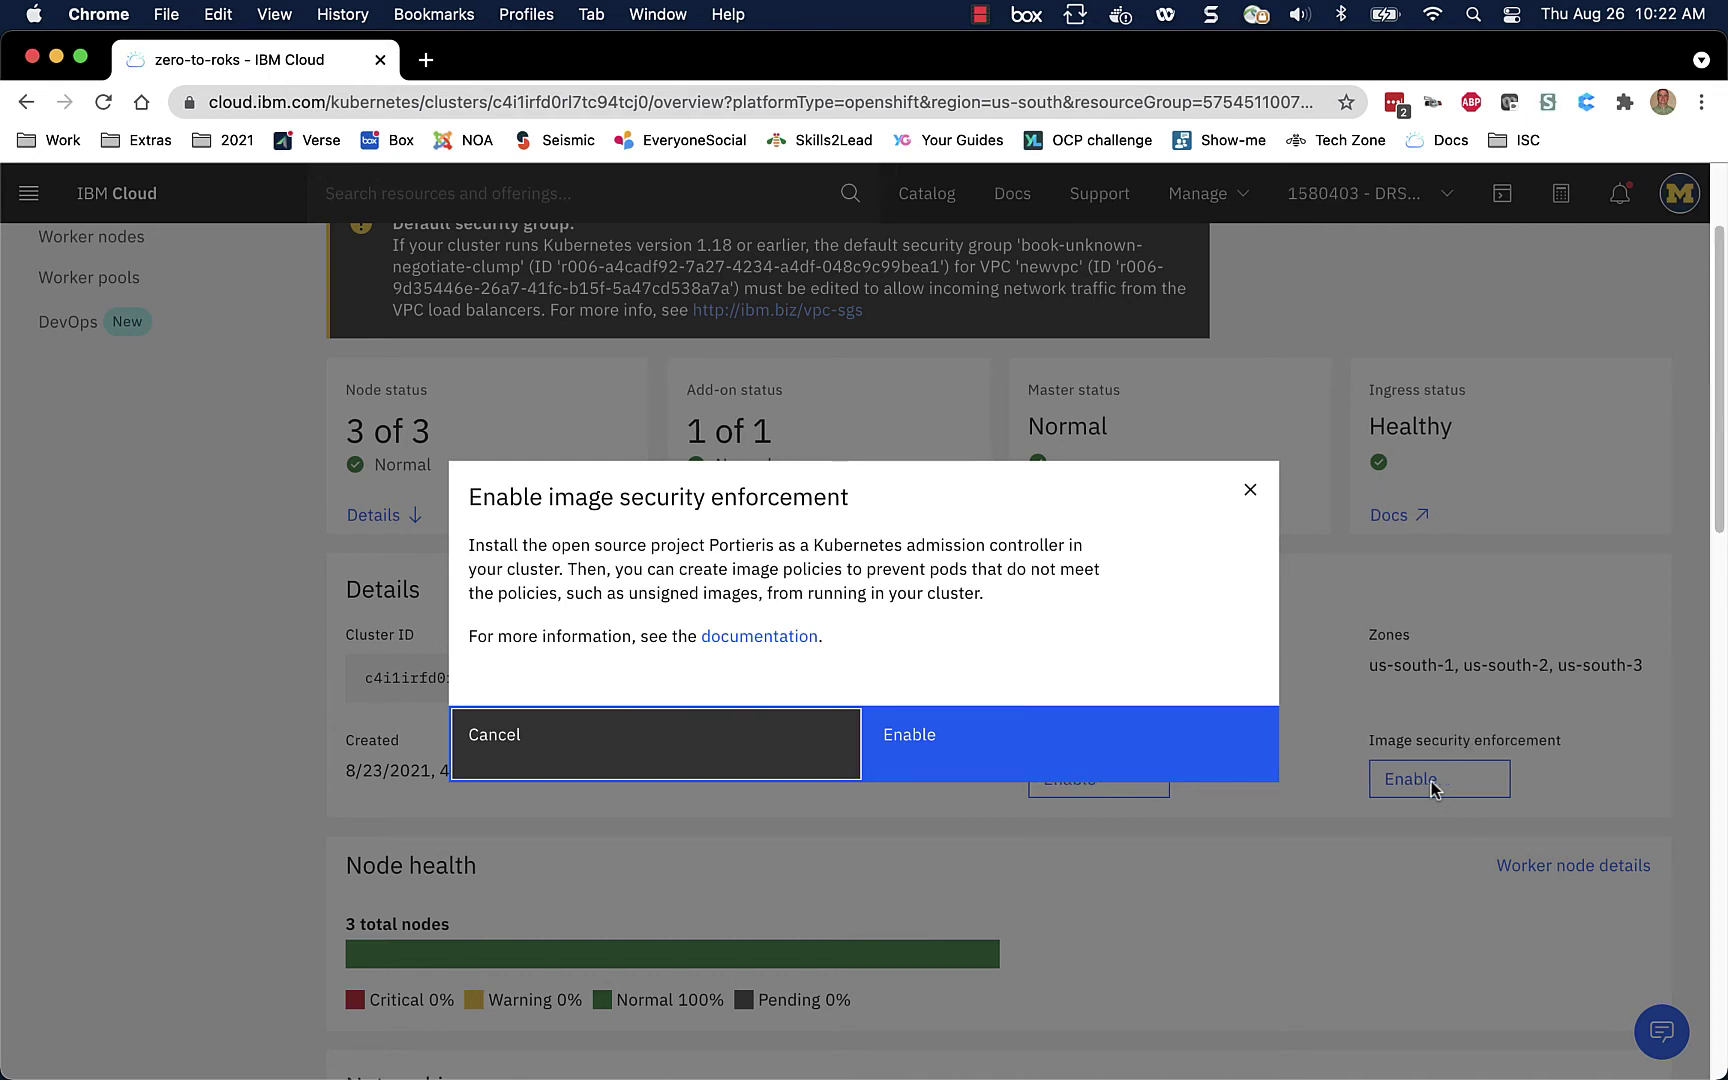
{"action": "left_click", "coordinate": [733, 726]}
Step: Review the key management service instance, root key and private endpoint options for the cluster, and cancel without enabling encryption
{"action": "scroll", "coordinate": [1357, 886], "scroll_direction": "down", "scroll_amount": 5}
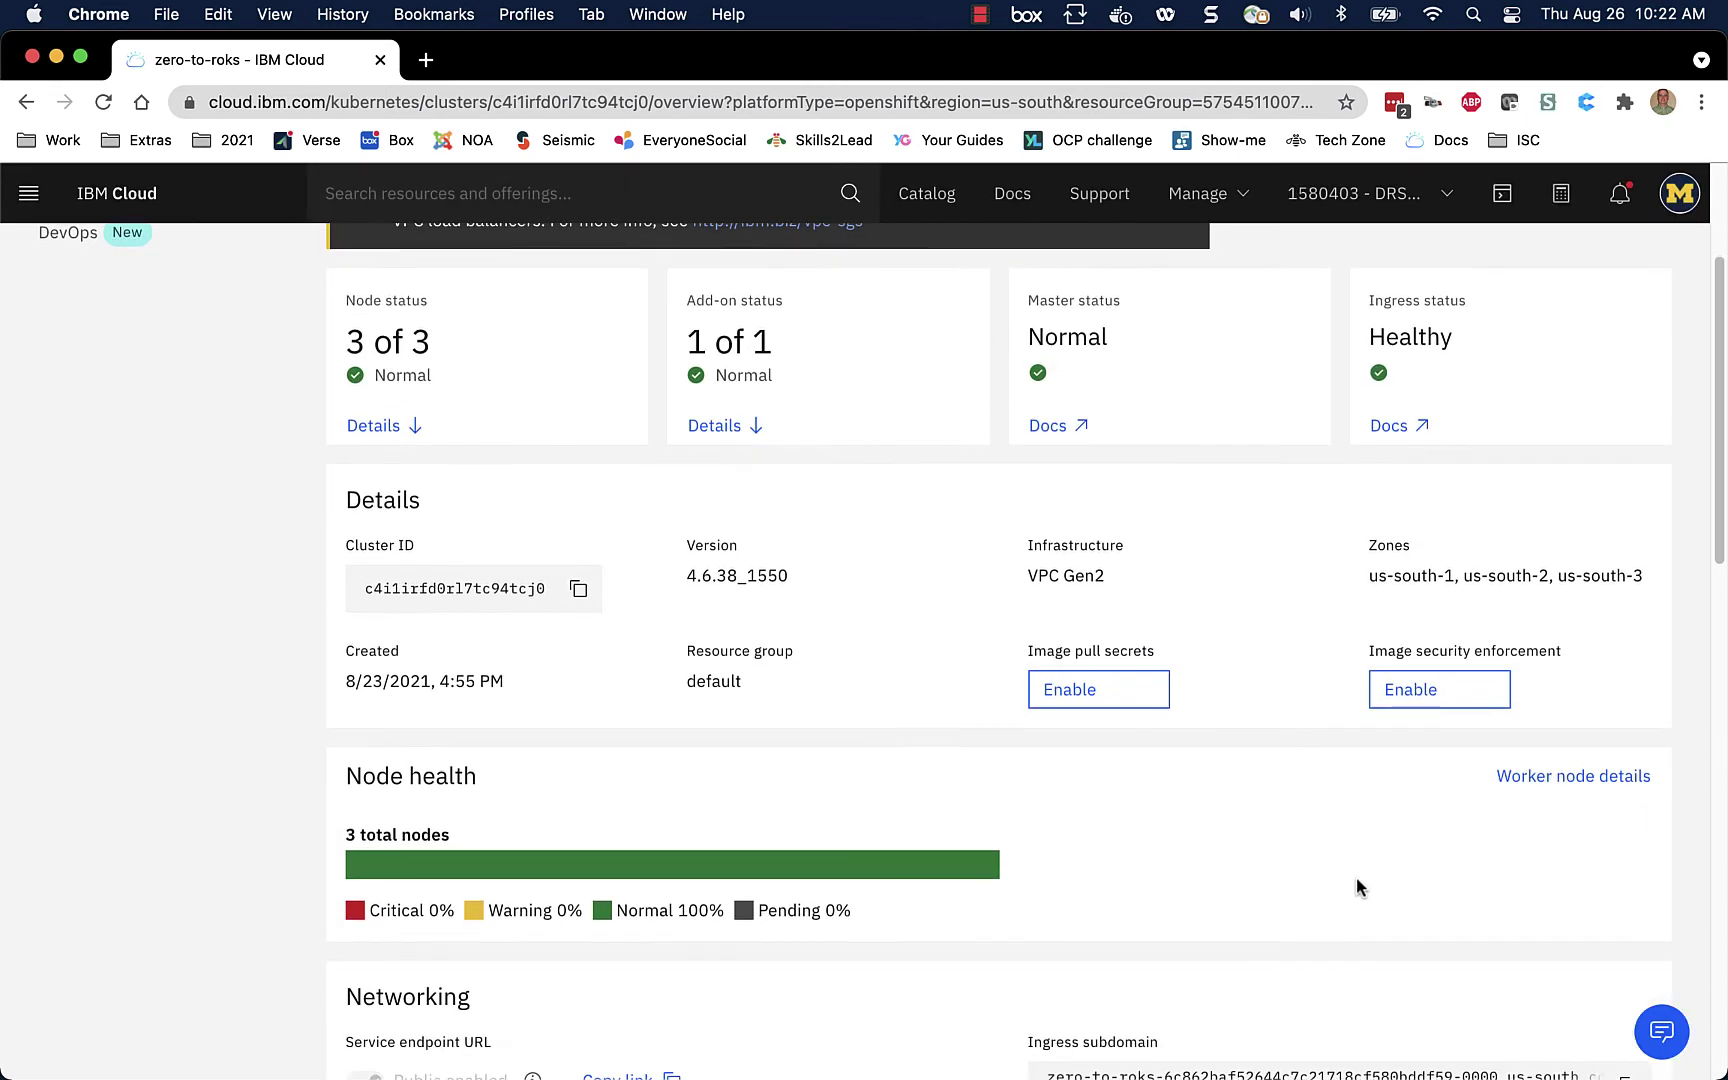
{"action": "scroll", "coordinate": [1357, 886], "scroll_direction": "down", "scroll_amount": 4}
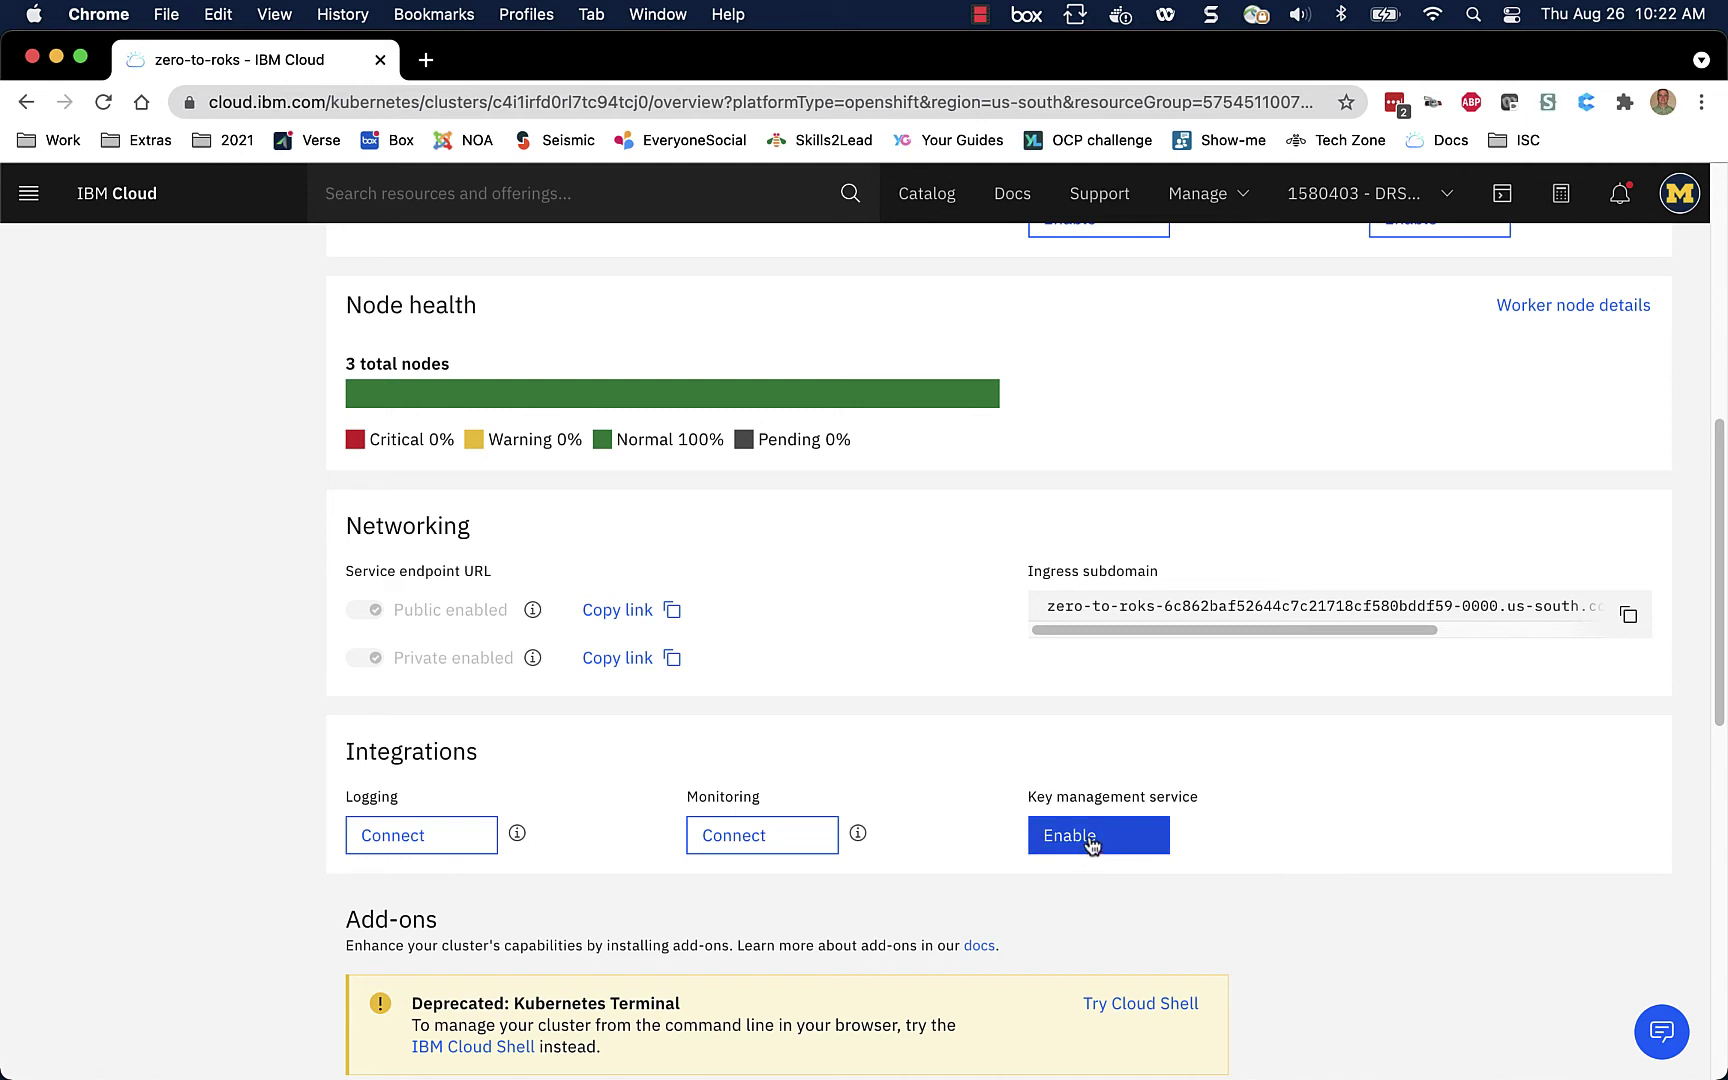
{"action": "left_click", "coordinate": [1093, 845]}
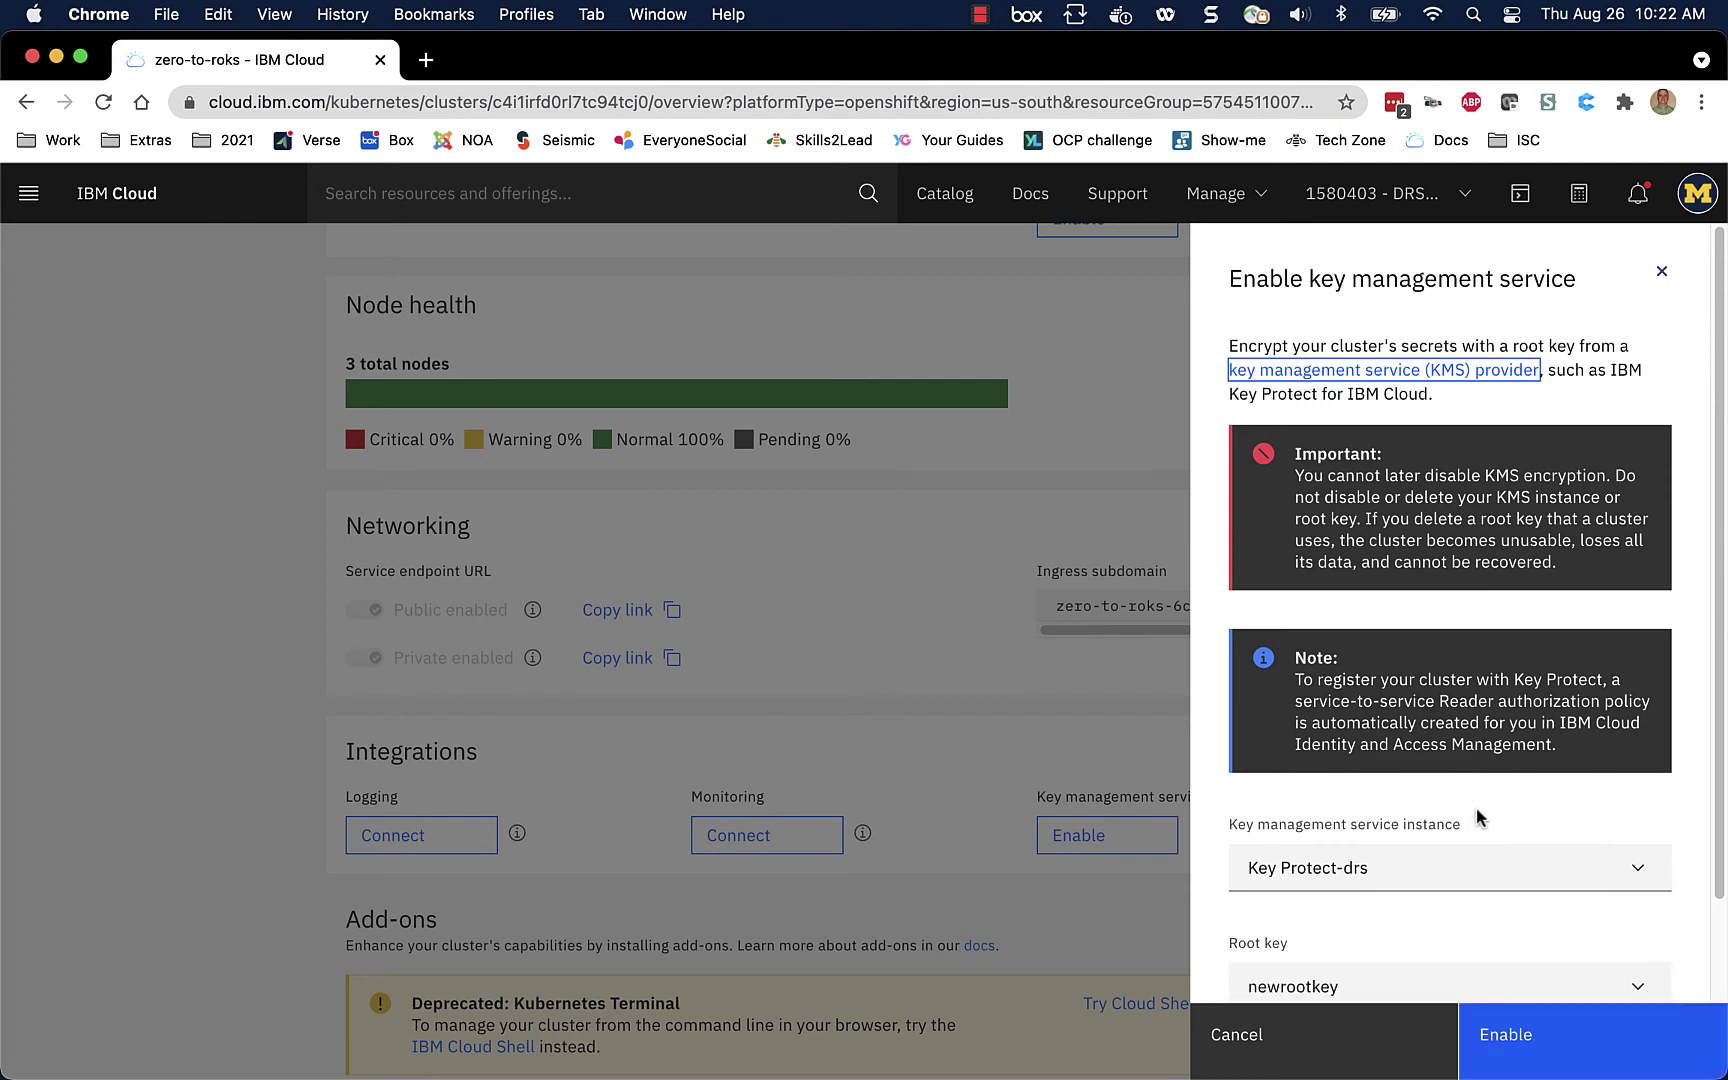
{"action": "scroll", "coordinate": [1480, 818], "scroll_direction": "down", "scroll_amount": 1}
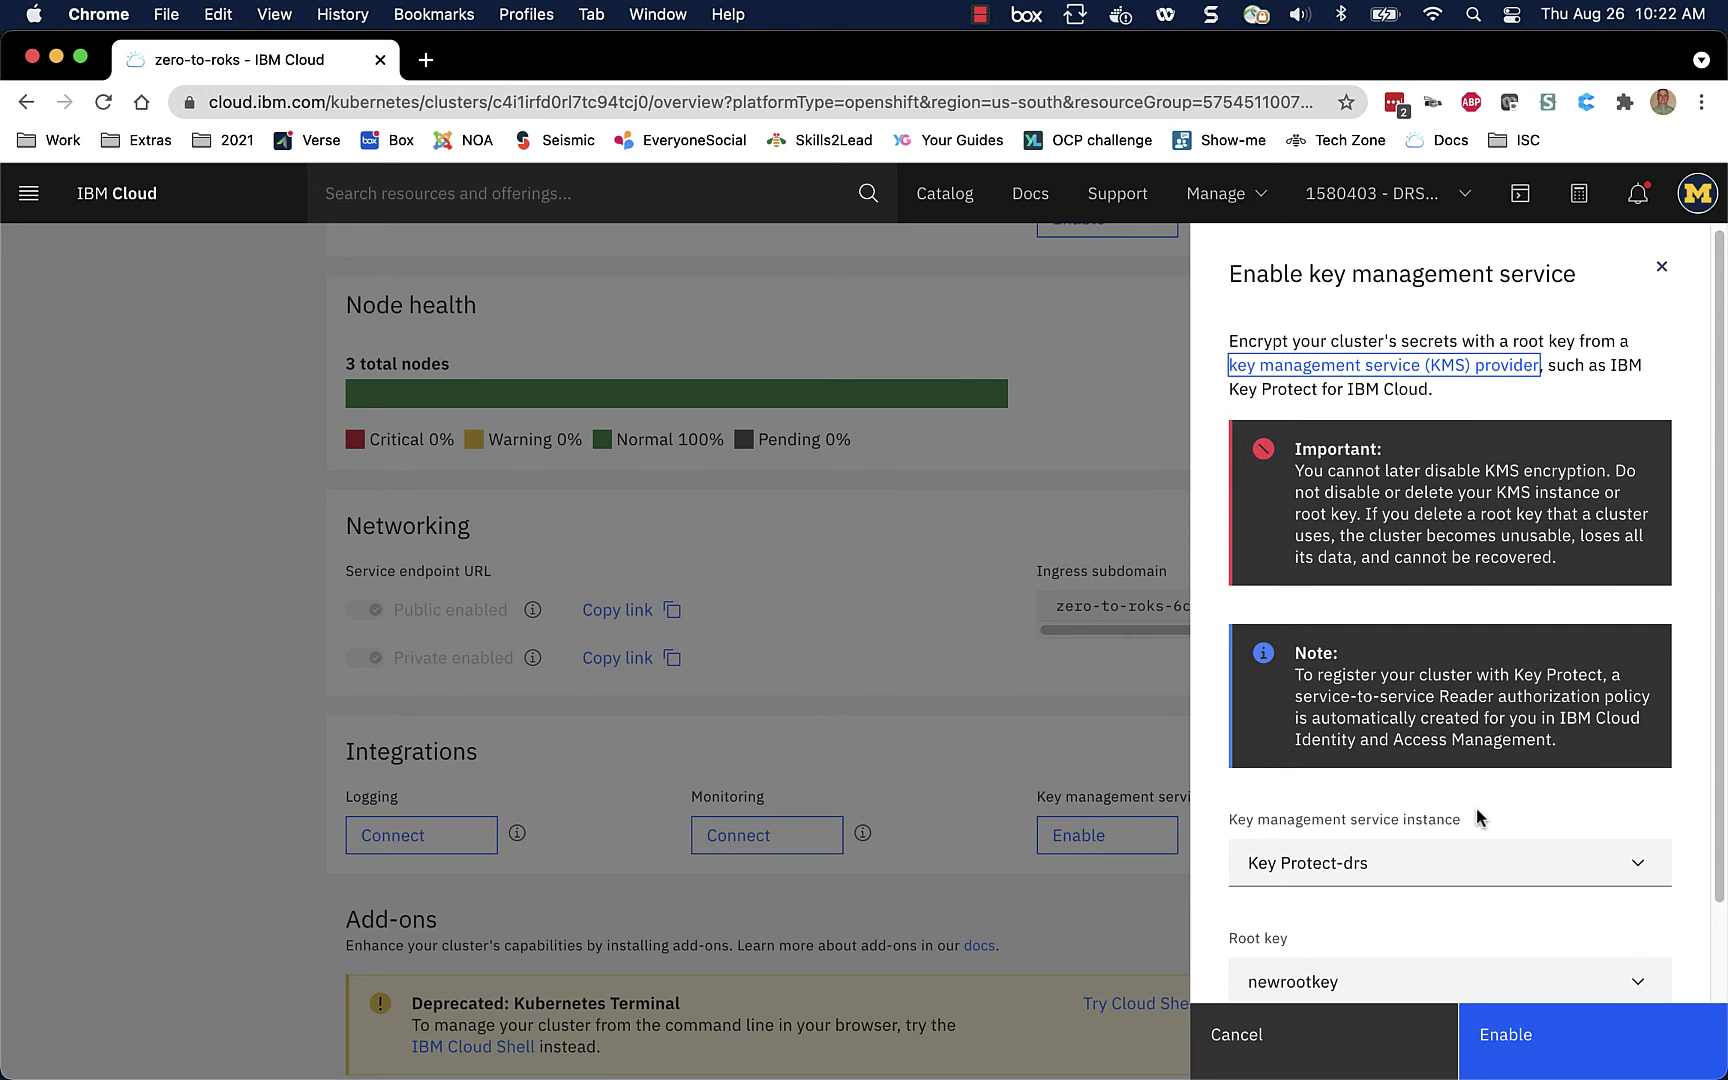
{"action": "scroll", "coordinate": [1478, 818], "scroll_direction": "down", "scroll_amount": 3}
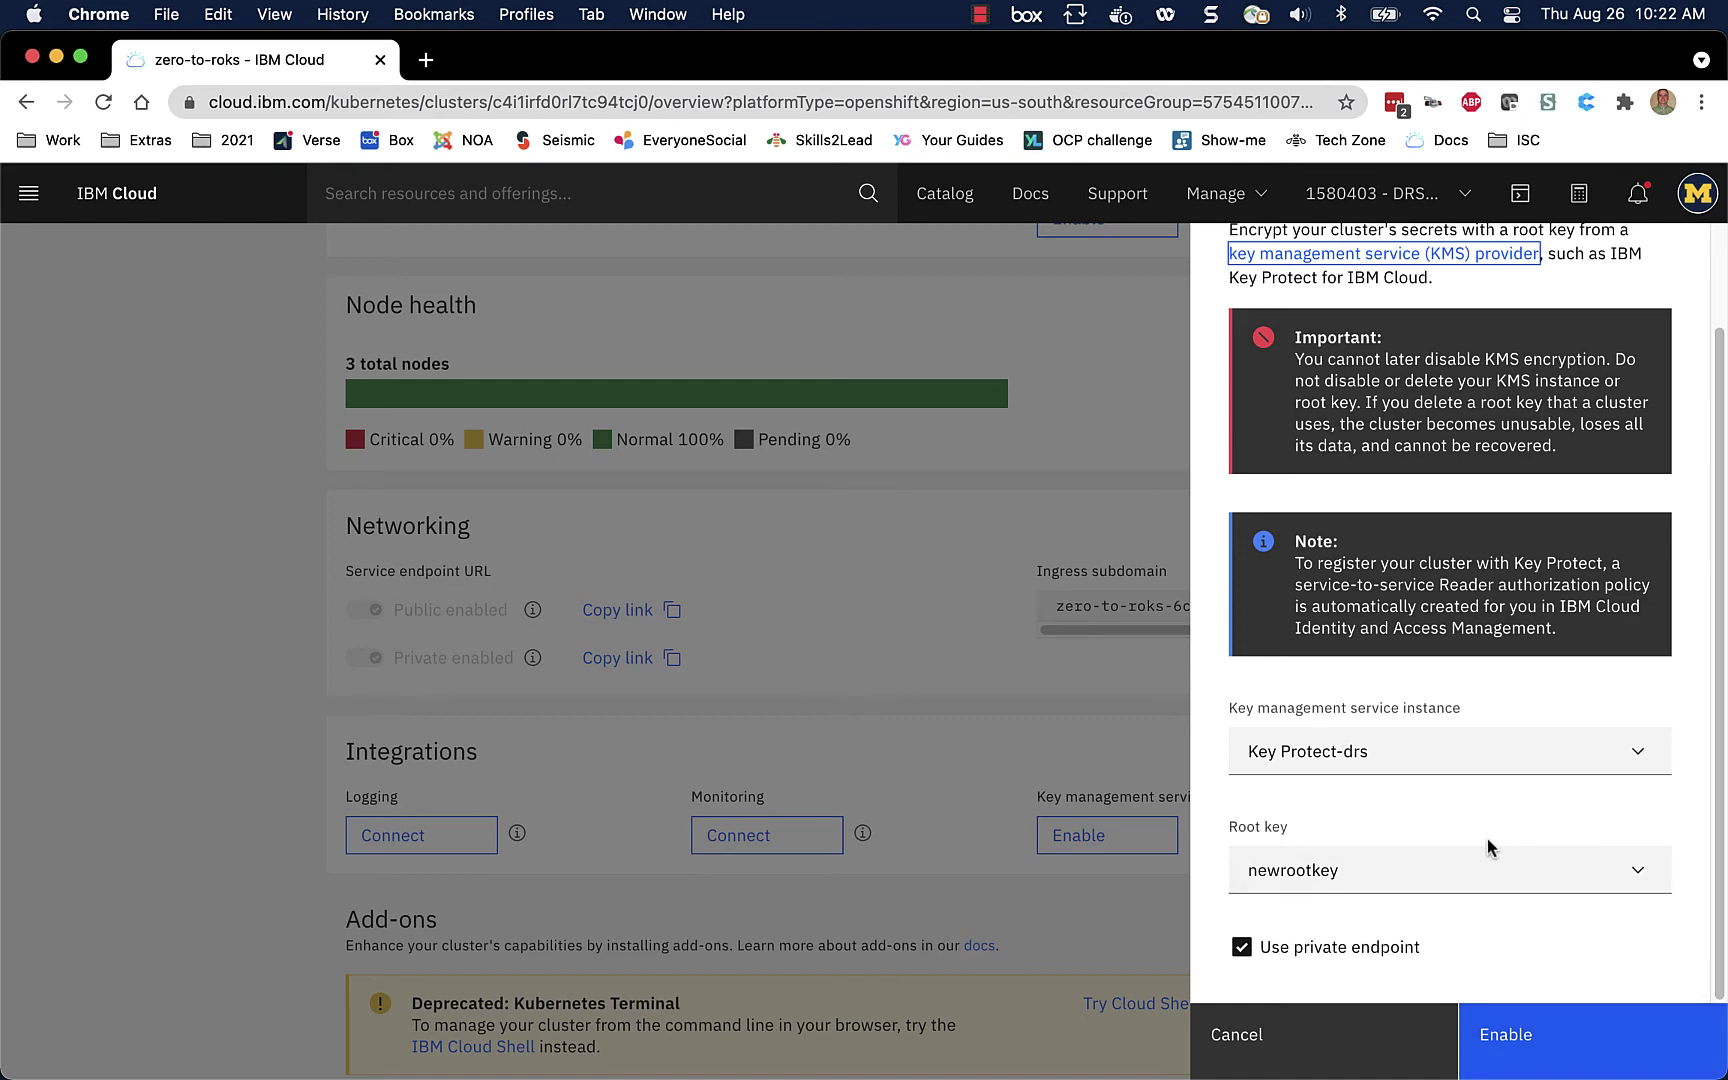
{"action": "left_click", "coordinate": [1240, 1037]}
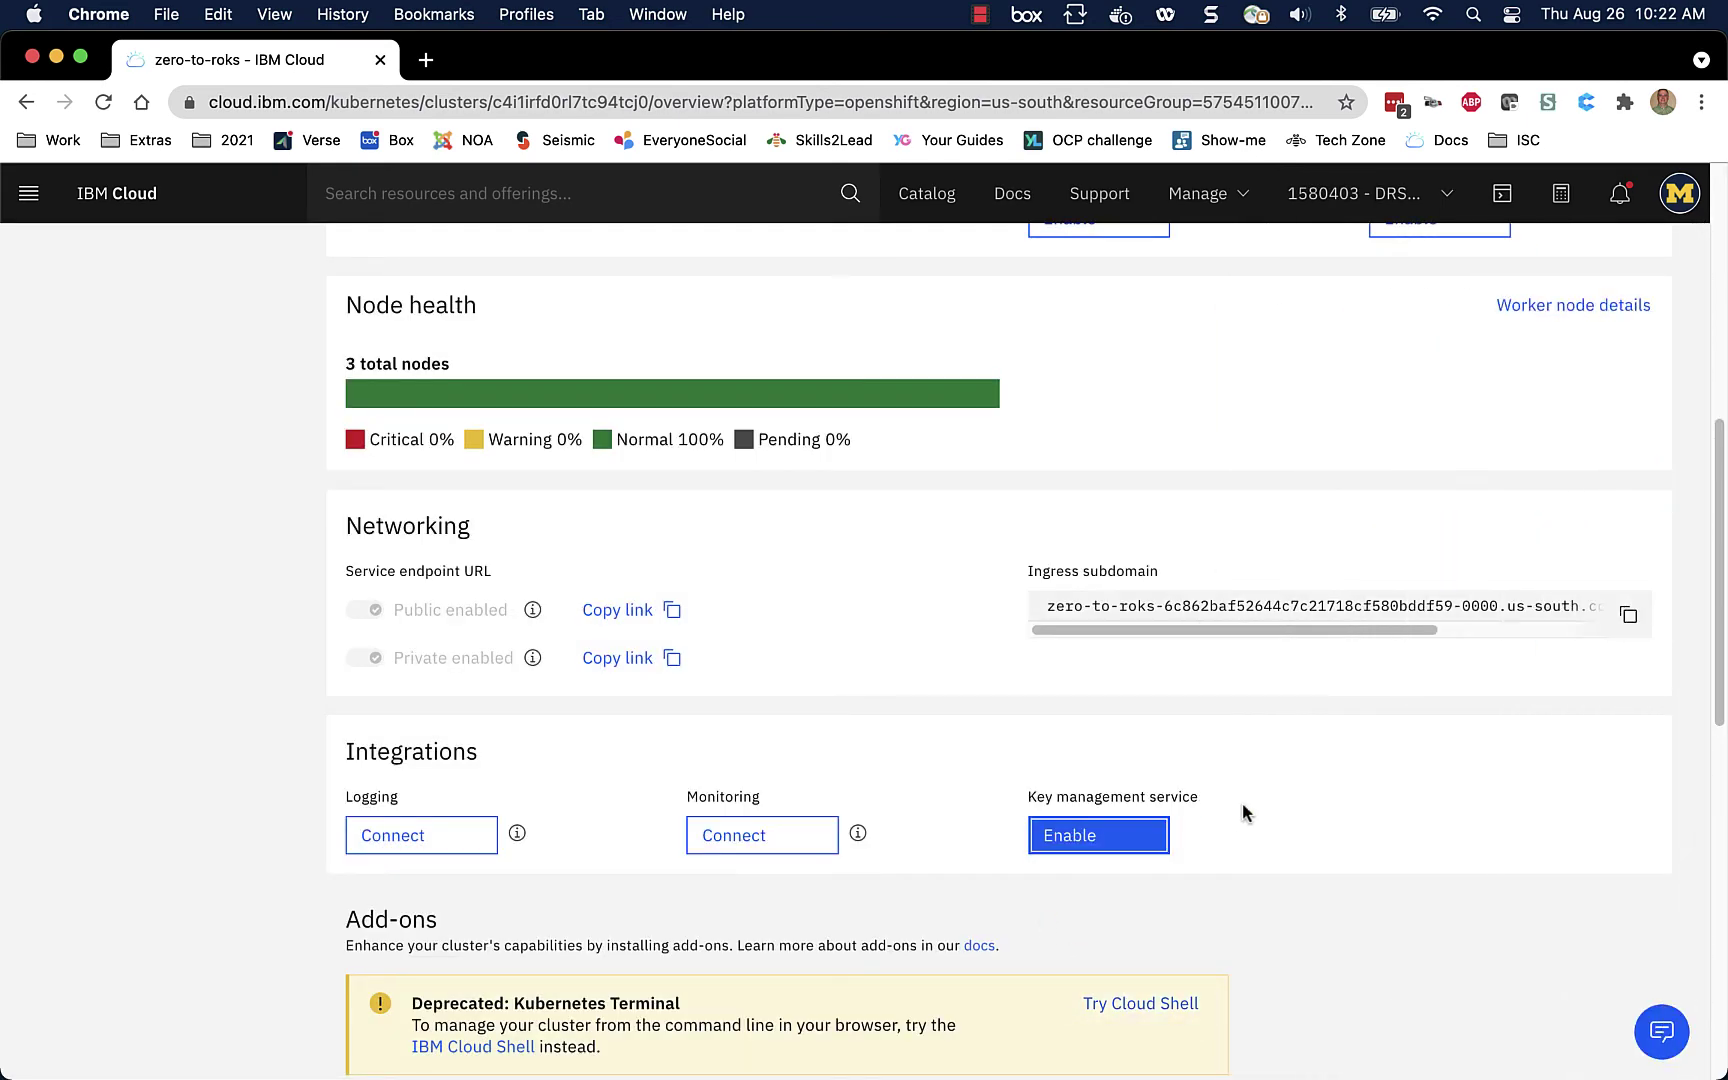
Step: Examine the cluster overview from the image pull secrets and status details through node health, networking and integrations to the installable add-ons
{"action": "scroll", "coordinate": [1247, 812], "scroll_direction": "up", "scroll_amount": 5}
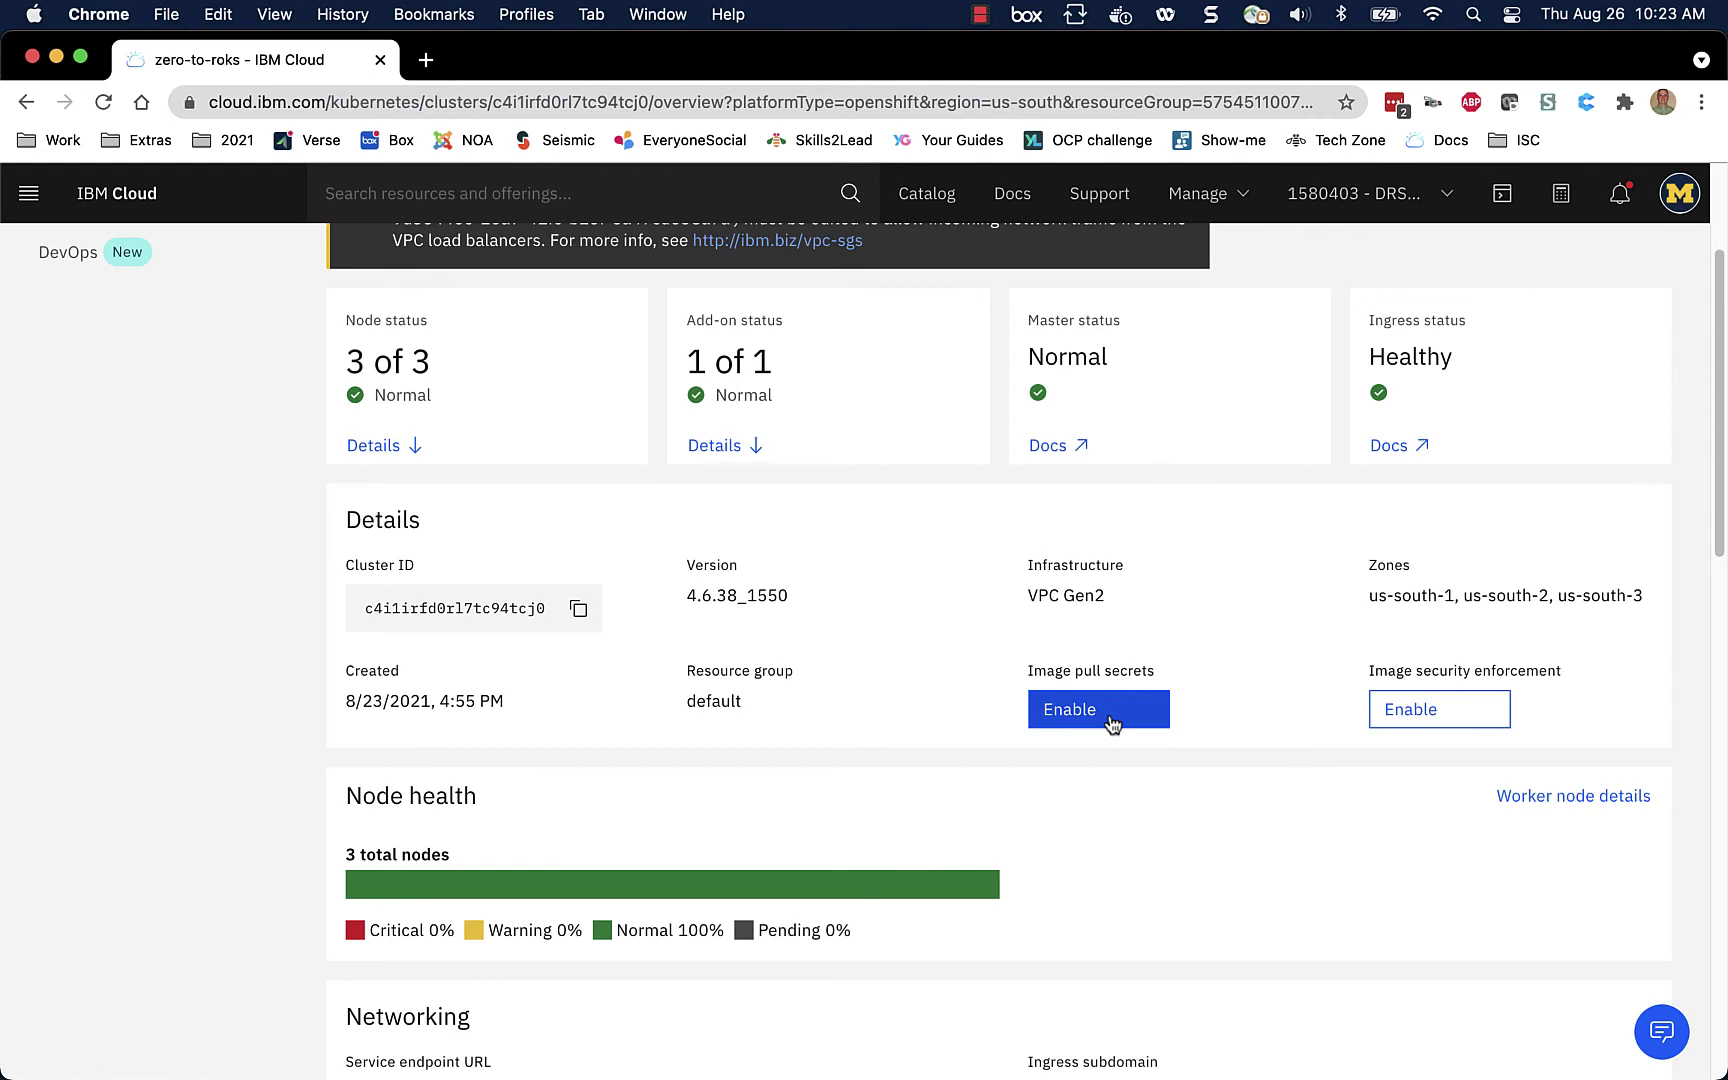
{"action": "scroll", "coordinate": [1223, 579], "scroll_direction": "up", "scroll_amount": 3}
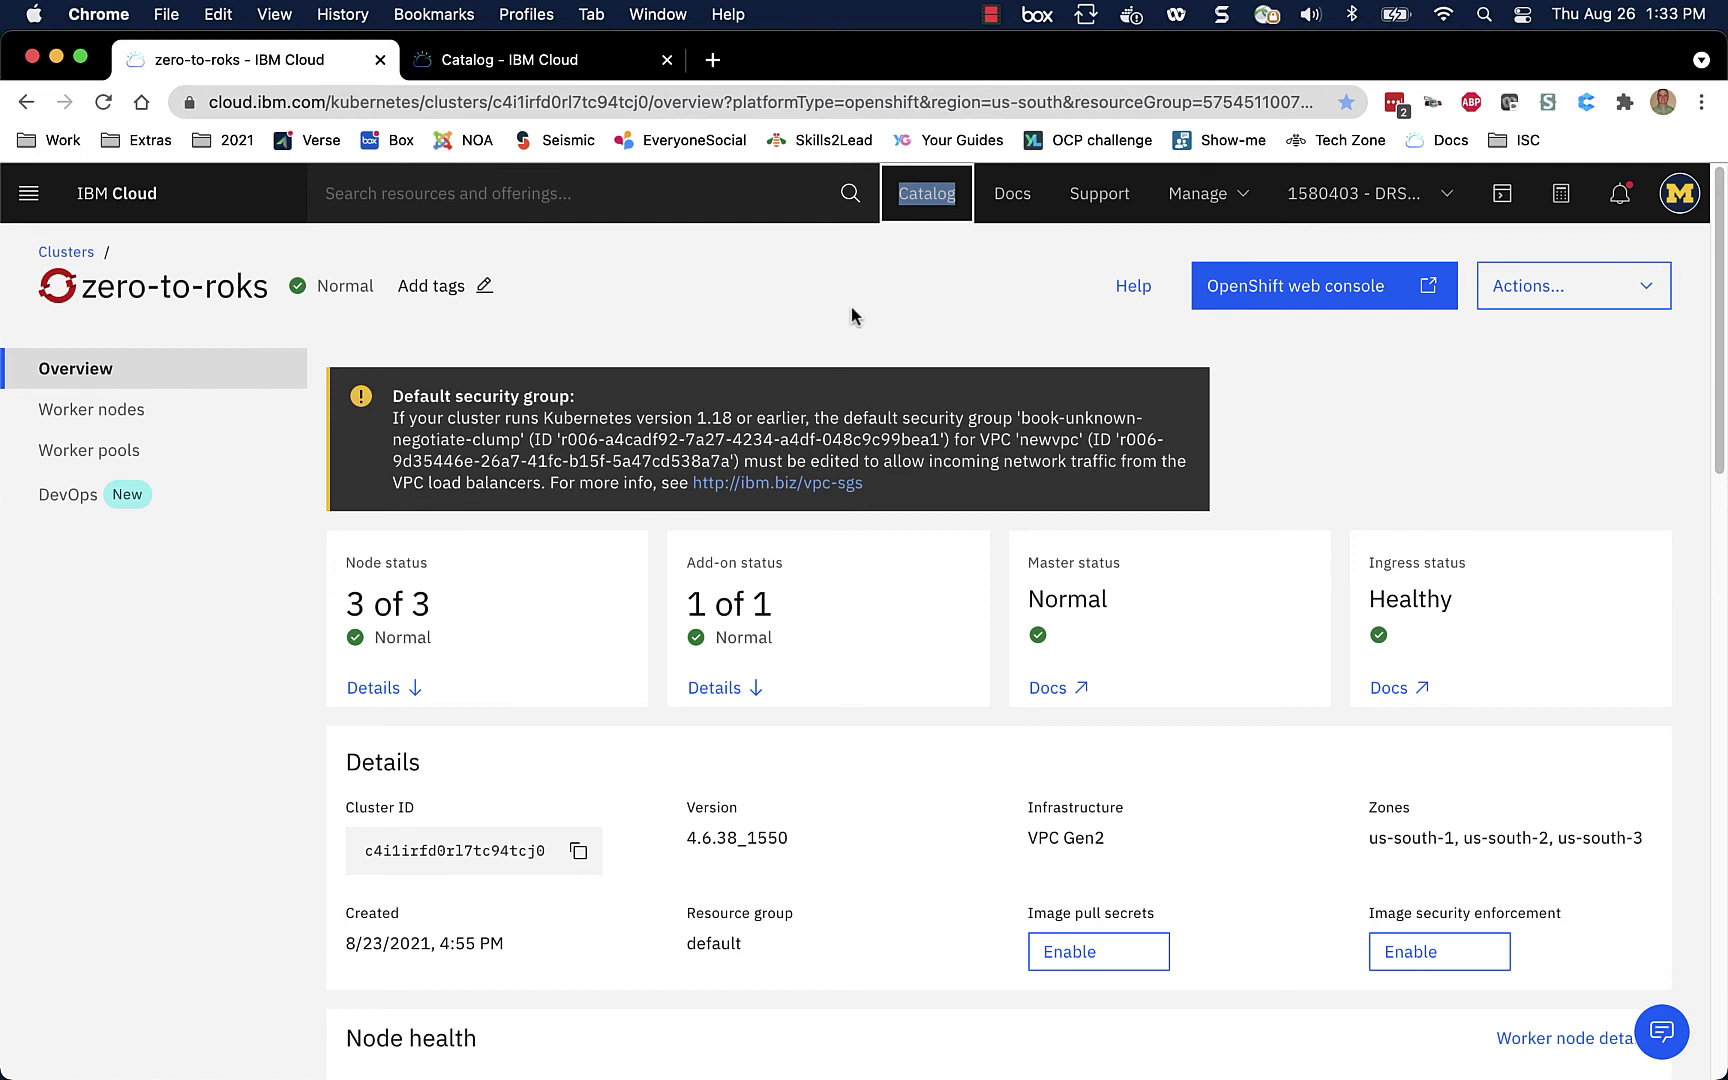
{"action": "scroll", "coordinate": [851, 309], "scroll_direction": "down", "scroll_amount": 1}
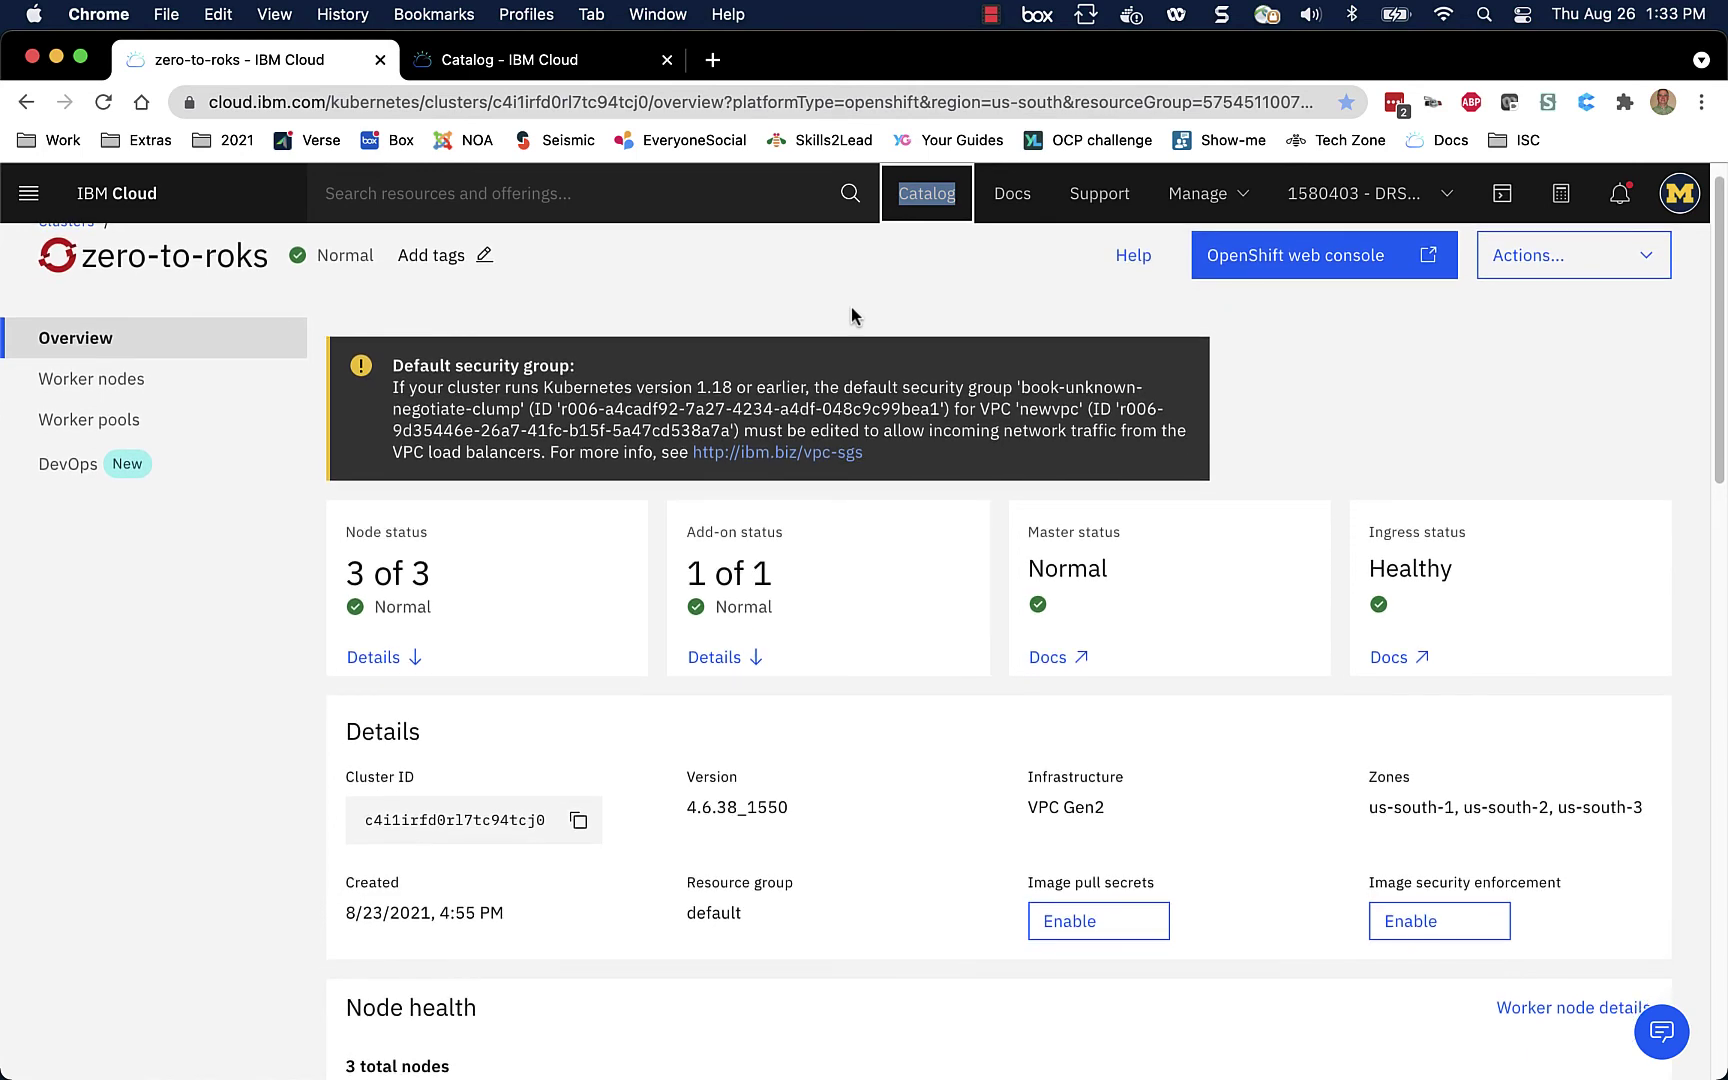
{"action": "scroll", "coordinate": [851, 314], "scroll_direction": "up", "scroll_amount": 1}
{"action": "scroll", "coordinate": [851, 314], "scroll_direction": "down", "scroll_amount": 3}
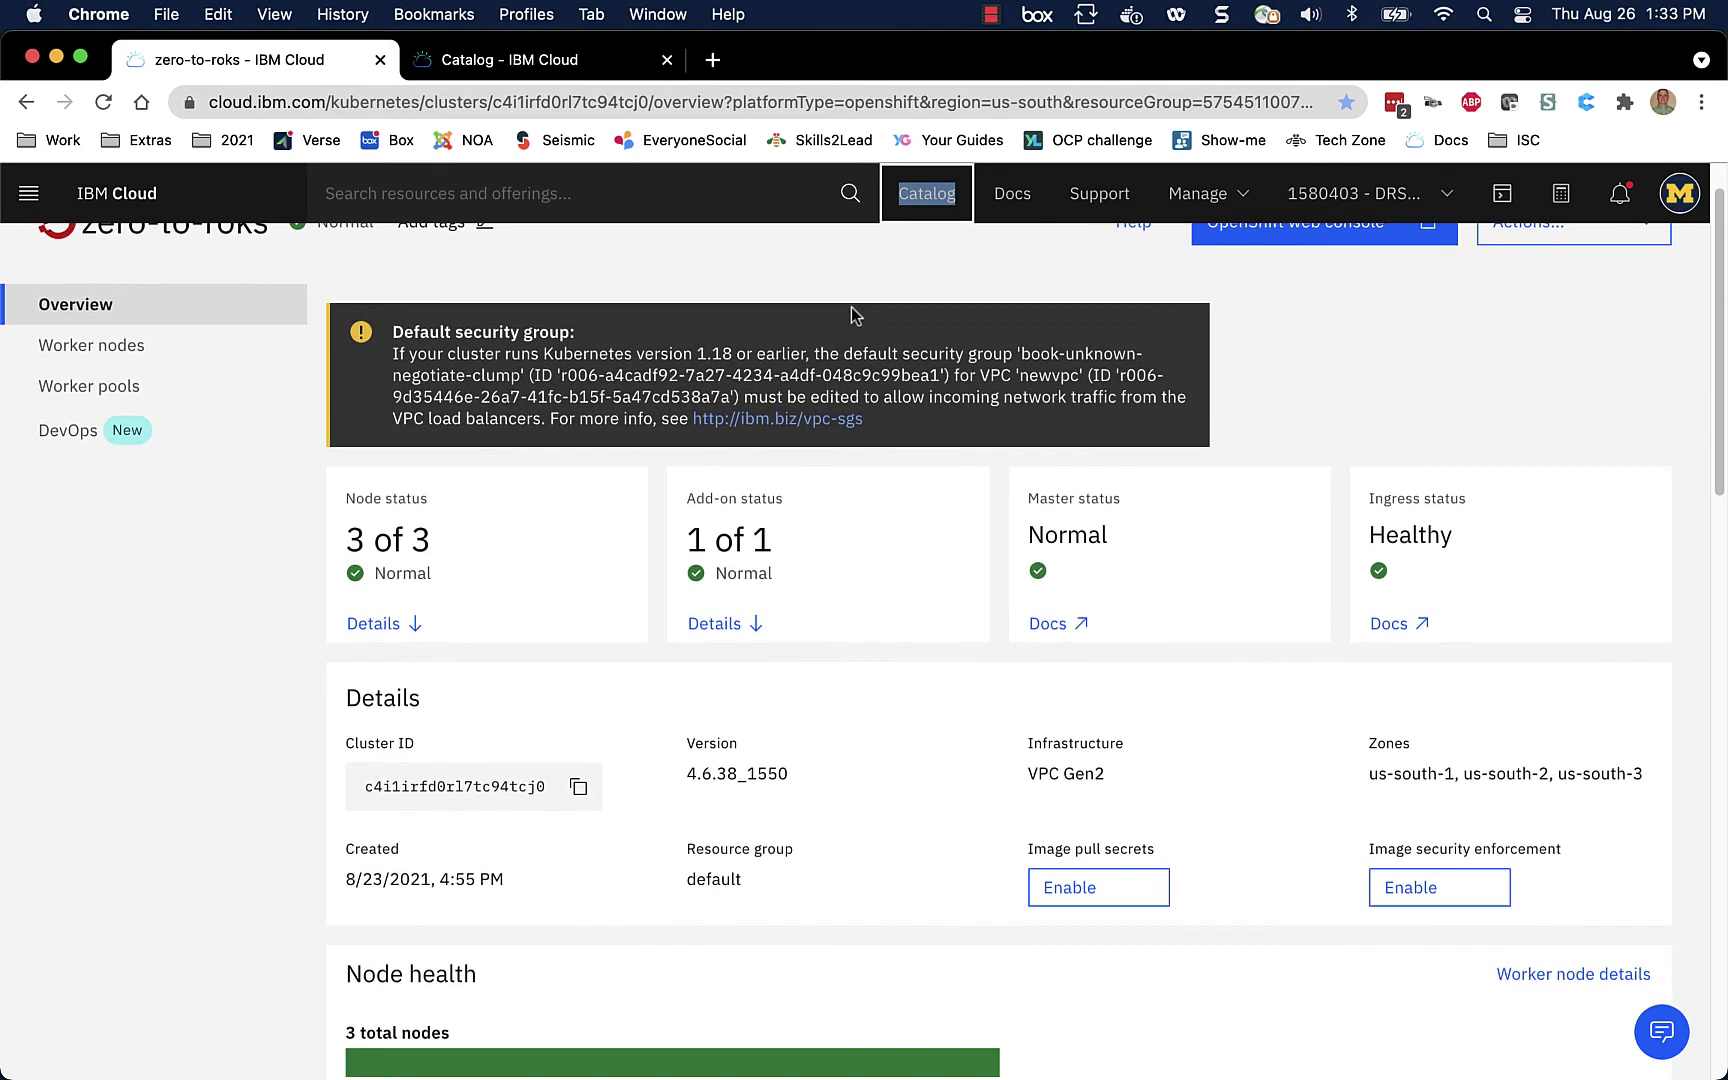
{"action": "scroll", "coordinate": [851, 314], "scroll_direction": "down", "scroll_amount": 5}
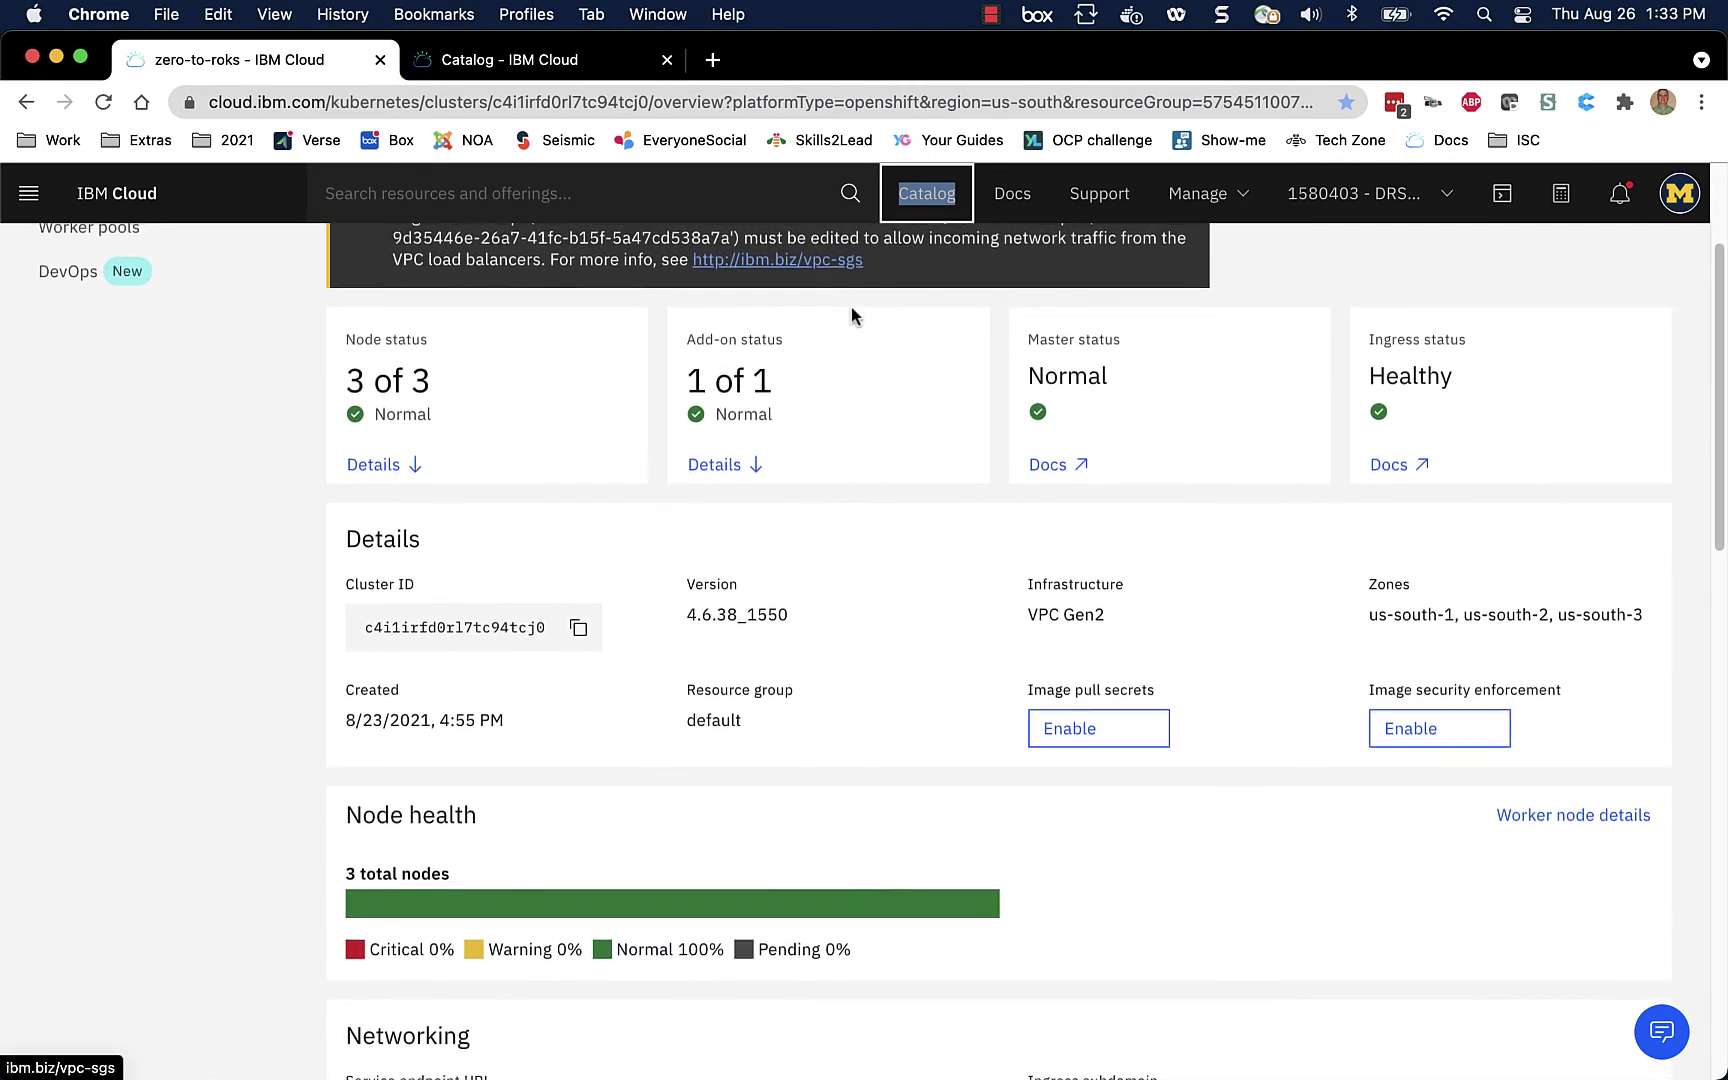
{"action": "scroll", "coordinate": [851, 316], "scroll_direction": "down", "scroll_amount": 3}
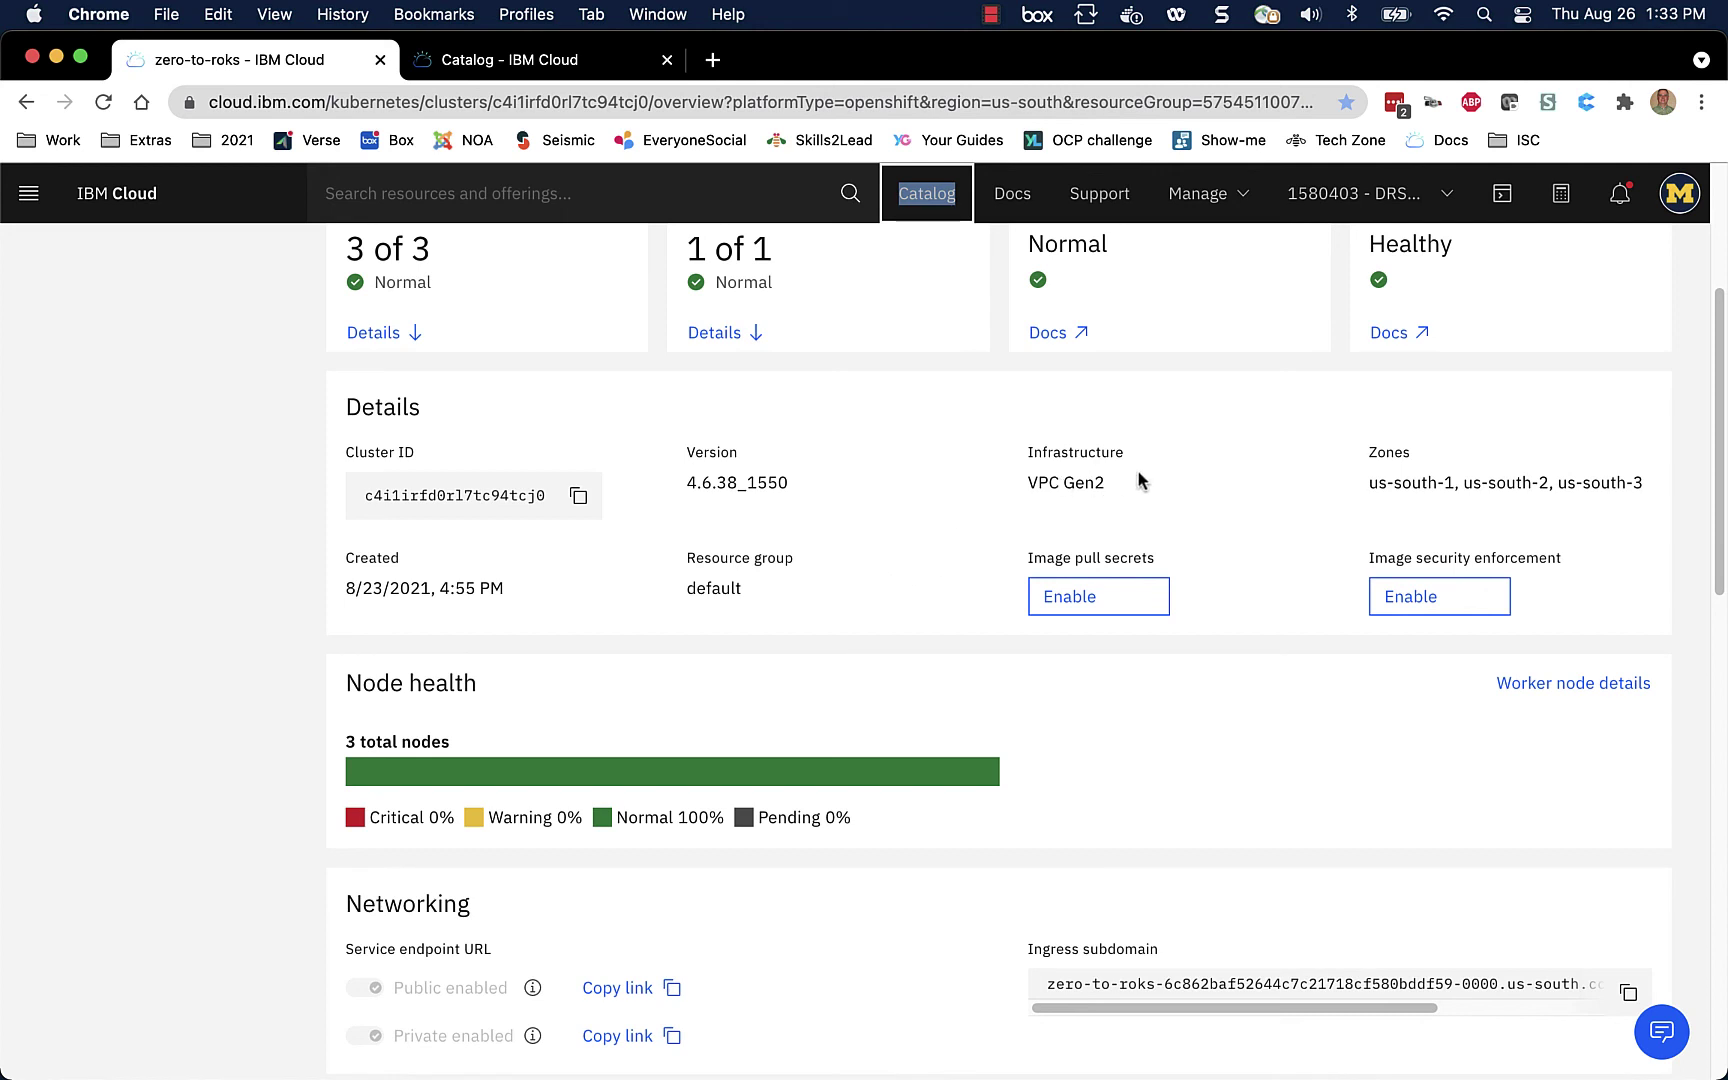
{"action": "scroll", "coordinate": [818, 609], "scroll_direction": "down", "scroll_amount": 1}
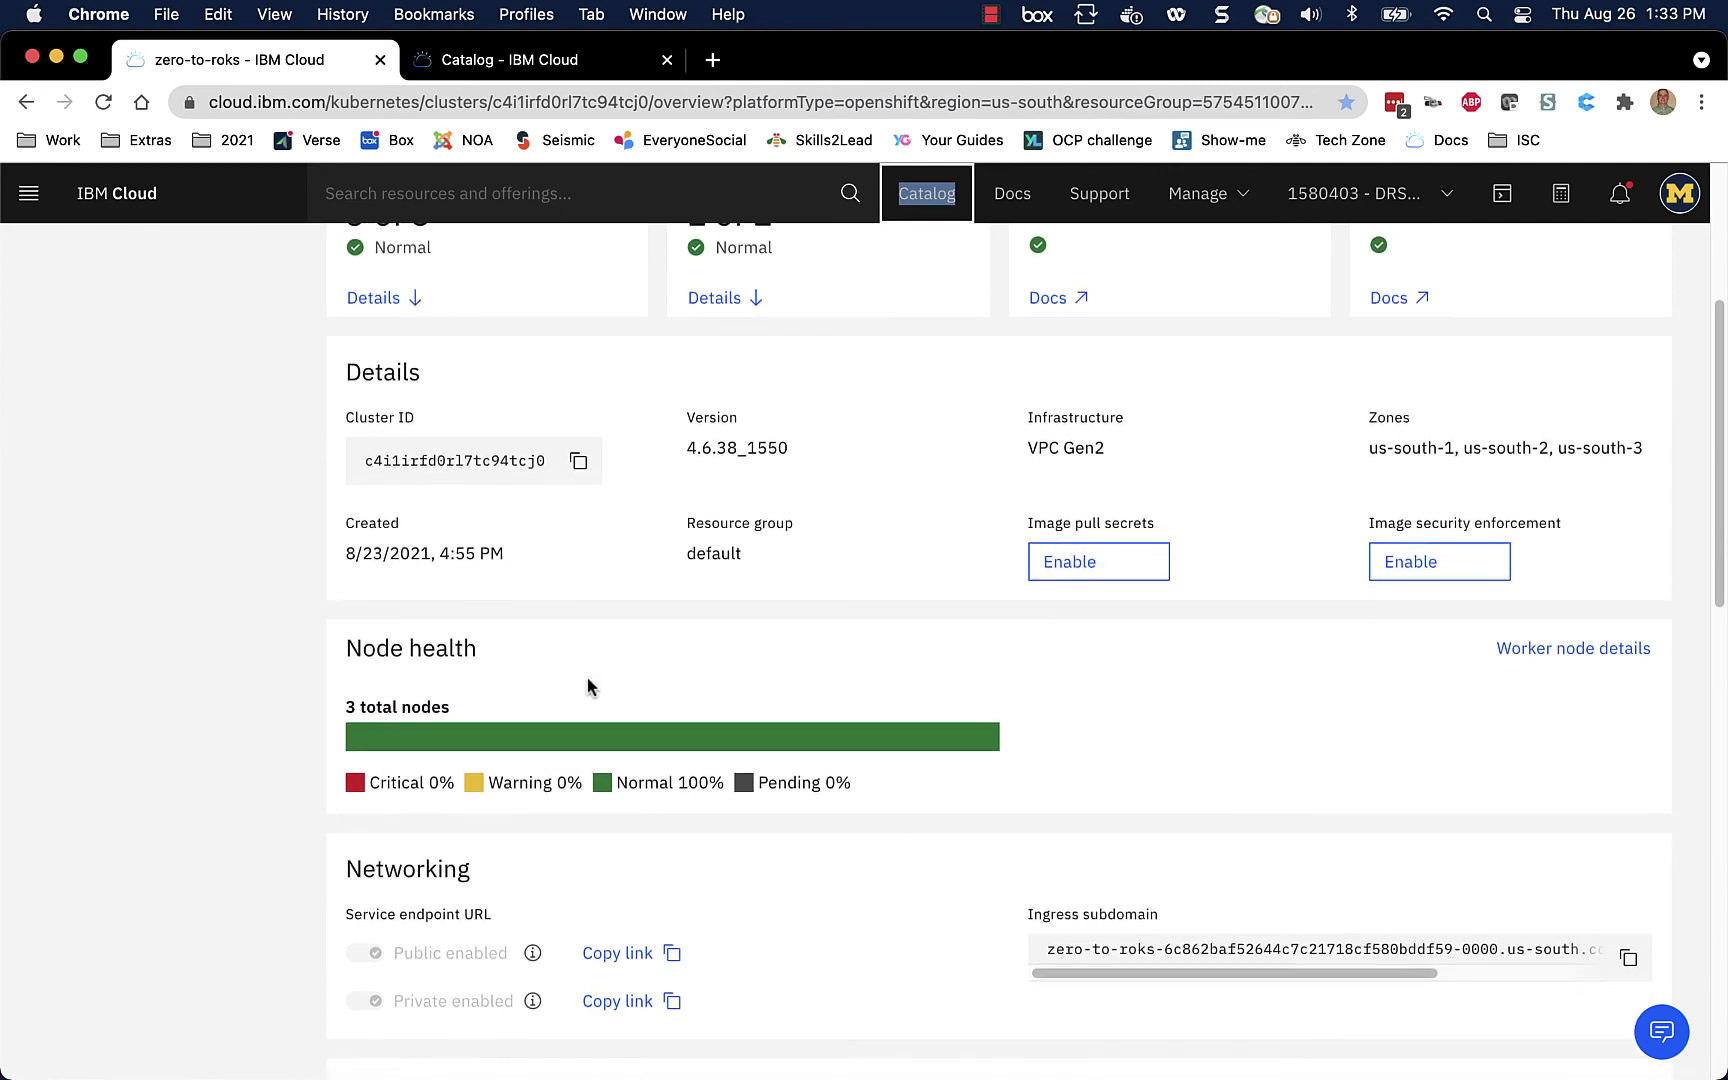
{"action": "scroll", "coordinate": [830, 728], "scroll_direction": "down", "scroll_amount": 1}
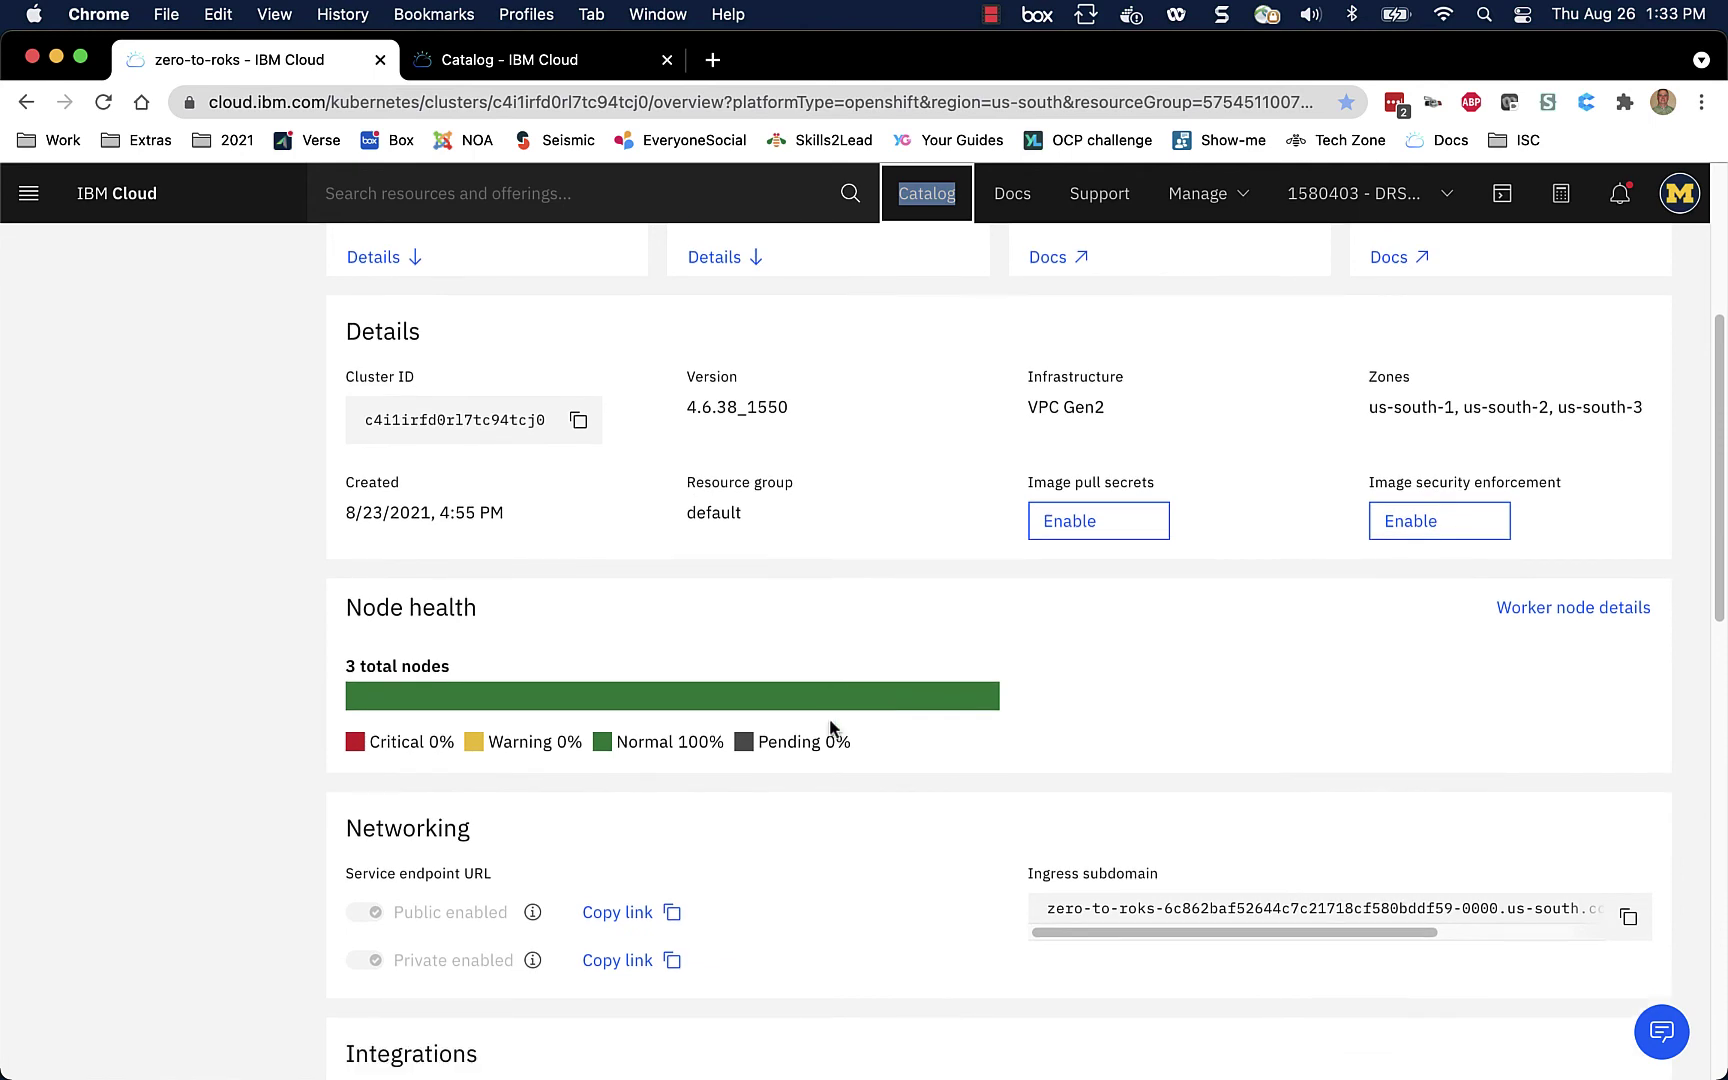
{"action": "scroll", "coordinate": [800, 650], "scroll_direction": "down", "scroll_amount": 3}
{"action": "scroll", "coordinate": [768, 549], "scroll_direction": "down", "scroll_amount": 1}
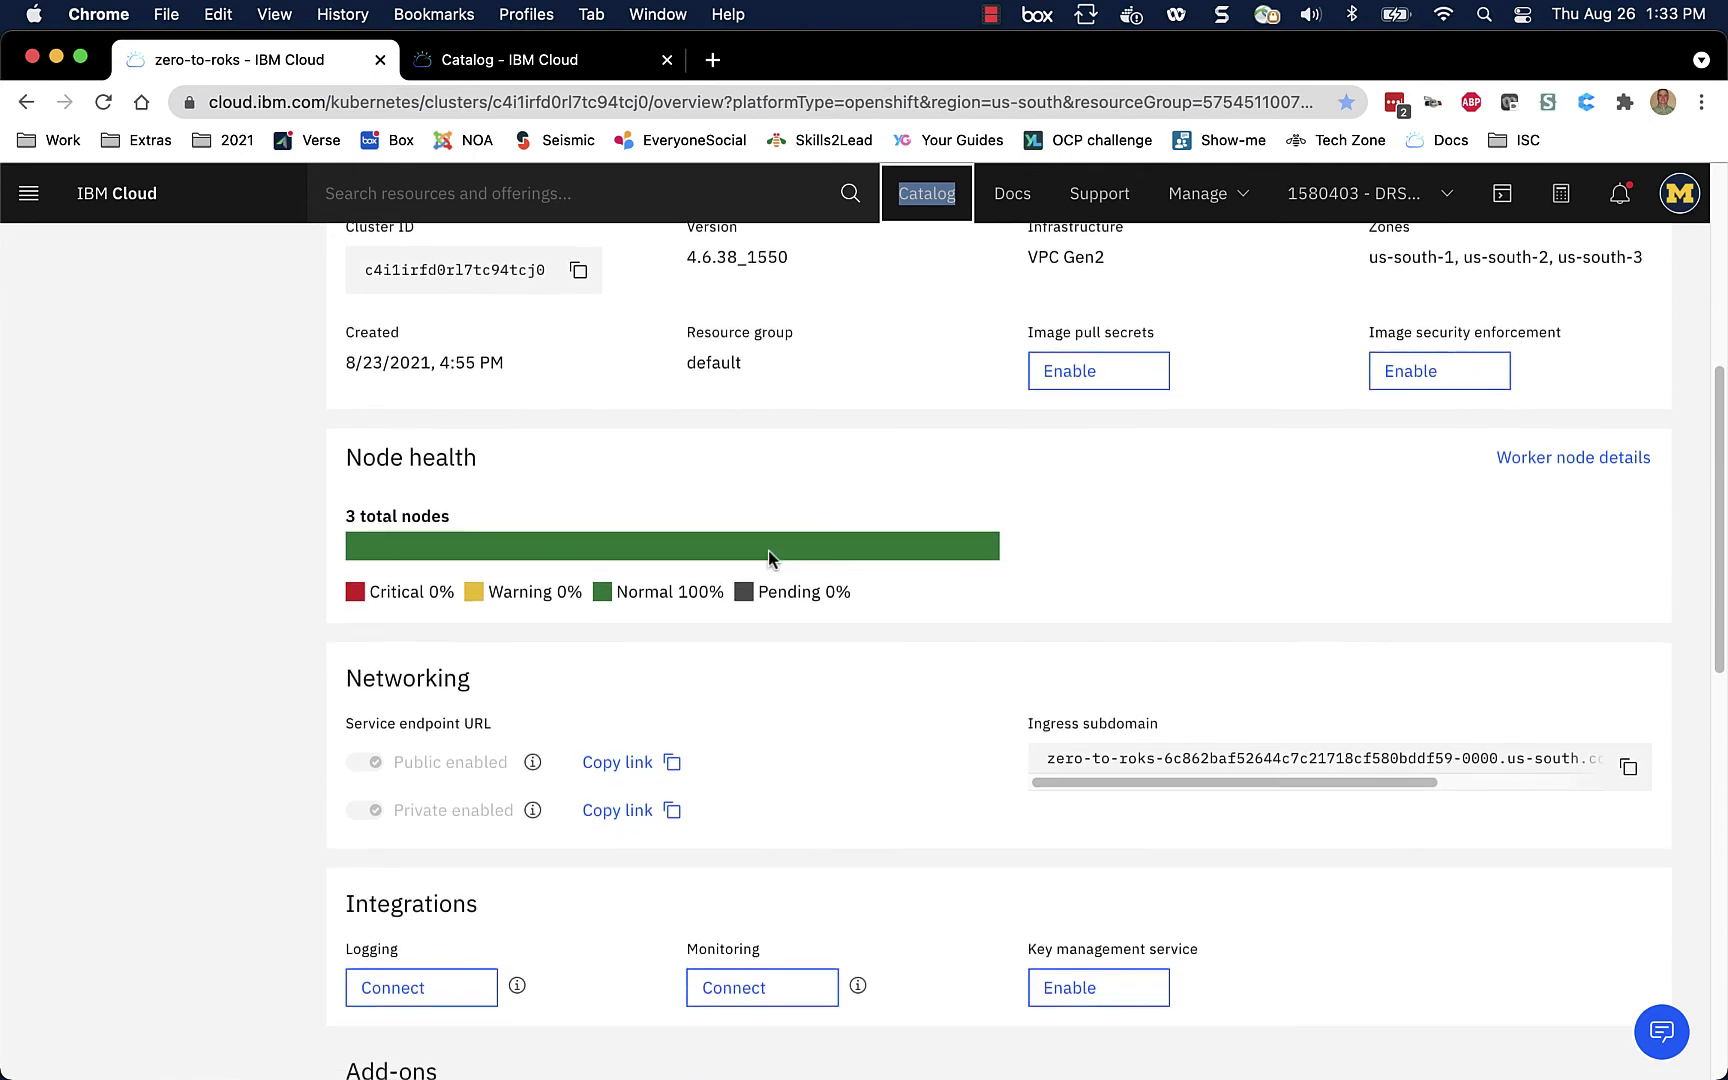
{"action": "scroll", "coordinate": [768, 549], "scroll_direction": "down", "scroll_amount": 3}
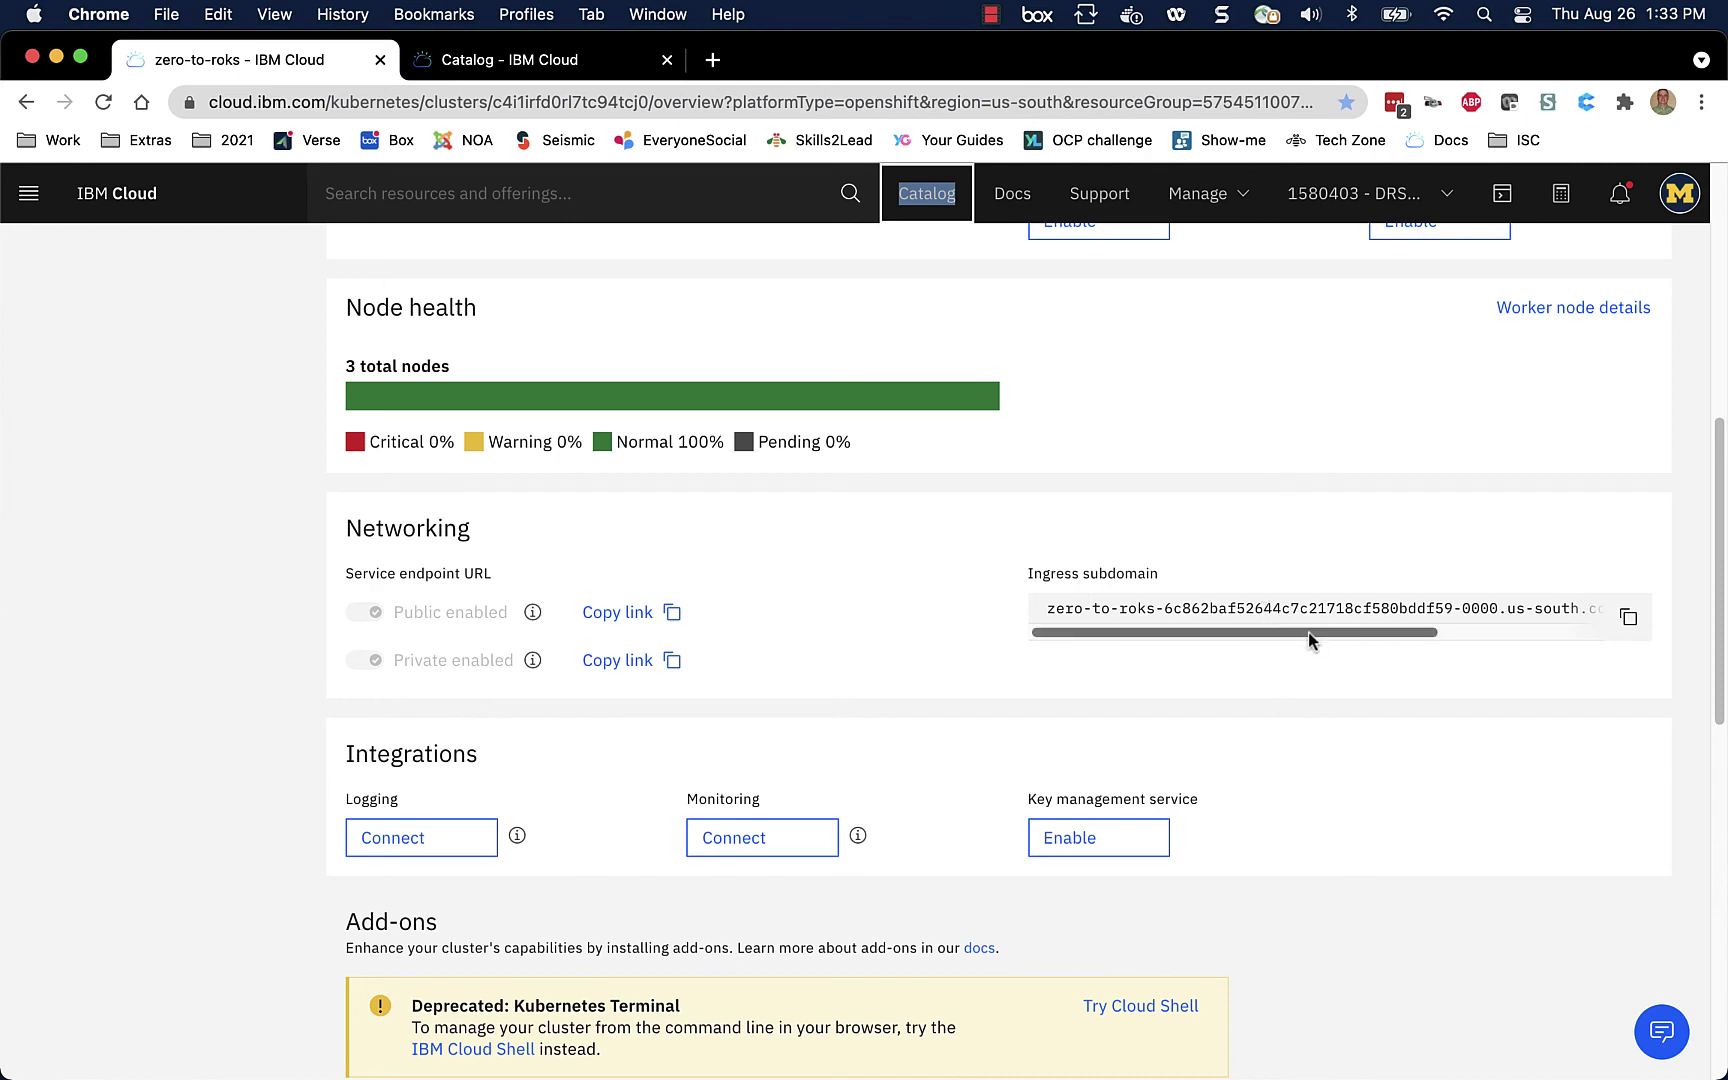
{"action": "scroll", "coordinate": [810, 742], "scroll_direction": "down", "scroll_amount": 7}
{"action": "scroll", "coordinate": [809, 742], "scroll_direction": "down", "scroll_amount": 10}
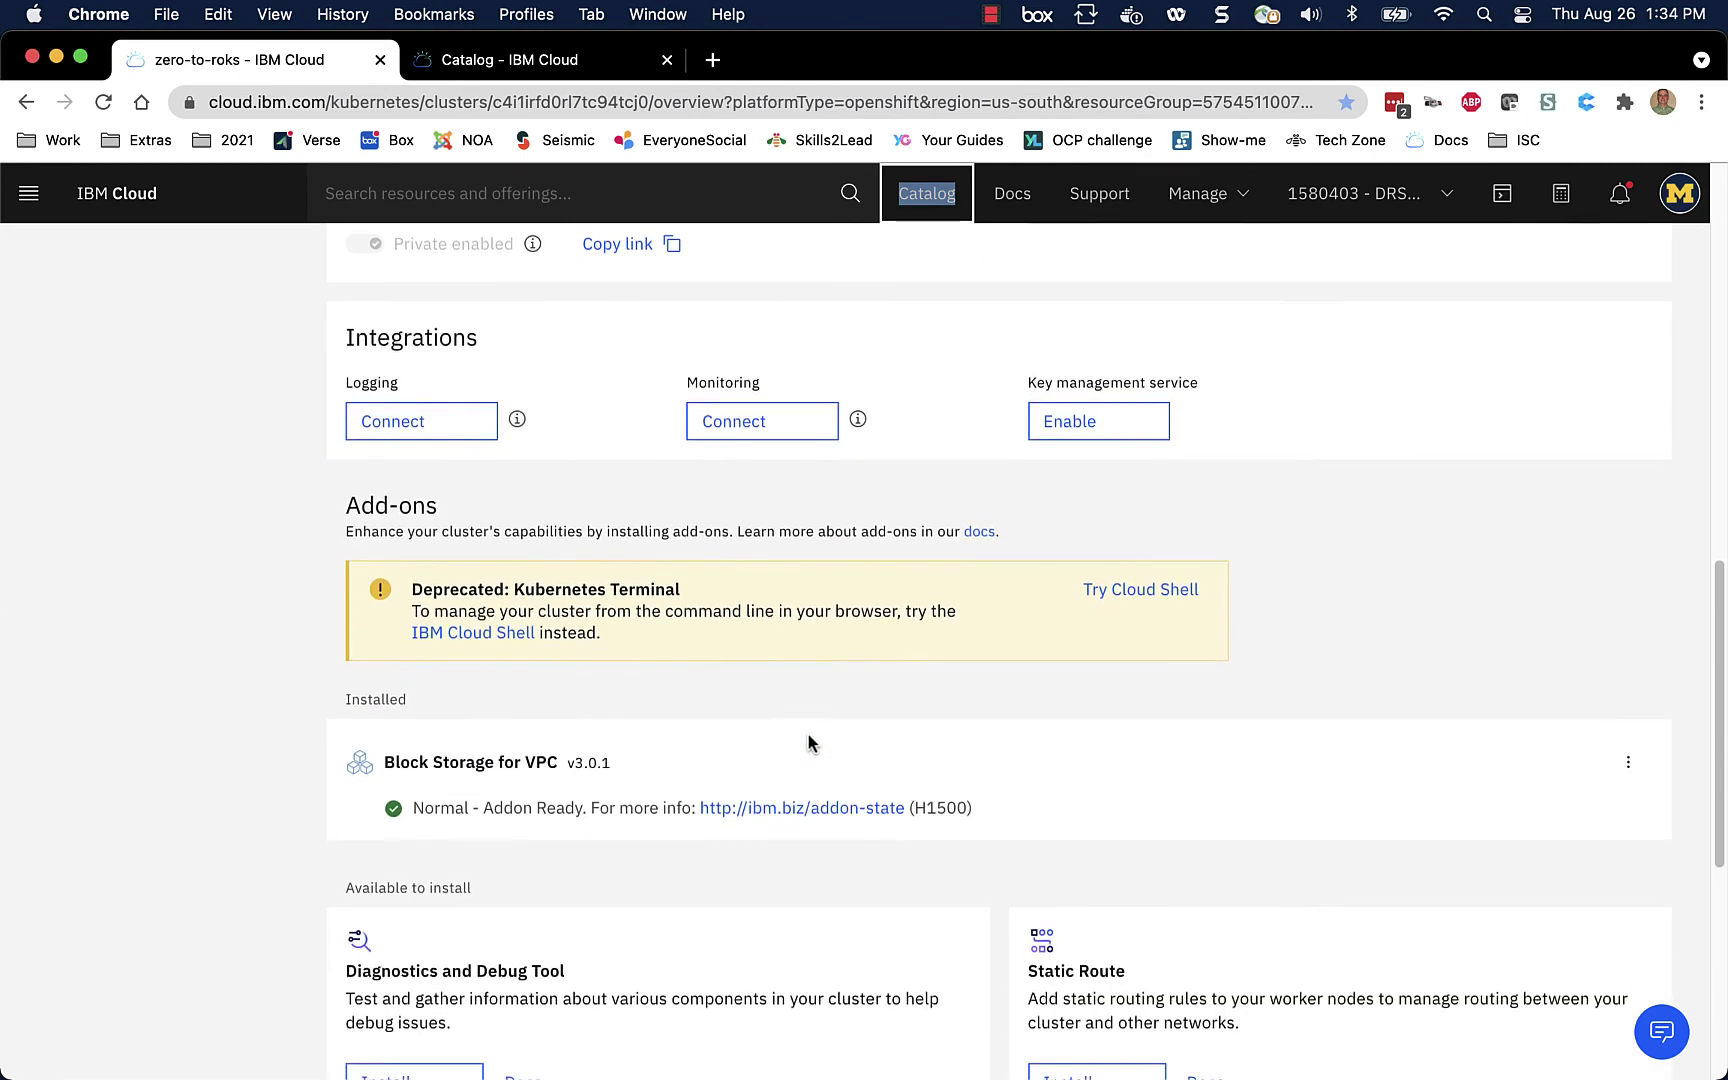
{"action": "scroll", "coordinate": [809, 742], "scroll_direction": "down", "scroll_amount": 2}
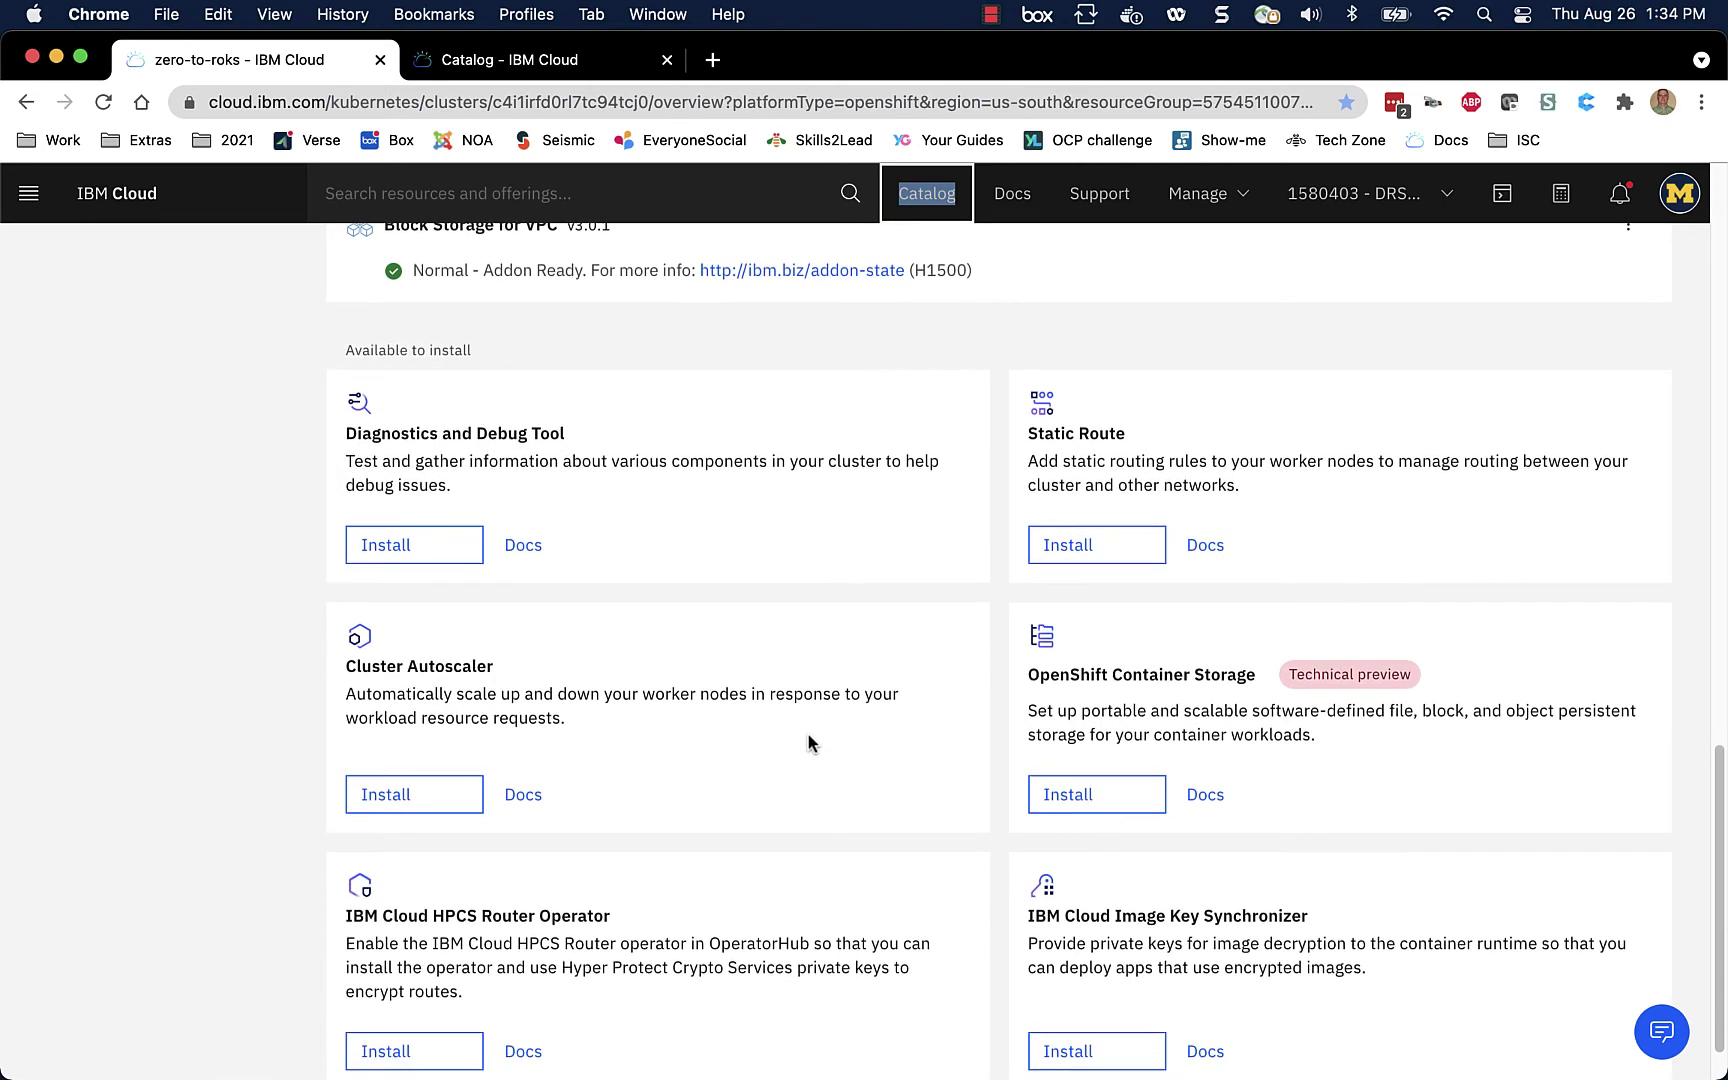
{"action": "scroll", "coordinate": [809, 742], "scroll_direction": "down", "scroll_amount": 1}
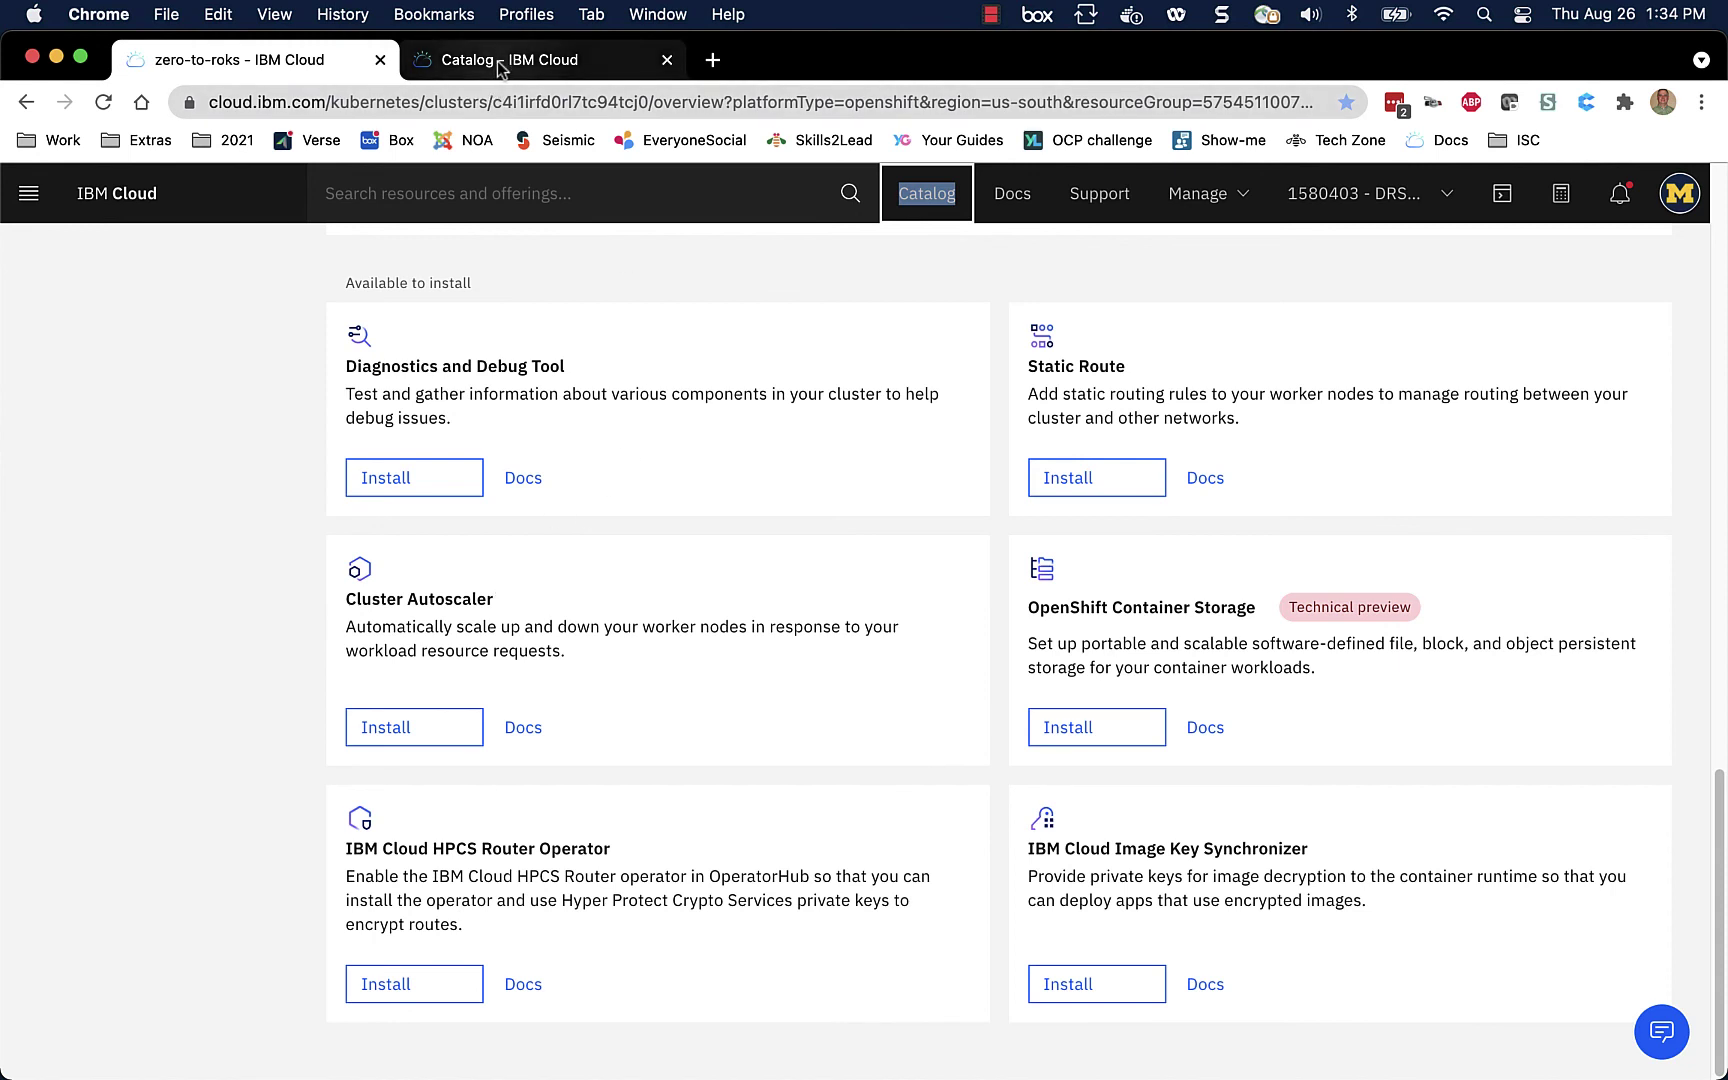
Step: Switch to the IBM Cloud catalog page and search the catalog for "openshift"
{"action": "left_click", "coordinate": [529, 62]}
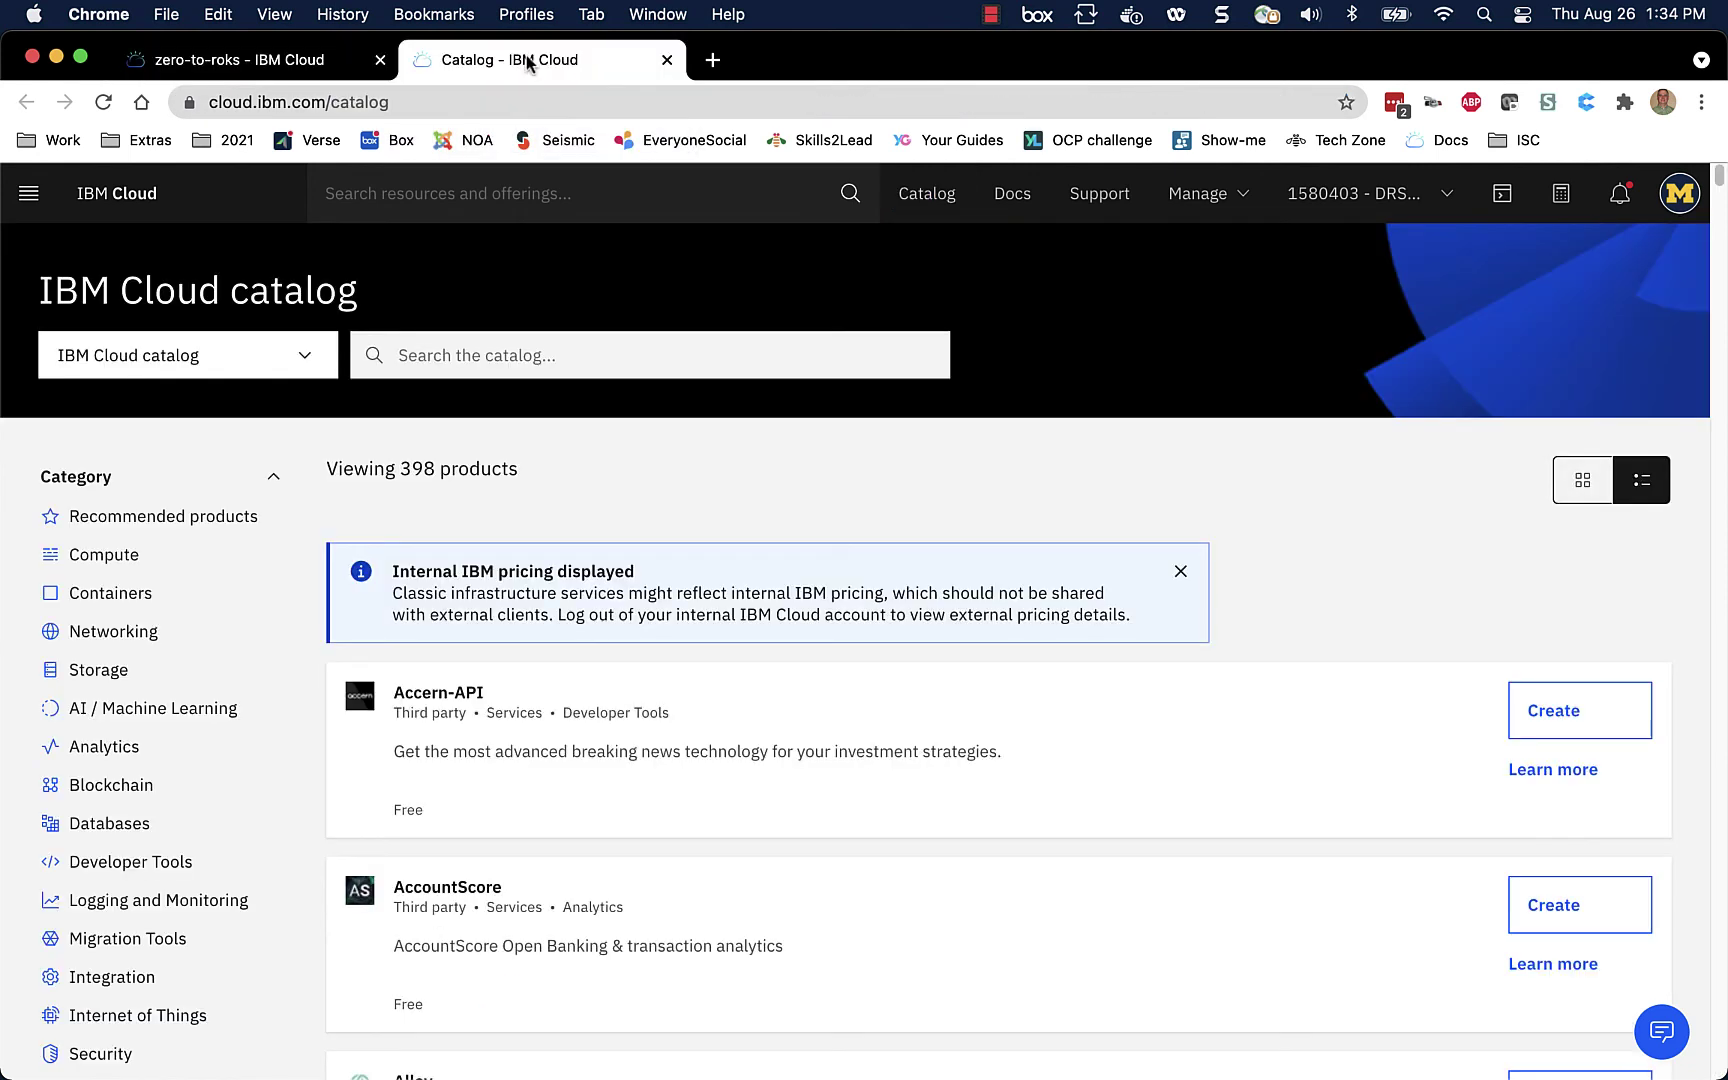
{"action": "left_click", "coordinate": [466, 355]}
{"action": "type", "text": "o"}
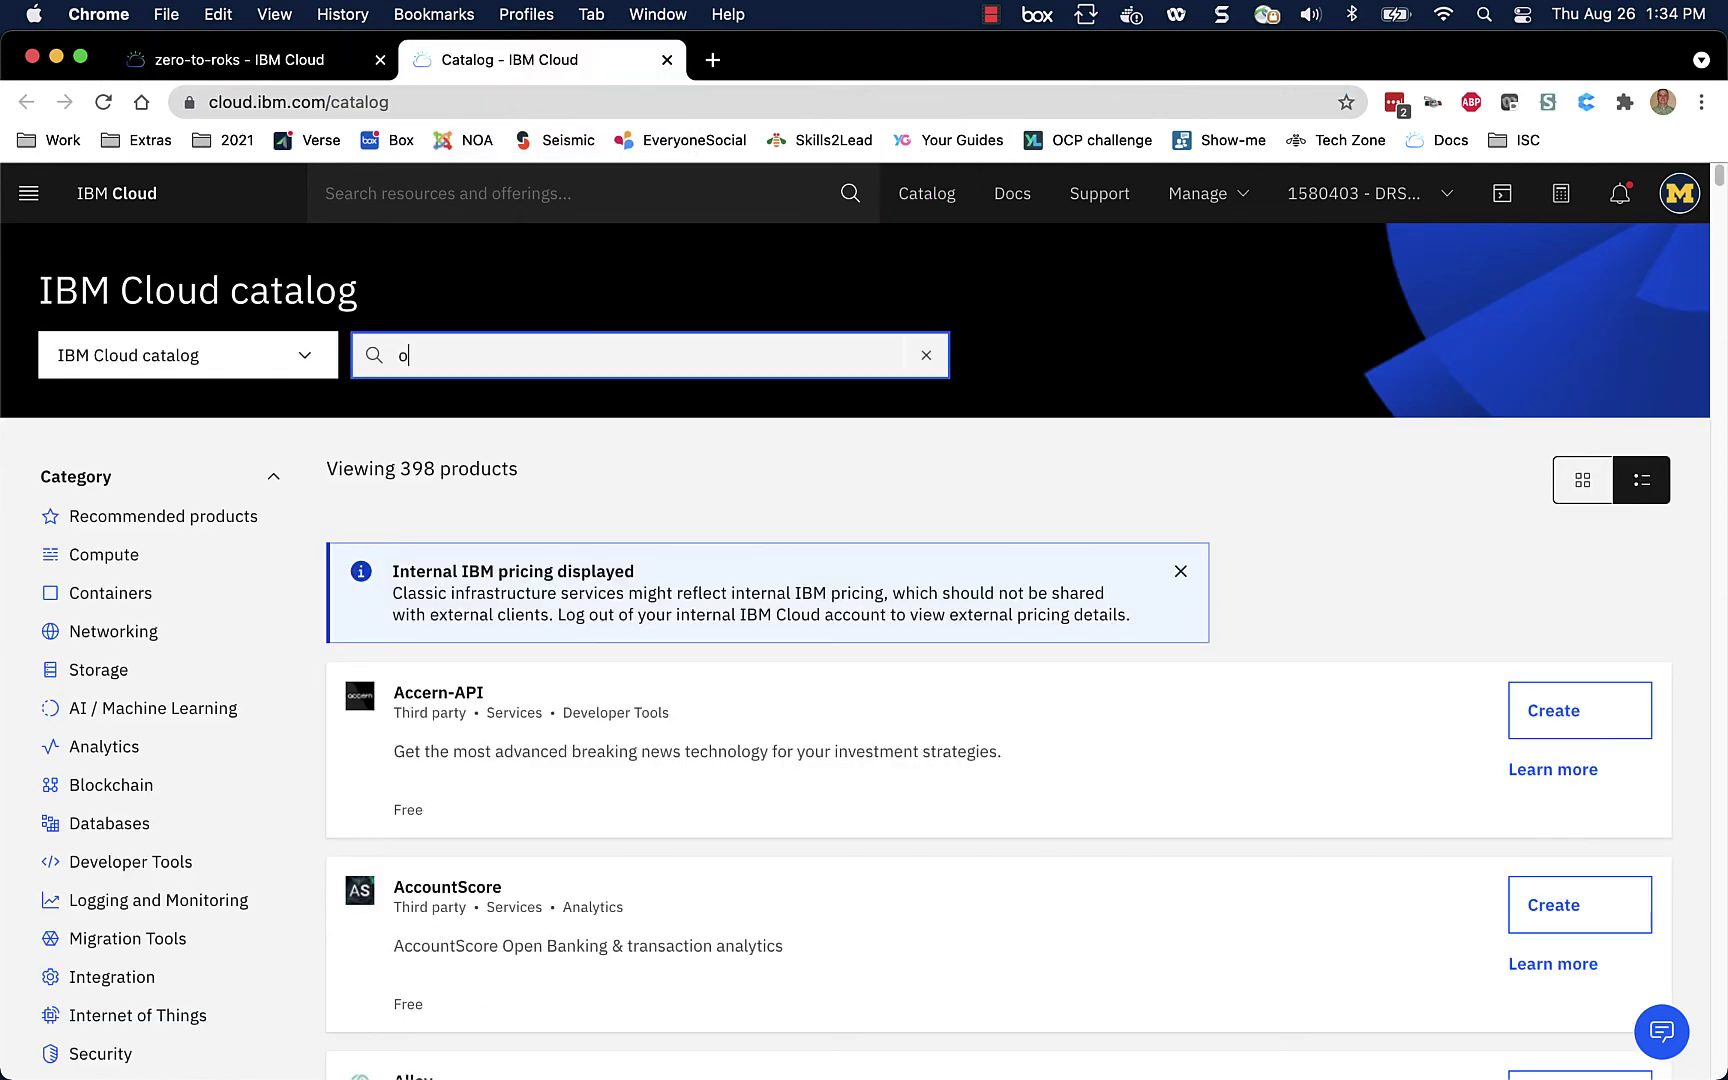
{"action": "type", "text": "penshift"}
{"action": "key", "text": "Return"}
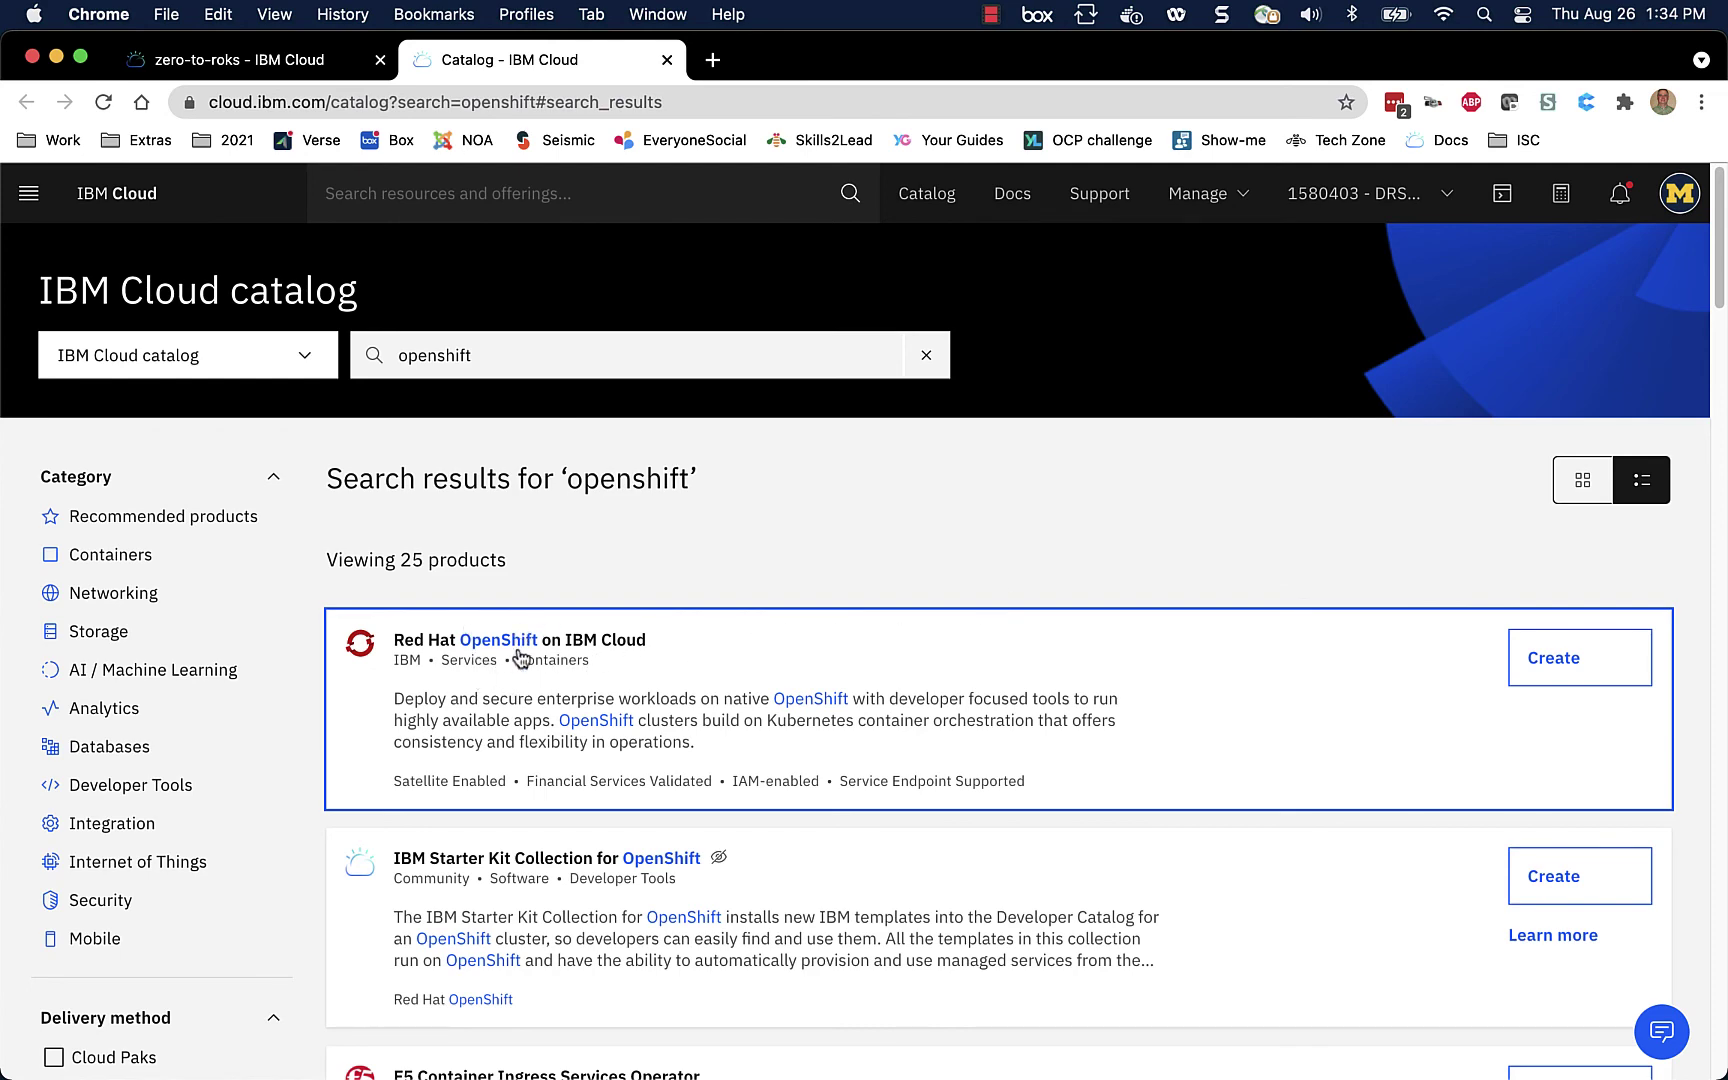
Step: Examine the OpenShift catalog results, from the Cloud Paks through starter kits to third-party software, and close the catalog page
{"action": "scroll", "coordinate": [737, 688], "scroll_direction": "down", "scroll_amount": 5}
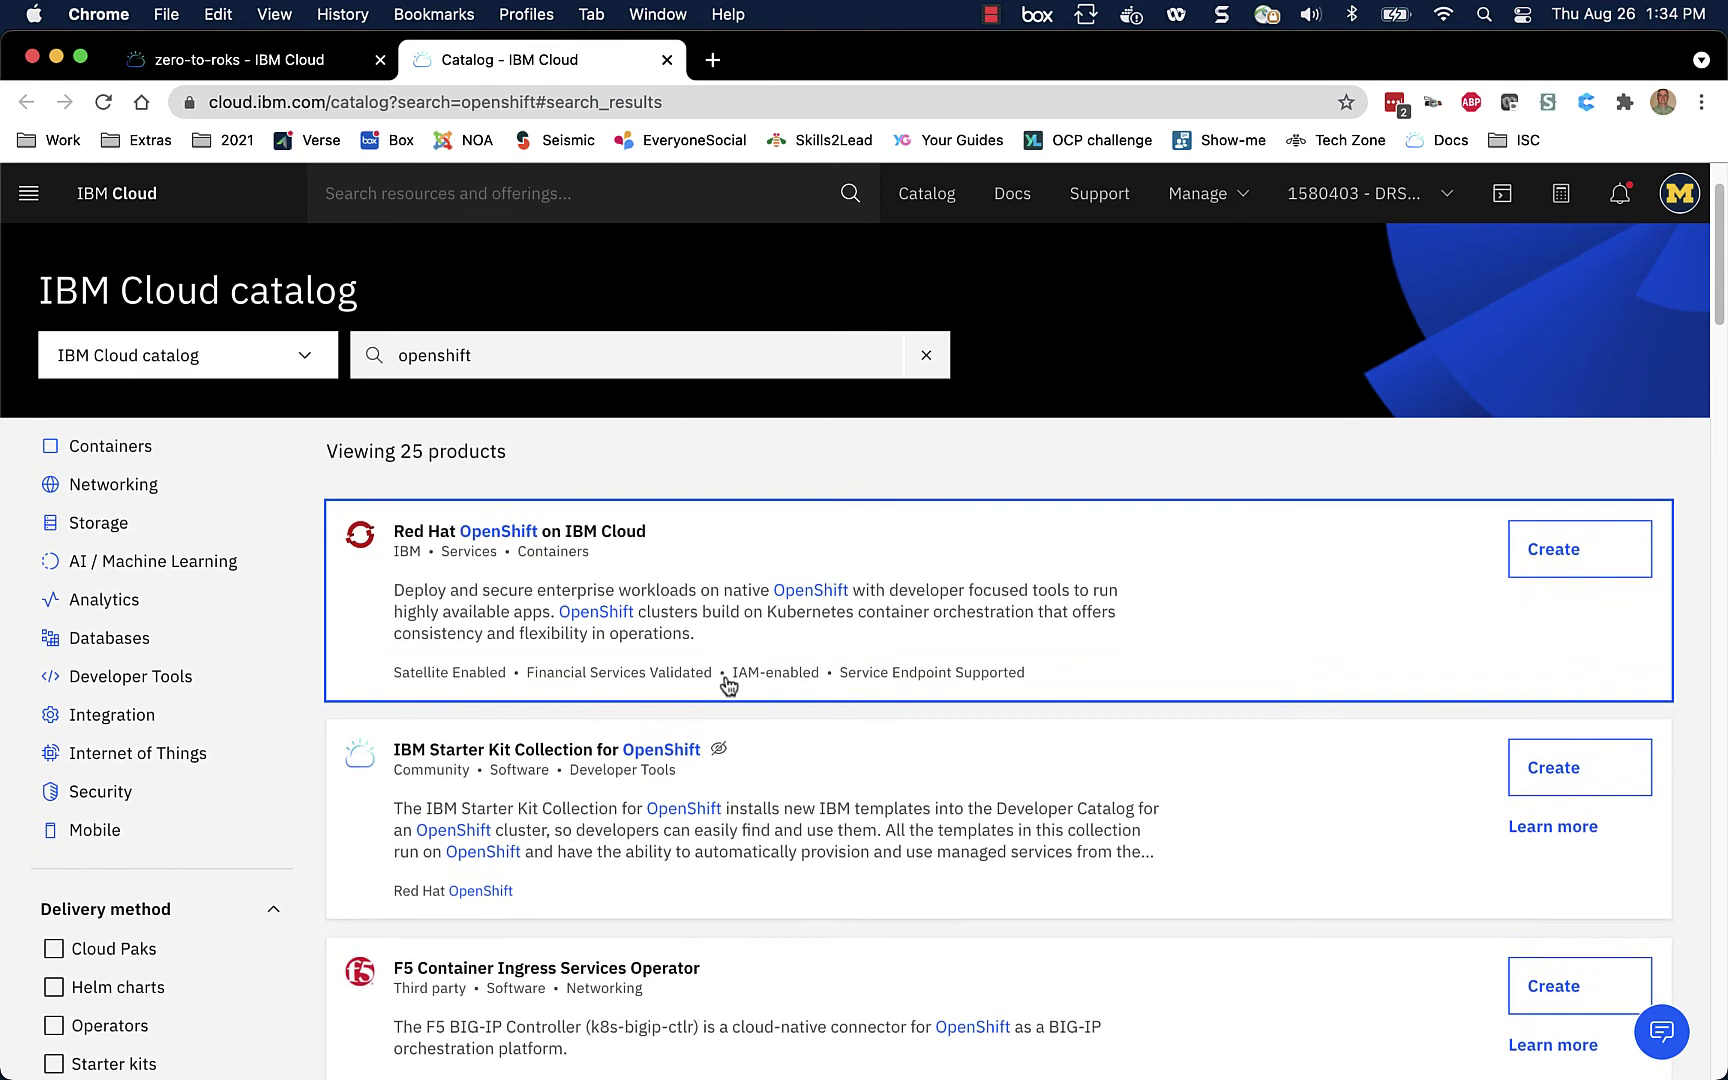
{"action": "scroll", "coordinate": [728, 683], "scroll_direction": "down", "scroll_amount": 3}
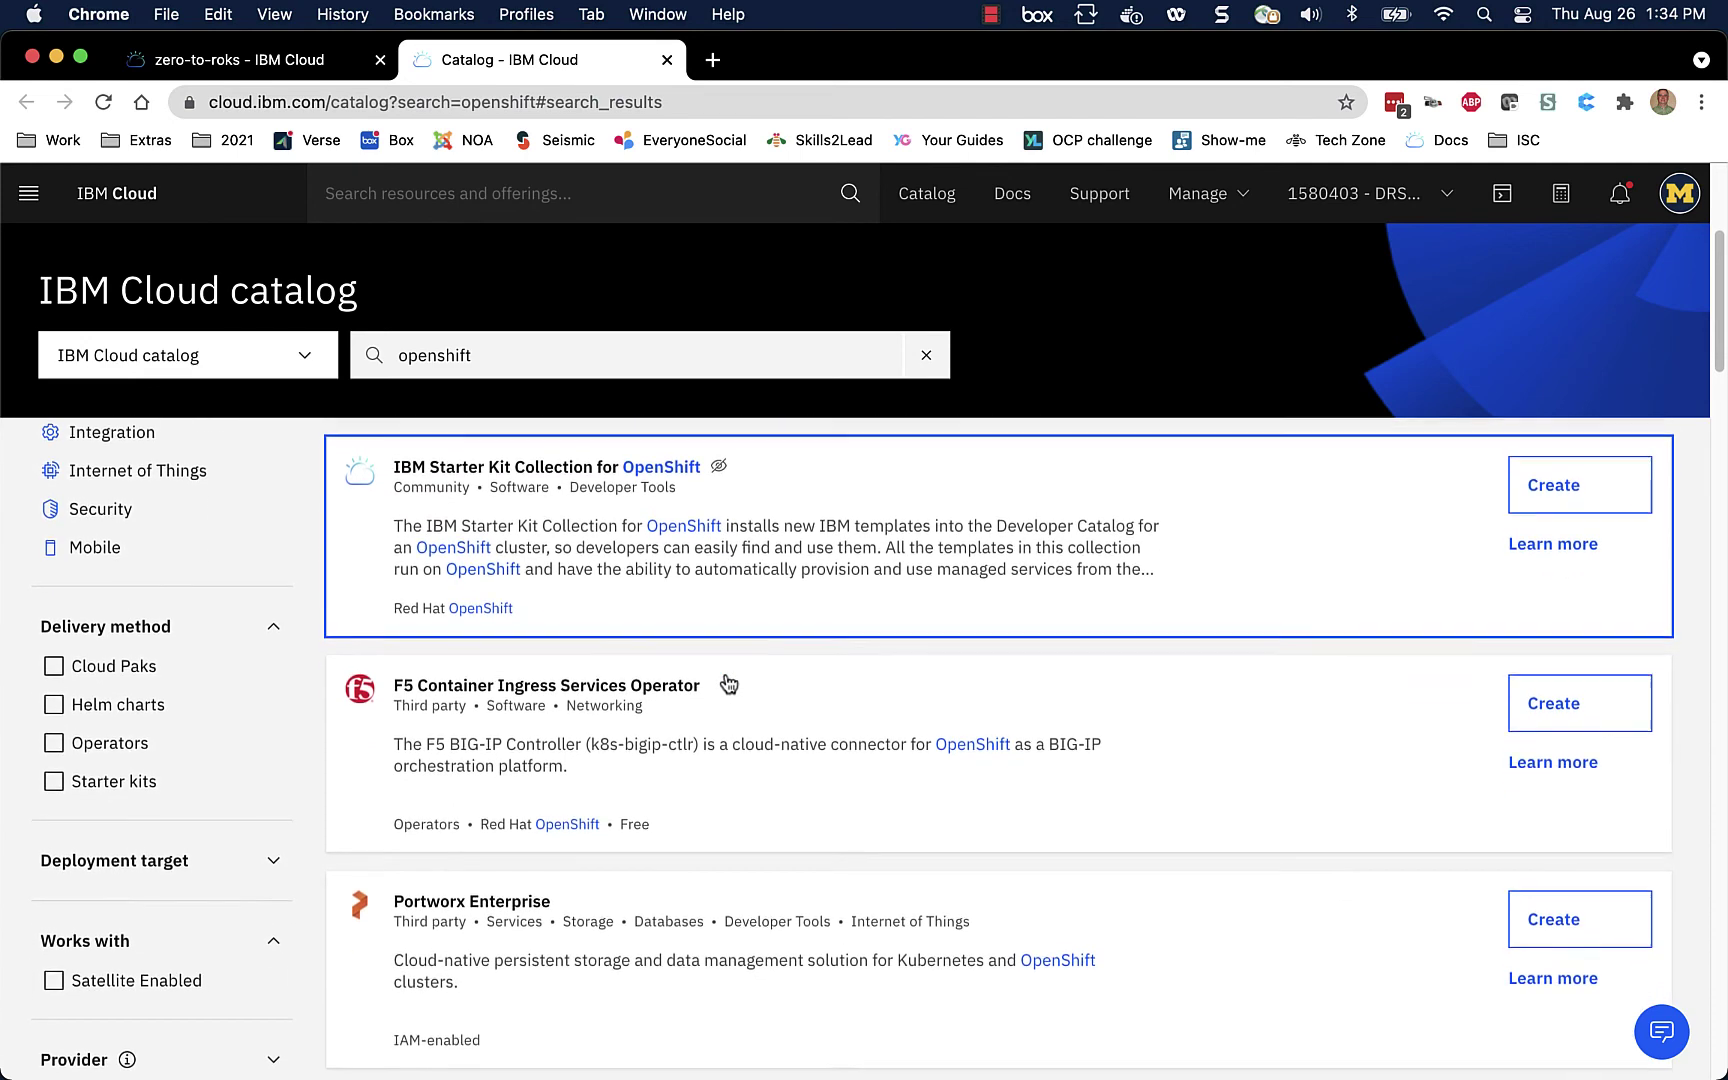
{"action": "scroll", "coordinate": [665, 748], "scroll_direction": "down", "scroll_amount": 1}
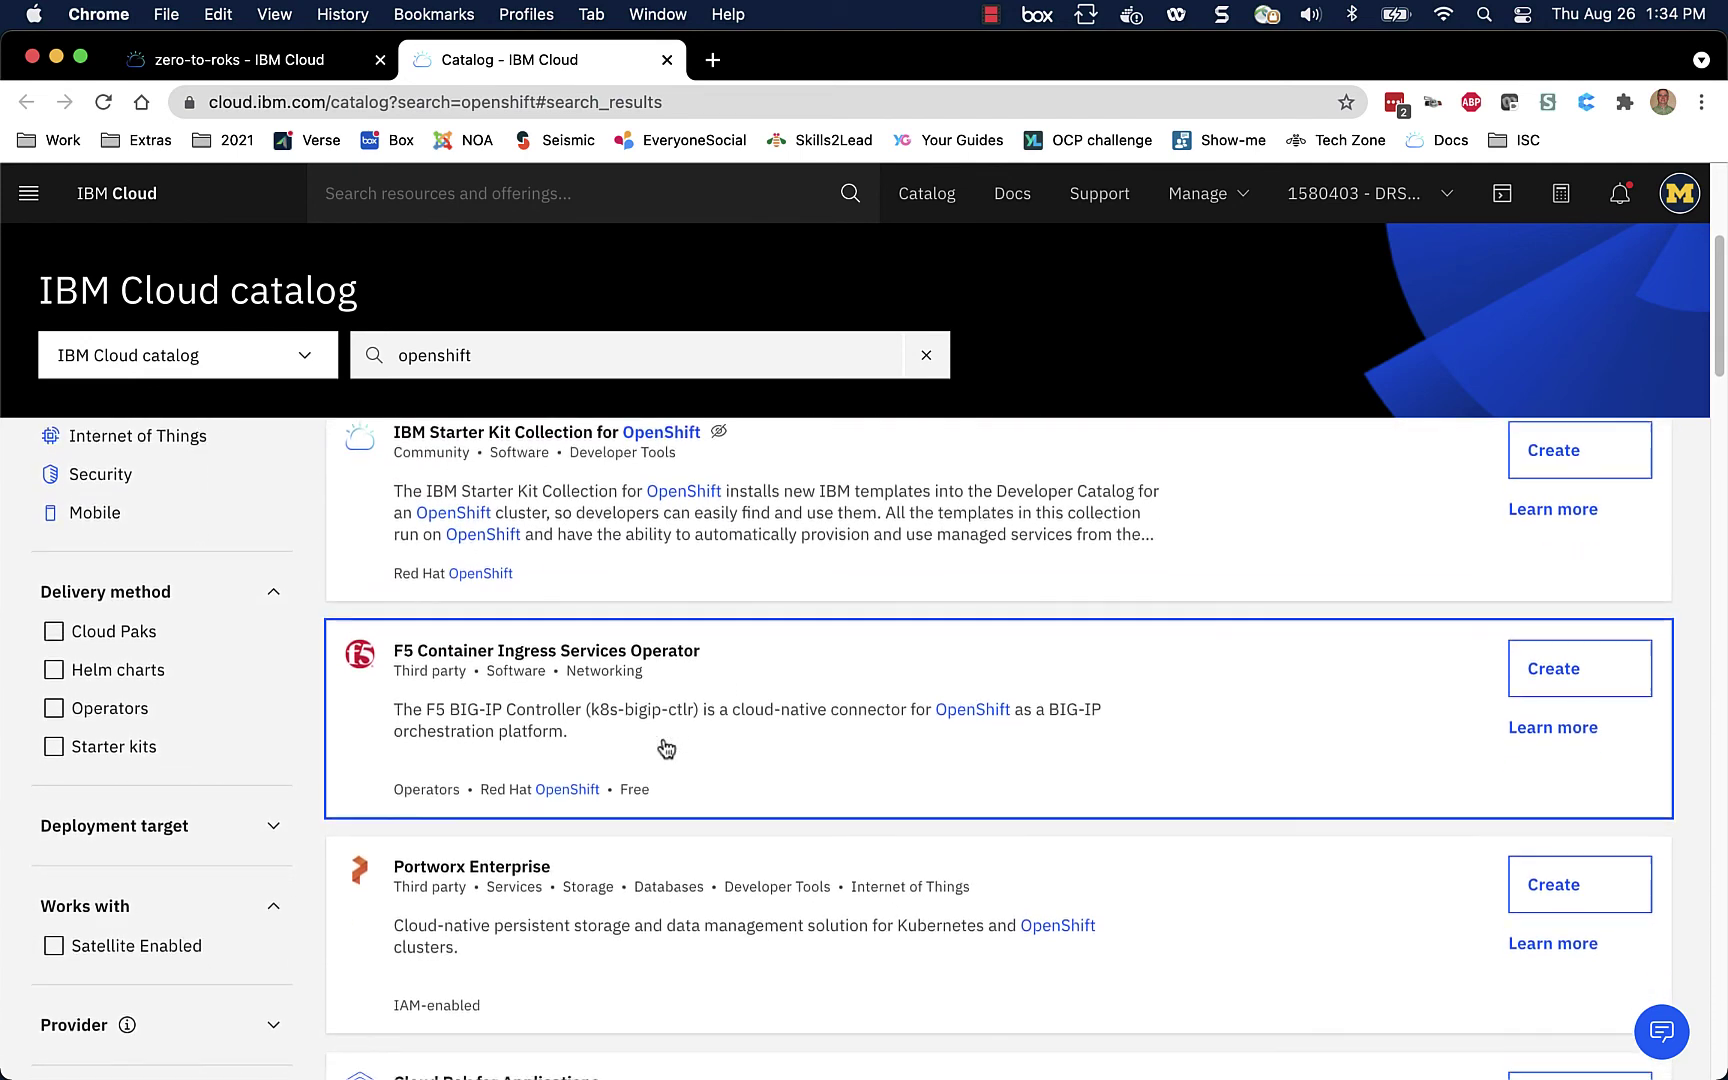
{"action": "scroll", "coordinate": [700, 722], "scroll_direction": "down", "scroll_amount": 5}
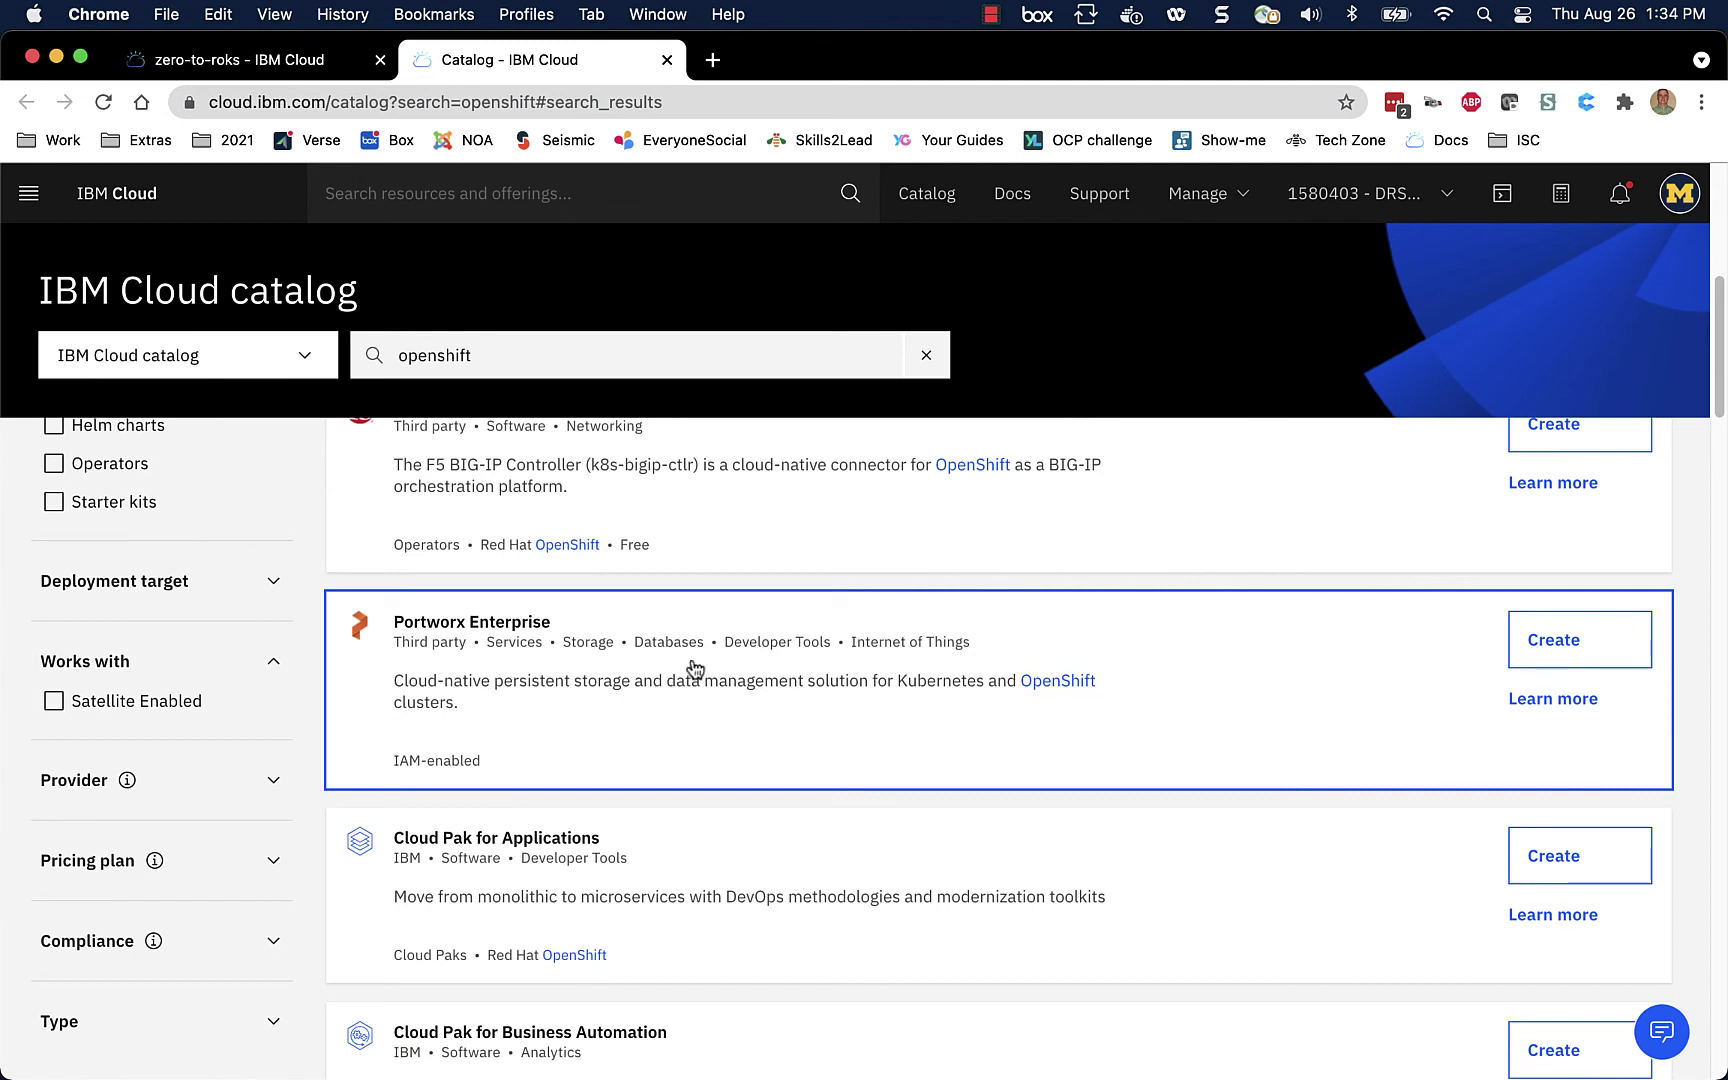
{"action": "scroll", "coordinate": [695, 668], "scroll_direction": "down", "scroll_amount": 8}
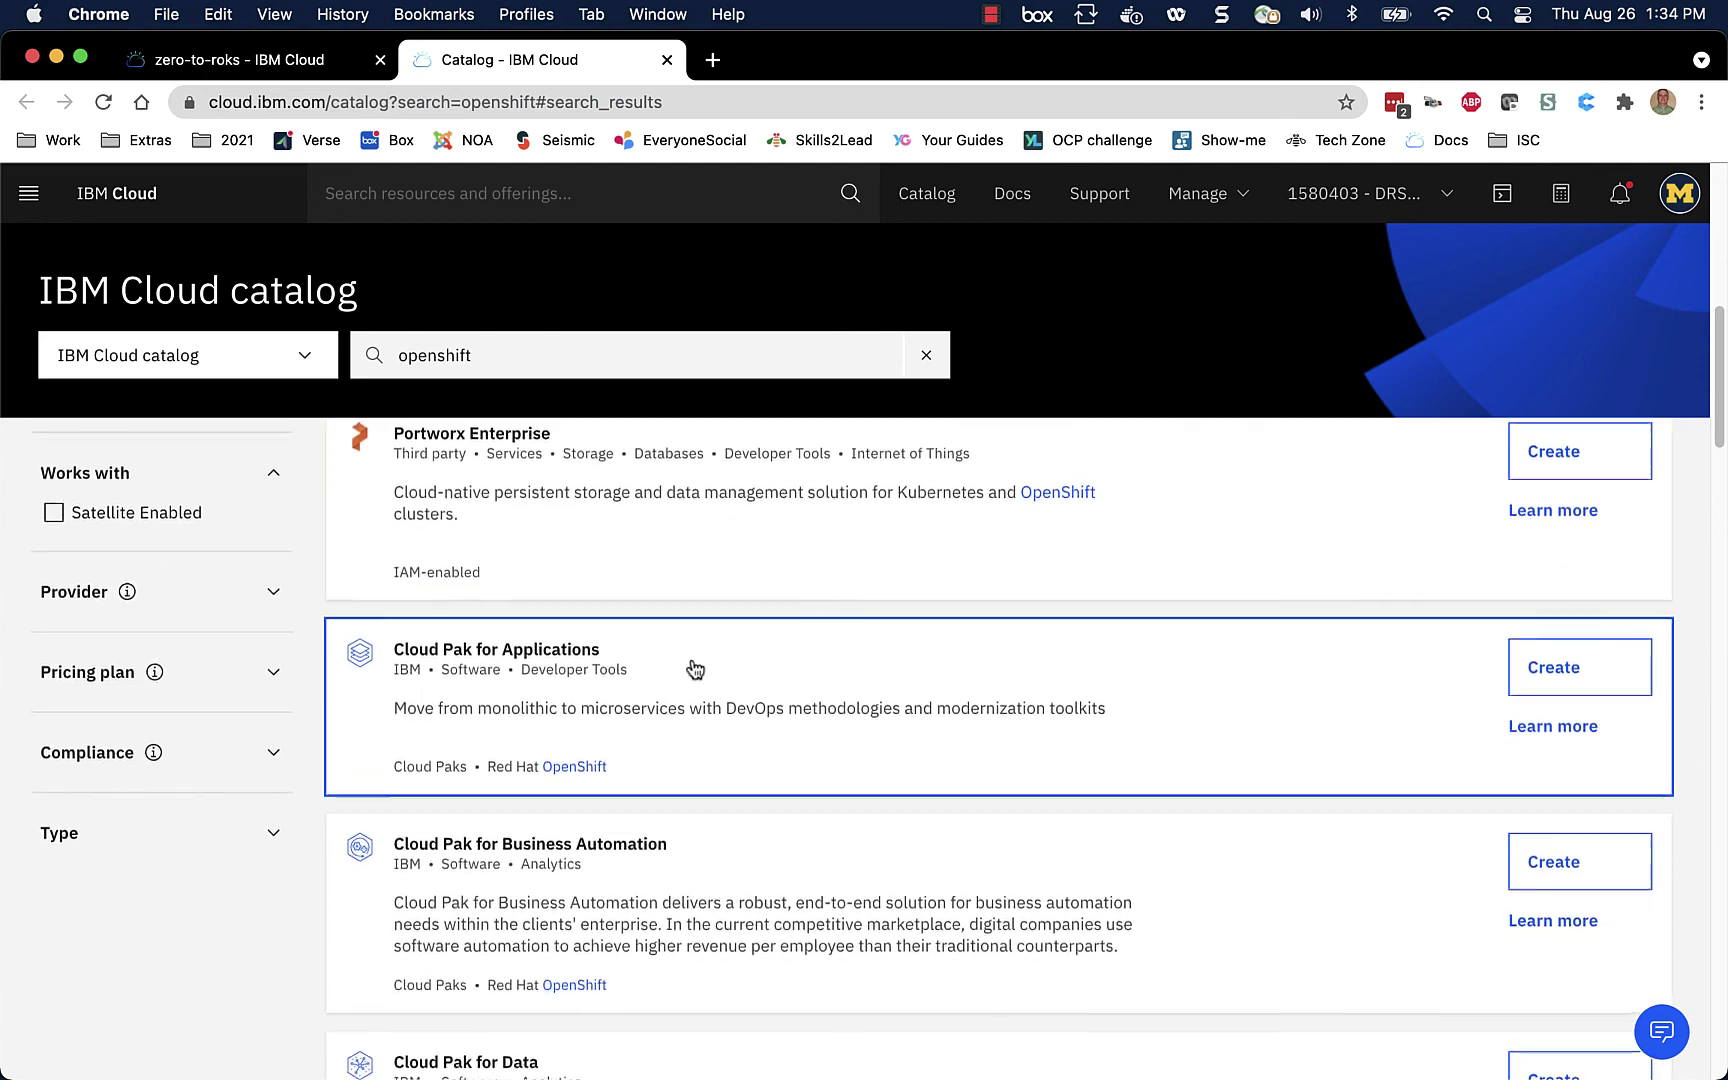
{"action": "scroll", "coordinate": [695, 668], "scroll_direction": "down", "scroll_amount": 20}
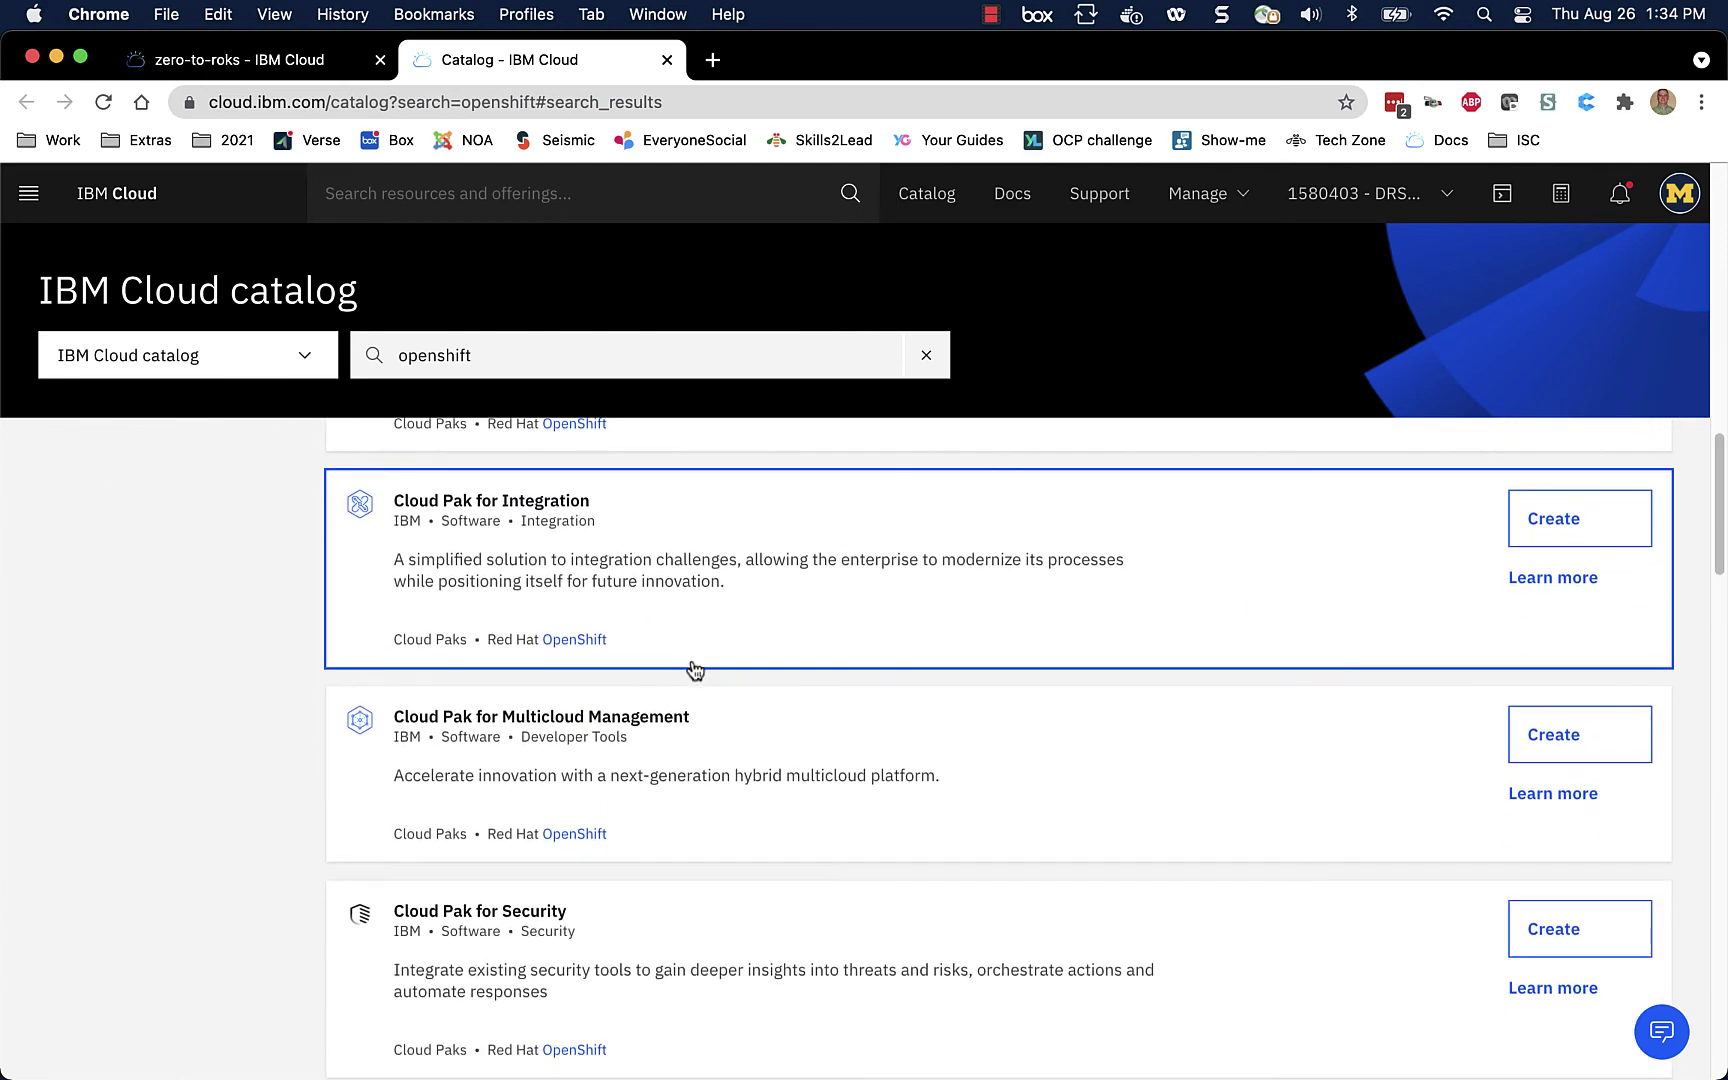
{"action": "scroll", "coordinate": [695, 668], "scroll_direction": "down", "scroll_amount": 1}
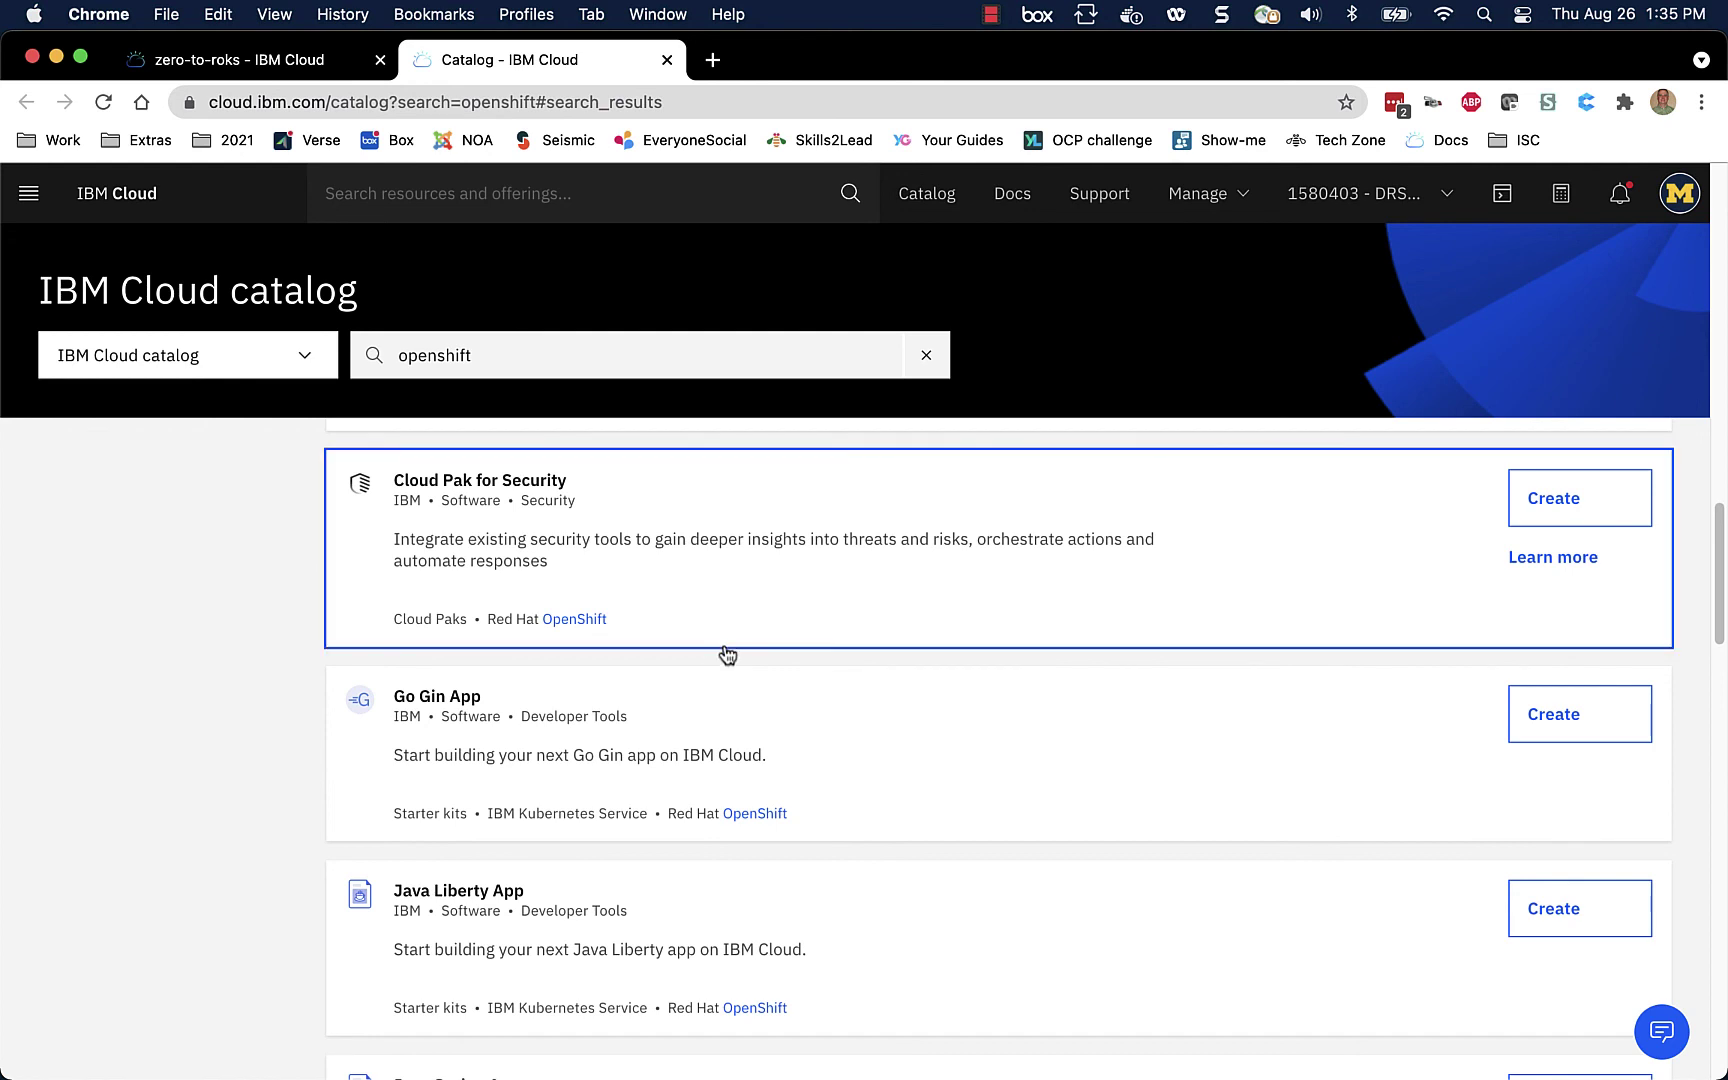
{"action": "scroll", "coordinate": [727, 655], "scroll_direction": "down", "scroll_amount": 2}
{"action": "scroll", "coordinate": [727, 655], "scroll_direction": "down", "scroll_amount": 4}
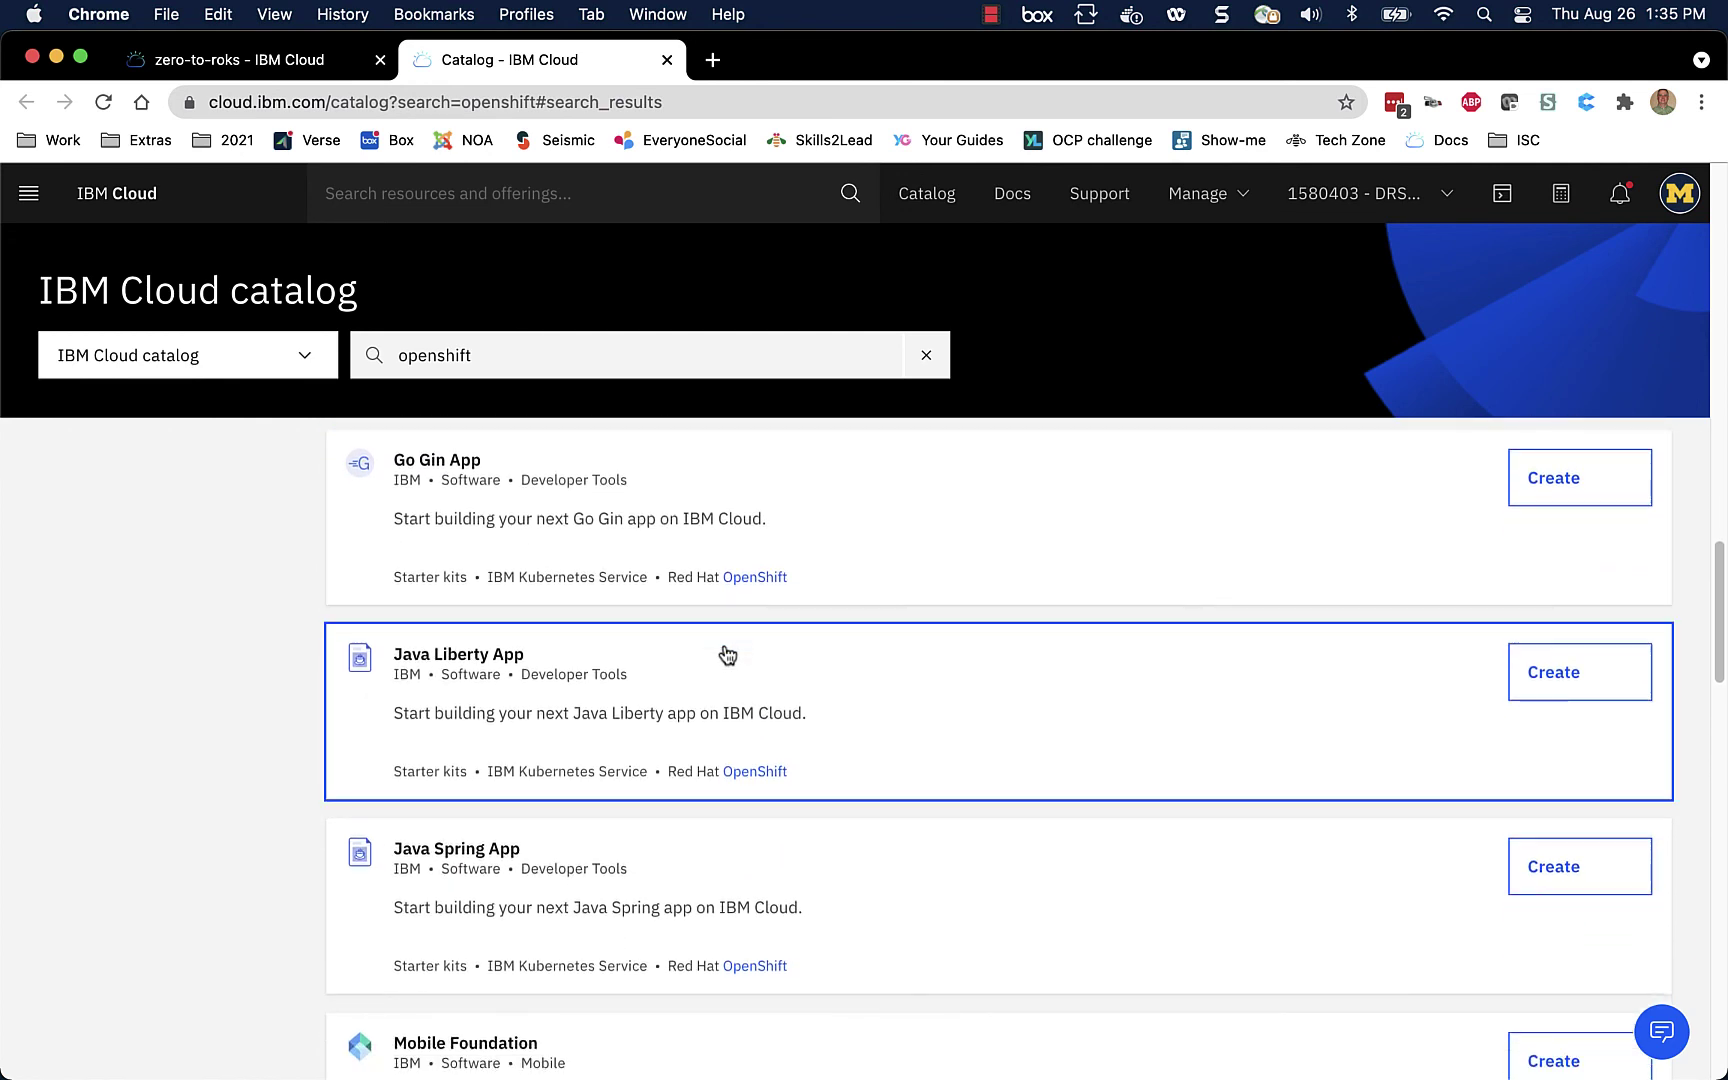
{"action": "scroll", "coordinate": [729, 663], "scroll_direction": "down", "scroll_amount": 8}
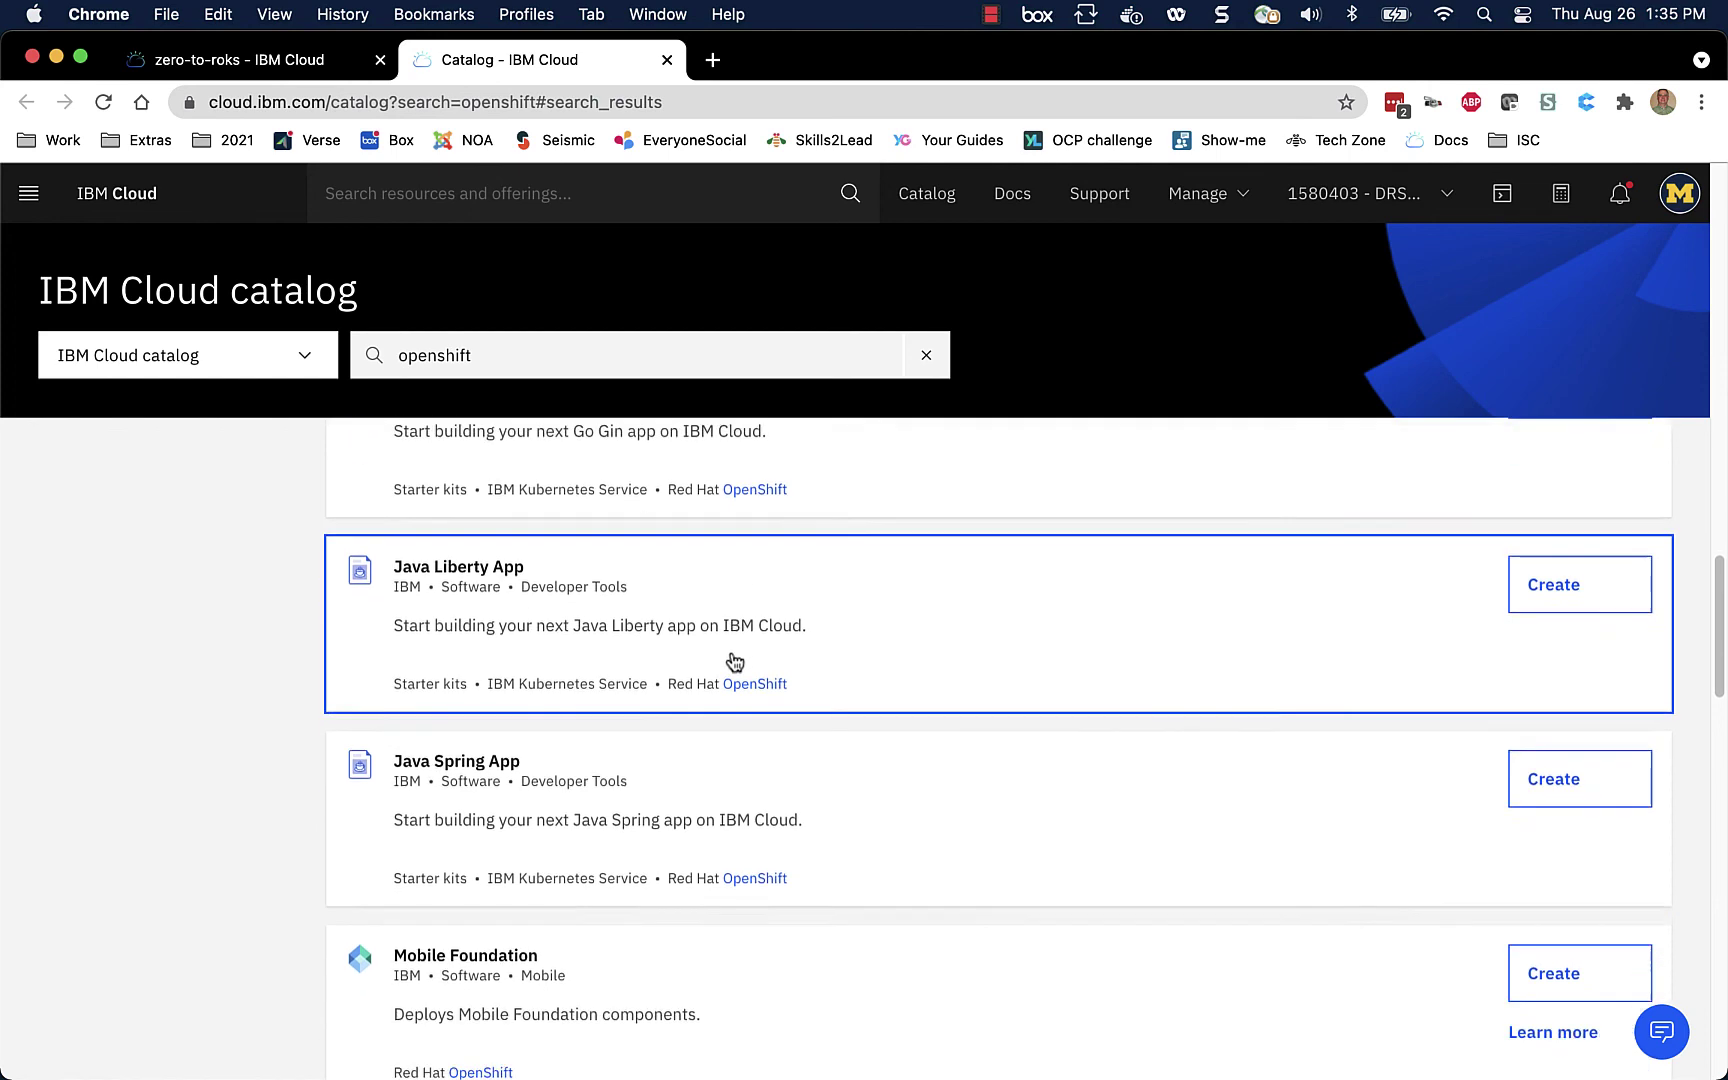
{"action": "scroll", "coordinate": [735, 662], "scroll_direction": "down", "scroll_amount": 14}
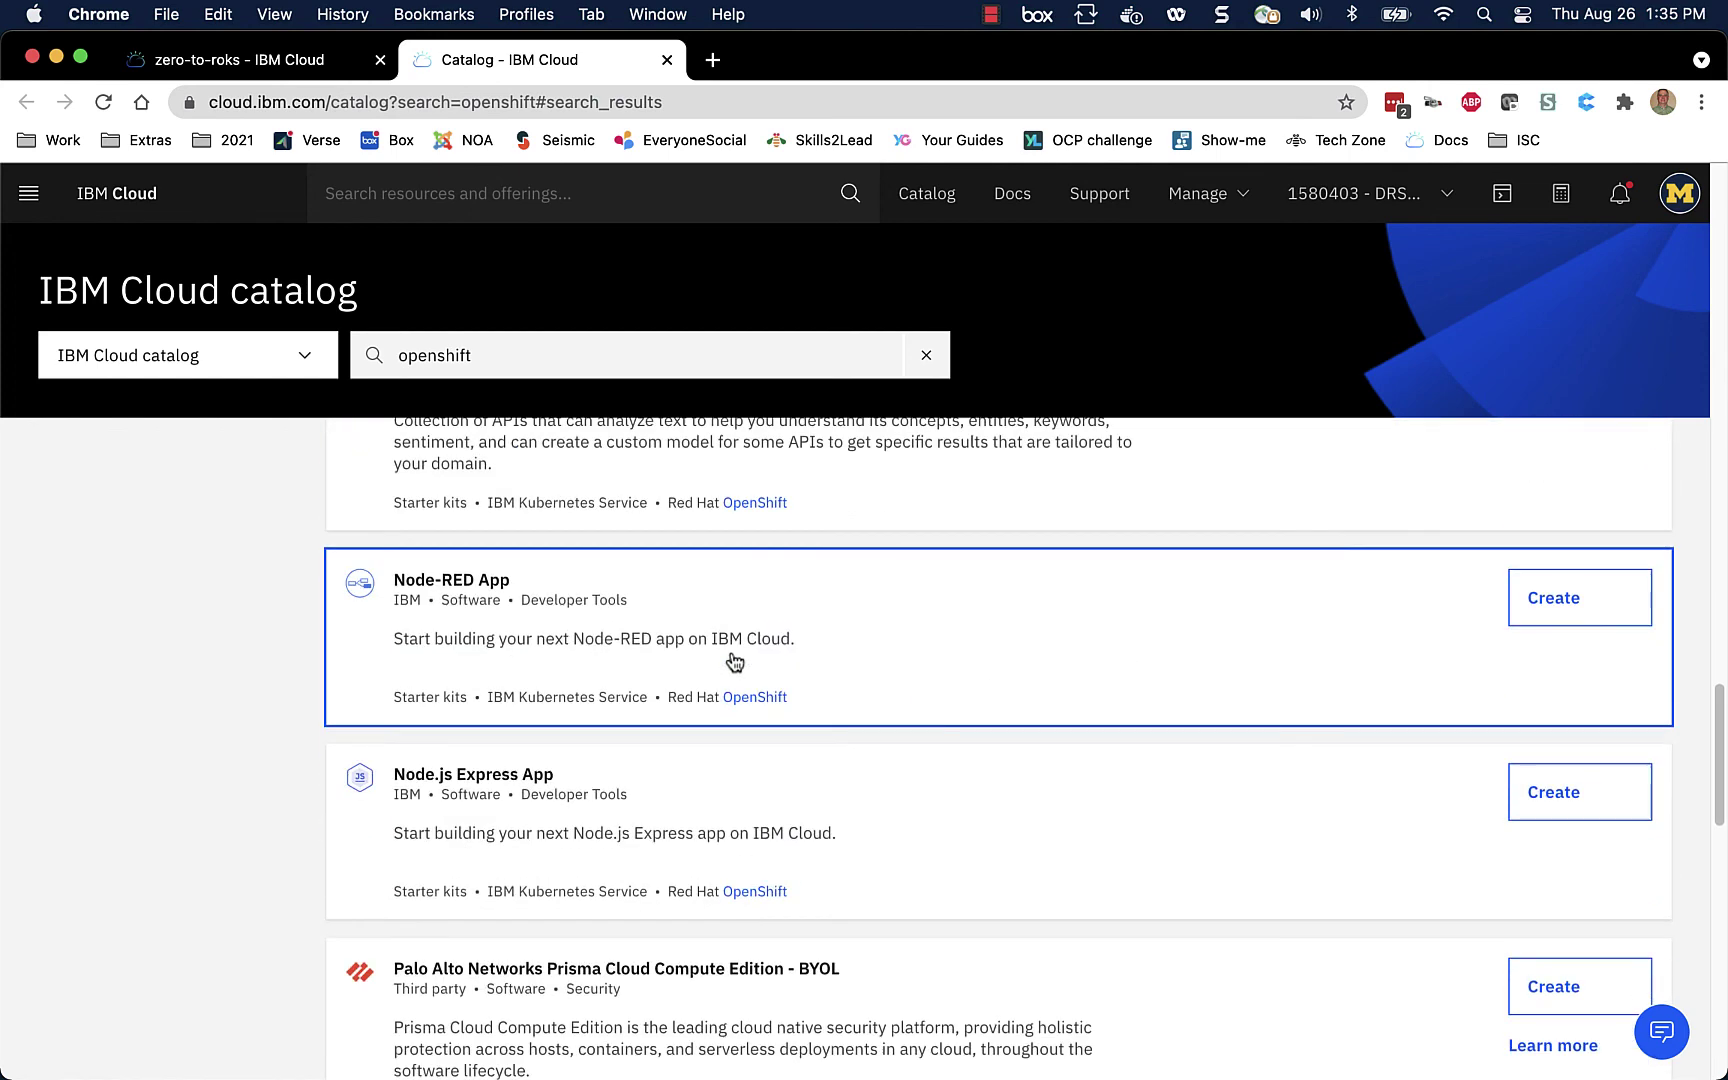
{"action": "scroll", "coordinate": [733, 662], "scroll_direction": "down", "scroll_amount": 15}
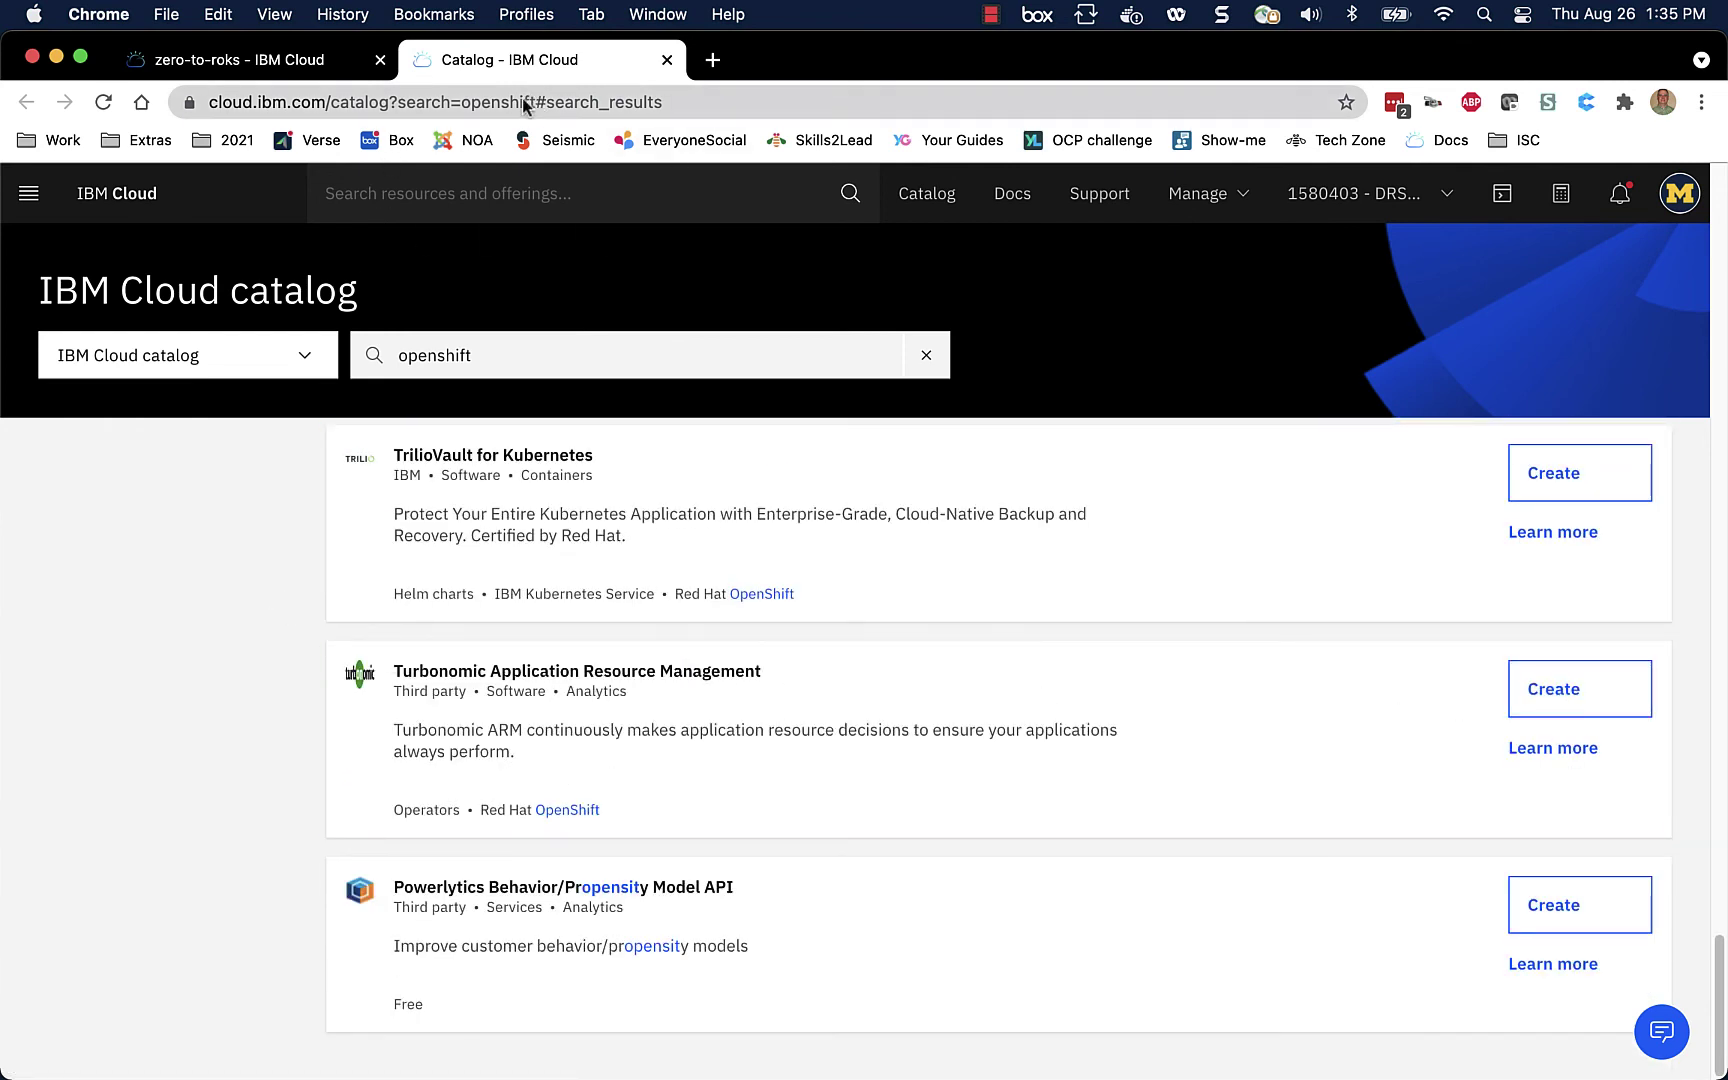
{"action": "left_click", "coordinate": [667, 60]}
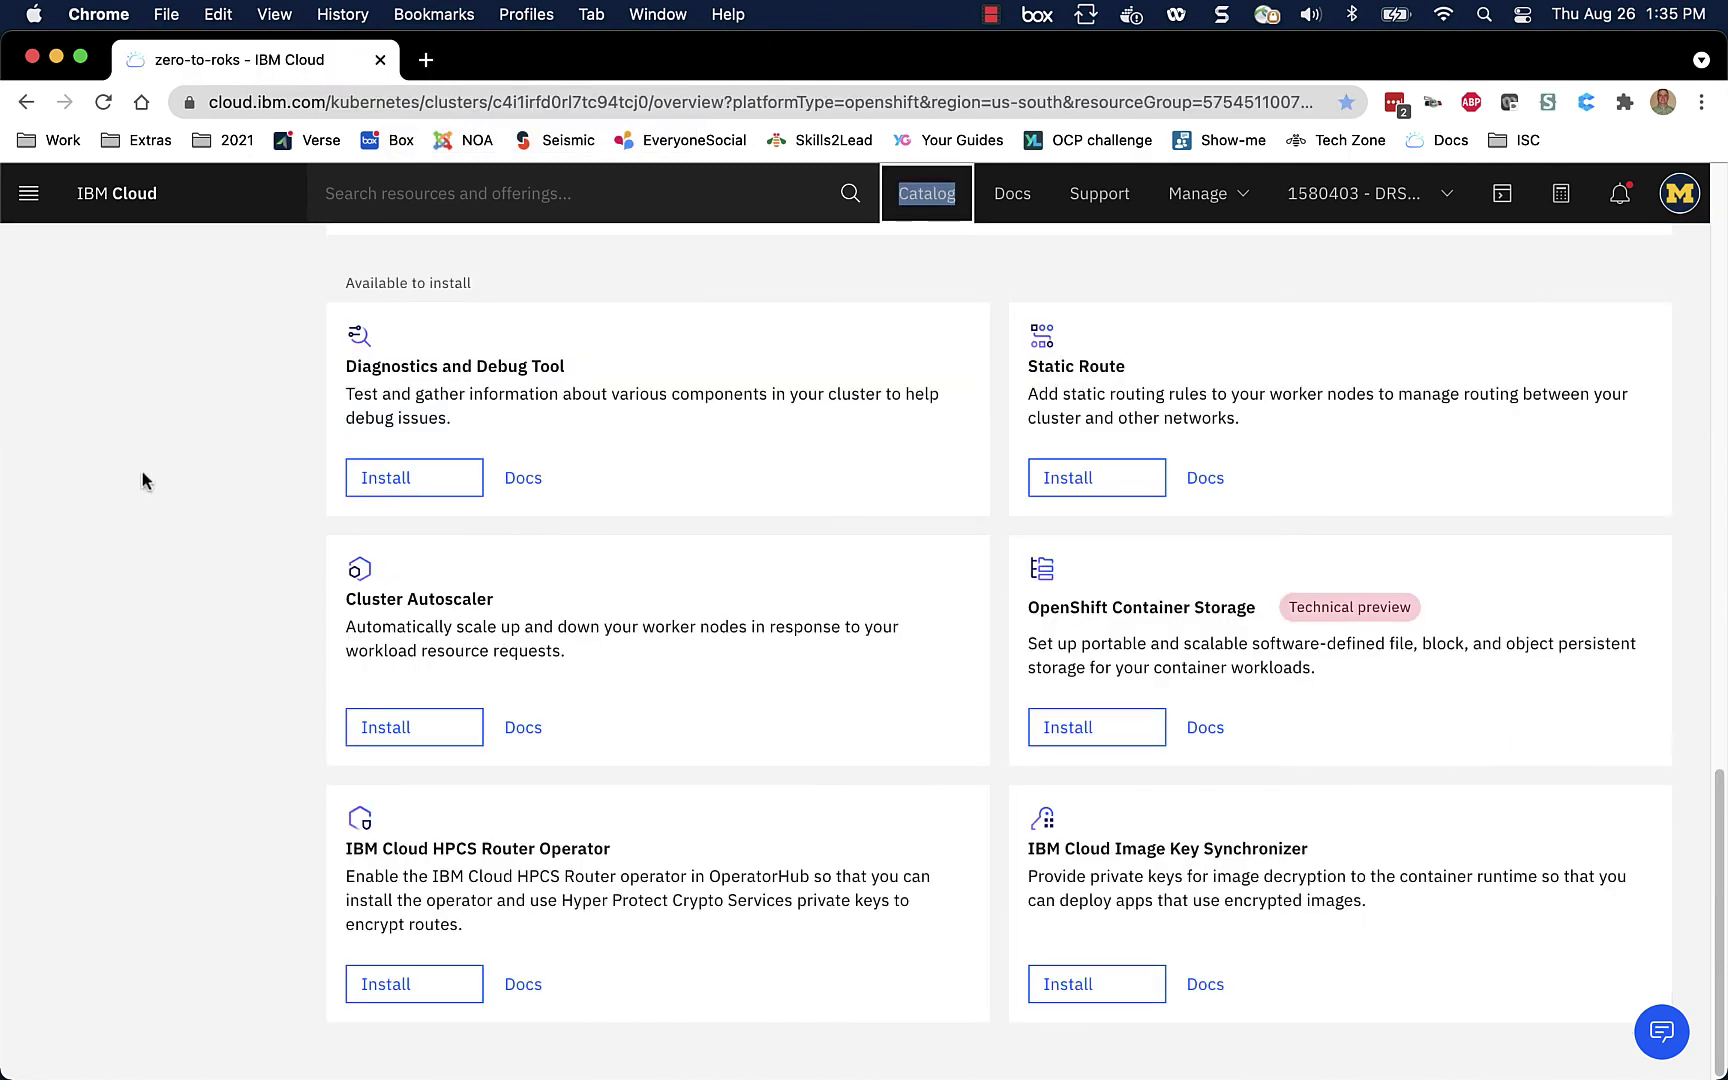
Step: Start creating a new cluster from the OpenShift clusters list and choose the Secure (Technical preview) setup
{"action": "scroll", "coordinate": [55, 532], "scroll_direction": "up", "scroll_amount": 10}
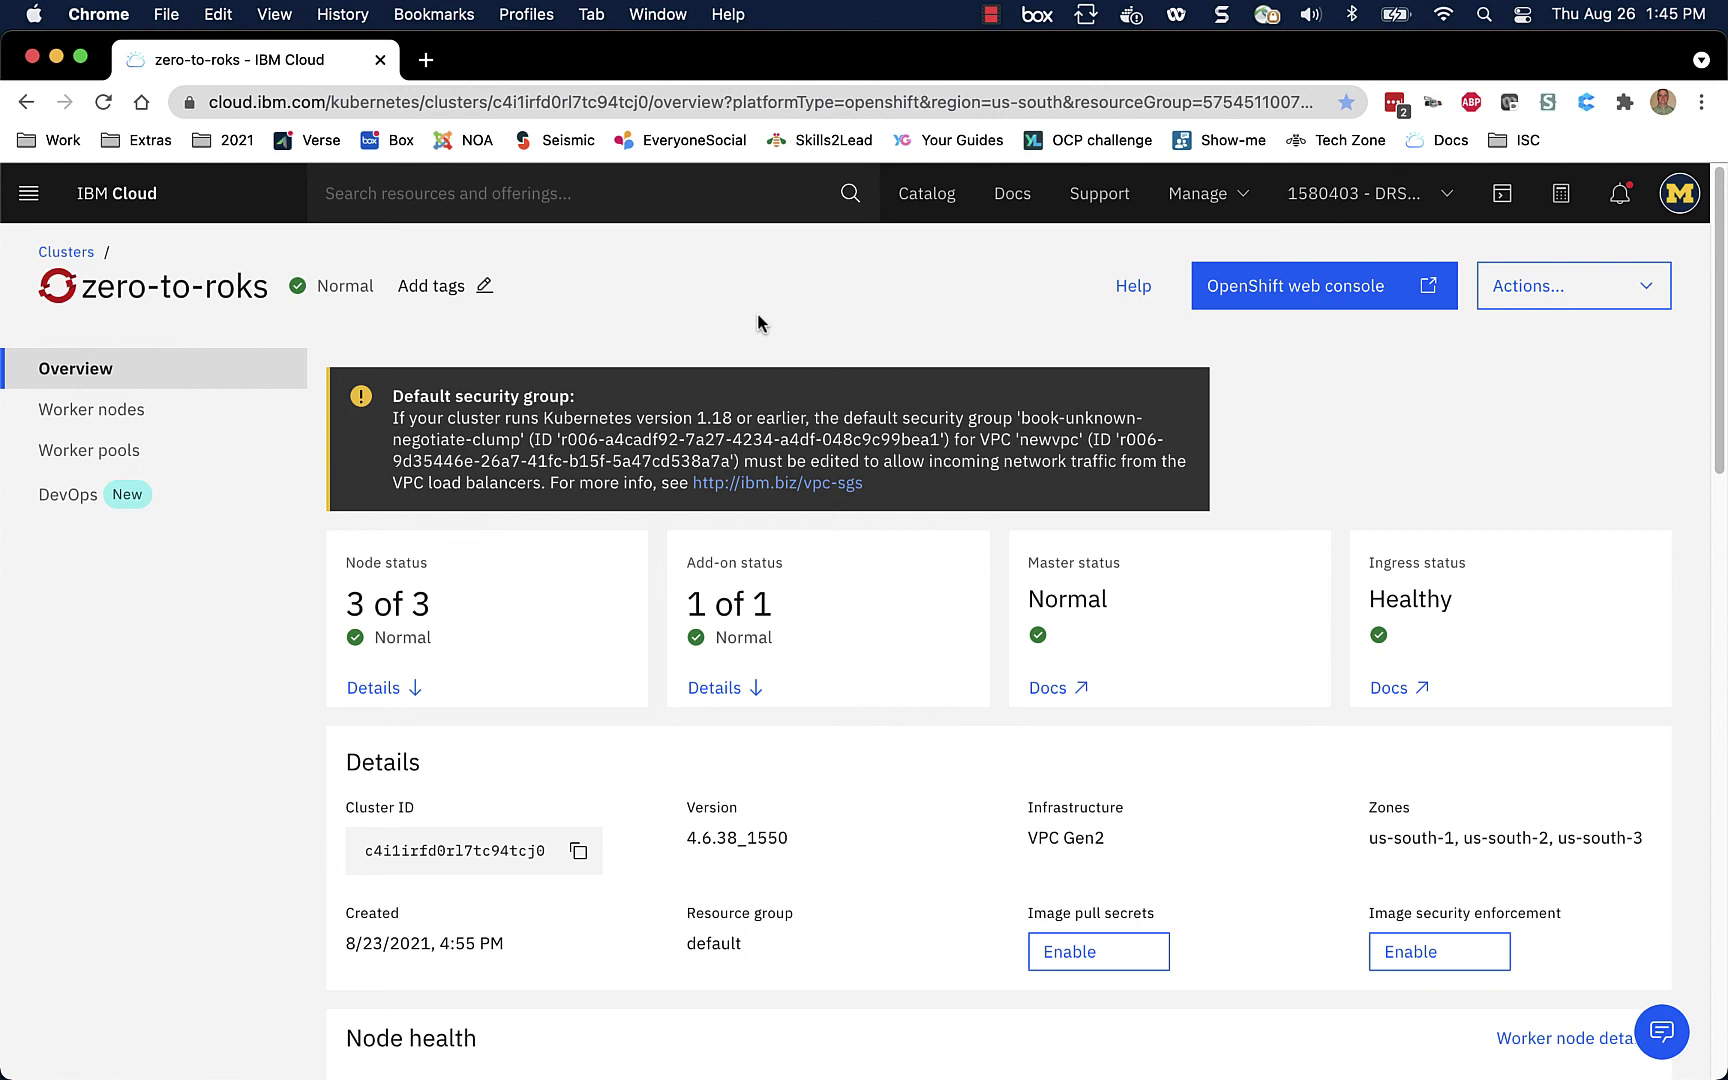
{"action": "left_click", "coordinate": [33, 195]}
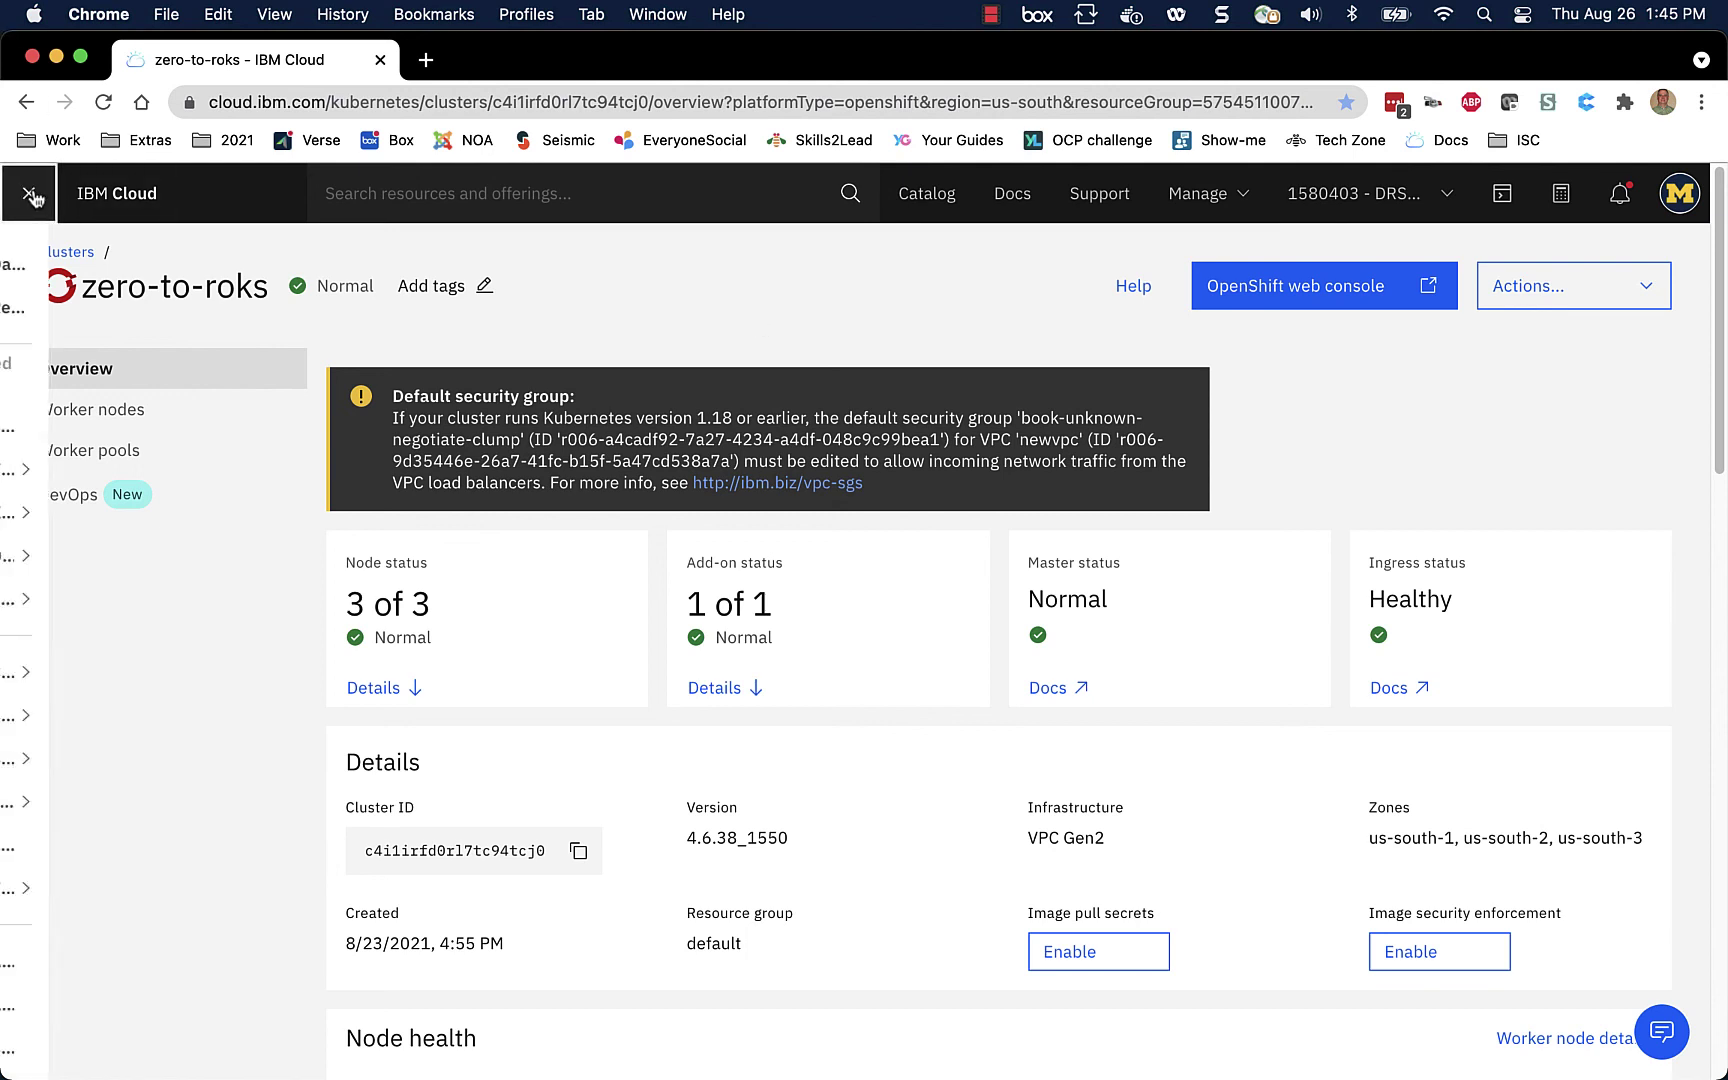
{"action": "mouse_move", "coordinate": [131, 563]}
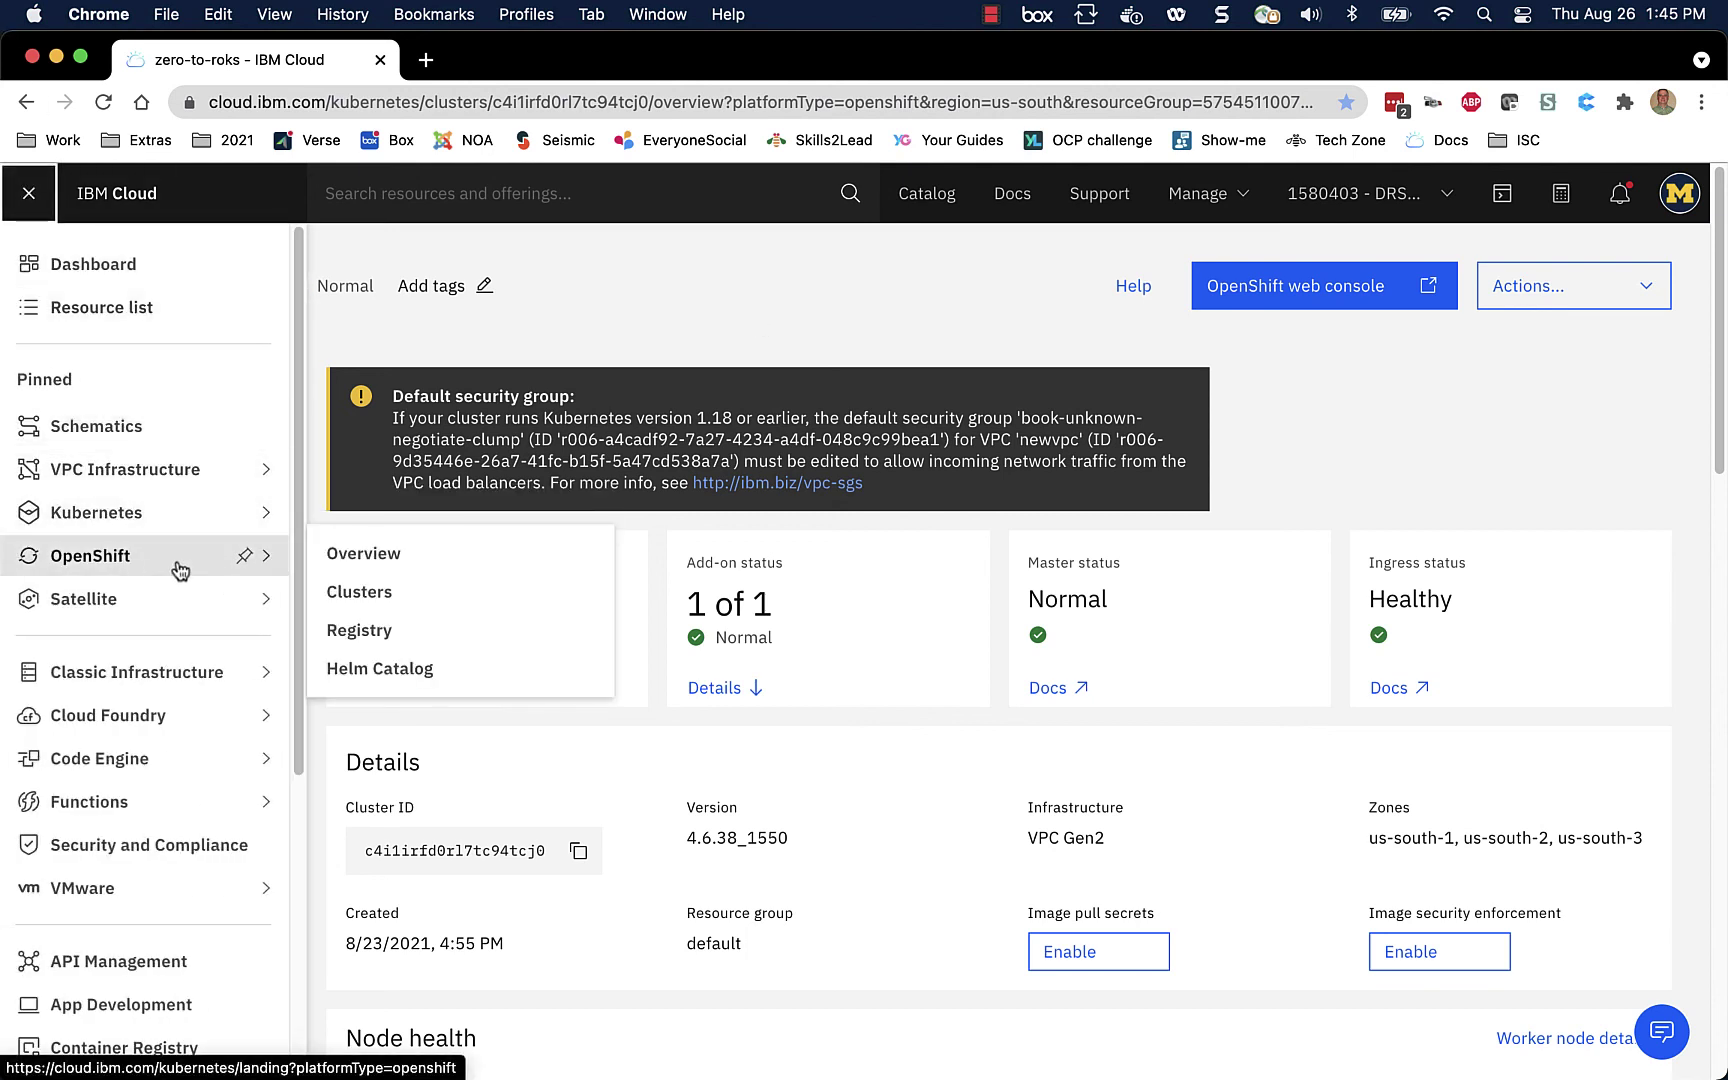
{"action": "left_click", "coordinate": [400, 600]}
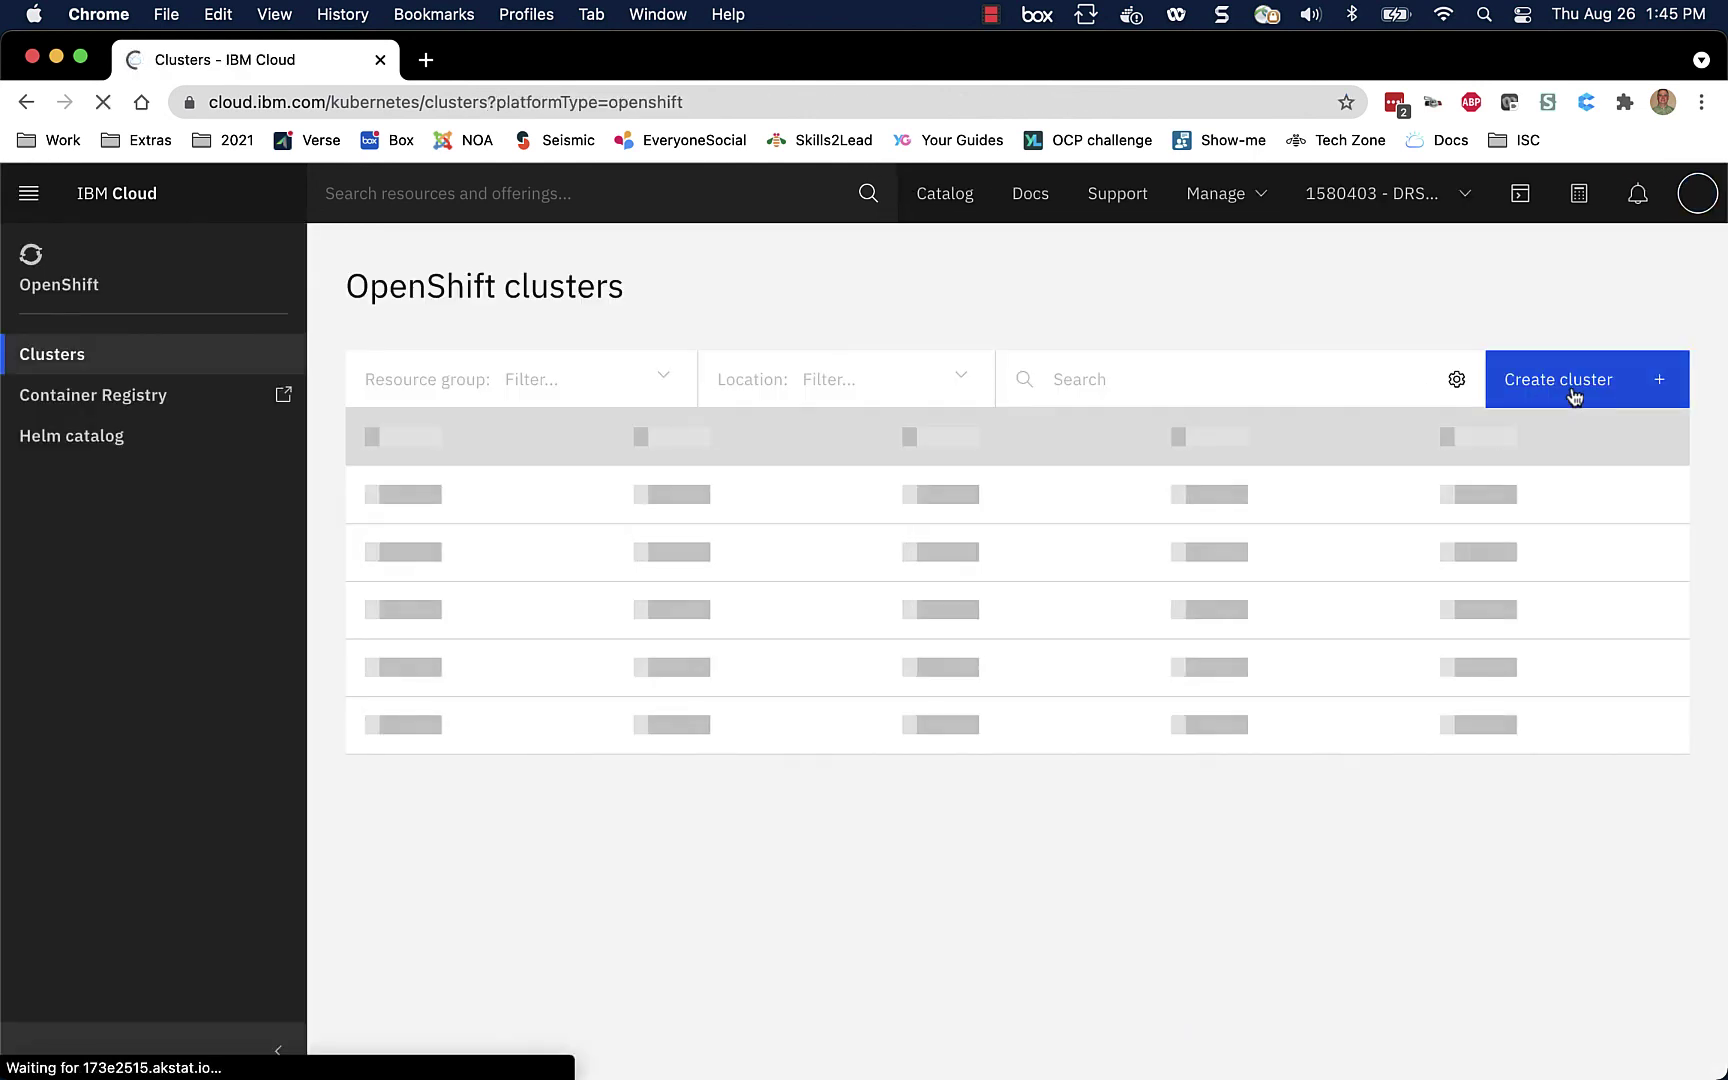
{"action": "left_click", "coordinate": [1572, 392]}
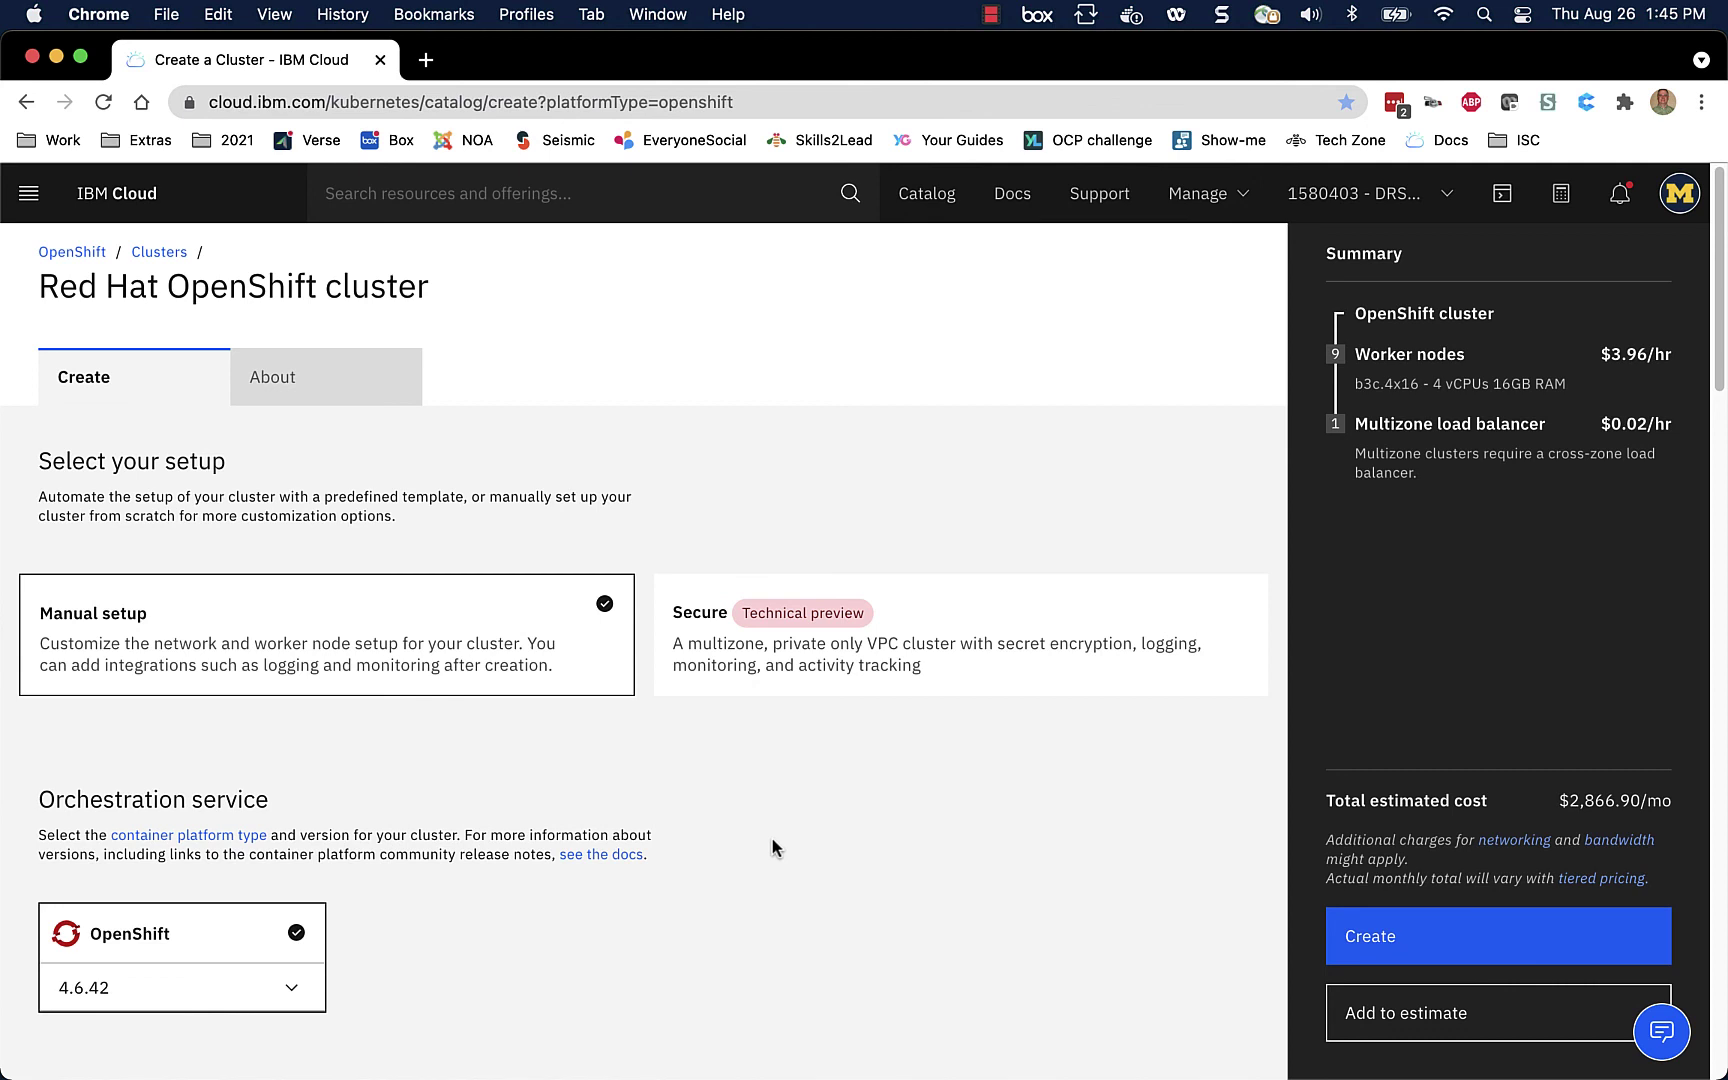
{"action": "left_click", "coordinate": [1007, 643]}
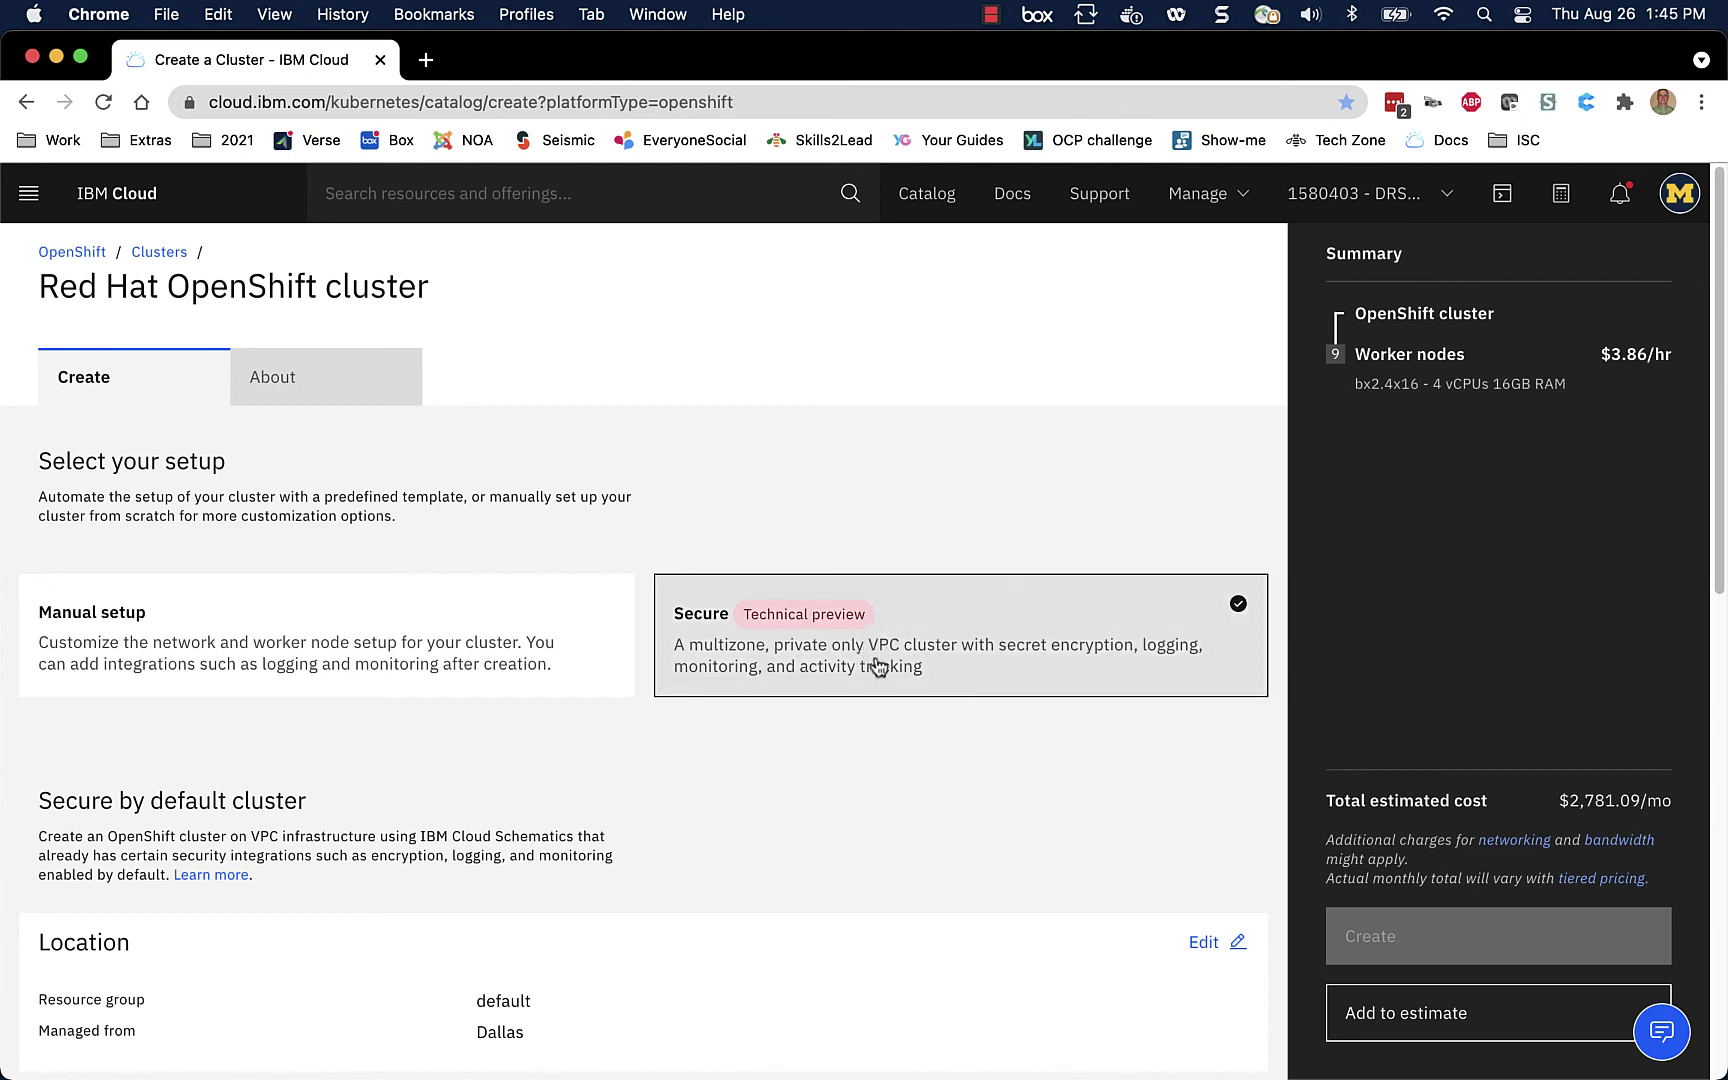
Step: Examine the secure cluster template's location, orchestration service, VPC, worker pool, resource details and integrations, and return to the setup choice
{"action": "scroll", "coordinate": [860, 700], "scroll_direction": "down", "scroll_amount": 4}
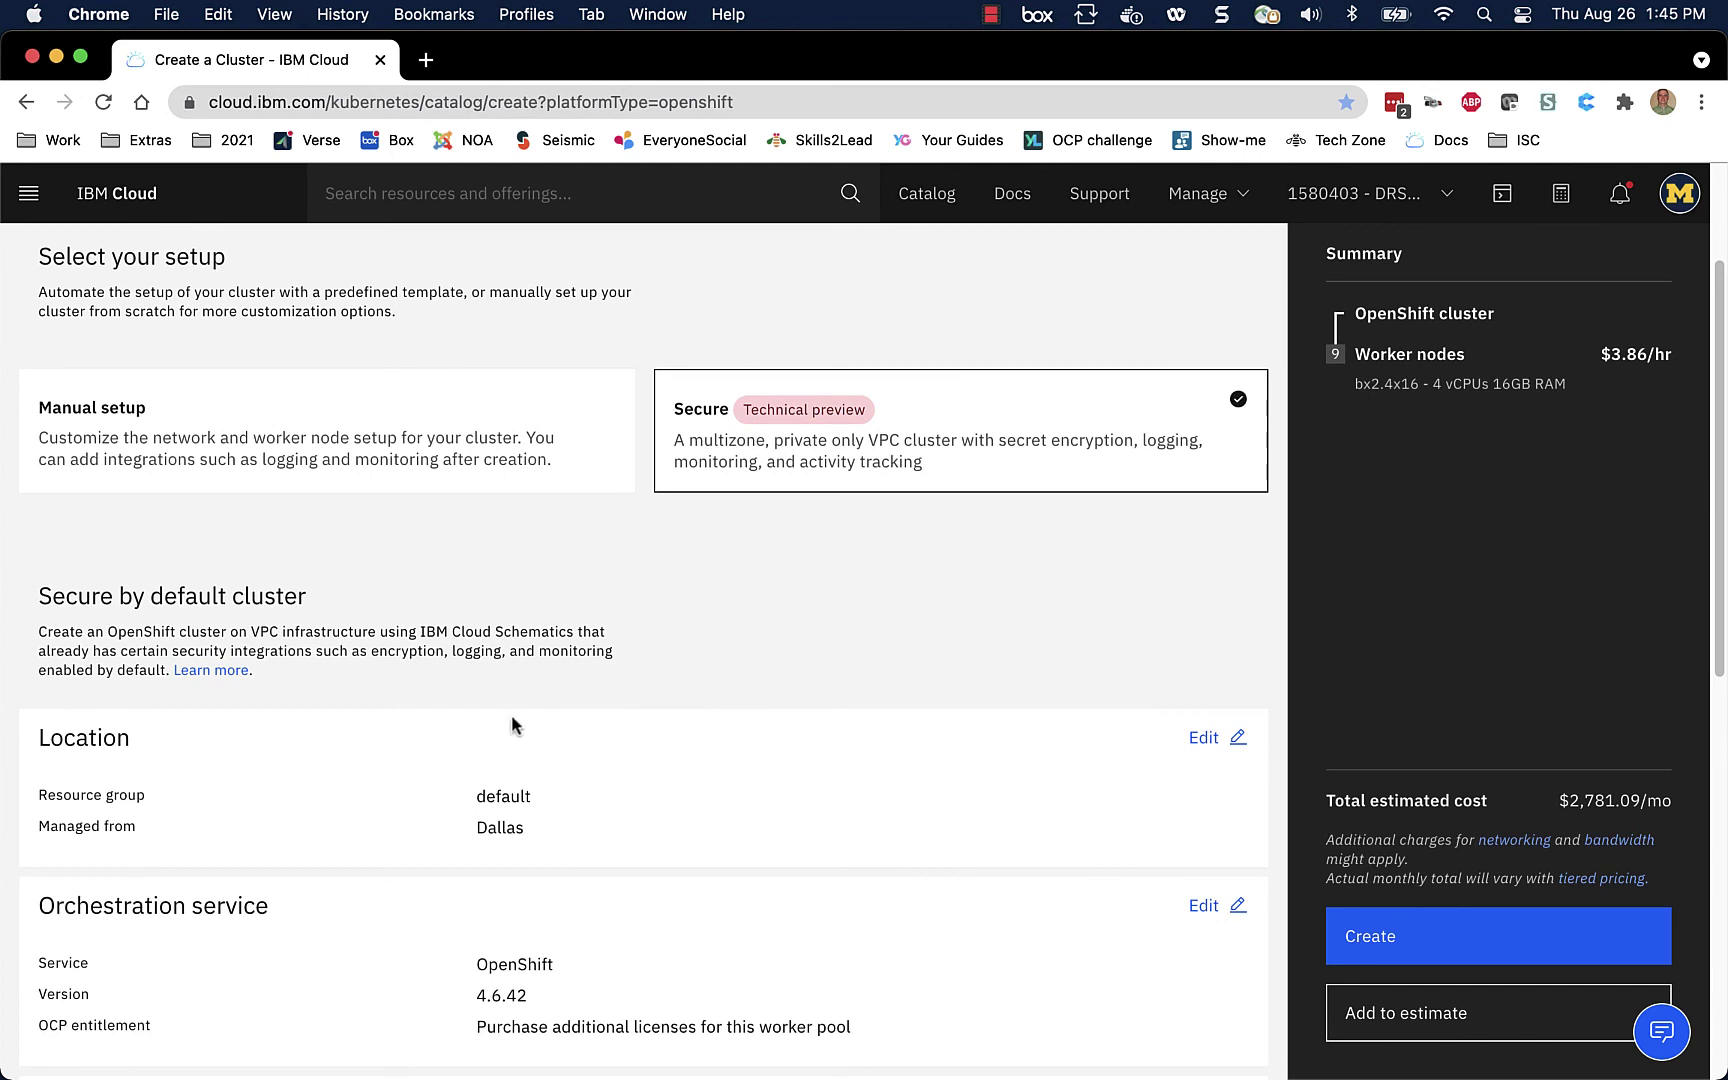
{"action": "scroll", "coordinate": [709, 695], "scroll_direction": "down", "scroll_amount": 2}
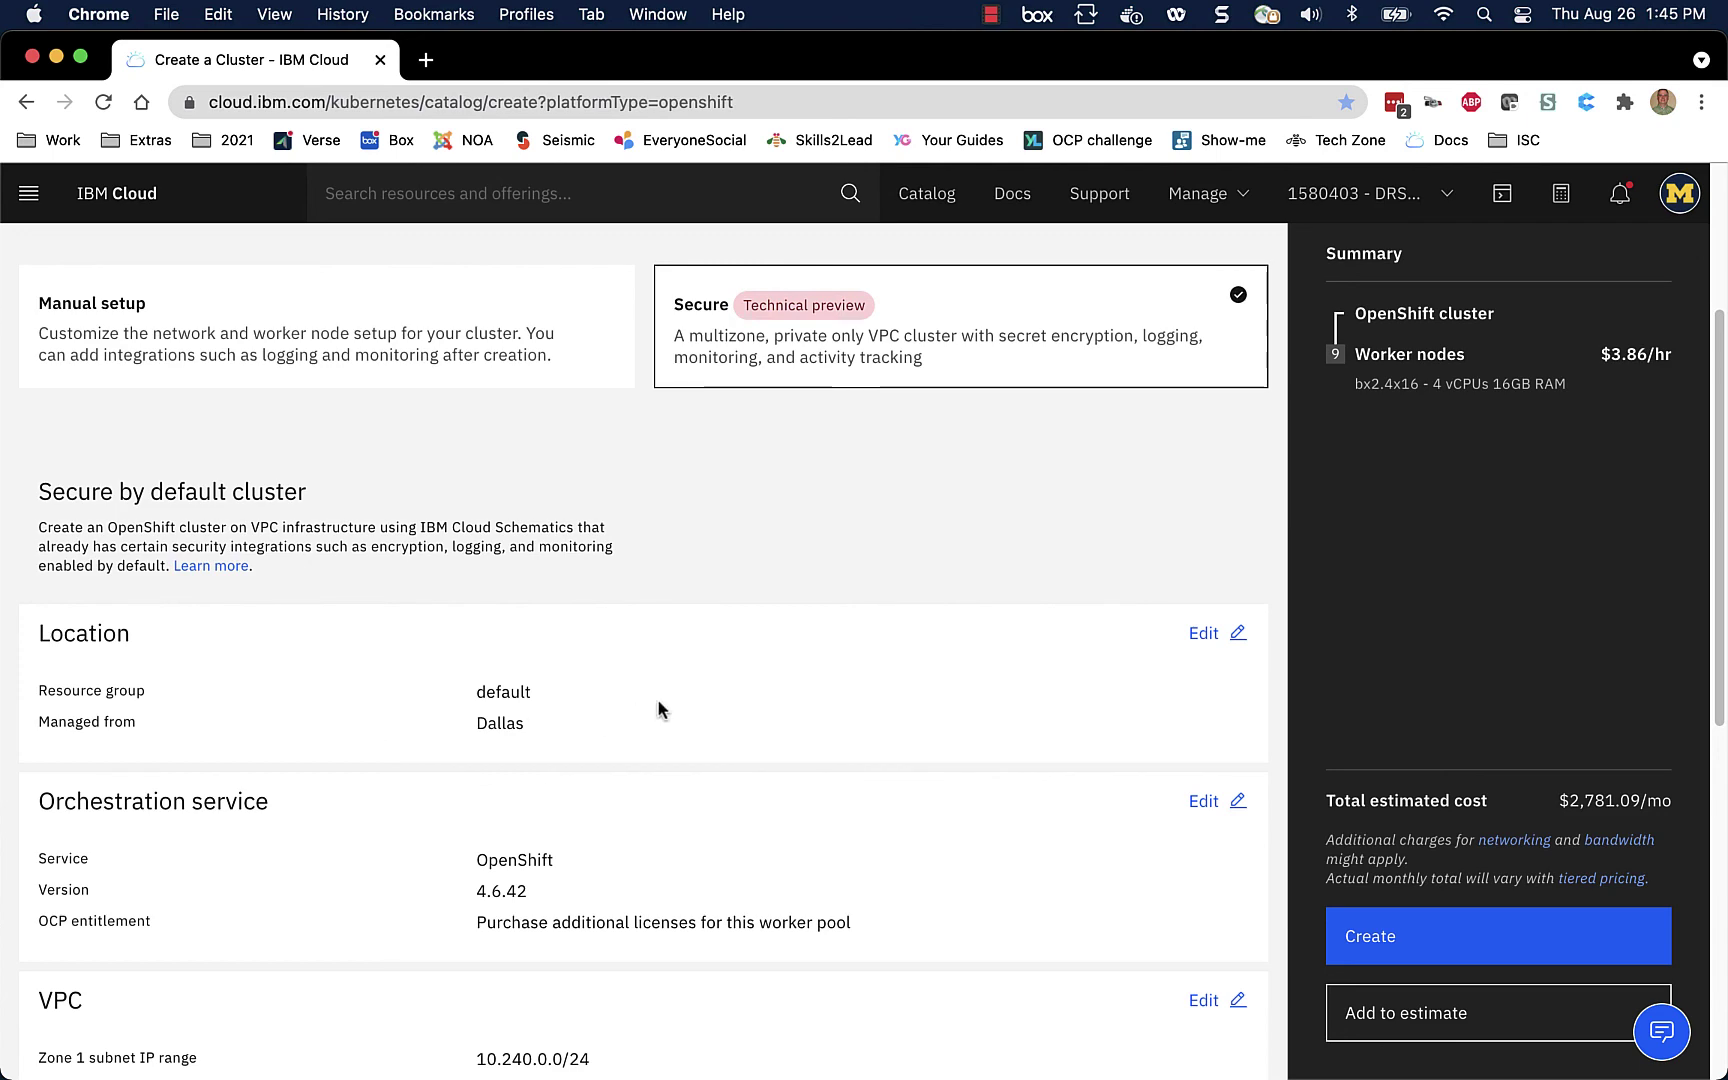
{"action": "scroll", "coordinate": [660, 710], "scroll_direction": "down", "scroll_amount": 2}
{"action": "scroll", "coordinate": [607, 790], "scroll_direction": "down", "scroll_amount": 1}
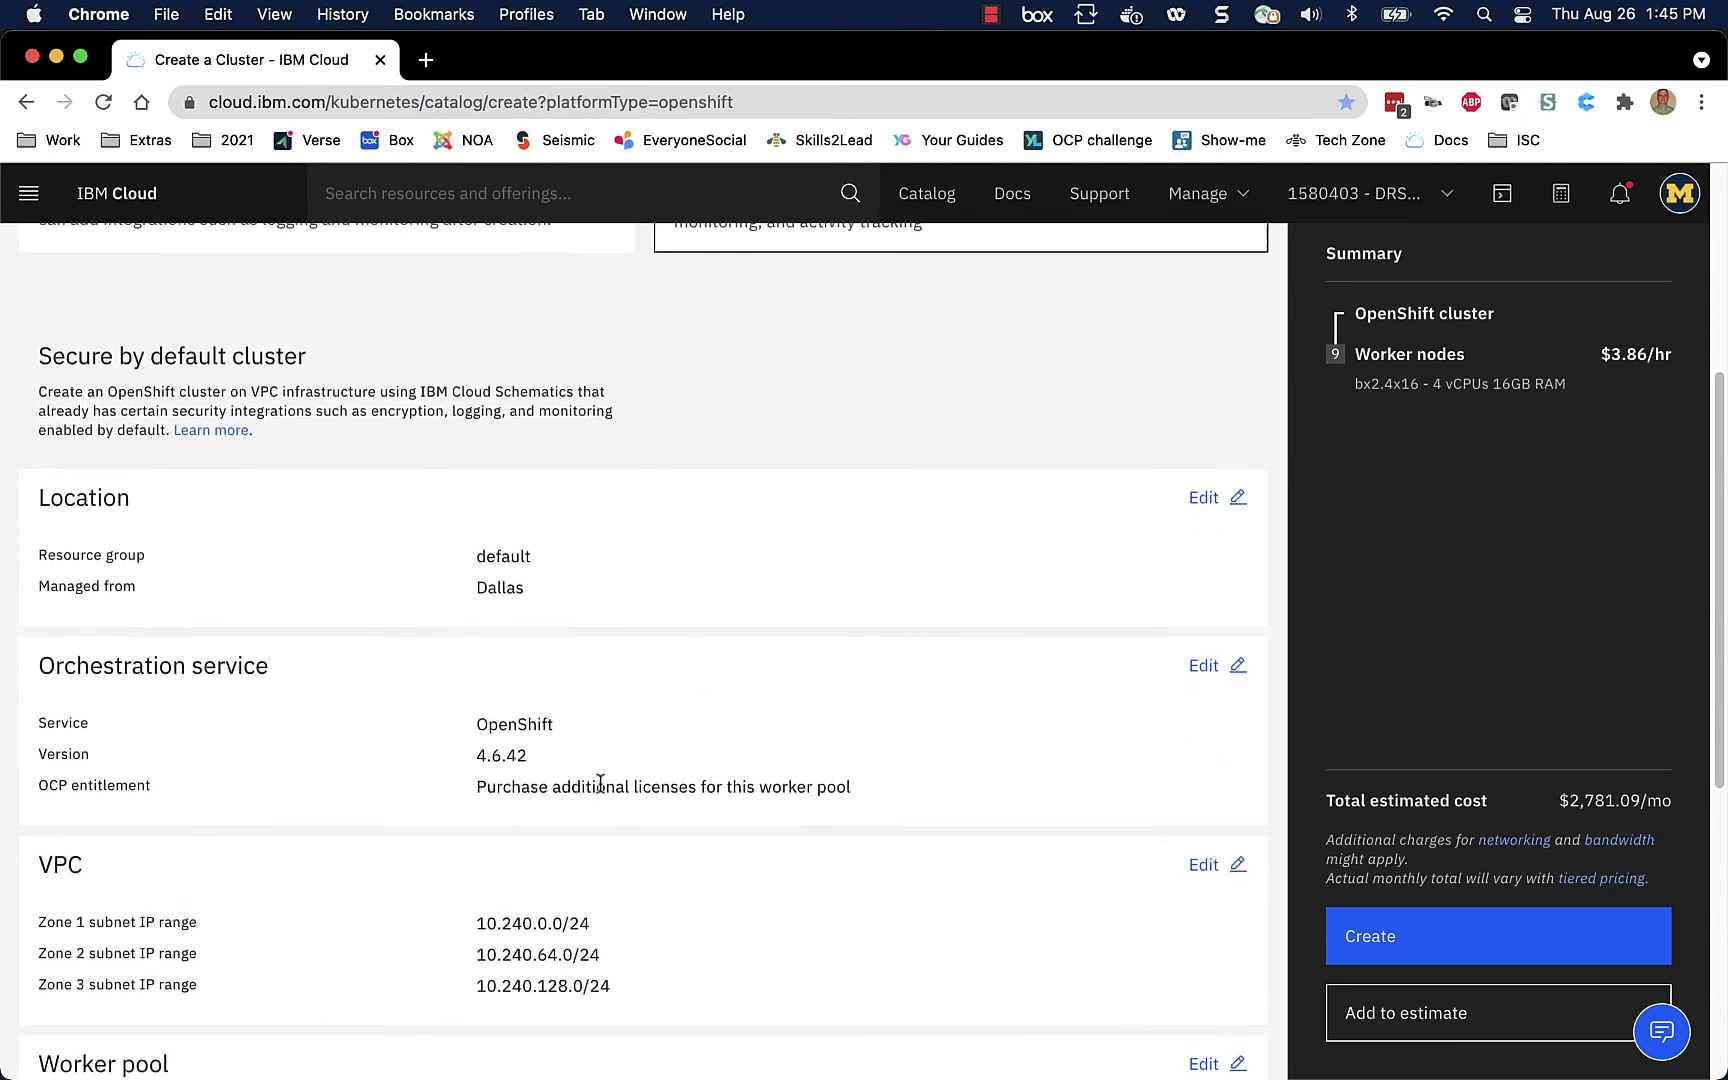
{"action": "scroll", "coordinate": [775, 717], "scroll_direction": "down", "scroll_amount": 3}
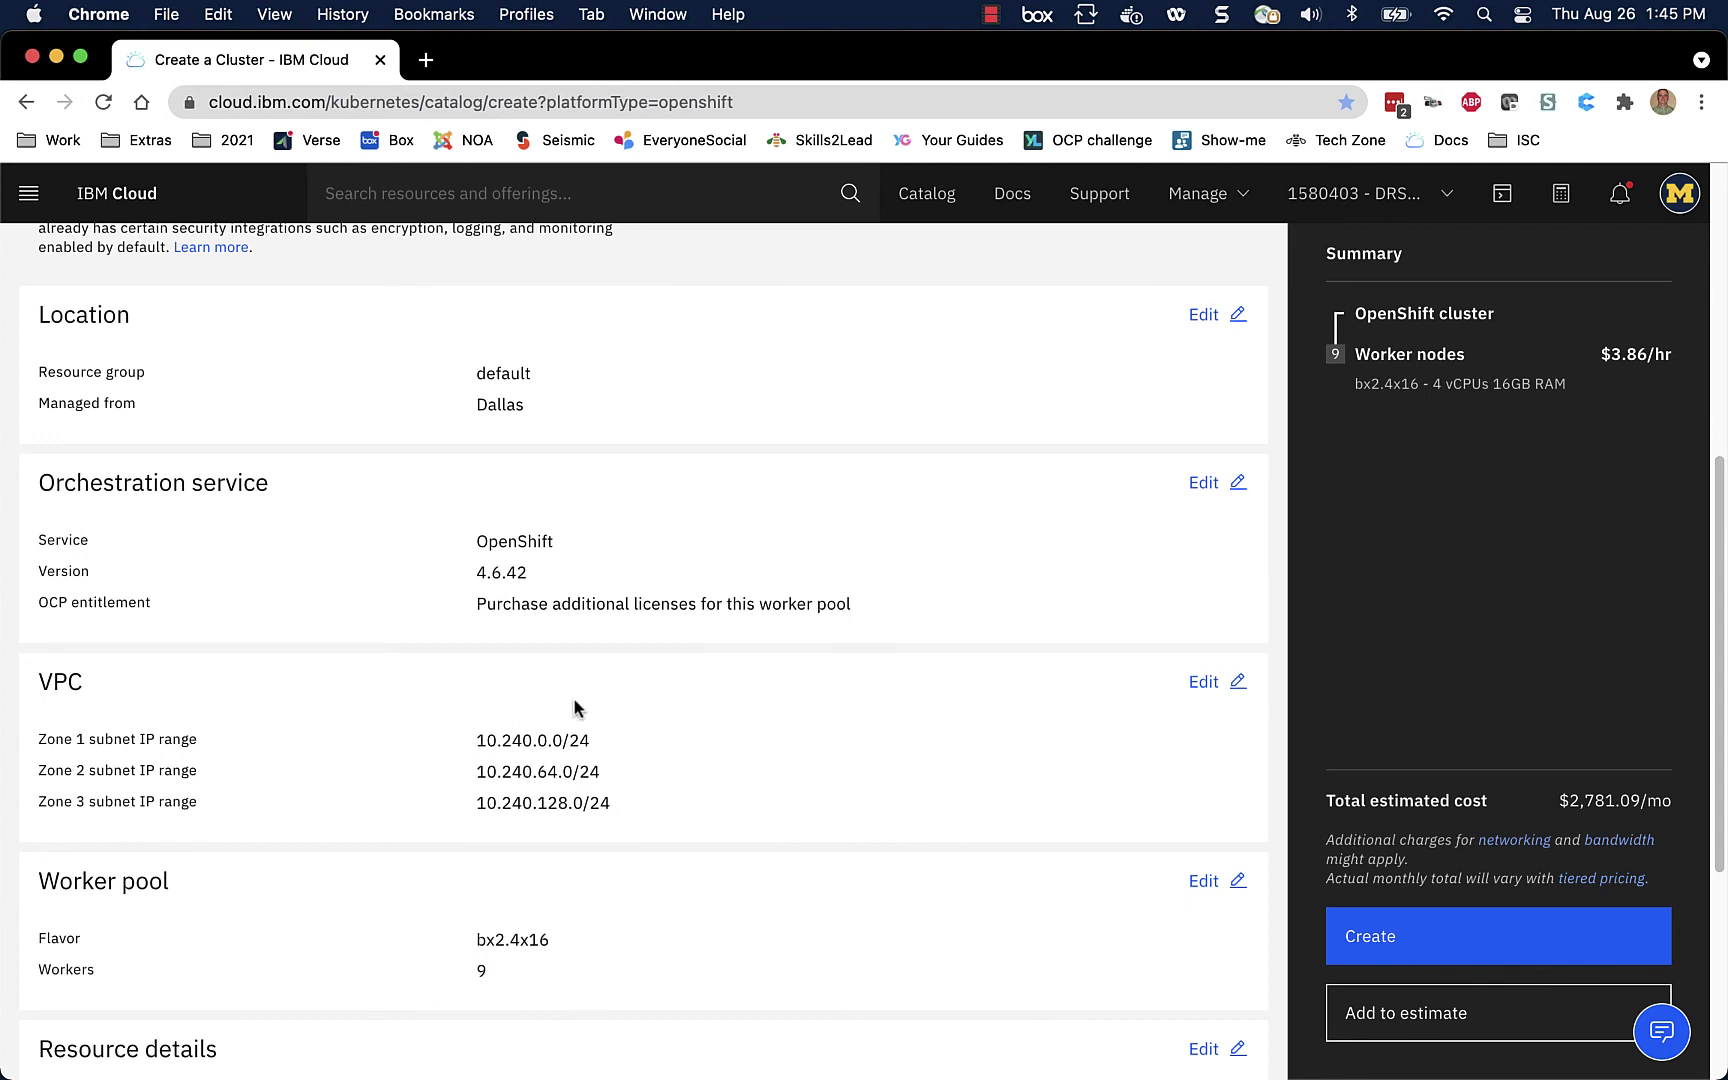
{"action": "scroll", "coordinate": [785, 725], "scroll_direction": "down", "scroll_amount": 3}
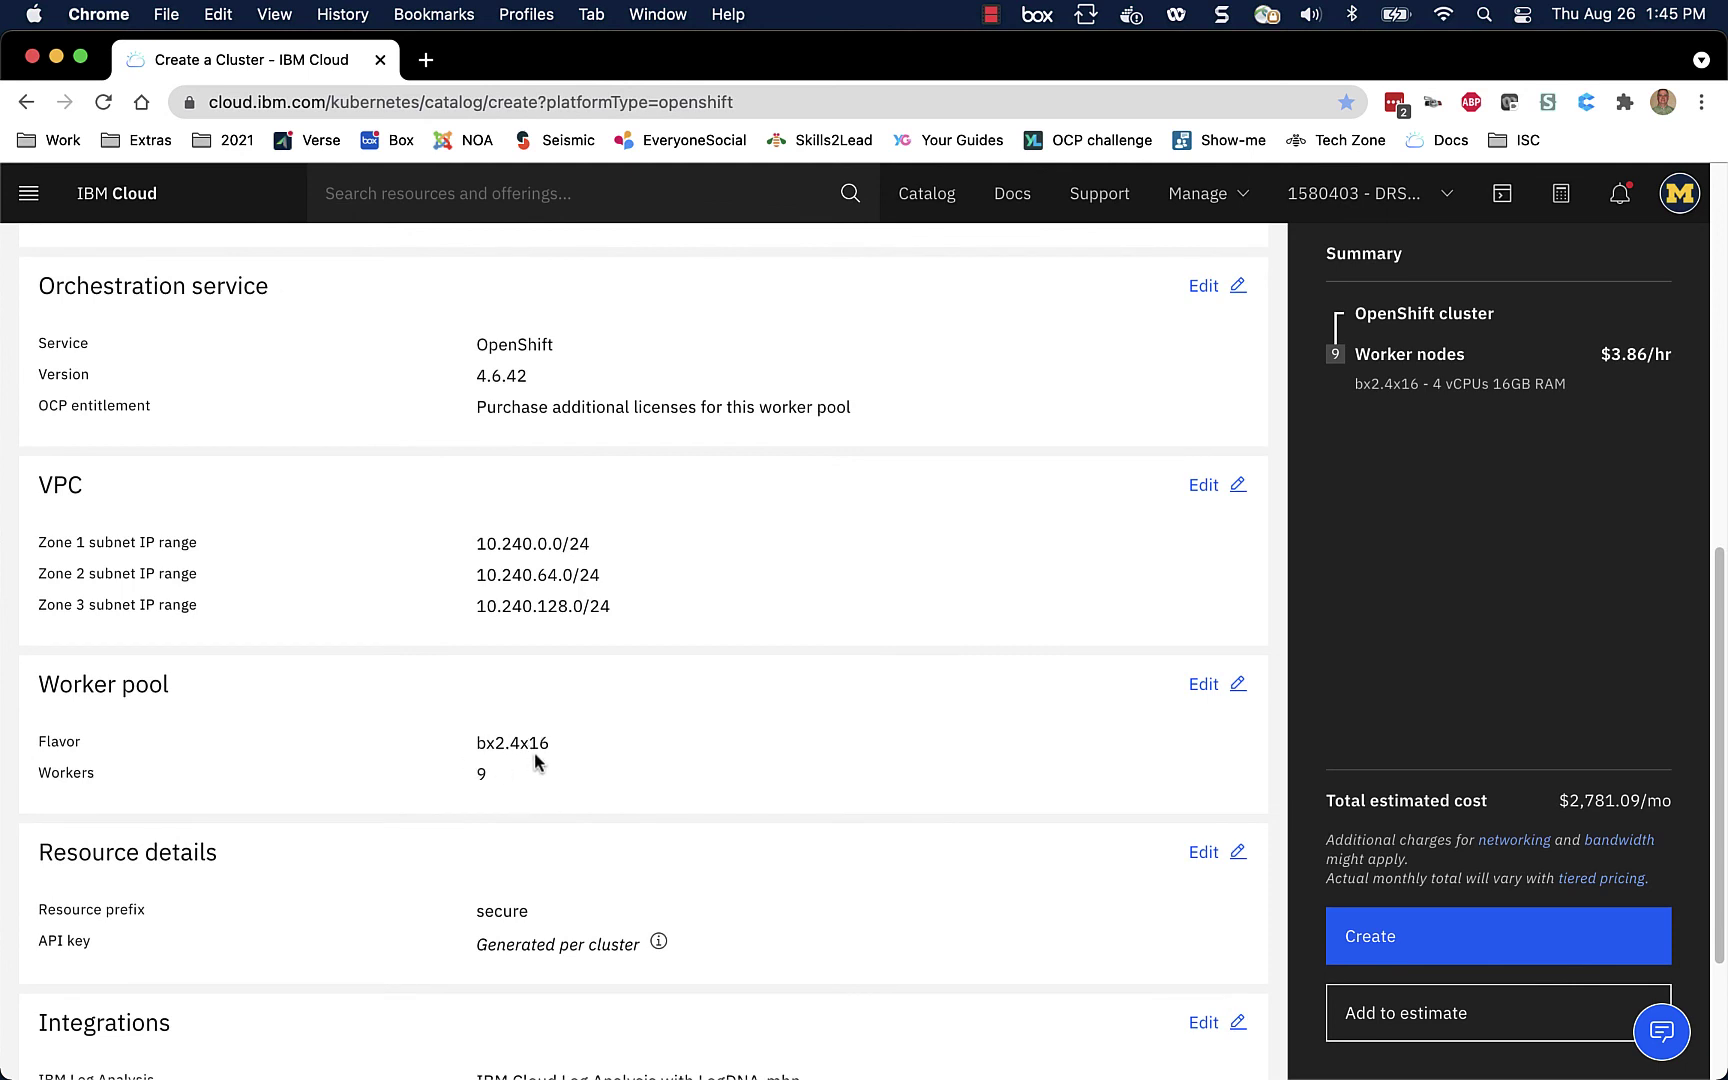
{"action": "scroll", "coordinate": [683, 768], "scroll_direction": "down", "scroll_amount": 3}
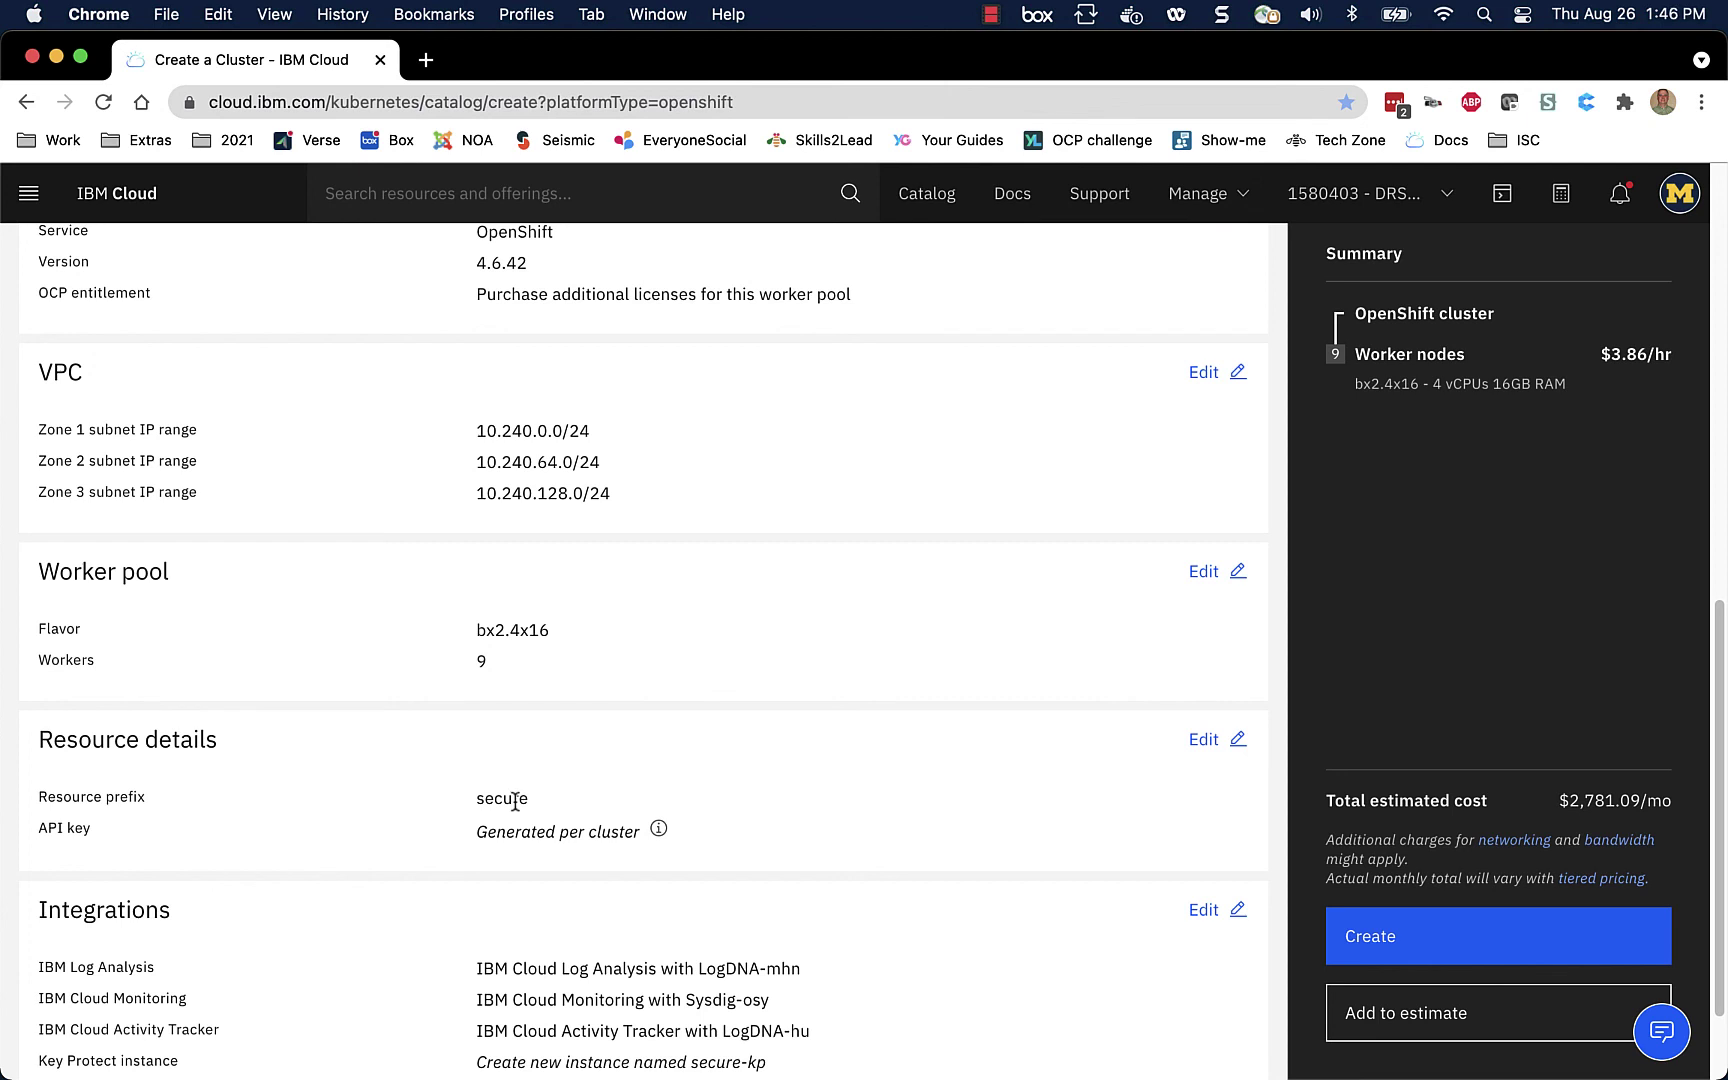
{"action": "scroll", "coordinate": [660, 774], "scroll_direction": "down", "scroll_amount": 3}
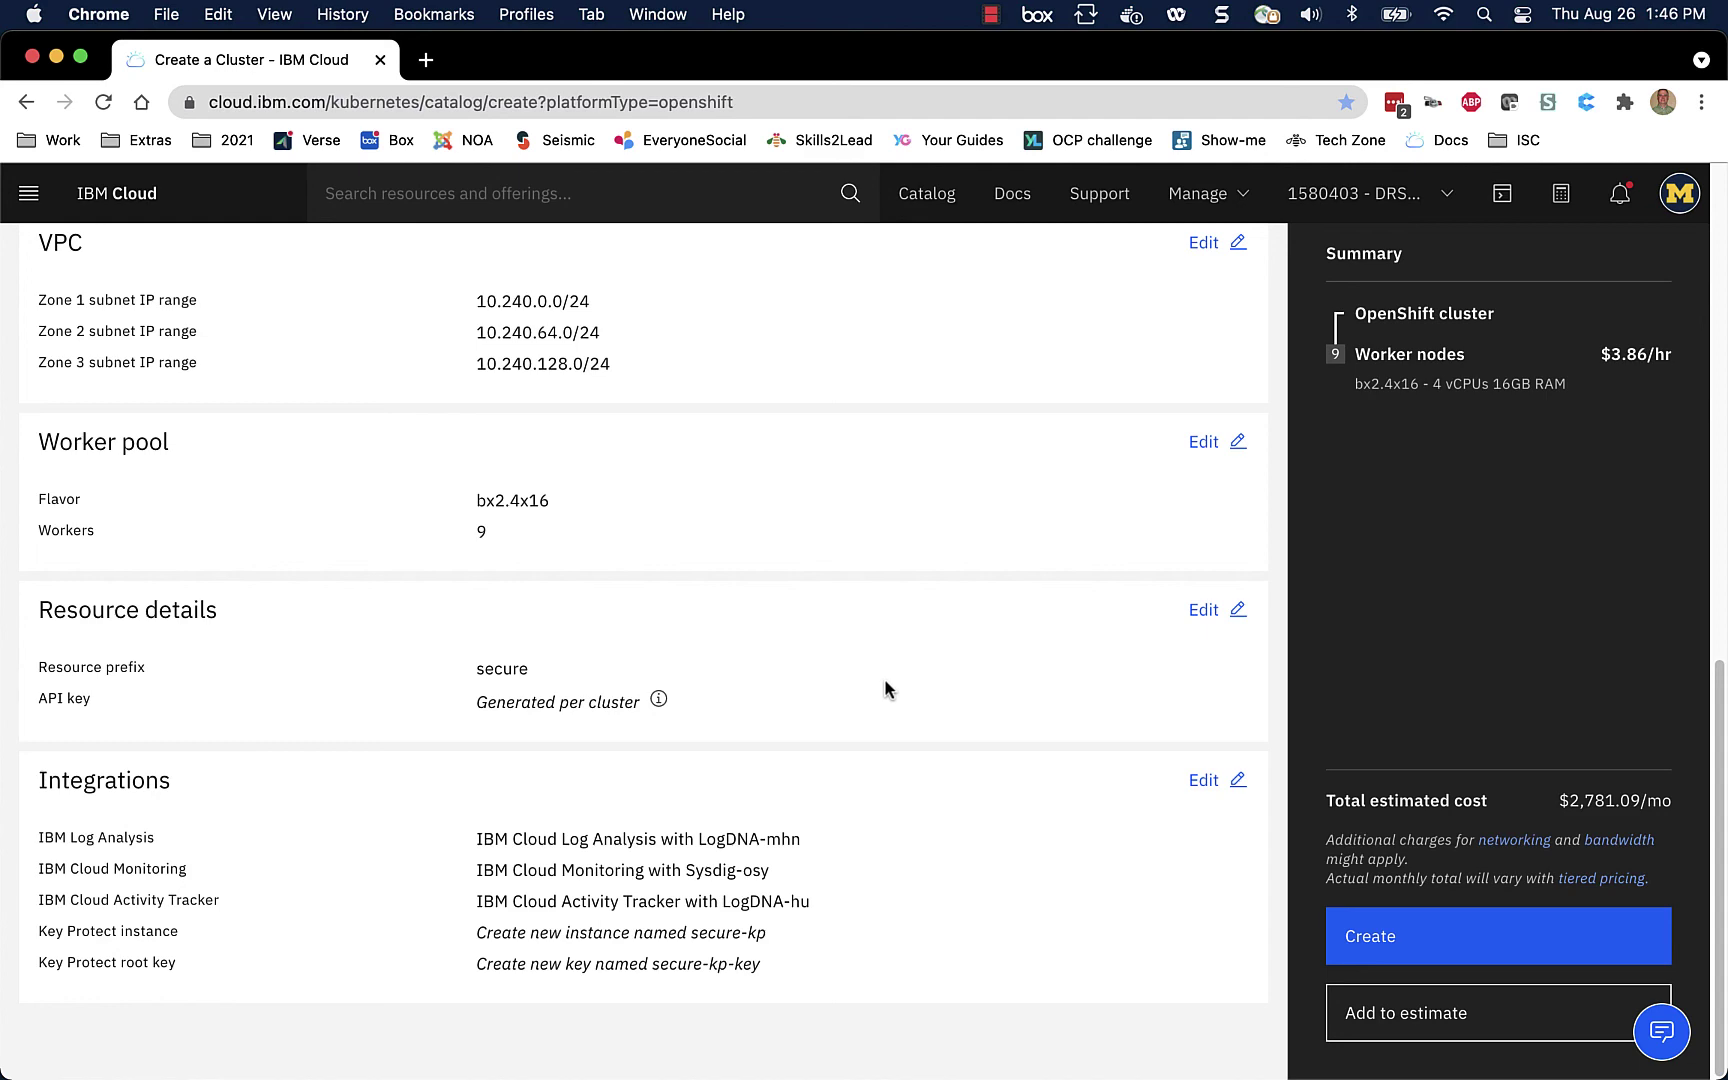
{"action": "scroll", "coordinate": [885, 688], "scroll_direction": "up", "scroll_amount": 3}
{"action": "scroll", "coordinate": [885, 688], "scroll_direction": "up", "scroll_amount": 10}
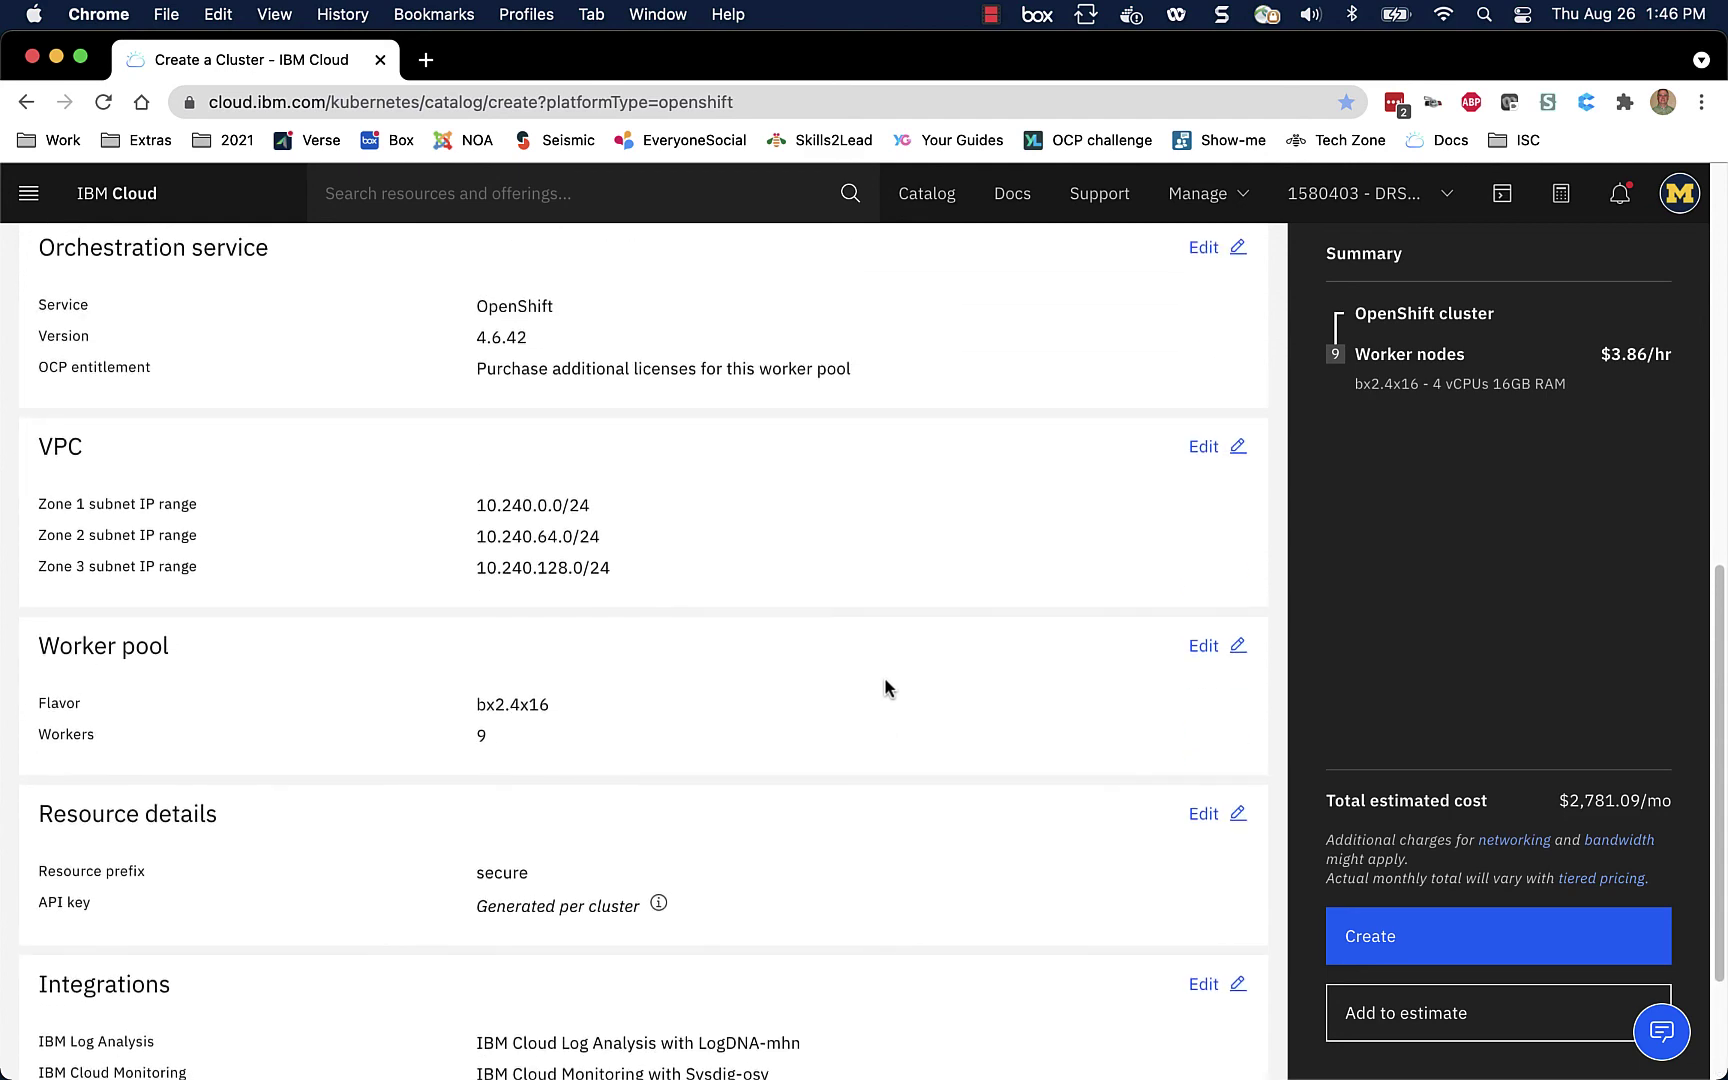
{"action": "scroll", "coordinate": [885, 688], "scroll_direction": "up", "scroll_amount": 4}
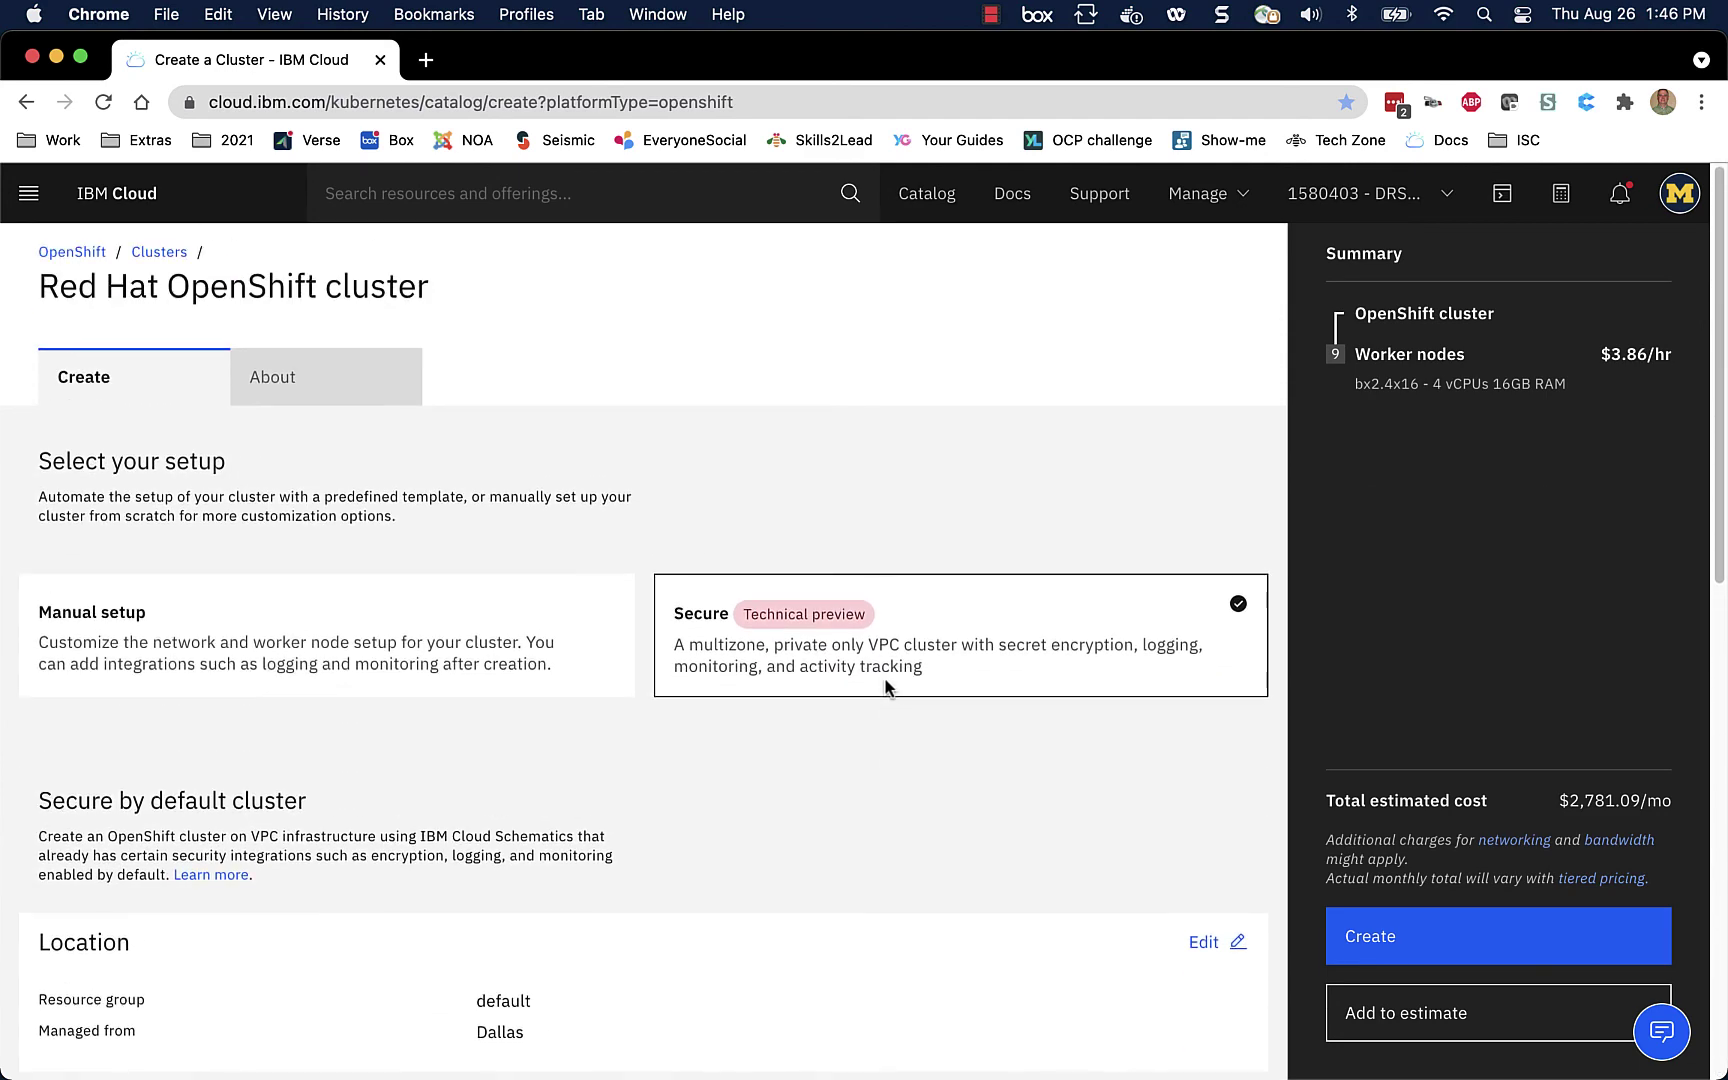